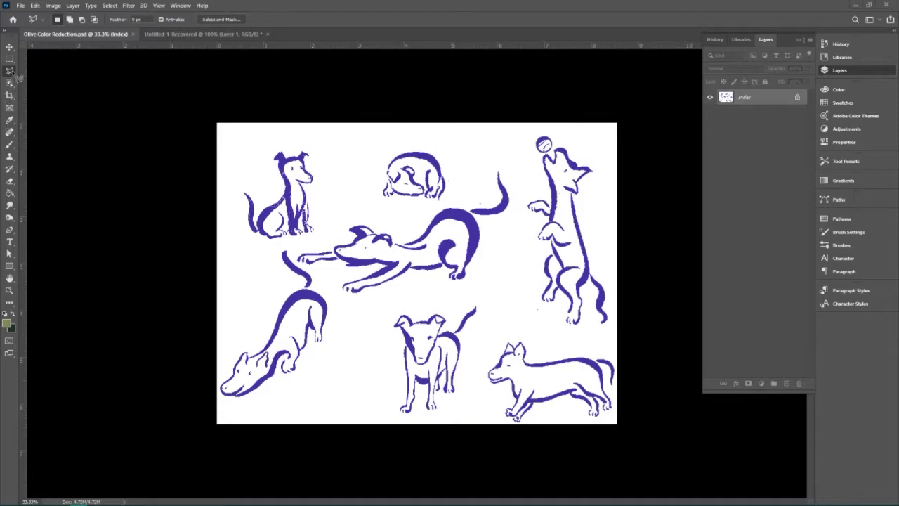
Select the drawing's white background with the Magic Wand at tolerance 0 and delete it
drag(9, 83, 56, 102)
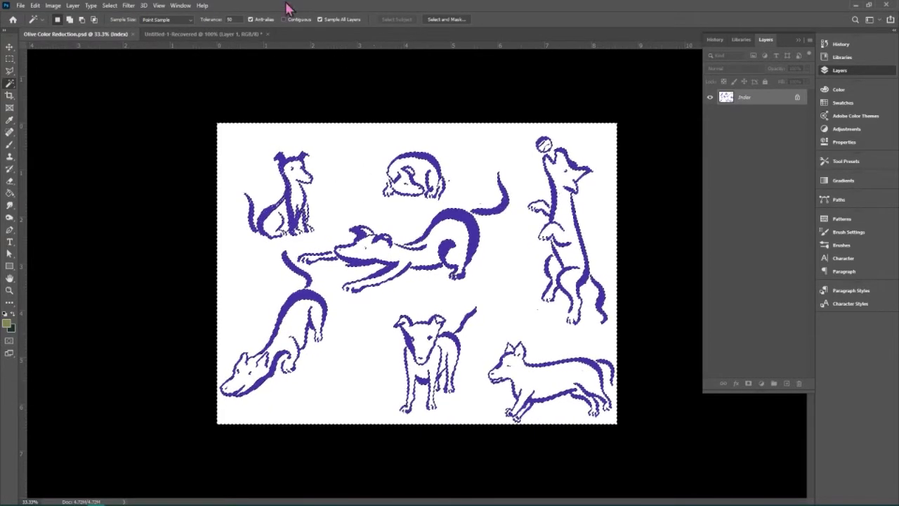
double_click(233, 17)
text(0)
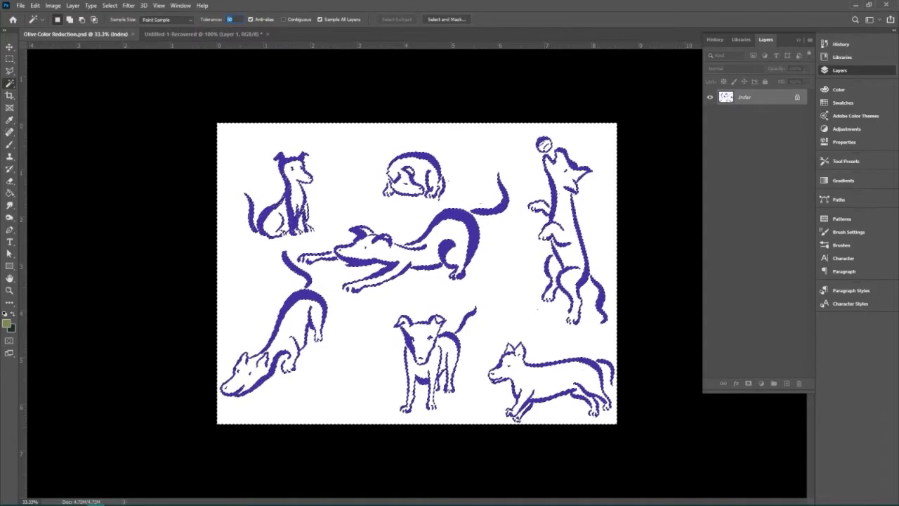
key(ctrl+d)
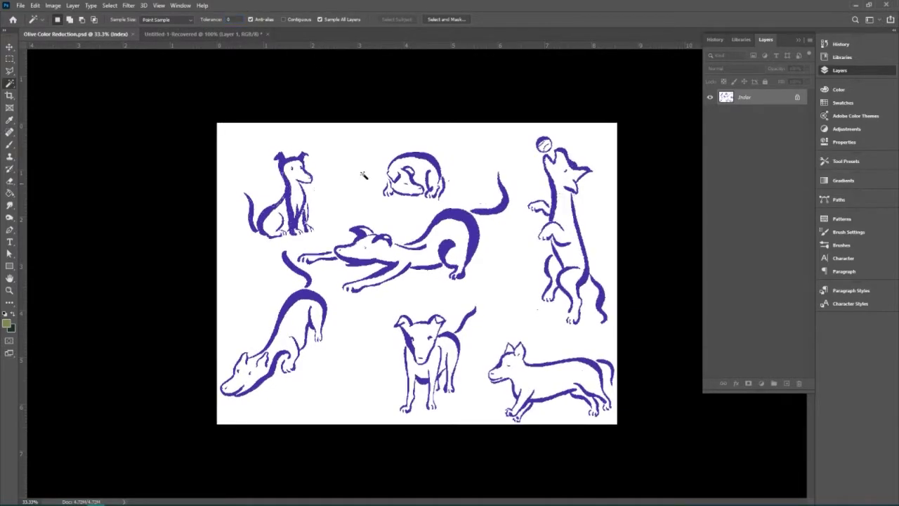
click(366, 180)
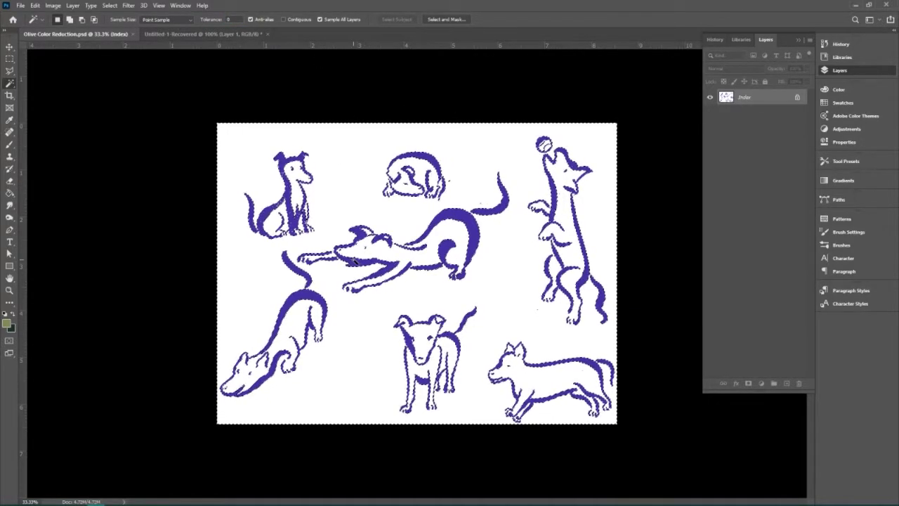
key(Delete)
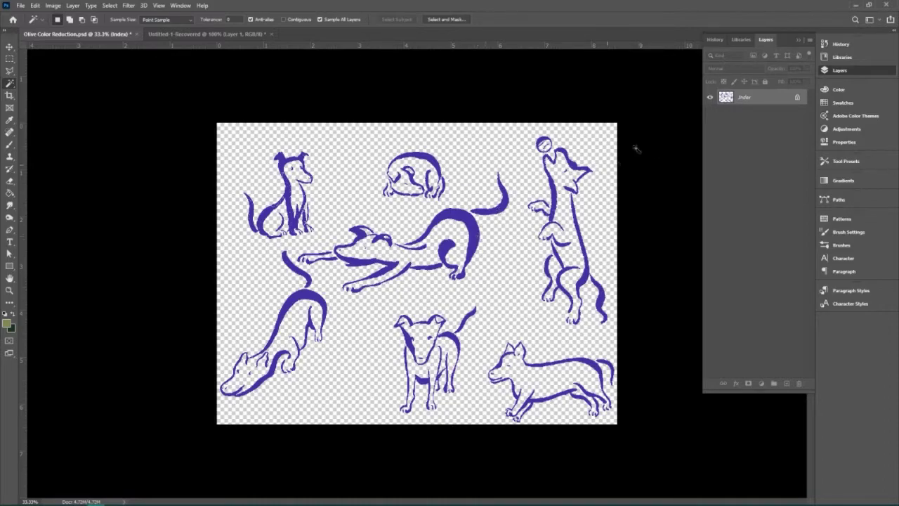
Outline the stretching dog in the middle with the Polygonal Lasso and copy it
key(l)
click(365, 211)
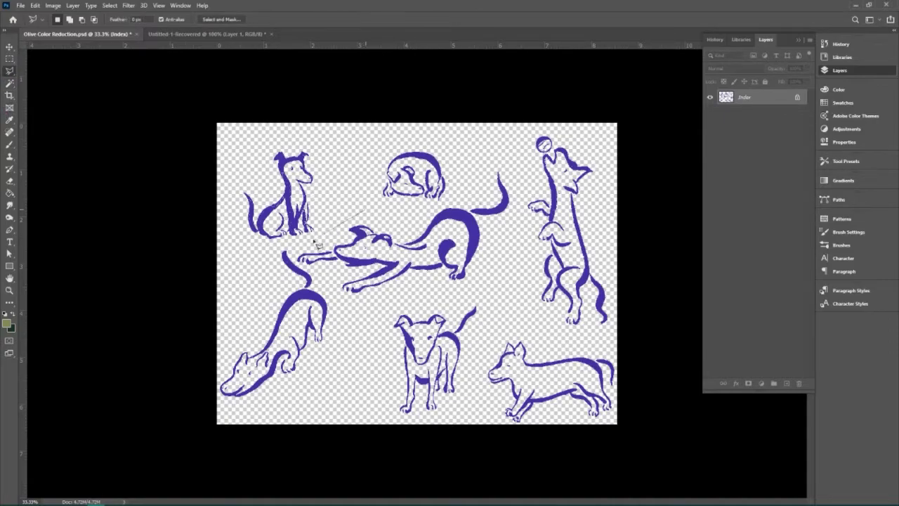
click(294, 254)
click(330, 303)
click(428, 291)
click(467, 301)
click(505, 251)
click(517, 156)
click(482, 165)
click(470, 189)
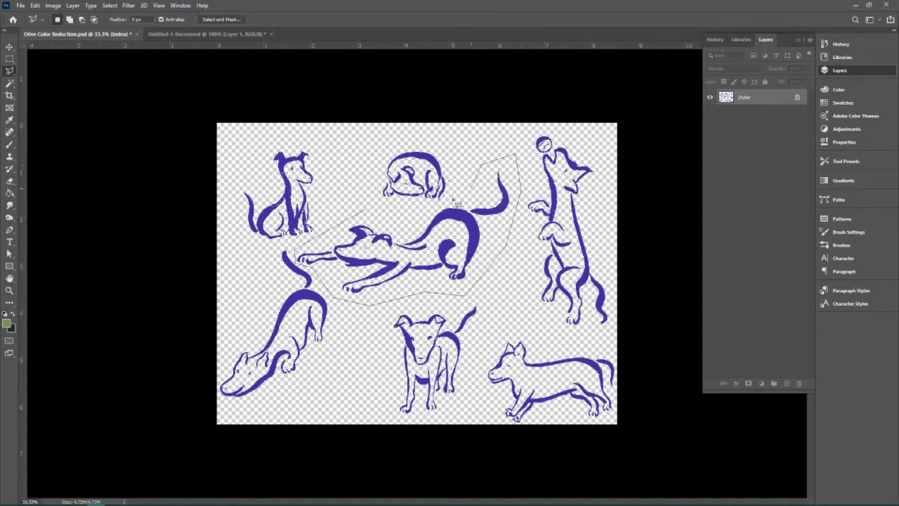
click(374, 219)
click(35, 6)
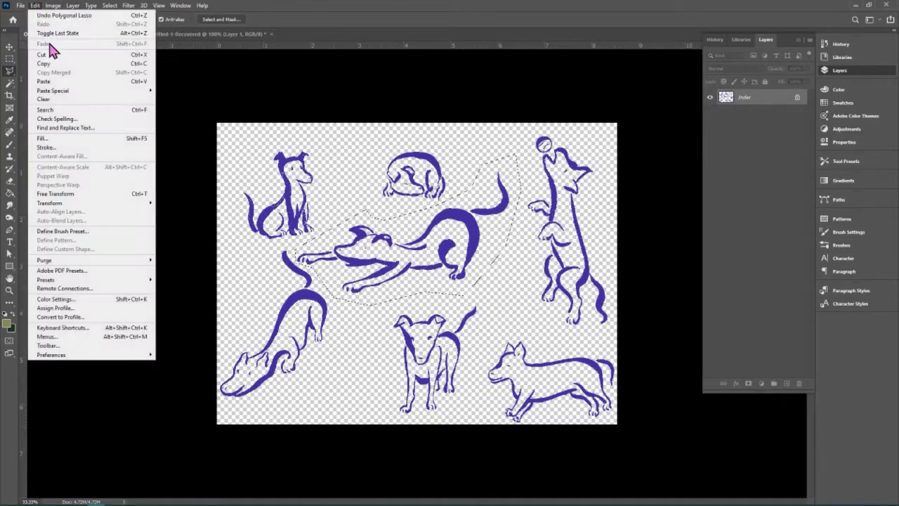
click(49, 62)
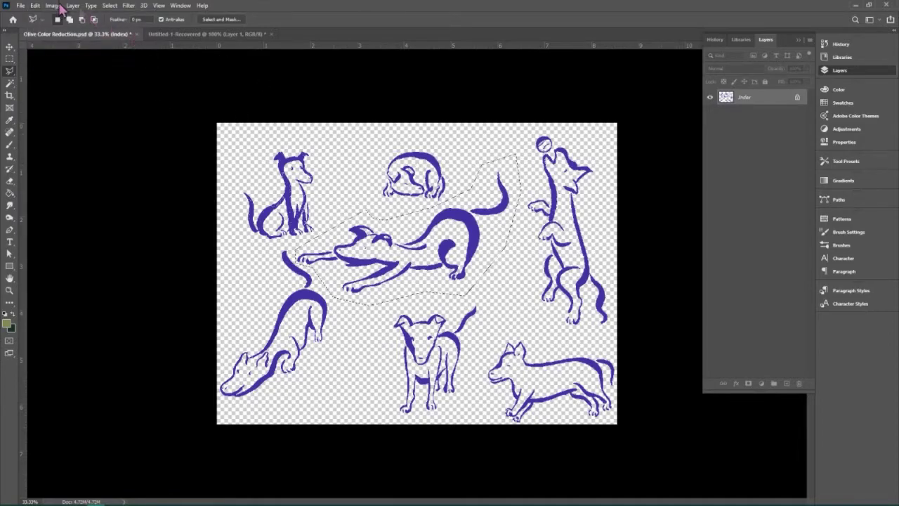
Paste the copied dog into a new clipboard-sized document (1356 x 779 px, 300 ppi) and delete its Background layer
click(21, 6)
click(32, 15)
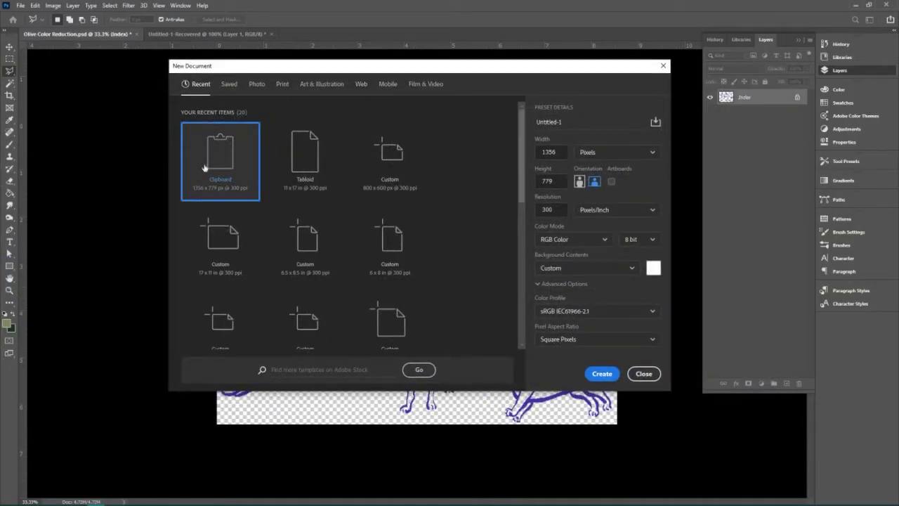
click(601, 373)
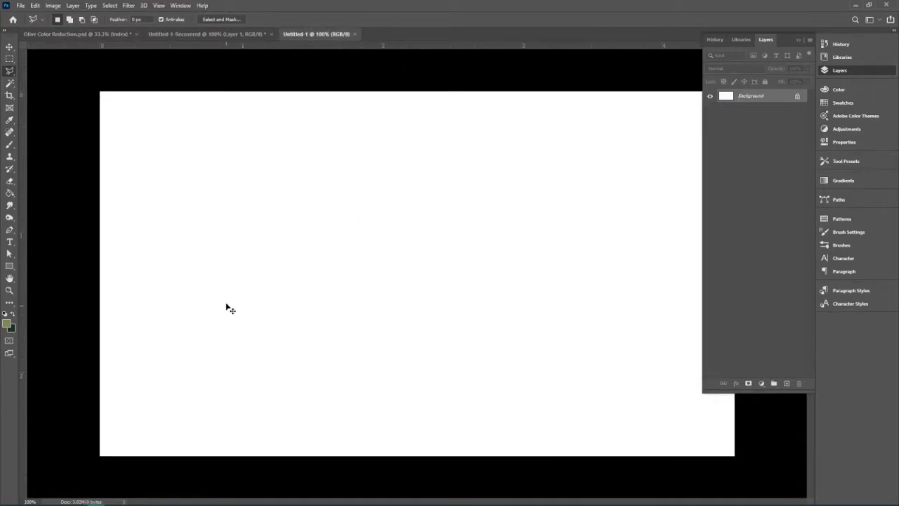
key(ctrl+v)
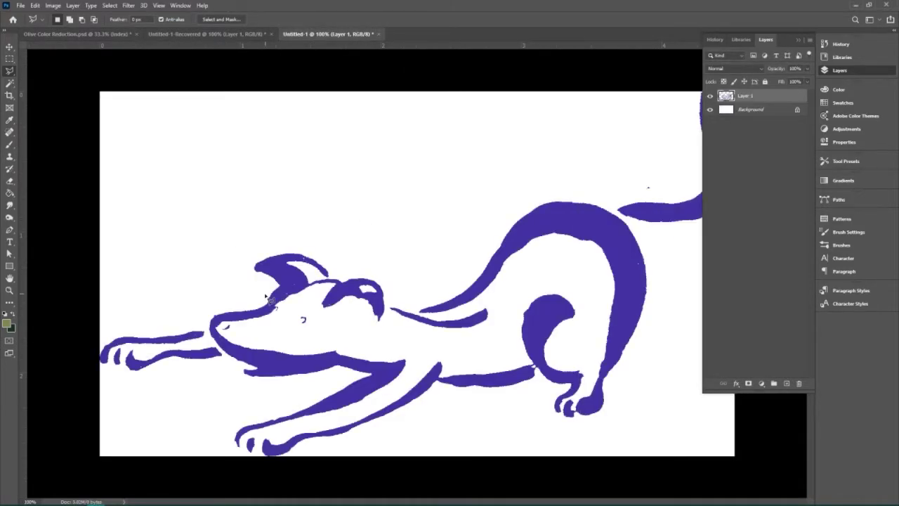
click(754, 112)
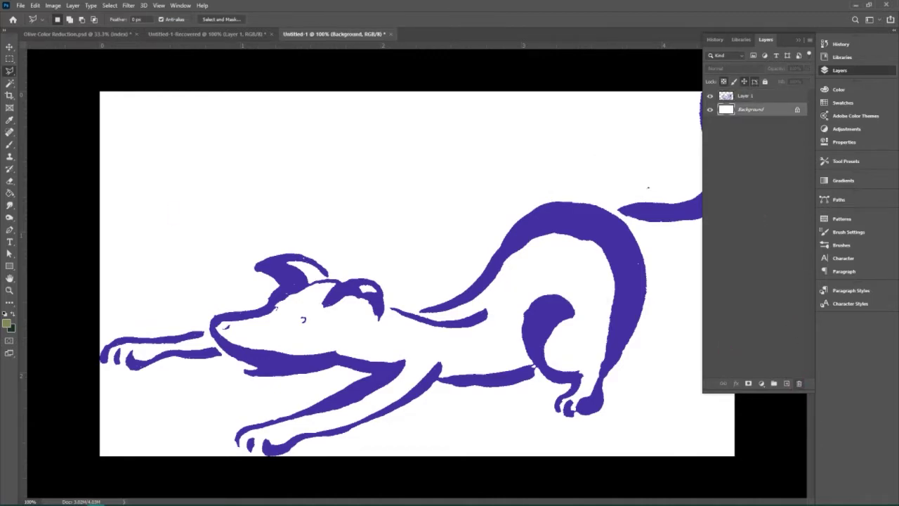
key(Delete)
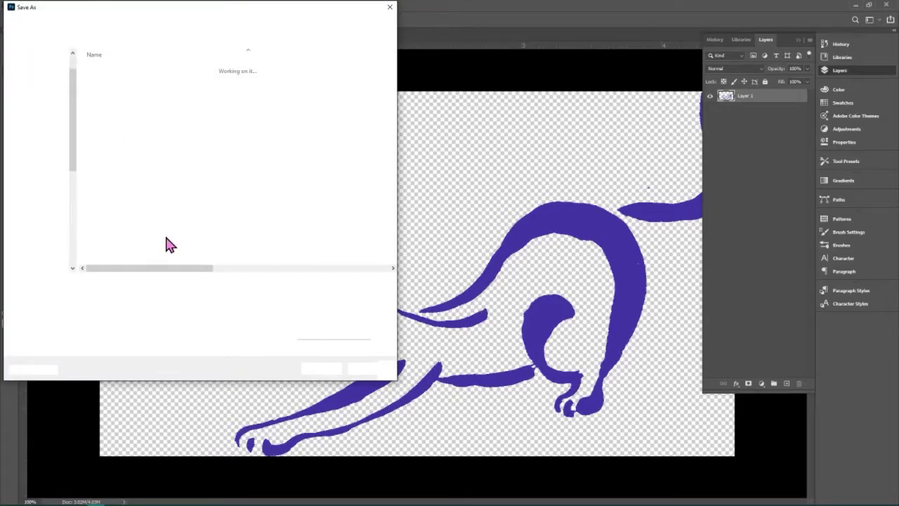
Save the dog document in Photoshop format as "Motif 1" in the Color Reduction in Photoshop folder
click(143, 294)
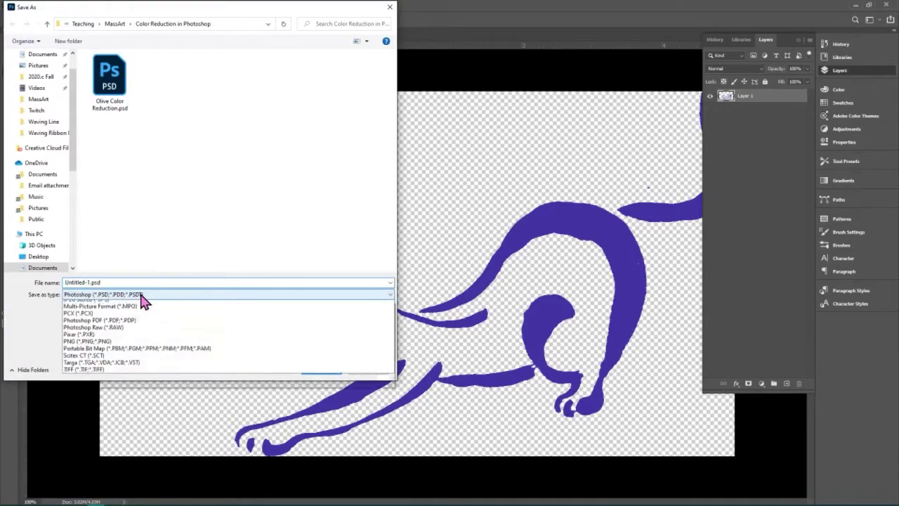
click(142, 299)
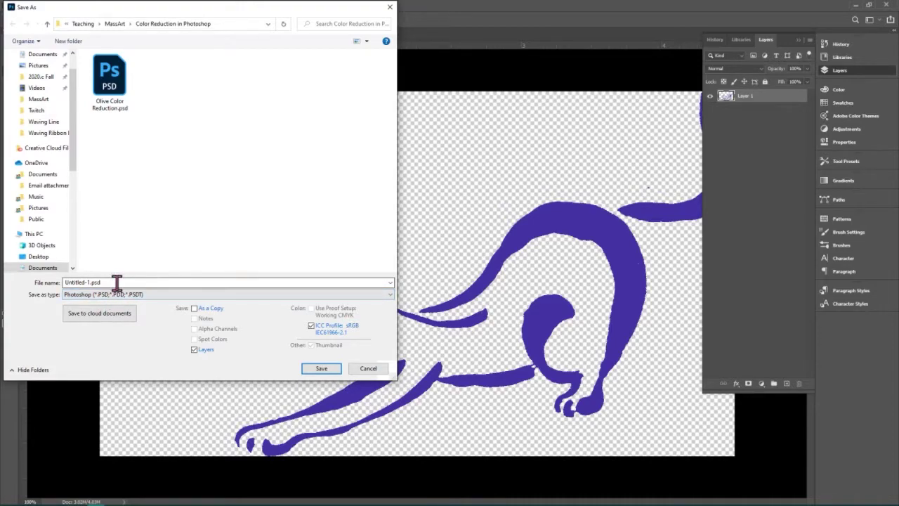
click(117, 282)
click(124, 295)
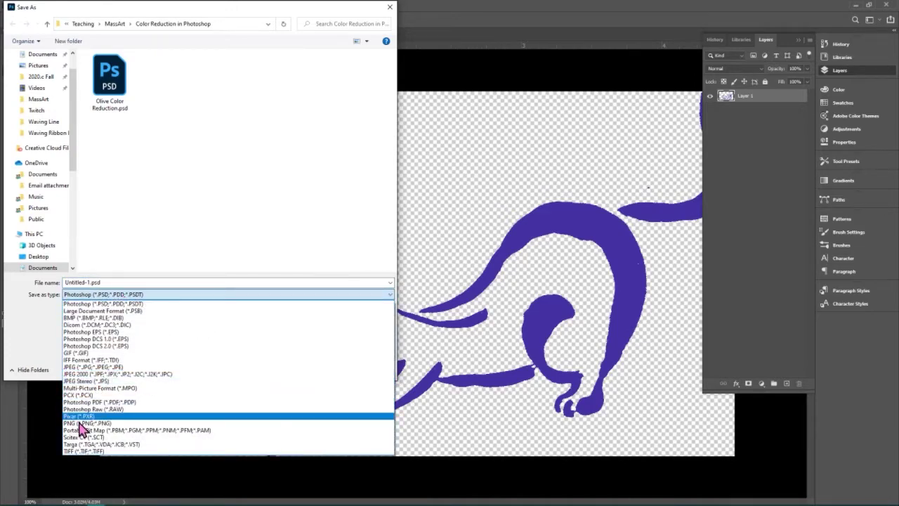
click(56, 344)
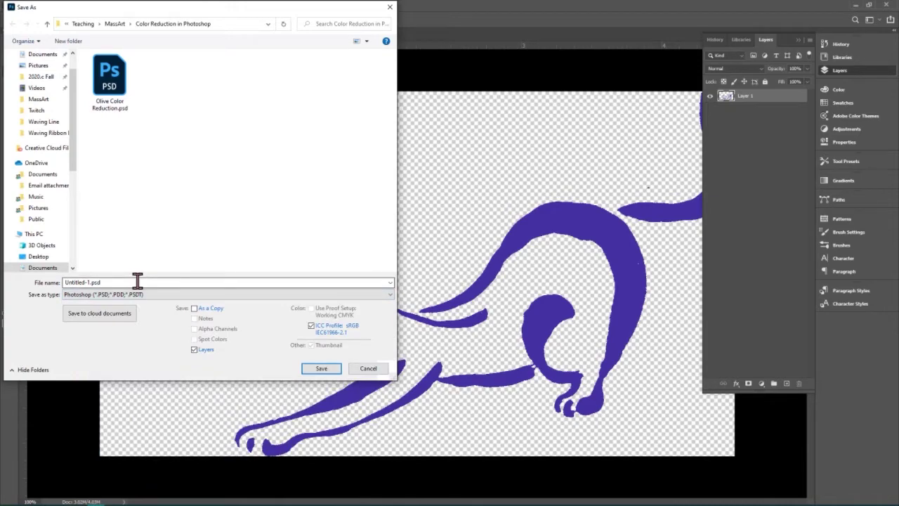
double_click(137, 281)
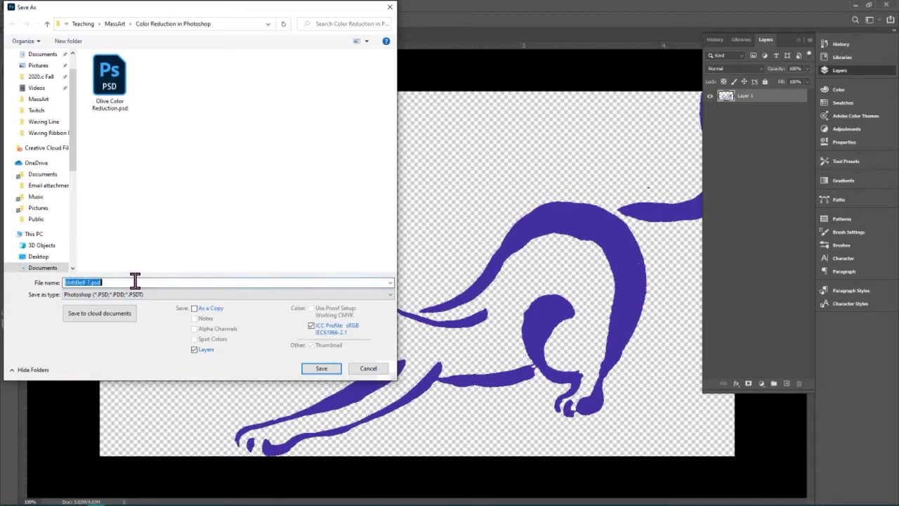
text(Motif 1)
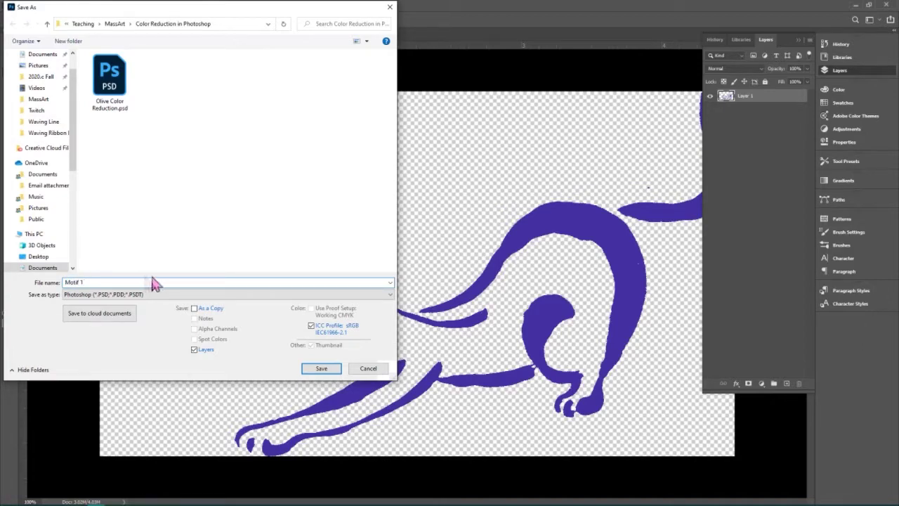
click(321, 369)
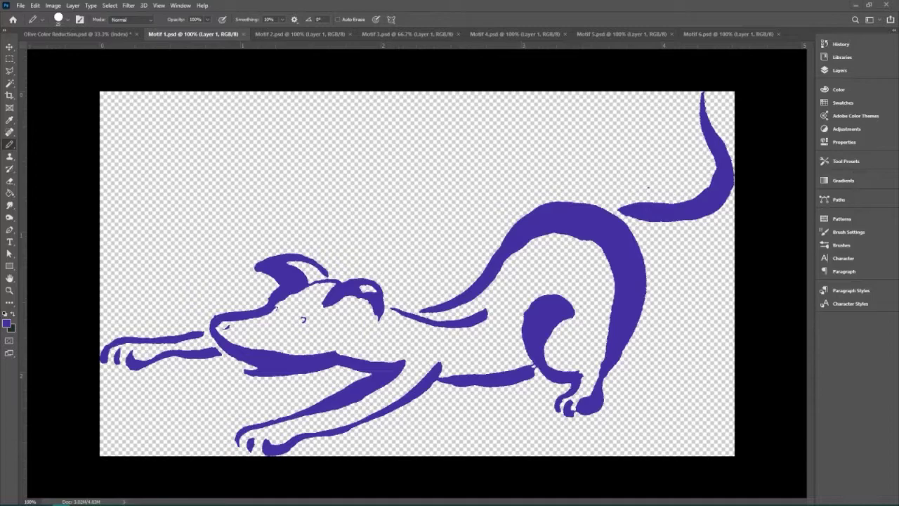
Look through the open documents Motif 1.psd to Motif 6.psd and close all six
click(273, 36)
click(442, 35)
click(499, 34)
click(606, 33)
click(693, 35)
click(242, 34)
click(242, 35)
click(242, 35)
click(243, 35)
click(242, 36)
click(242, 35)
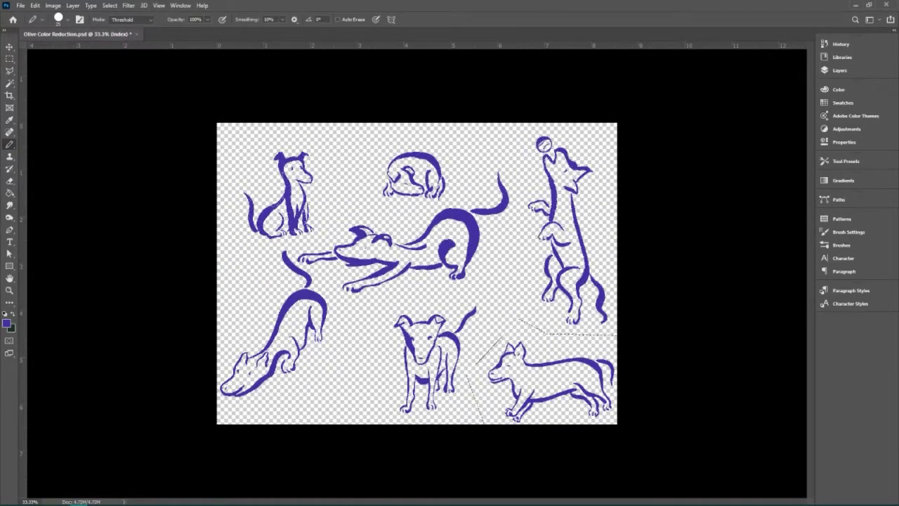
Save Olive Color Reduction.psd with its transparent background and close it
key(ctrl+s)
key(ctrl+w)
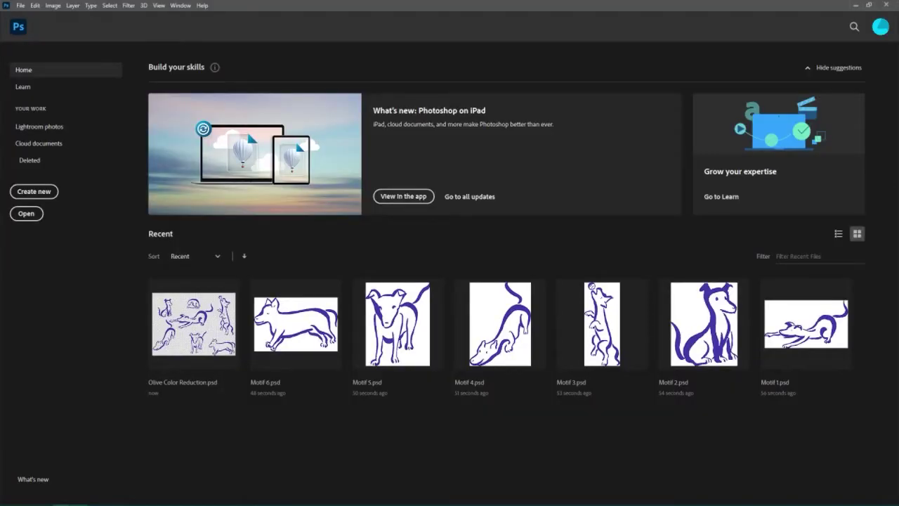
Create a new RGB document 6 inches wide and 12 inches high at 300 pixels per inch
click(35, 191)
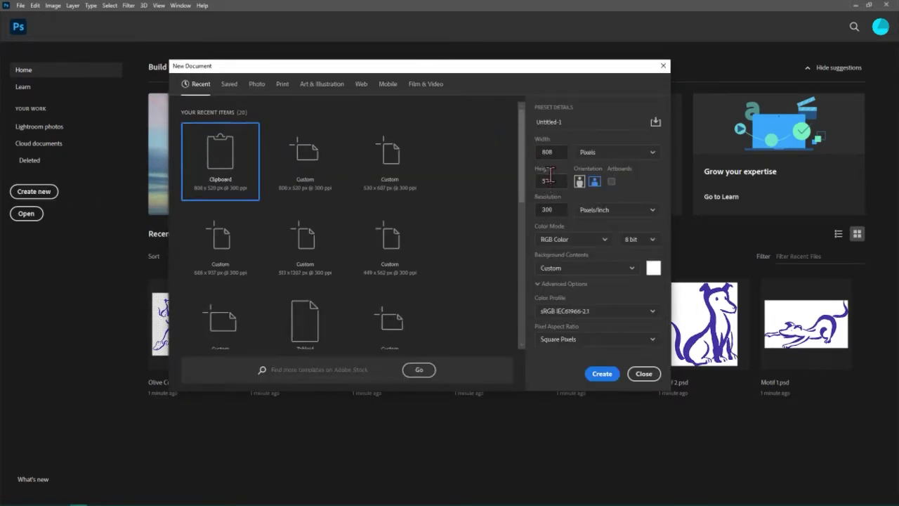
click(617, 152)
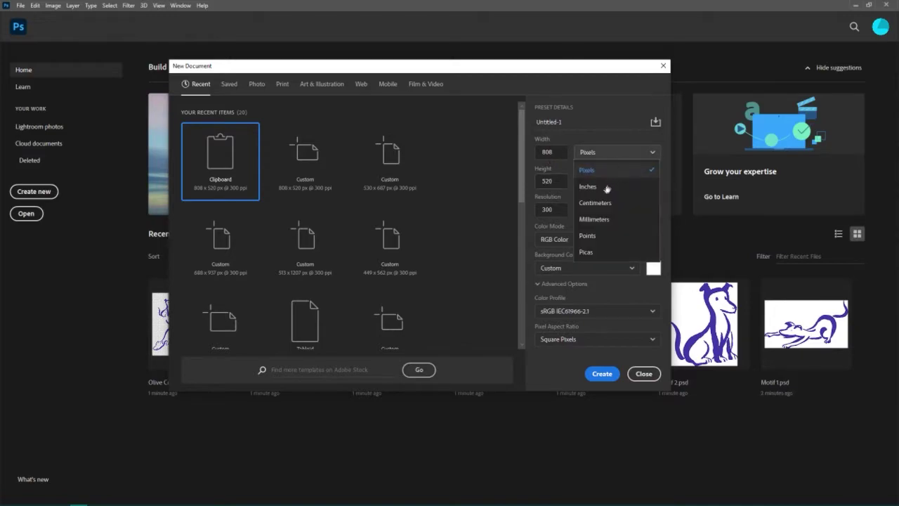
click(600, 186)
click(558, 153)
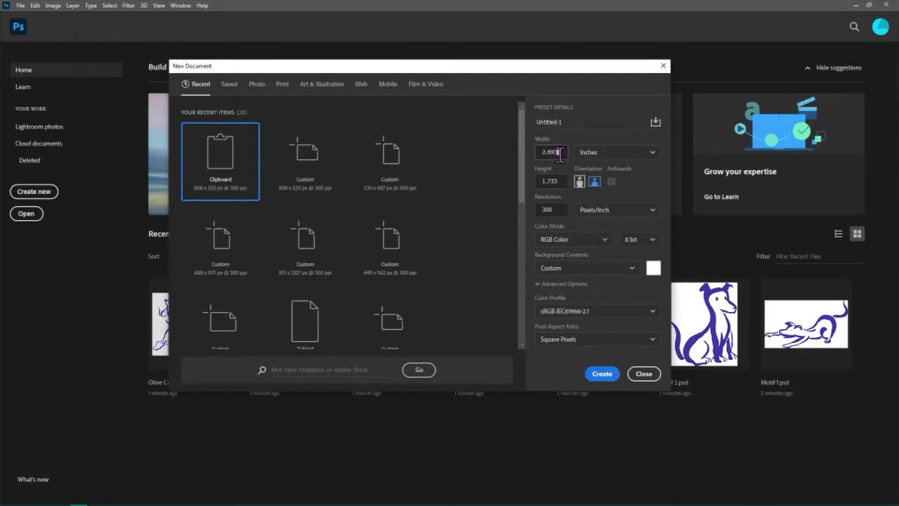
key(Tab)
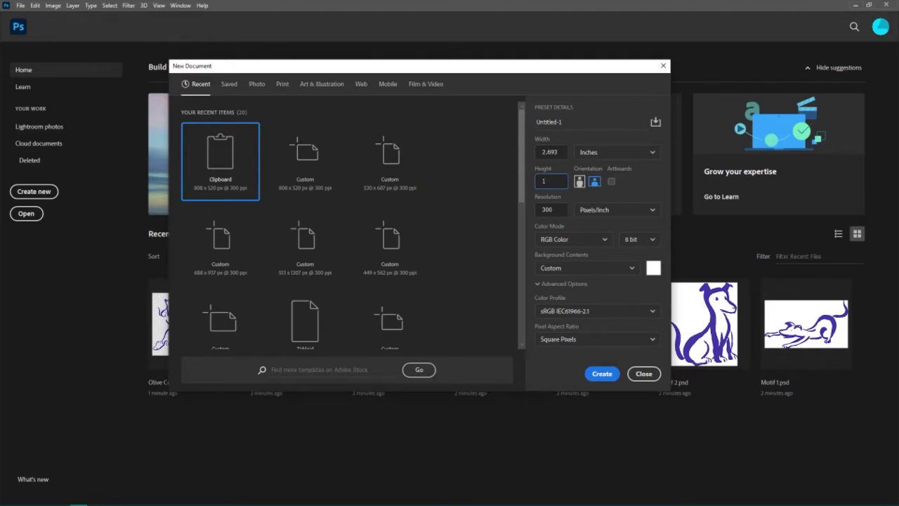
text(12)
drag(558, 153, 535, 162)
text(6)
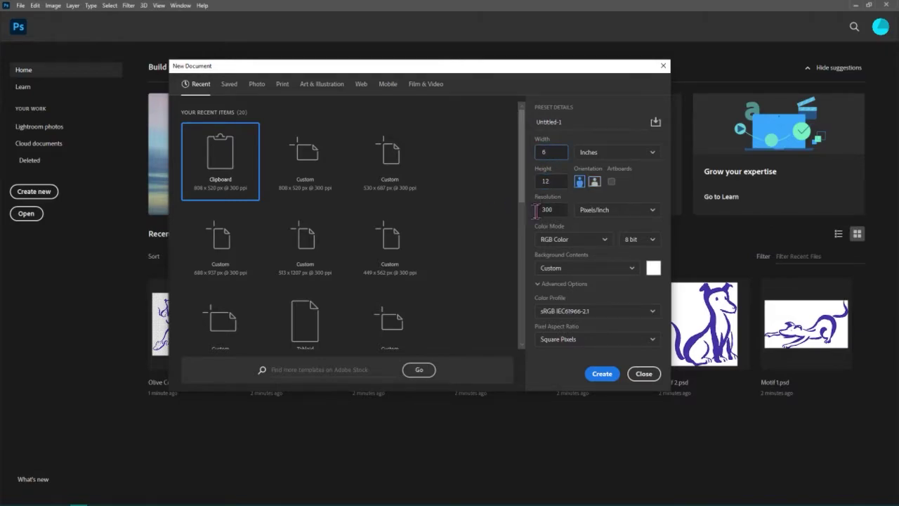
click(602, 374)
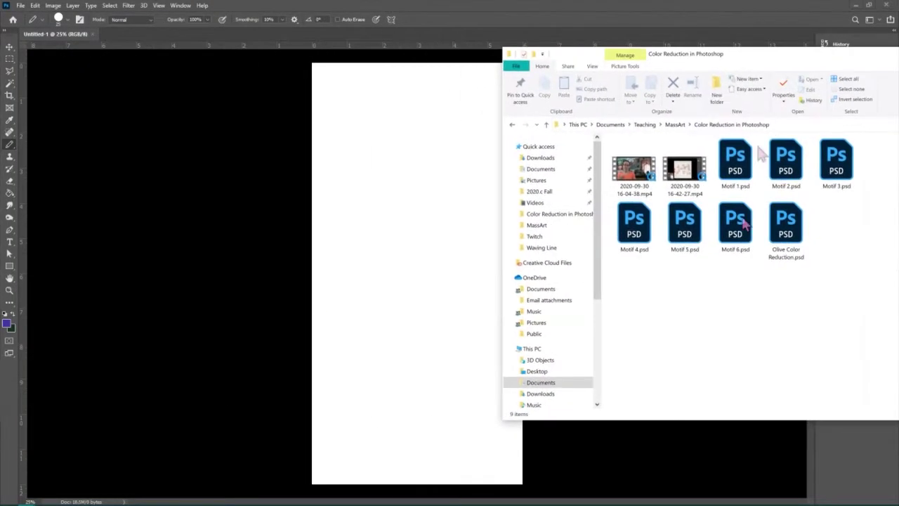
Place Motif 1.psd through Motif 6.psd from the Color Reduction in Photoshop folder into the blank document, each at 100% scale
click(742, 165)
shift+click(735, 225)
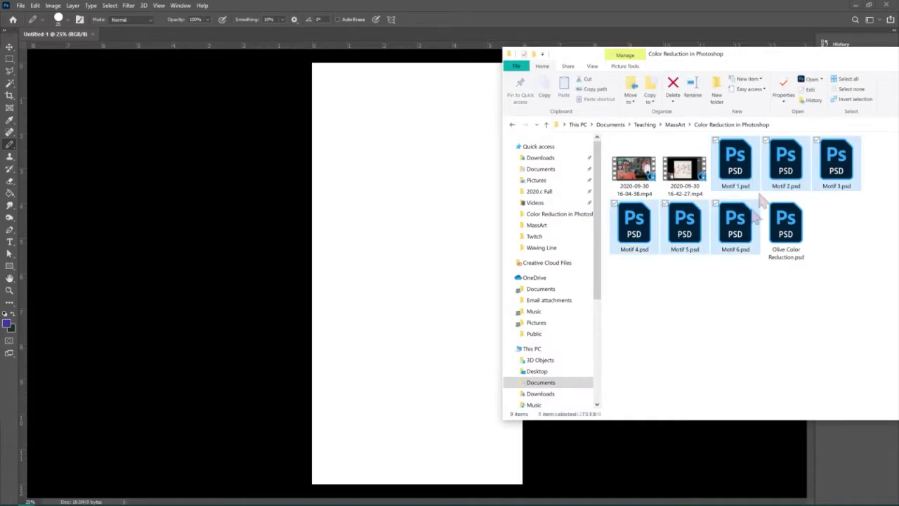
mouse_move(723, 179)
mouse_down()
mouse_move(518, 191)
mouse_move(395, 227)
mouse_up()
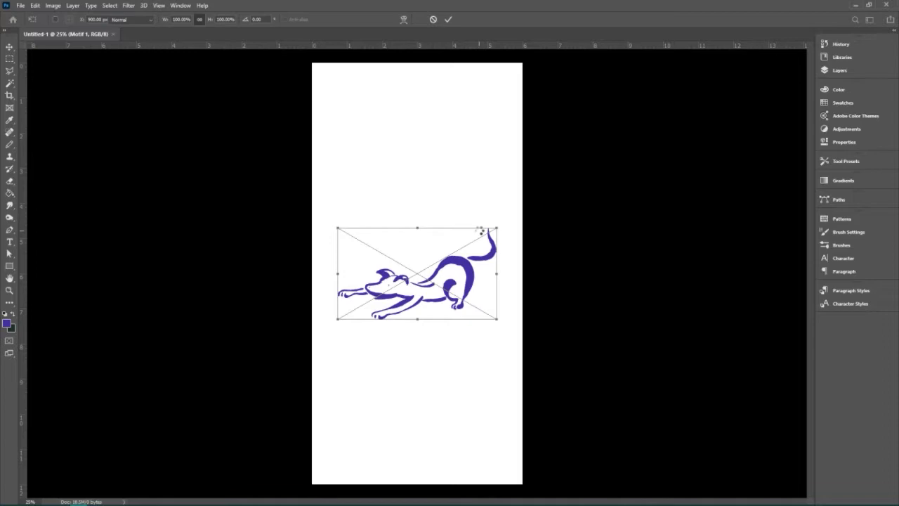
key(Return)
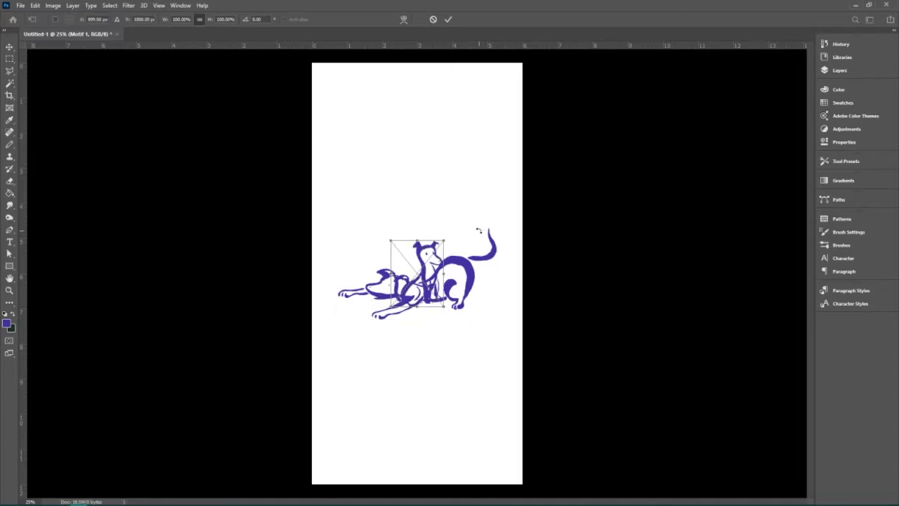
key(Return)
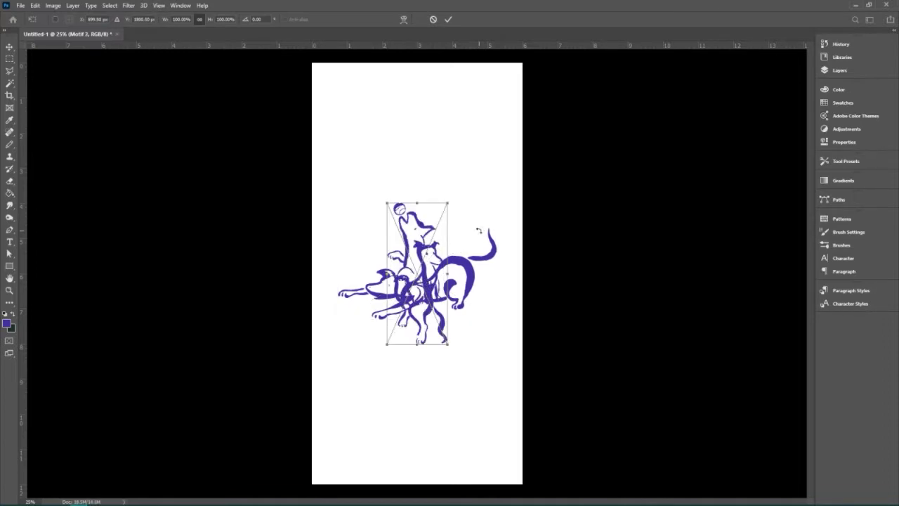
key(Return)
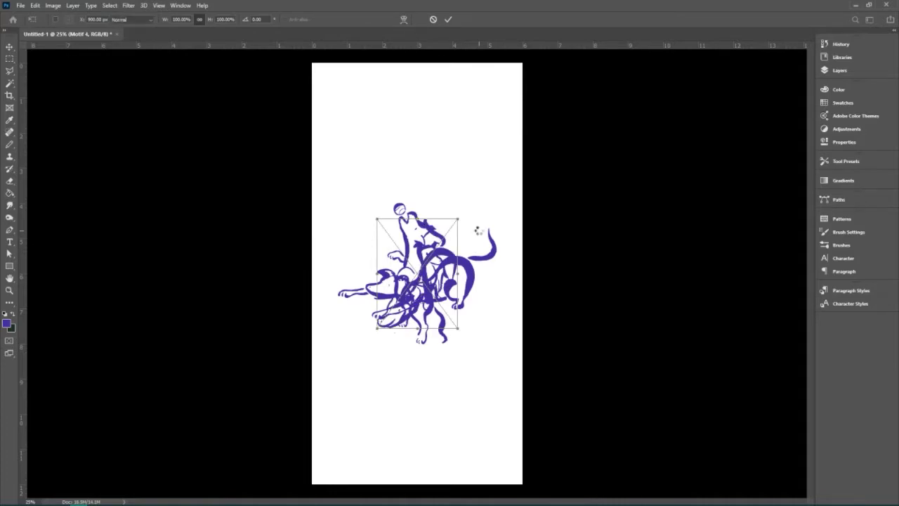
key(Return)
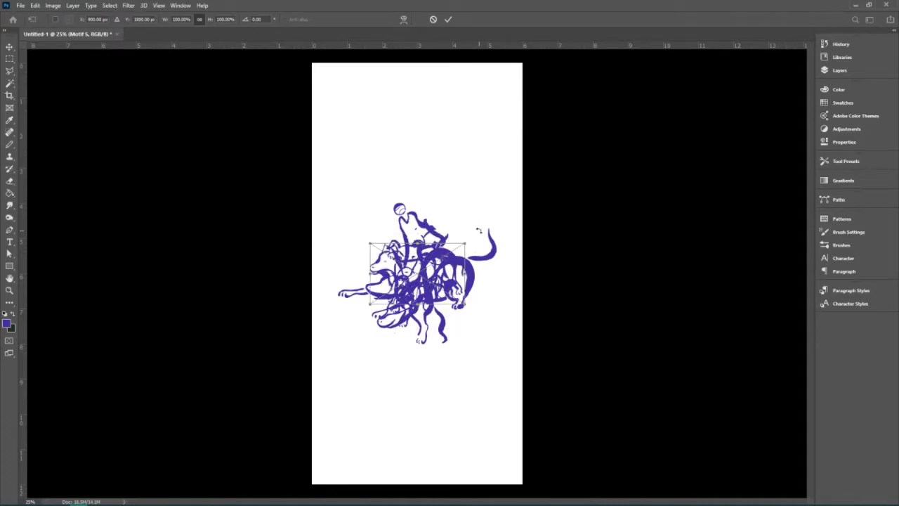
key(Return)
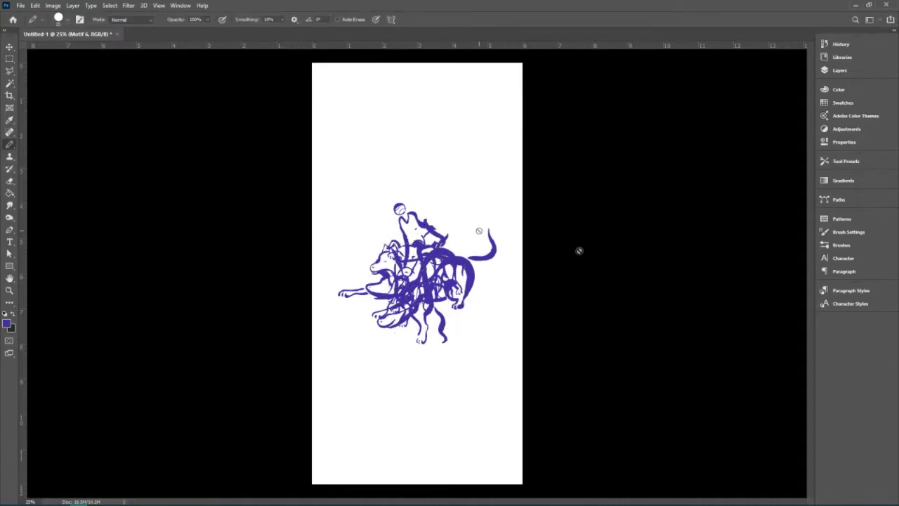
Hide the Motif 5, Motif 4, Motif 3, Motif 2 and Motif 1 layers, leaving Motif 6 and the background showing
click(837, 70)
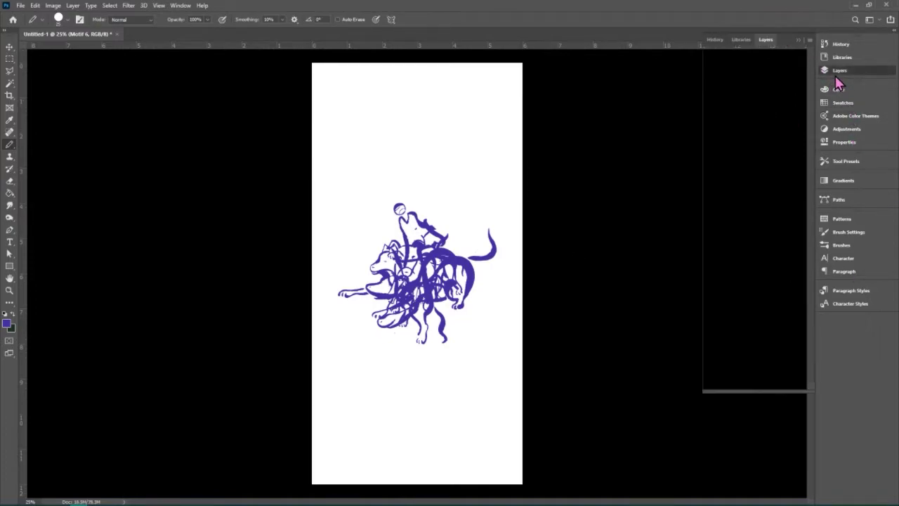
click(709, 118)
click(709, 137)
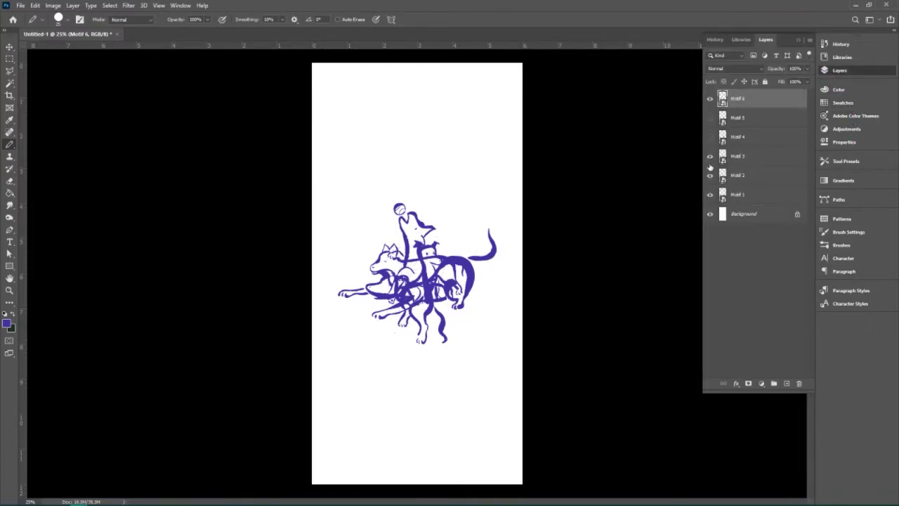
click(709, 156)
click(709, 175)
click(710, 196)
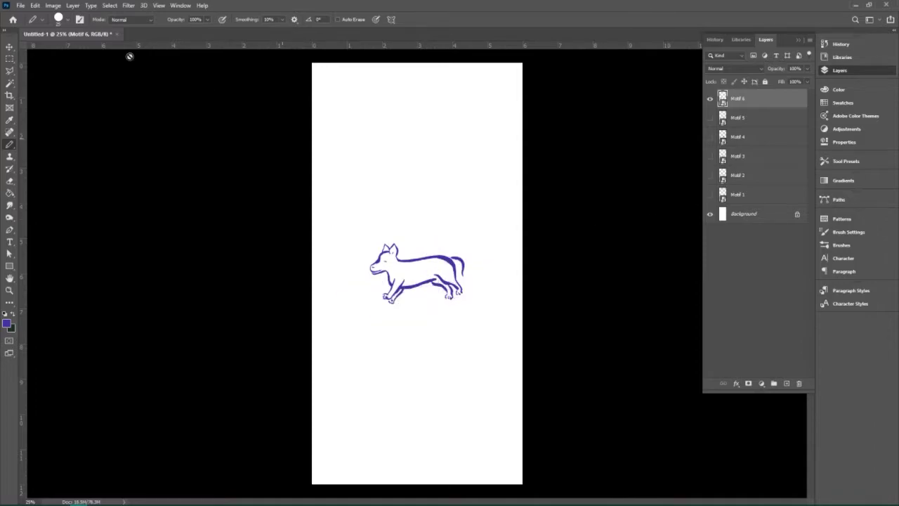
Move Motif 6 to the page's upper-left area, then show Motif 5 and place it lower along the right side
click(9, 47)
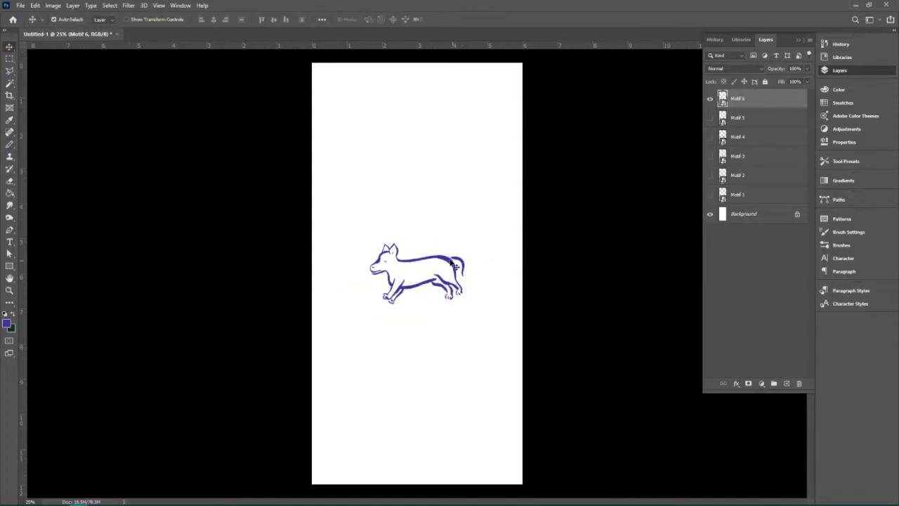
drag(447, 249, 401, 108)
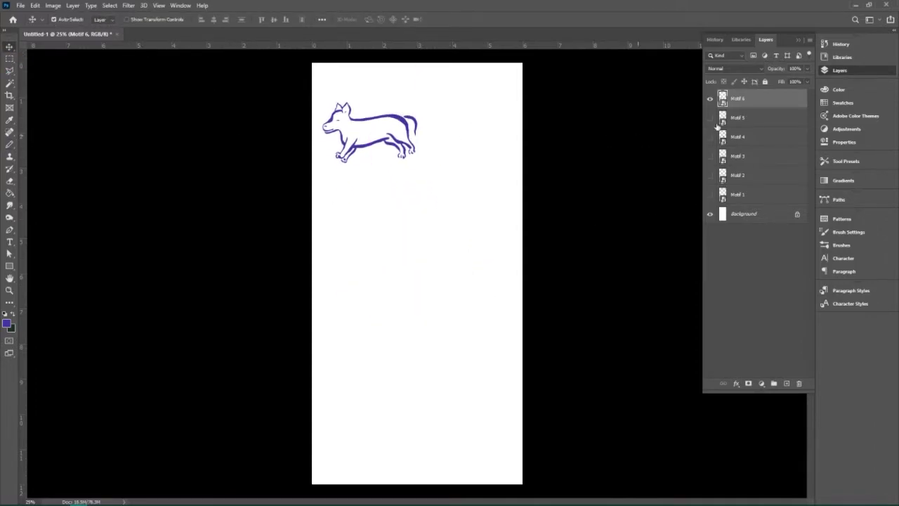
click(710, 118)
drag(437, 254, 474, 181)
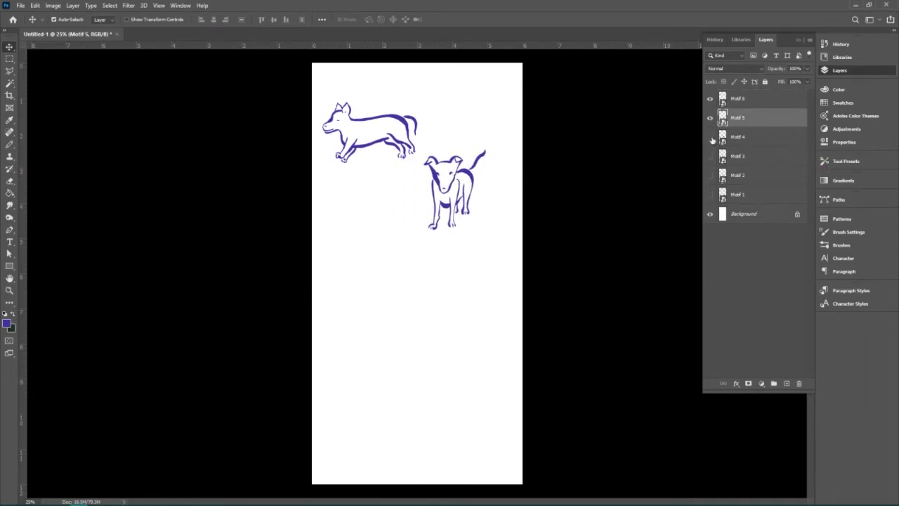
Show Motif 4 and place it below the Motif 6 dog, then show Motif 3 and place it below the Motif 5 dog
click(710, 136)
click(441, 257)
drag(405, 237, 357, 183)
click(710, 155)
drag(429, 271, 485, 290)
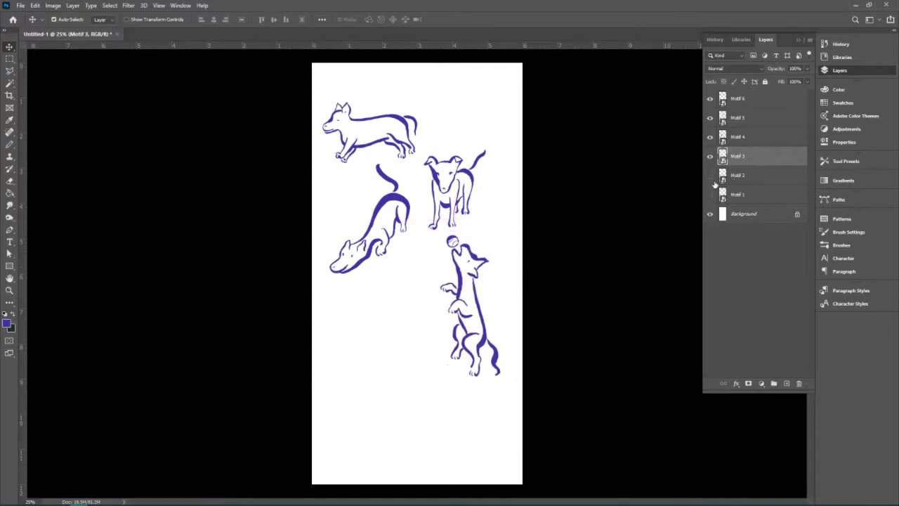
Show Motif 2 and place it below the Motif 4 dog, then show Motif 1 and place it along the page's lower edge
click(710, 176)
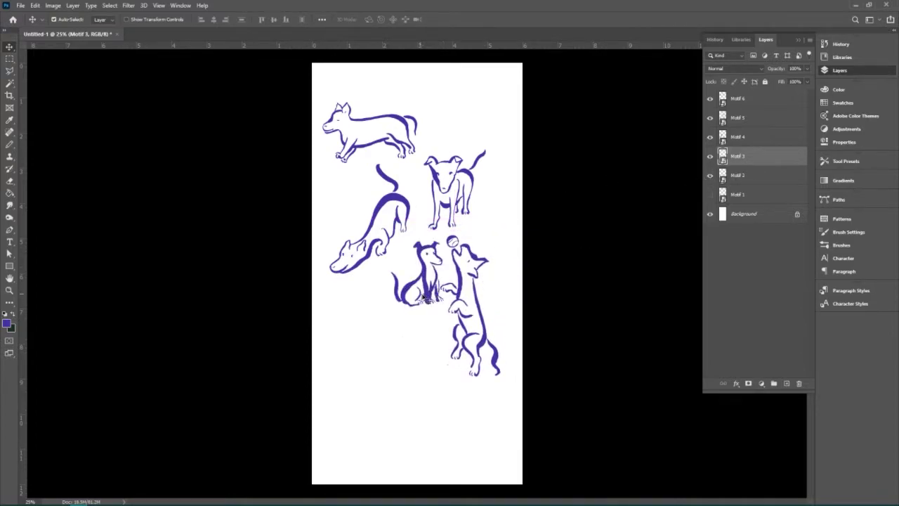
drag(431, 300, 371, 345)
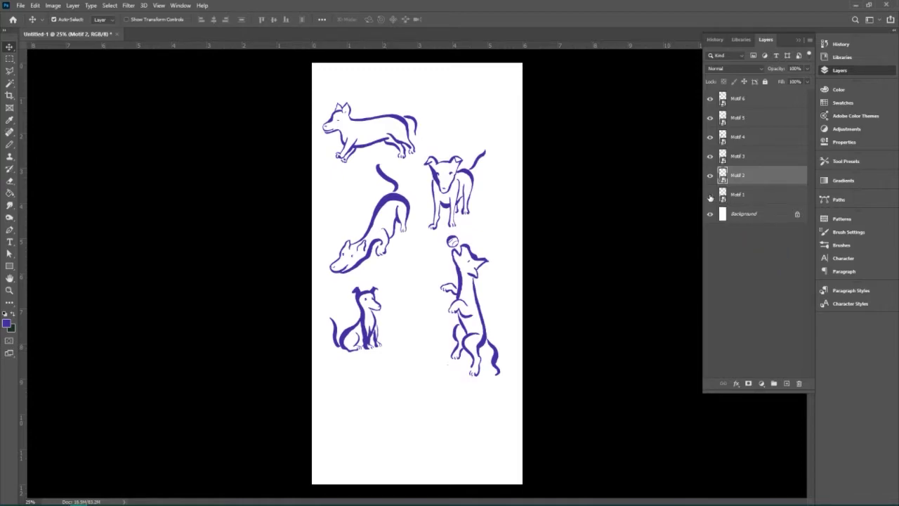
click(710, 195)
click(446, 274)
mouse_move(430, 370)
mouse_down()
mouse_move(440, 431)
mouse_move(445, 416)
mouse_move(428, 413)
mouse_move(449, 418)
mouse_up()
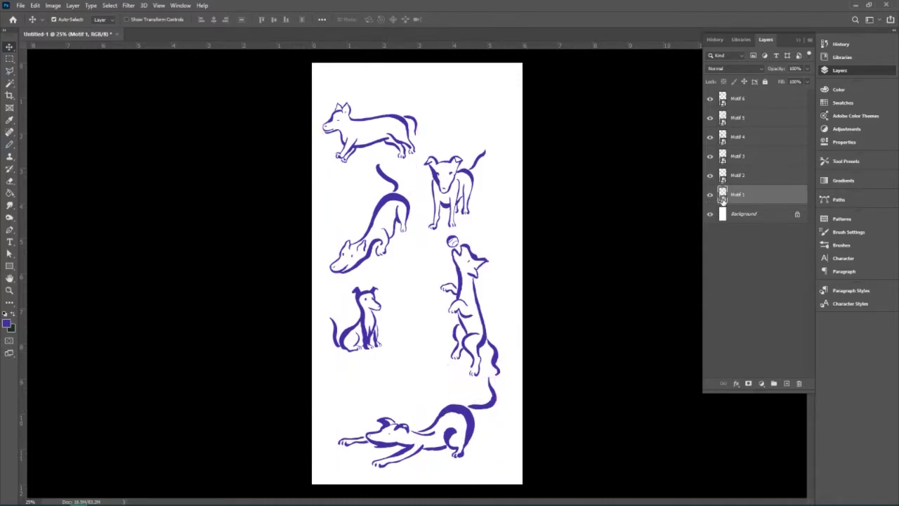
Open the contents of the Motif 1 smart object and thicken the dog's eye with the Pencil tool
double_click(723, 196)
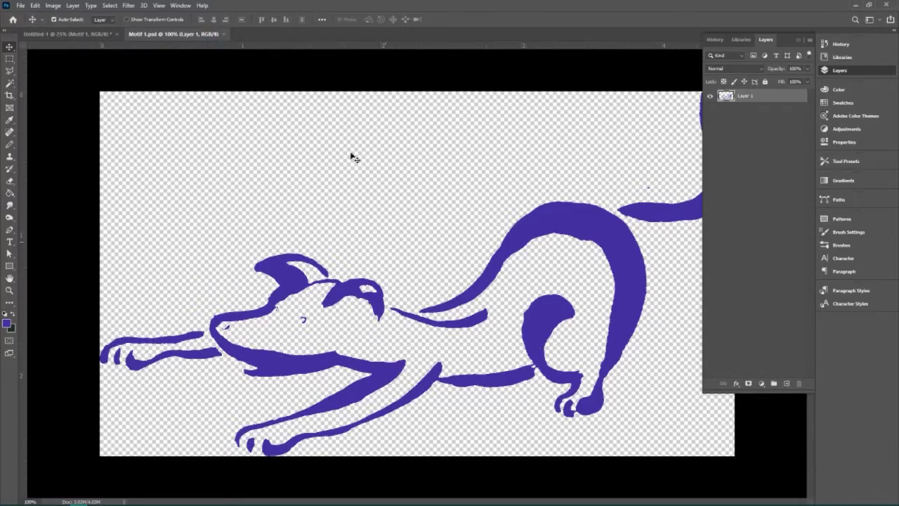
click(20, 6)
key(Escape)
click(10, 144)
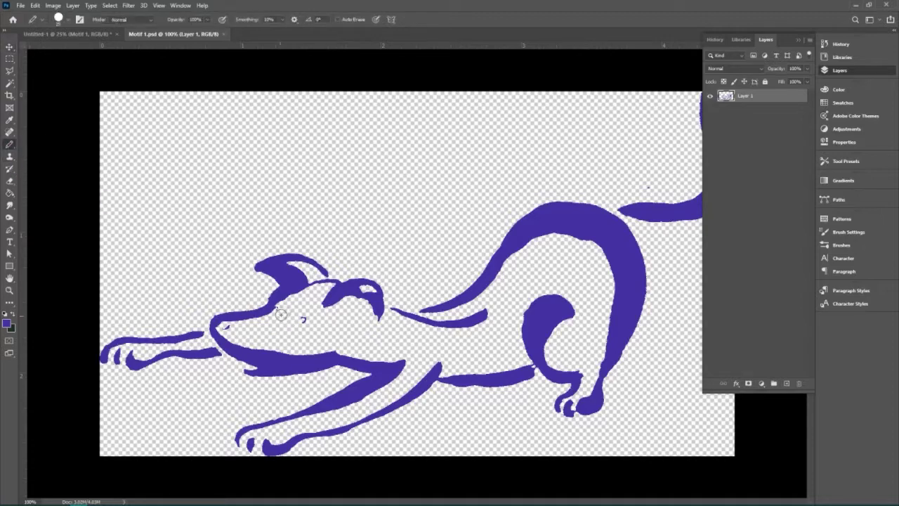
click(66, 33)
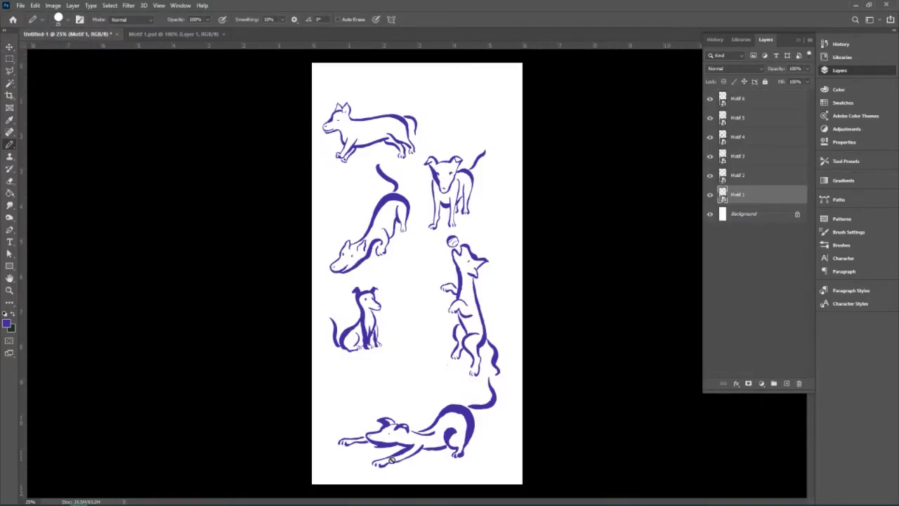
click(195, 34)
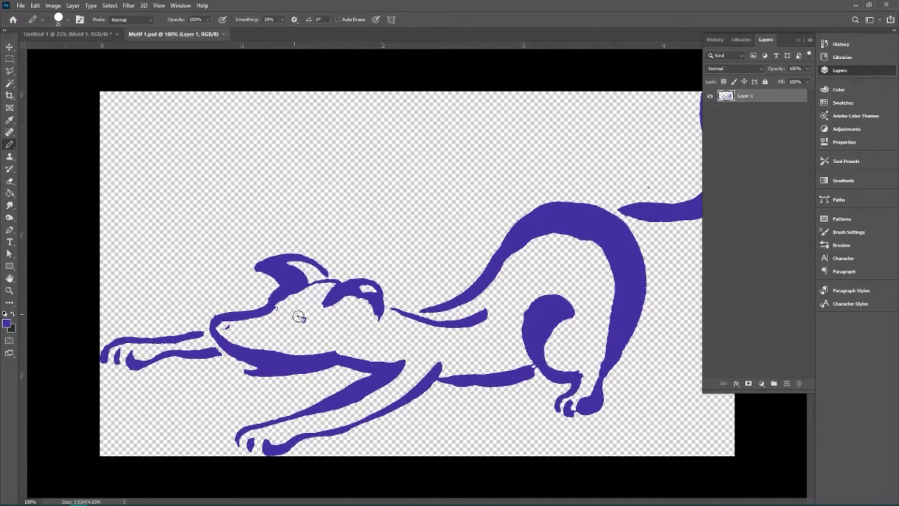
drag(299, 316, 304, 319)
key(ctrl+z)
drag(301, 317, 304, 320)
key(ctrl+z)
Save the edited Motif 1.psd and close it to return to the composition
click(21, 6)
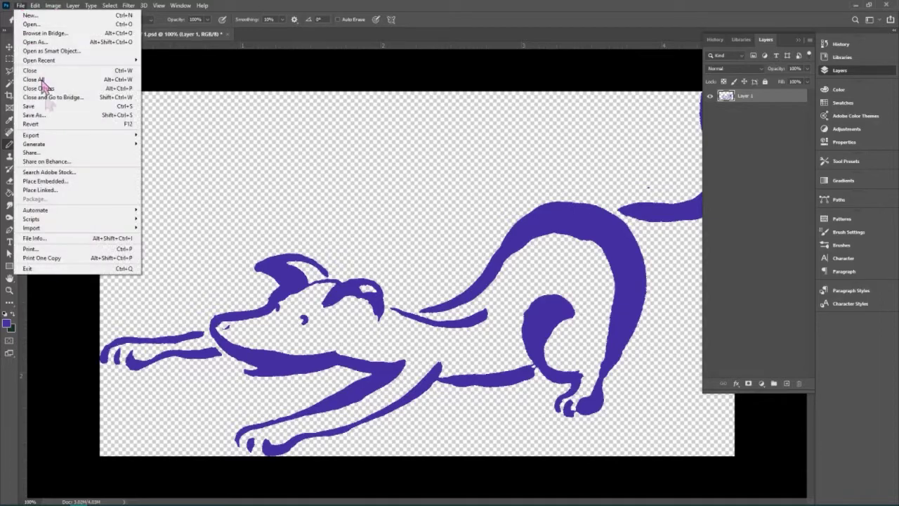
click(45, 106)
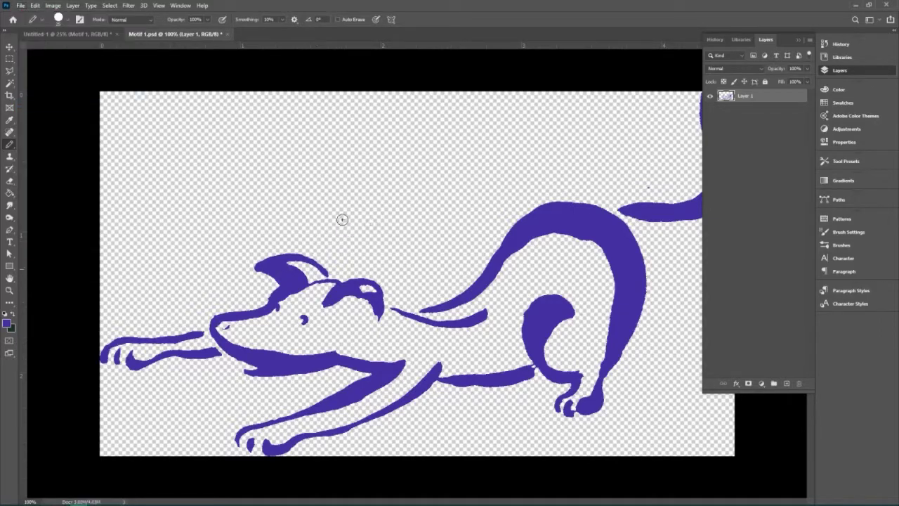
click(222, 33)
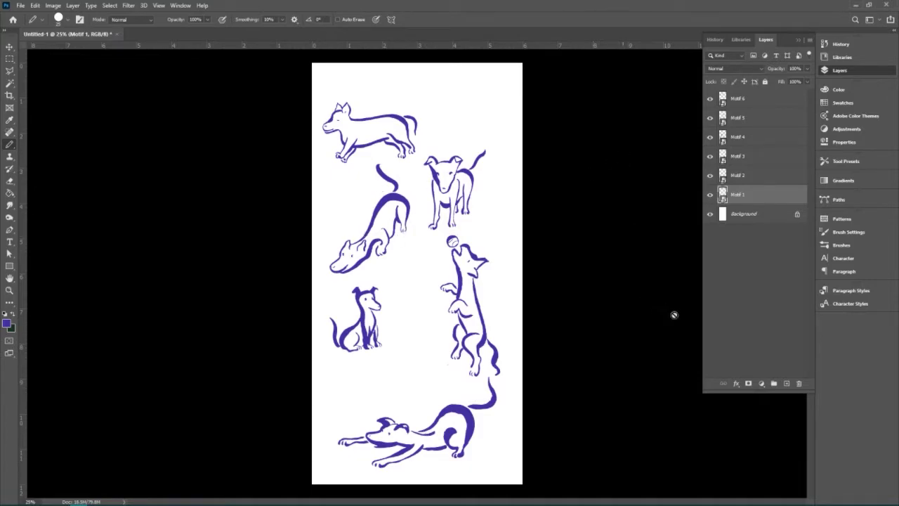
click(10, 192)
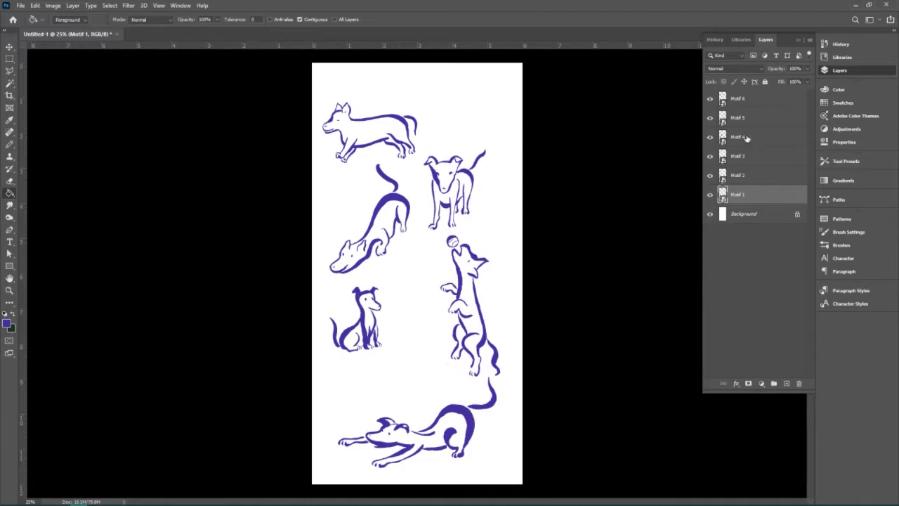
shift+click(737, 98)
right_click(744, 194)
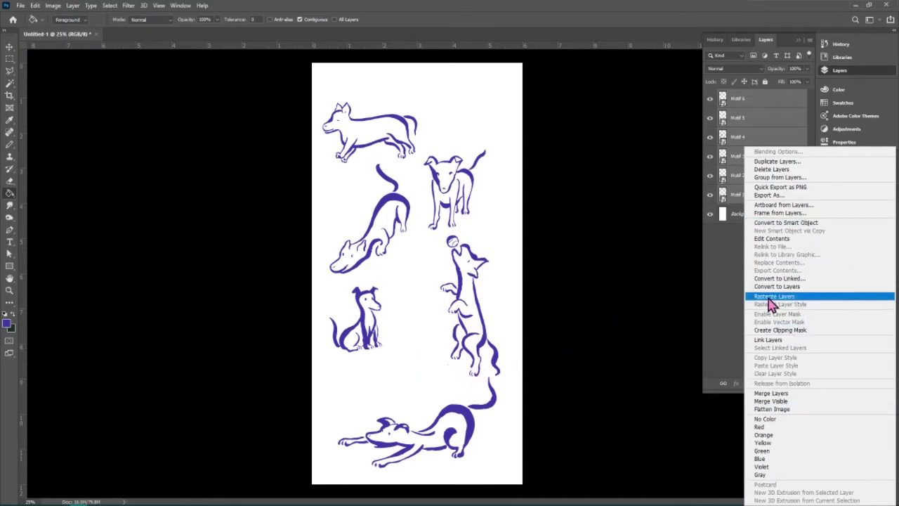
click(730, 260)
click(752, 256)
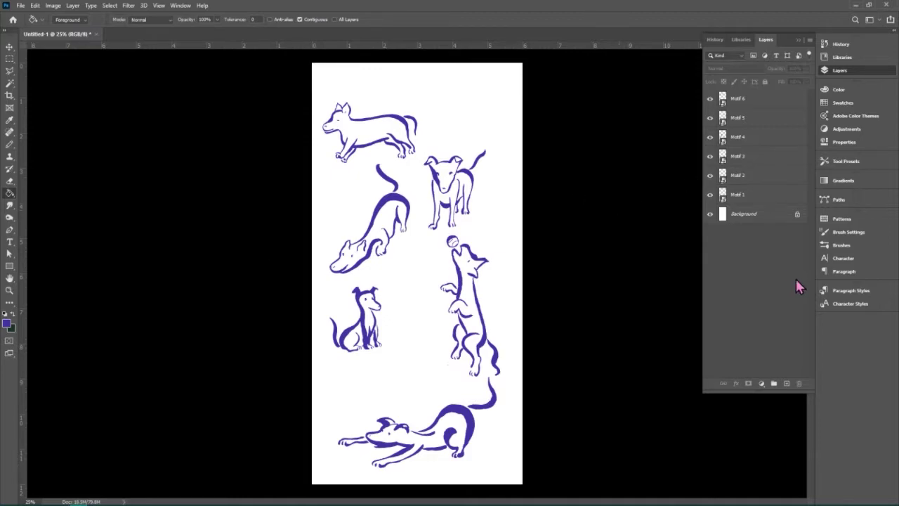
Add a second copy of the Motif 1 dog and move it just above the original, overlapping the page's left edge
click(750, 200)
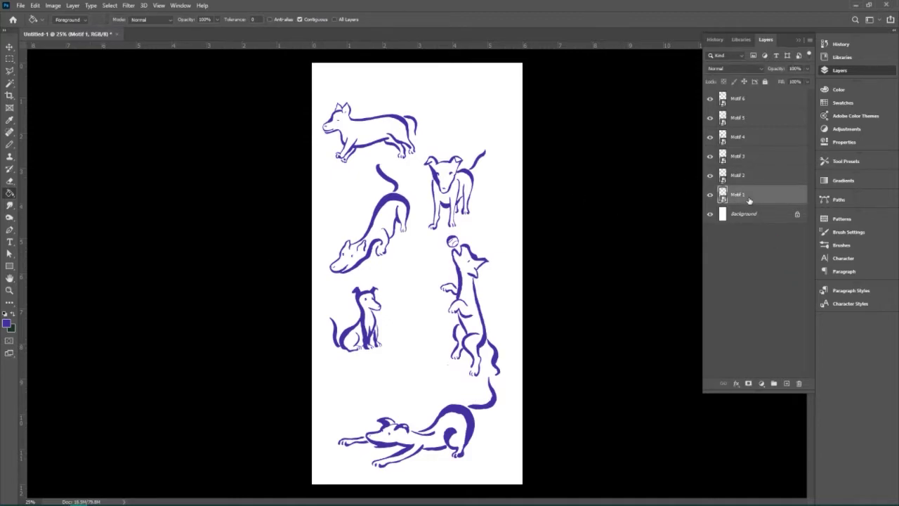
key(ctrl+j)
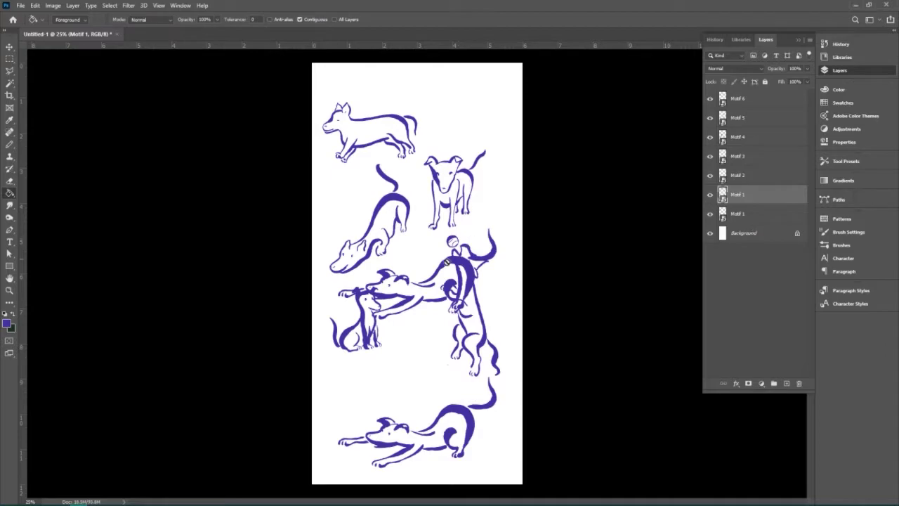
click(9, 47)
drag(461, 262, 426, 360)
Flip the second Motif 1 dog horizontally
right_click(424, 359)
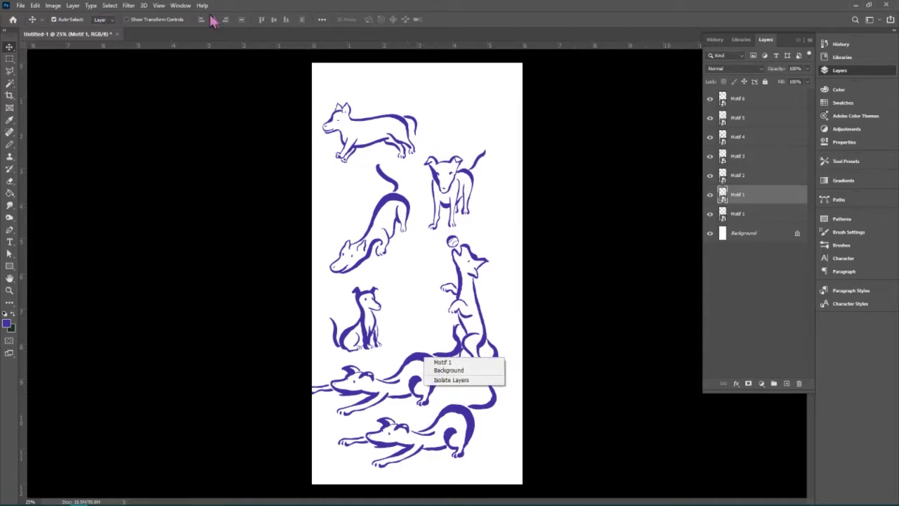
click(34, 6)
click(34, 6)
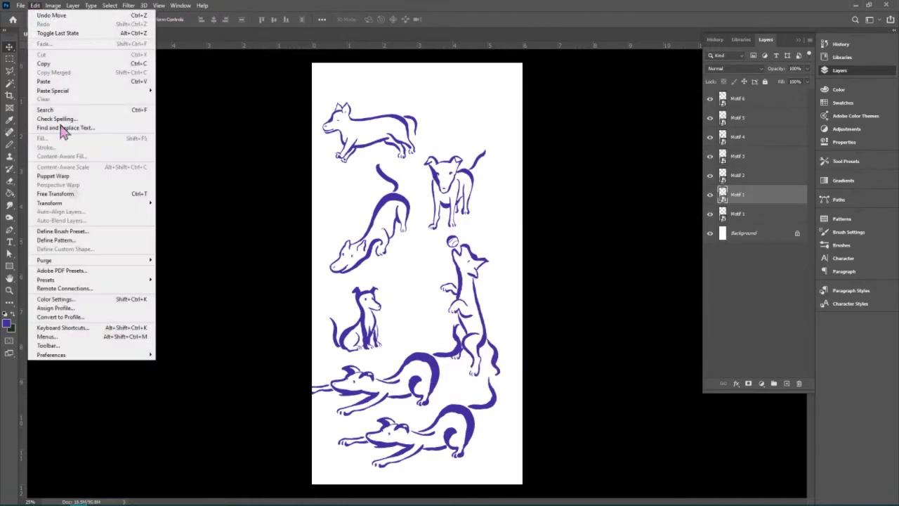
mouse_move(109, 211)
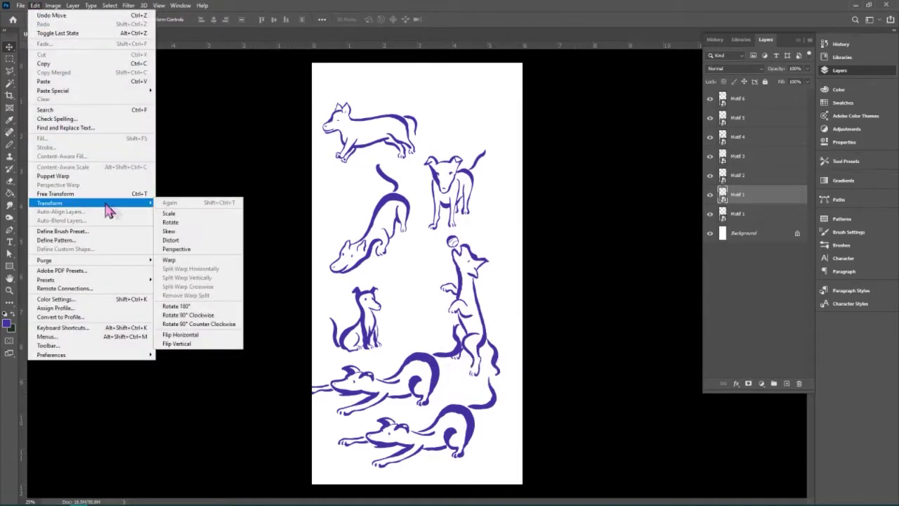
click(195, 334)
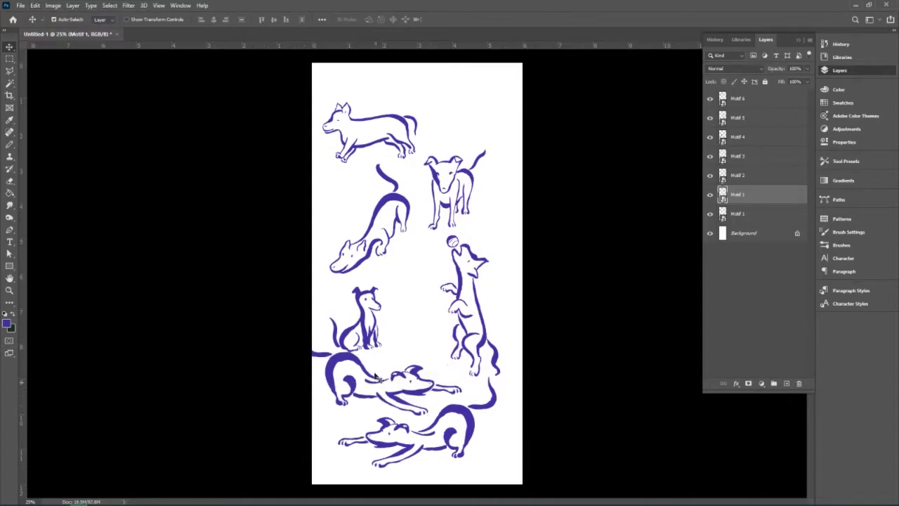
Move the flipped Motif 1 dog fully onto the page and shift the original slightly down and to the right
drag(371, 364, 370, 366)
drag(468, 410, 473, 421)
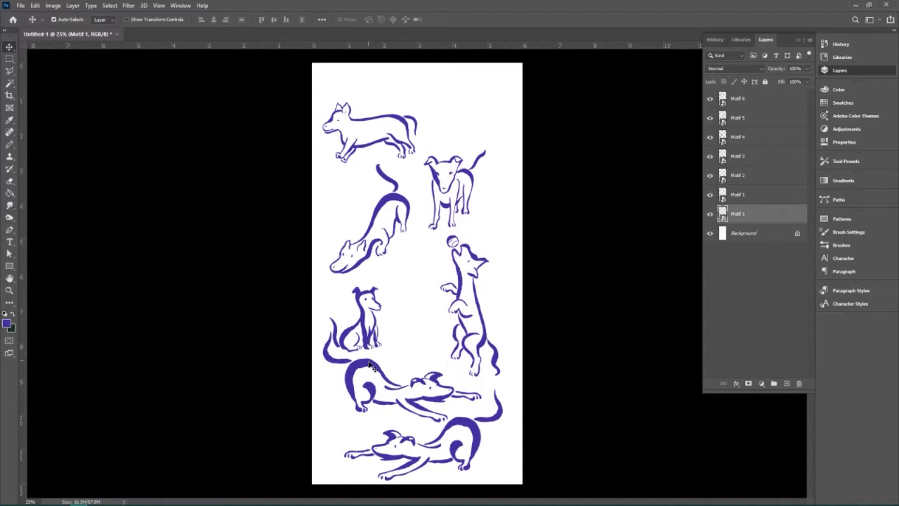
click(390, 367)
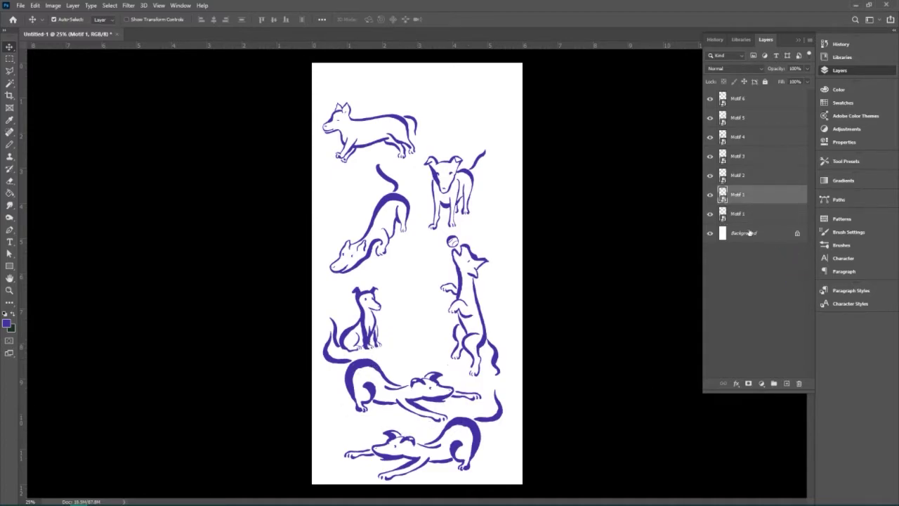
Open the contents of the original Motif 1 smart object and draw a small solid spot on the dog's haunch with the Pencil tool
double_click(722, 216)
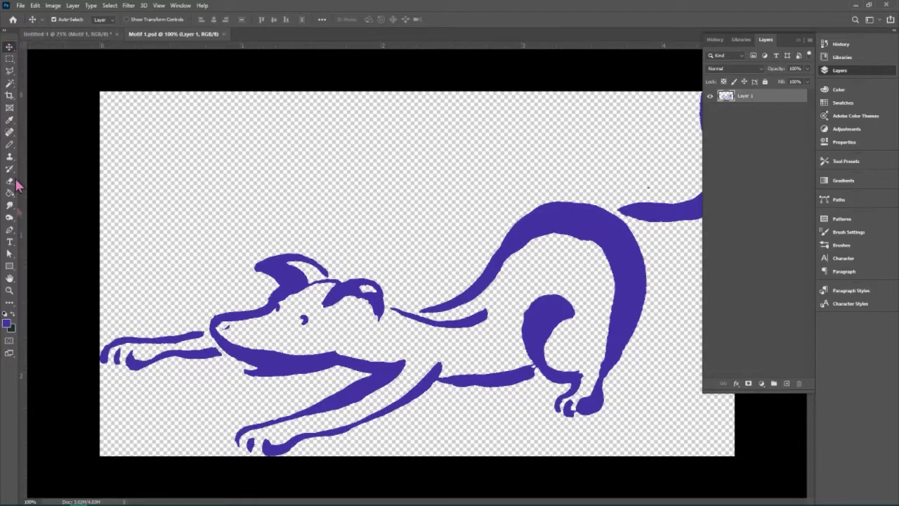
click(9, 144)
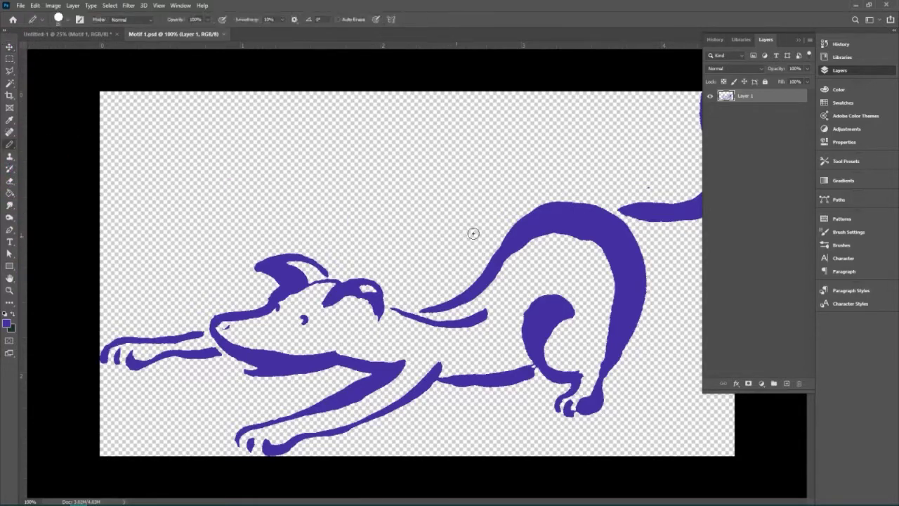
drag(594, 261, 594, 287)
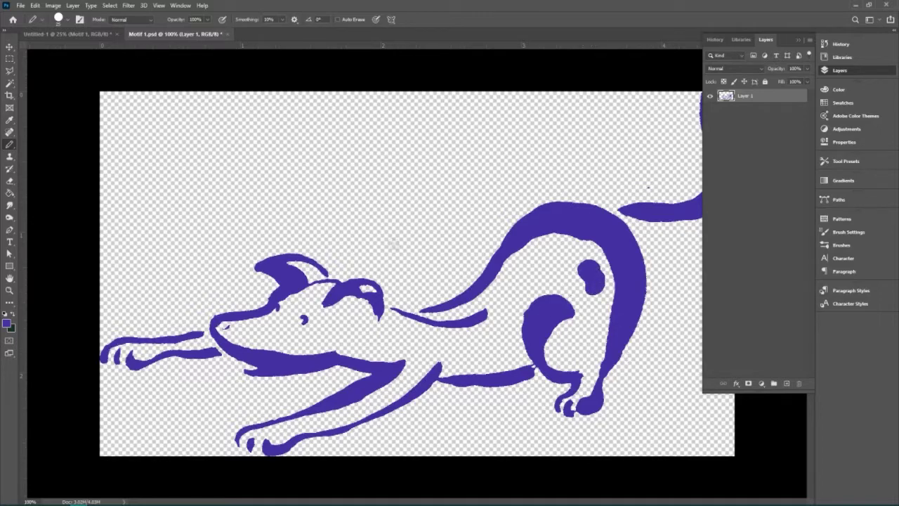
Save the changes to Motif 1.psd and close it to return to the composition
click(21, 5)
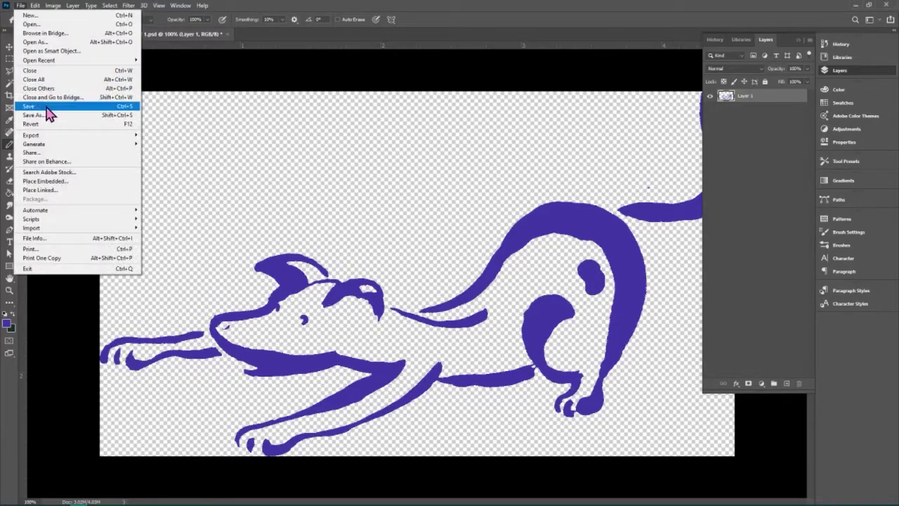
click(47, 107)
click(232, 34)
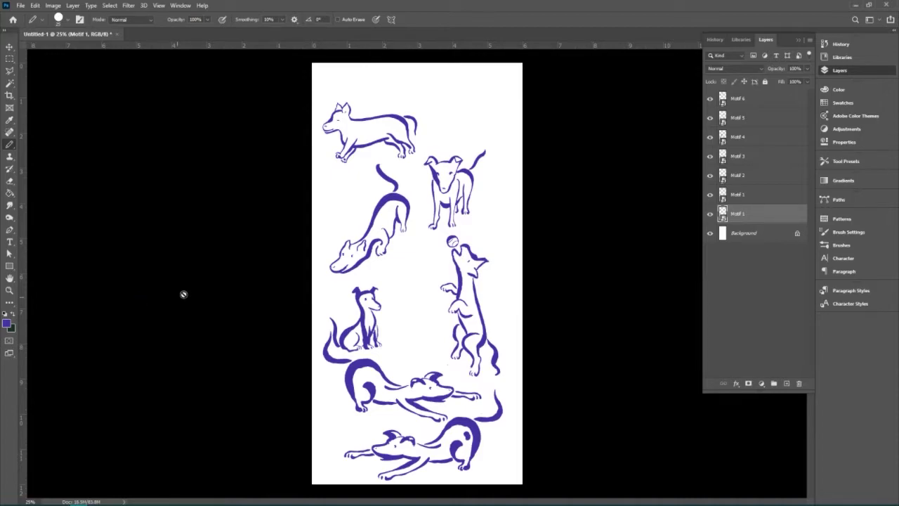
Delete the flipped copy of the Motif 1 dog
click(9, 47)
click(372, 367)
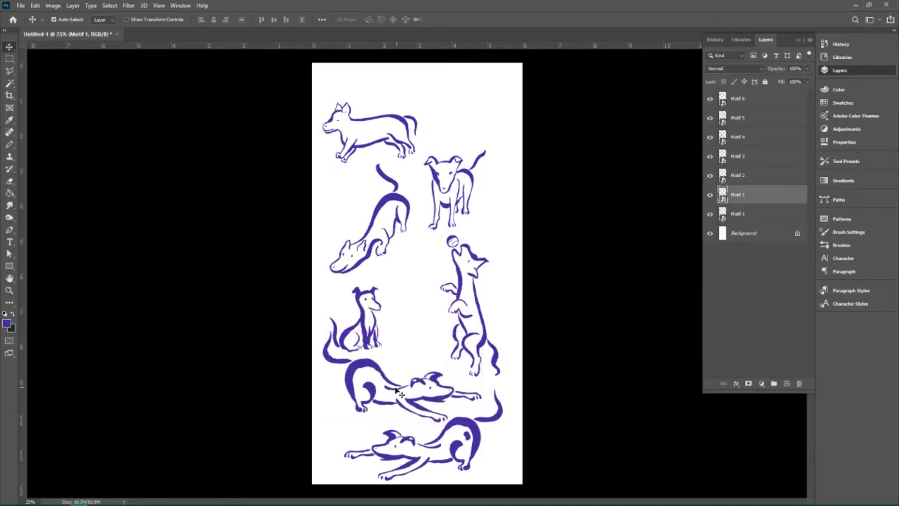
key(ctrl)
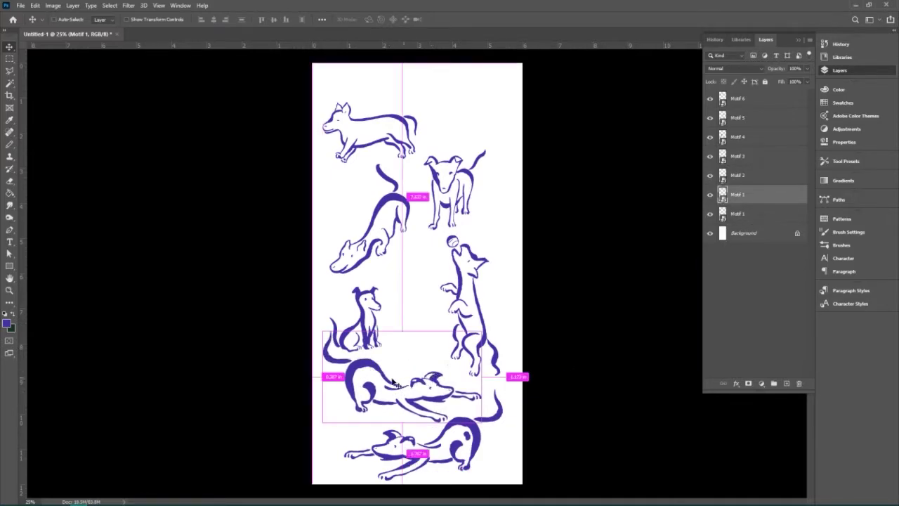
key(ctrl)
key(Delete)
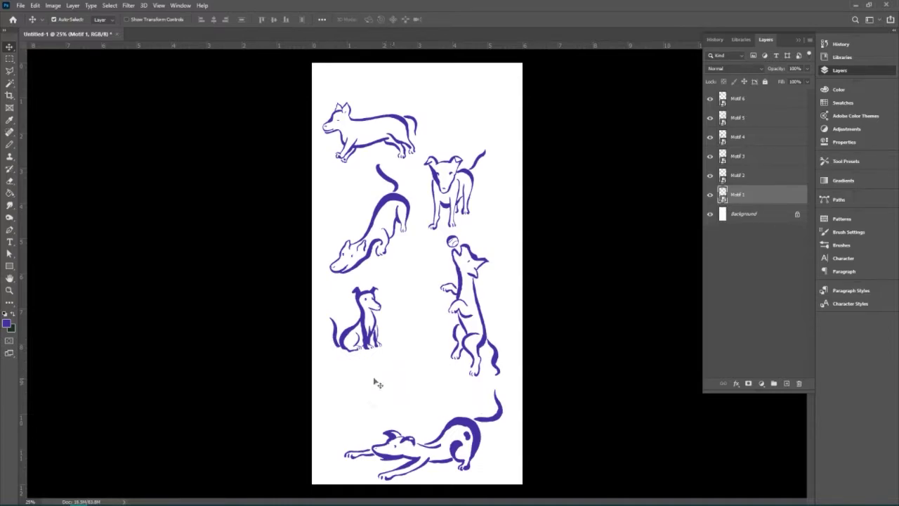
Move the stretching and jumping dogs slightly up and left, the sitting dog down and right, and the front-facing dog to the page's upper-right corner
mouse_move(460, 427)
mouse_down()
mouse_move(443, 372)
mouse_move(421, 397)
mouse_move(424, 391)
mouse_move(455, 410)
mouse_up()
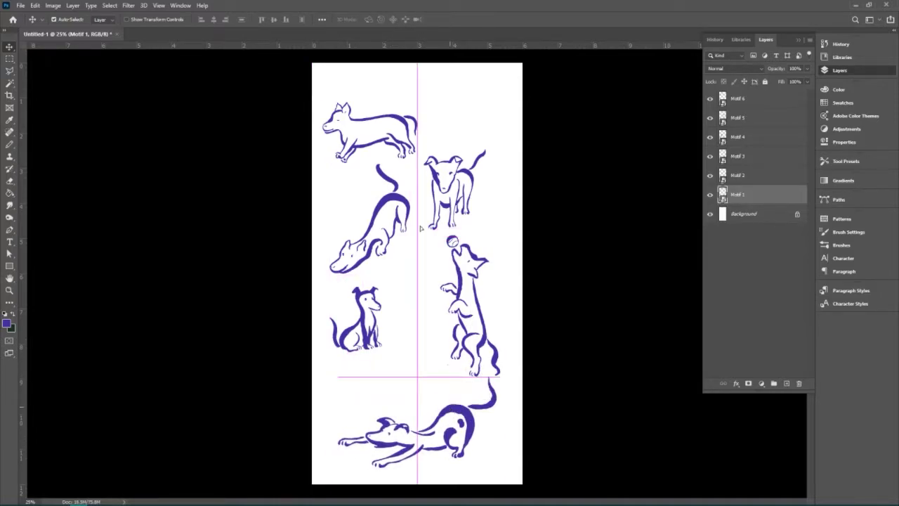
drag(365, 341, 393, 374)
drag(475, 178, 494, 111)
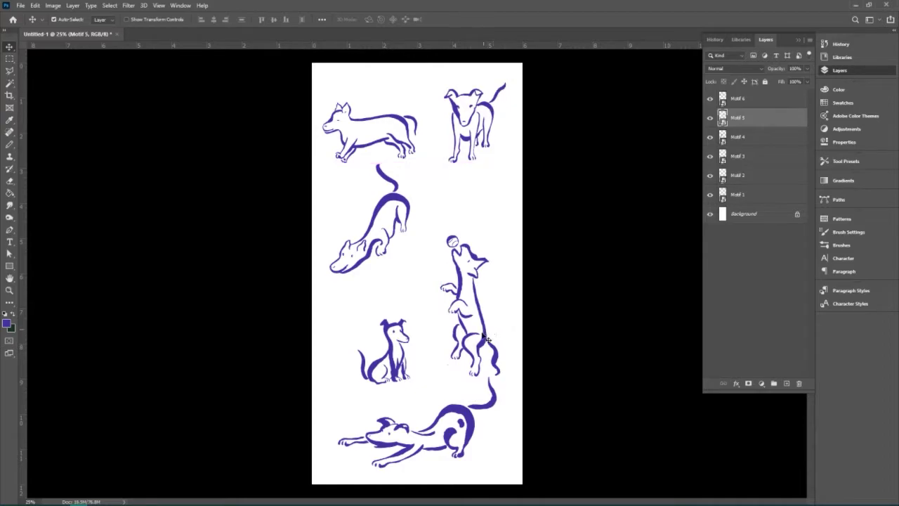
drag(486, 340, 485, 314)
drag(505, 362, 501, 362)
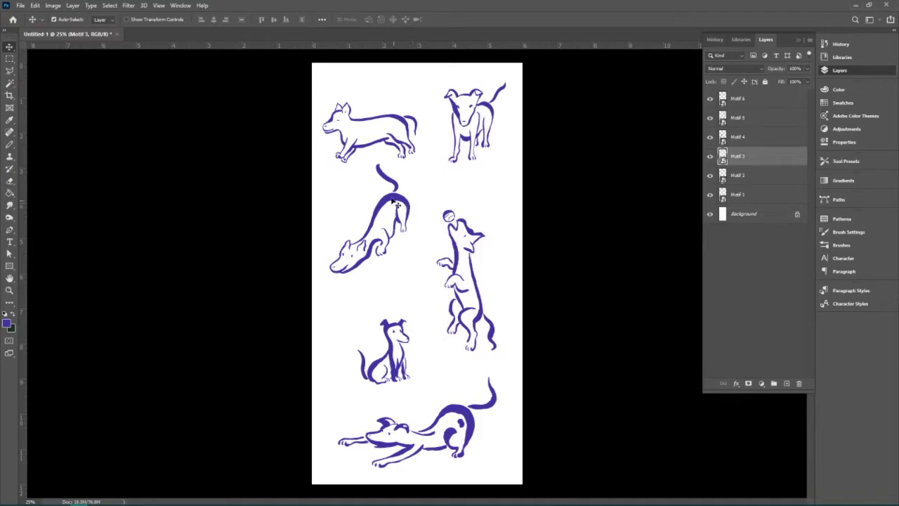
Move the bowing dog down to the page's left edge, the running dog up and right, and the front-facing dog down toward the right edge
drag(394, 208, 394, 225)
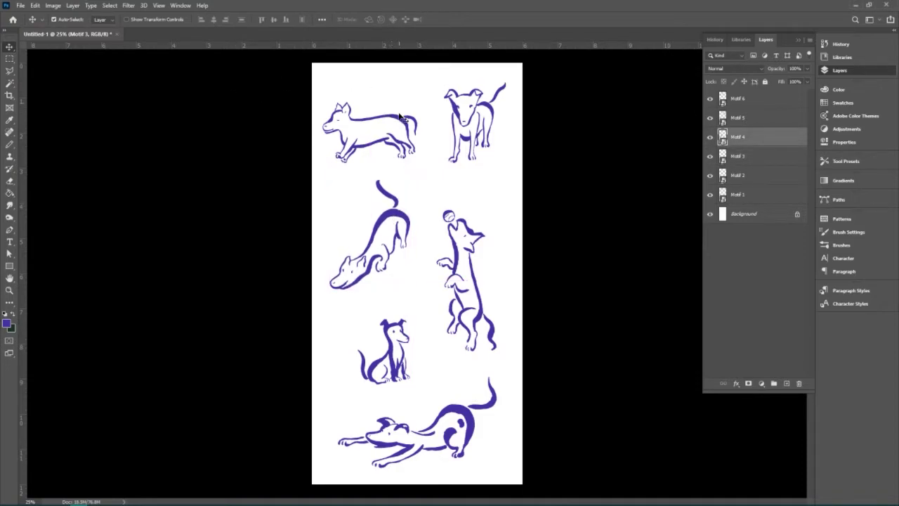
drag(403, 123, 399, 112)
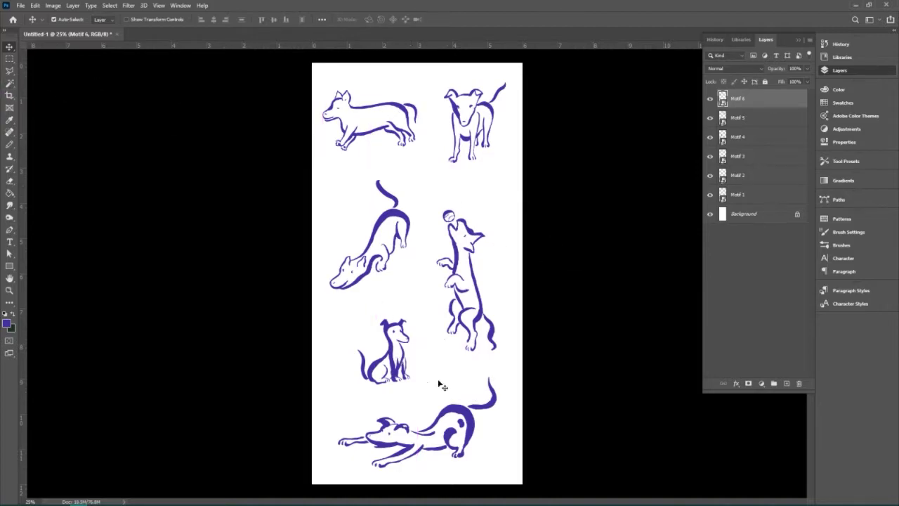
drag(408, 222, 387, 219)
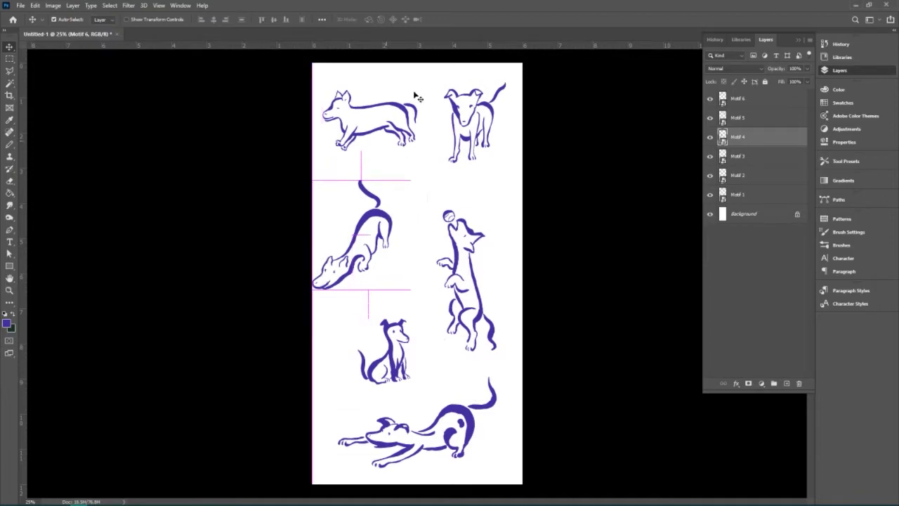
drag(409, 111, 425, 99)
drag(492, 114, 505, 139)
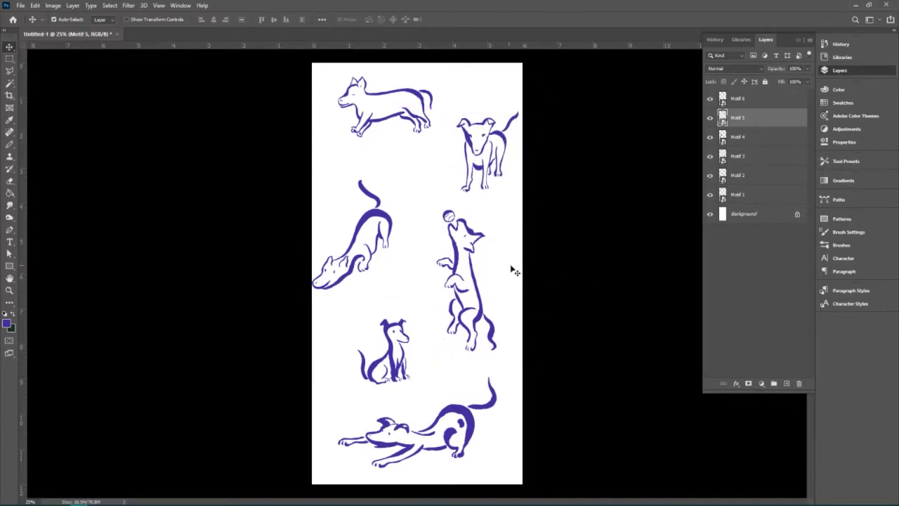
Define the dog composition as a pattern named Olive 1
click(20, 5)
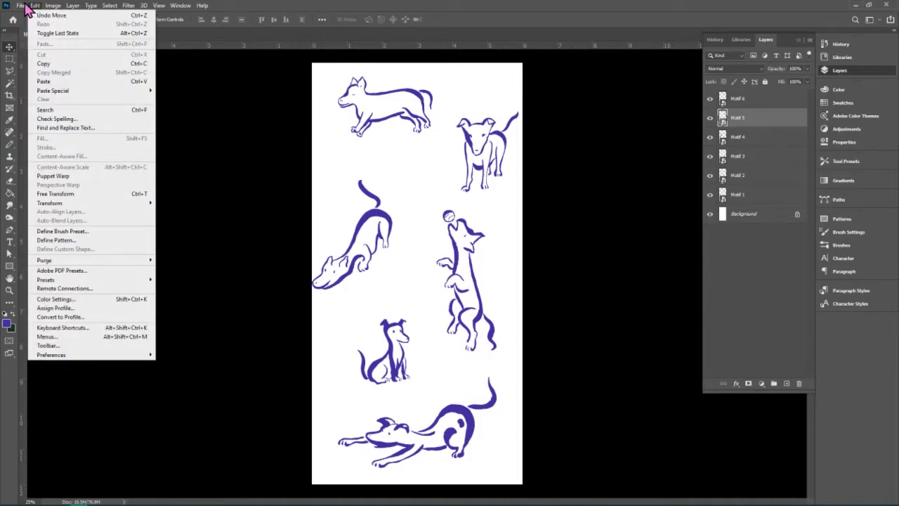
mouse_move(37, 9)
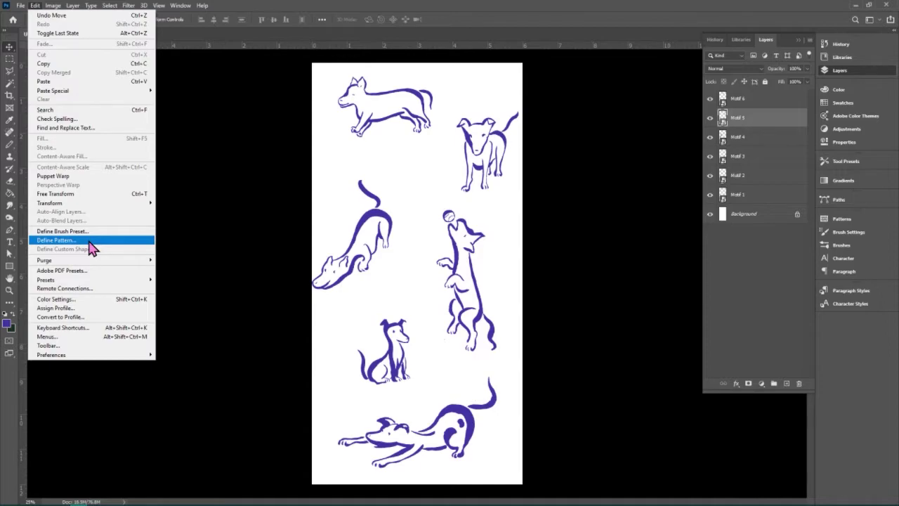
click(88, 242)
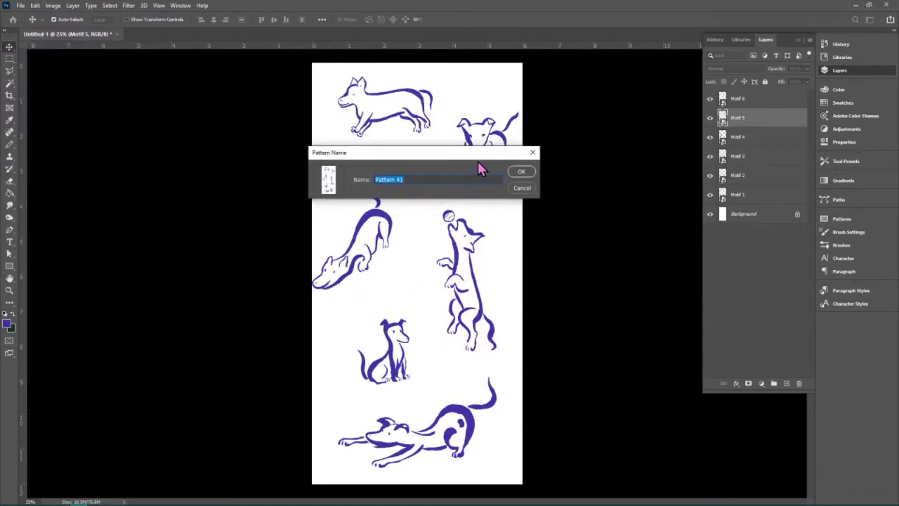
text(Olive 1)
key(Return)
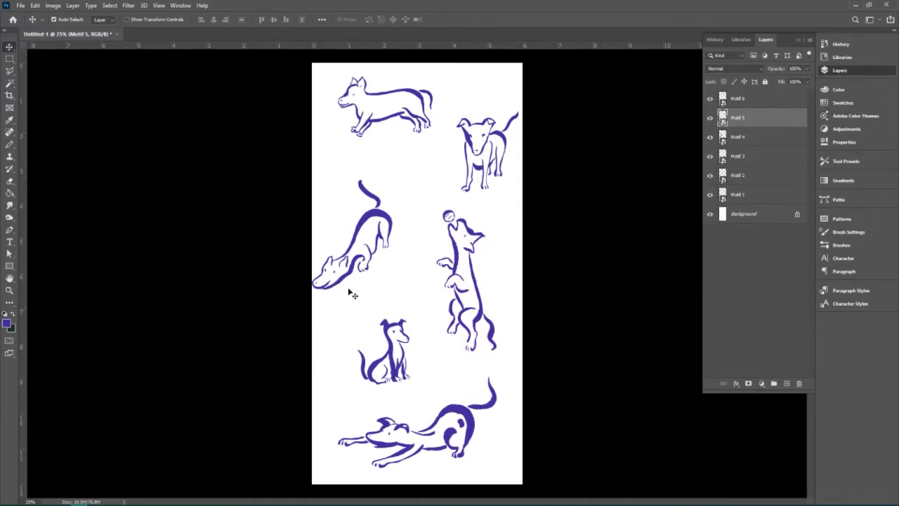
Display the saved patterns as large thumbnails and delete the Untitled-1-Recovered pattern
click(846, 223)
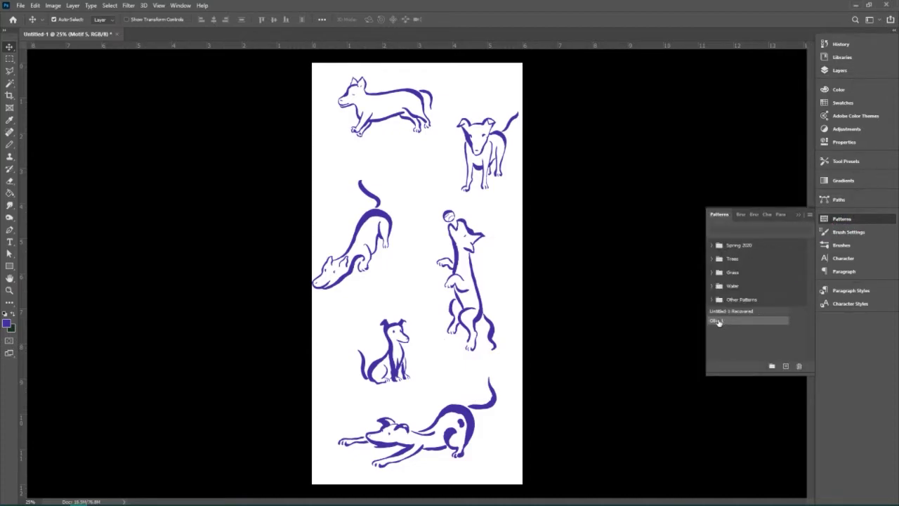
click(843, 224)
click(840, 226)
click(839, 223)
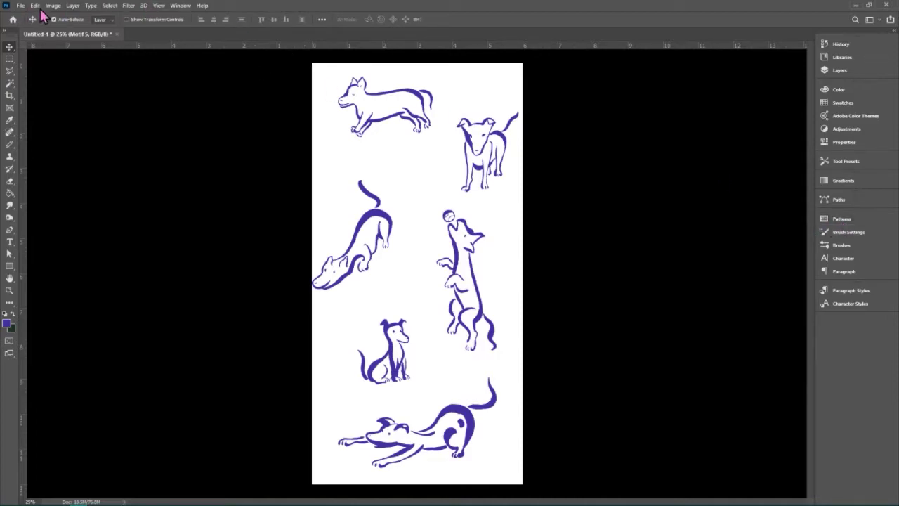
click(853, 221)
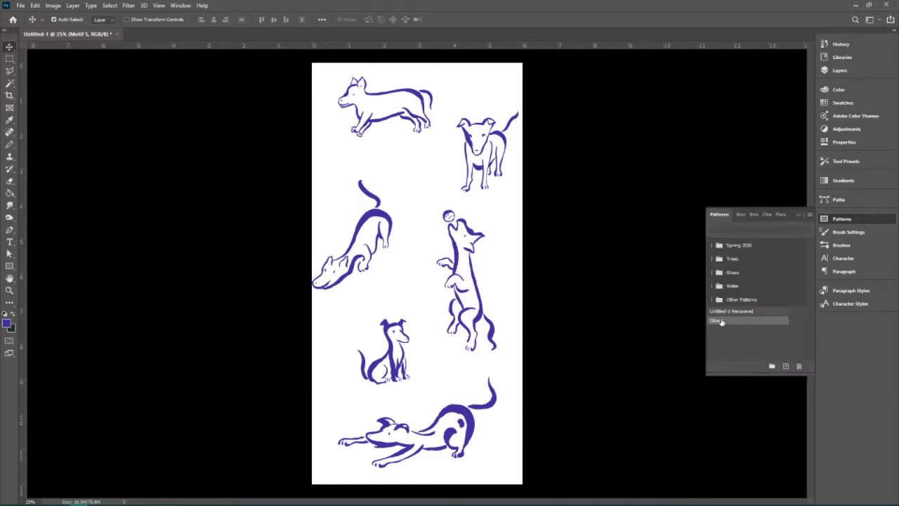
click(808, 214)
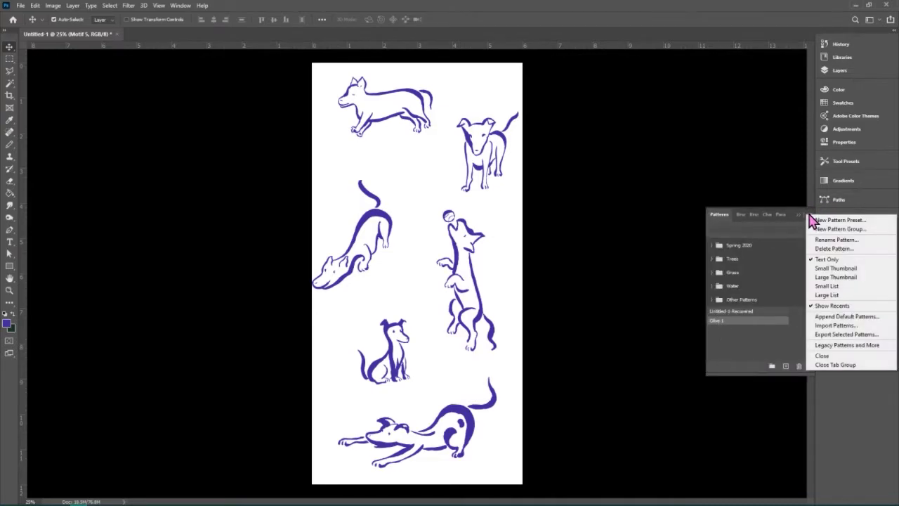
click(829, 277)
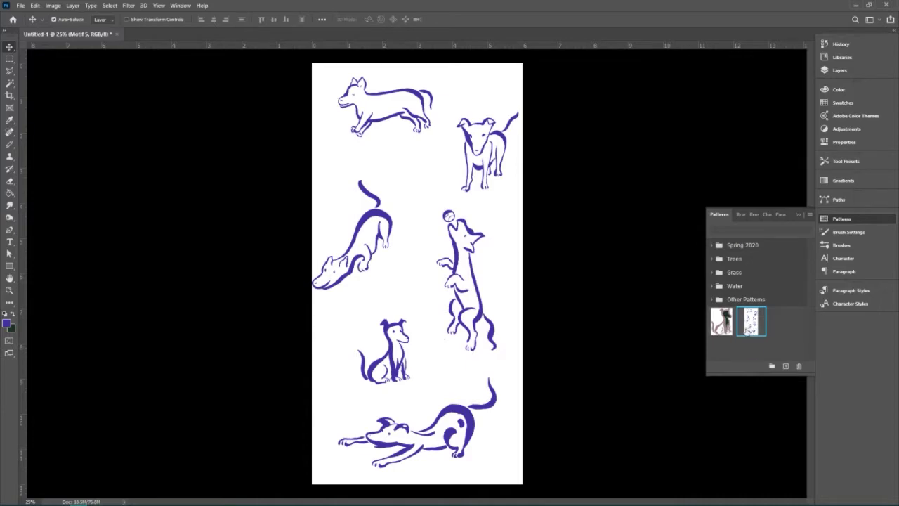
click(741, 355)
drag(721, 321, 799, 365)
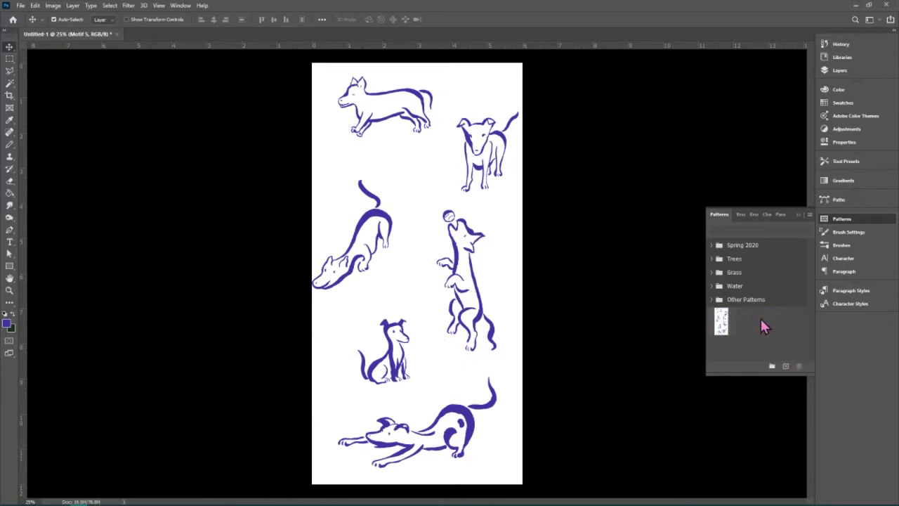
click(21, 6)
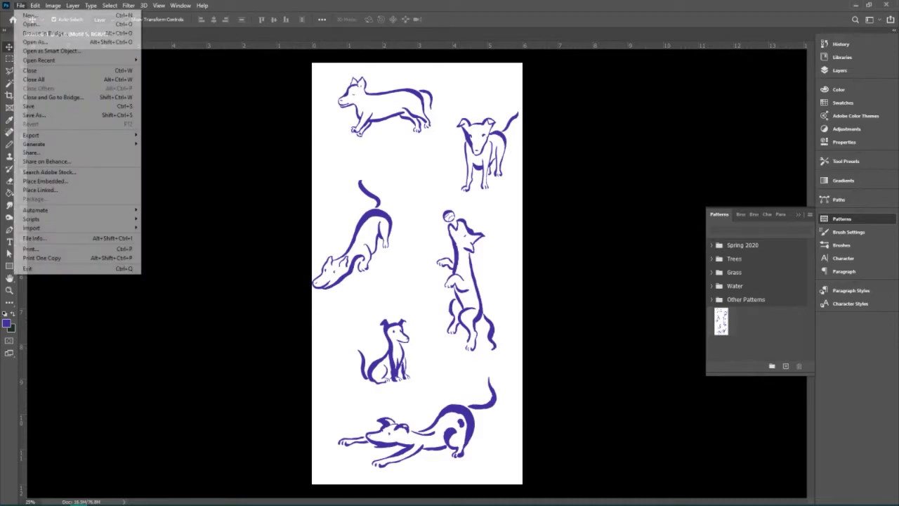
click(20, 5)
click(109, 5)
key(Escape)
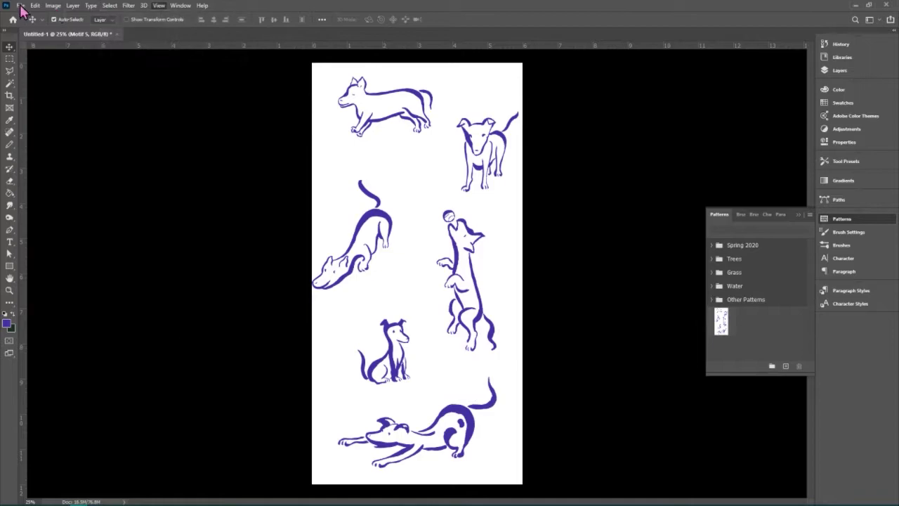
Create a new document from the recent Tabloid preset, 11 x 17 inches at 300 ppi with white background
click(20, 6)
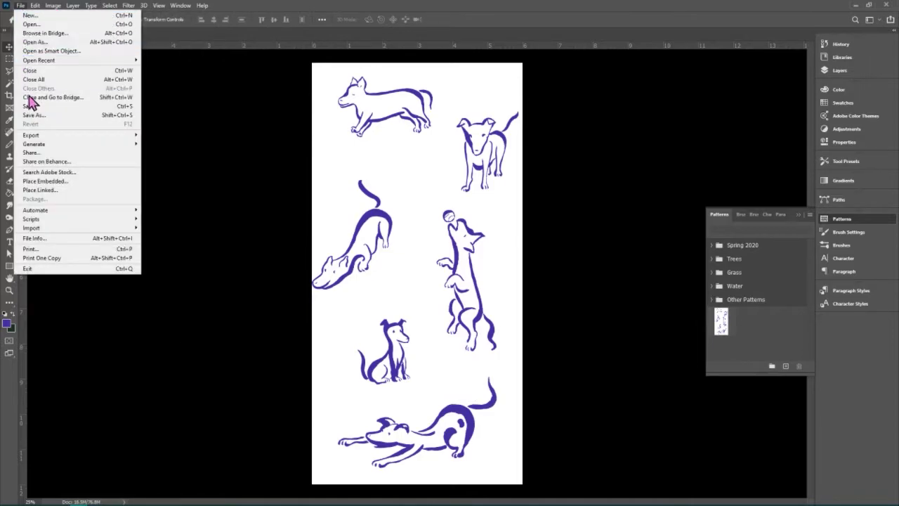
click(21, 15)
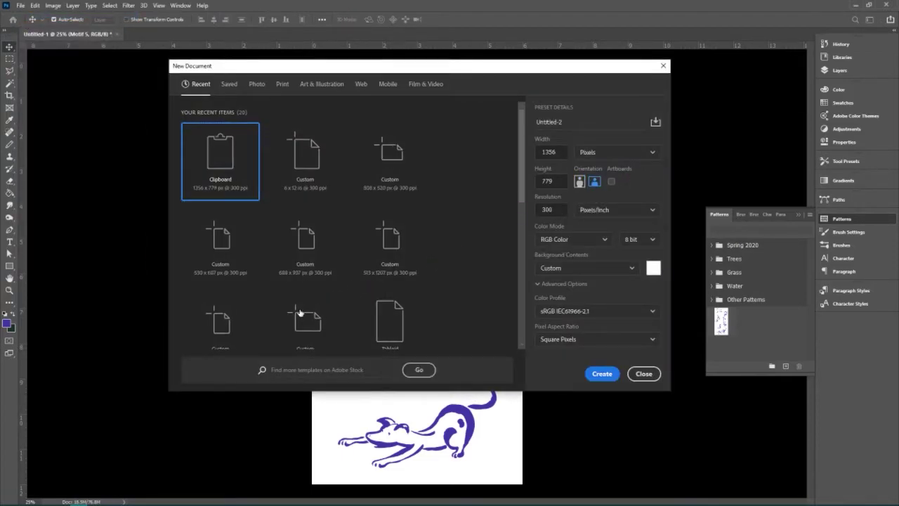
scroll(344, 288, down, 1)
scroll(392, 279, up, 1)
click(392, 288)
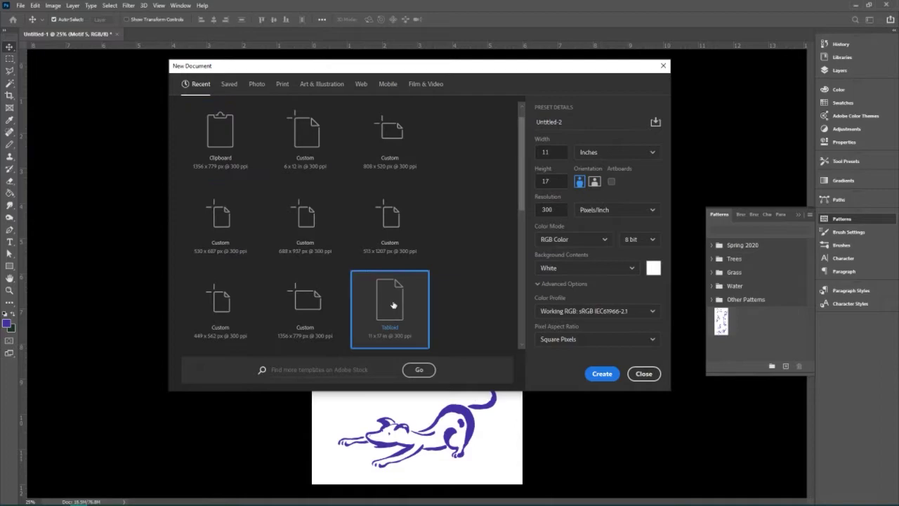
click(601, 374)
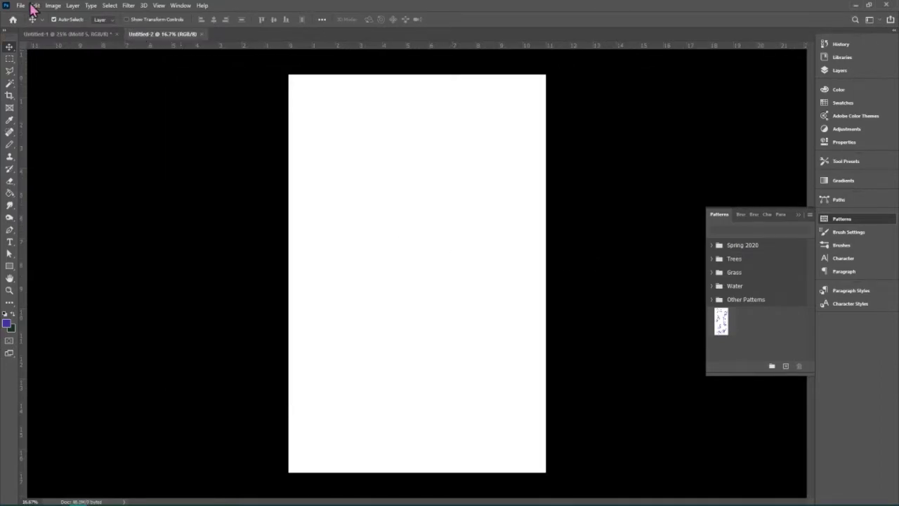
Fill the Tabloid page with the saved dog pattern in Normal mode at 100% opacity, with scripting turned off
click(53, 7)
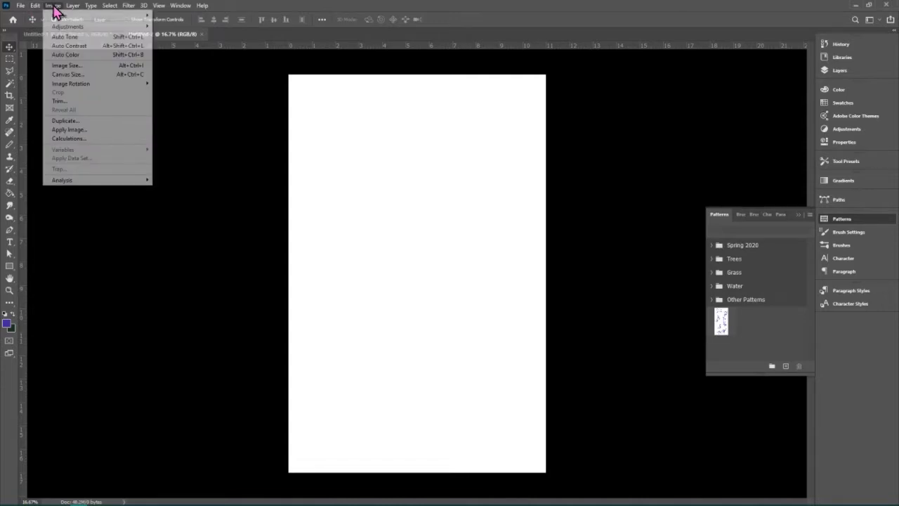
mouse_move(33, 10)
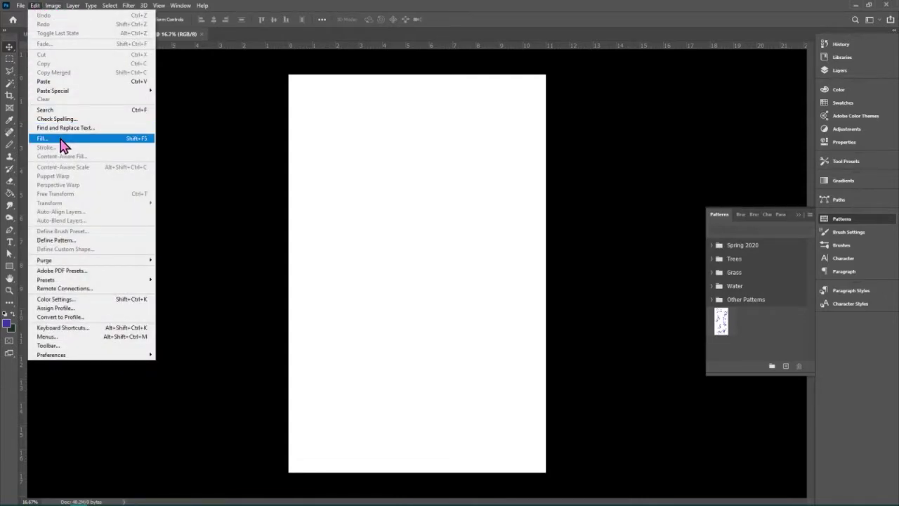
click(60, 139)
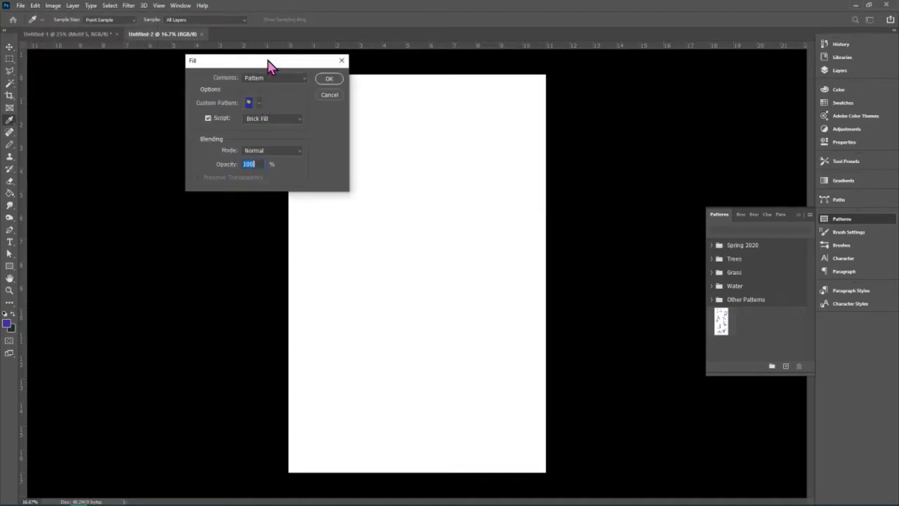
drag(270, 66, 150, 137)
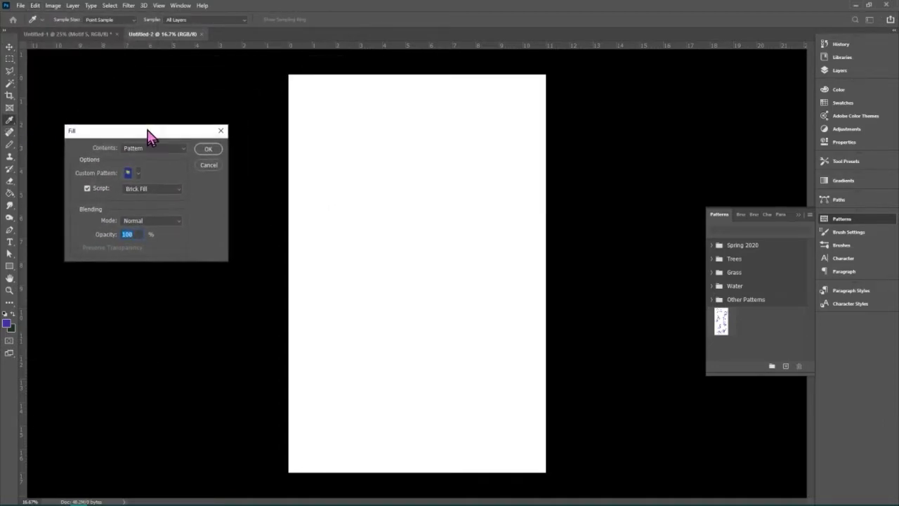
click(87, 188)
click(138, 174)
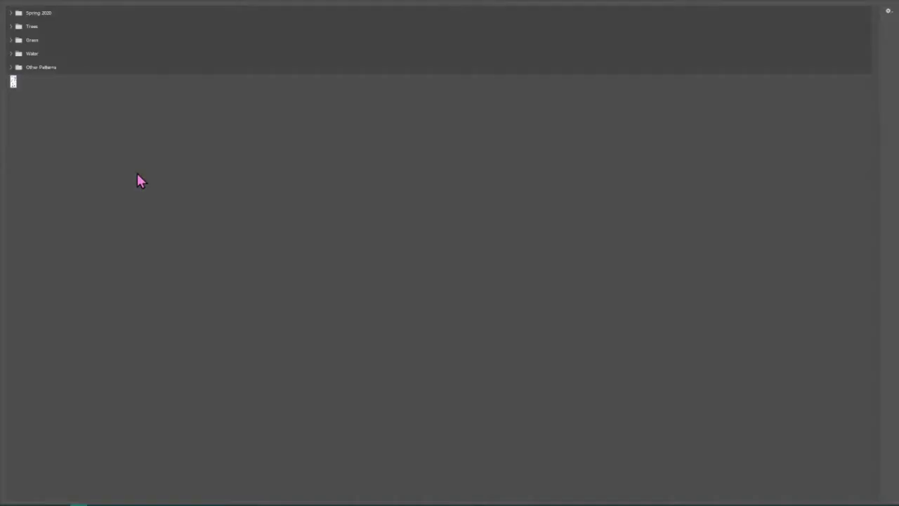
click(13, 83)
double_click(12, 82)
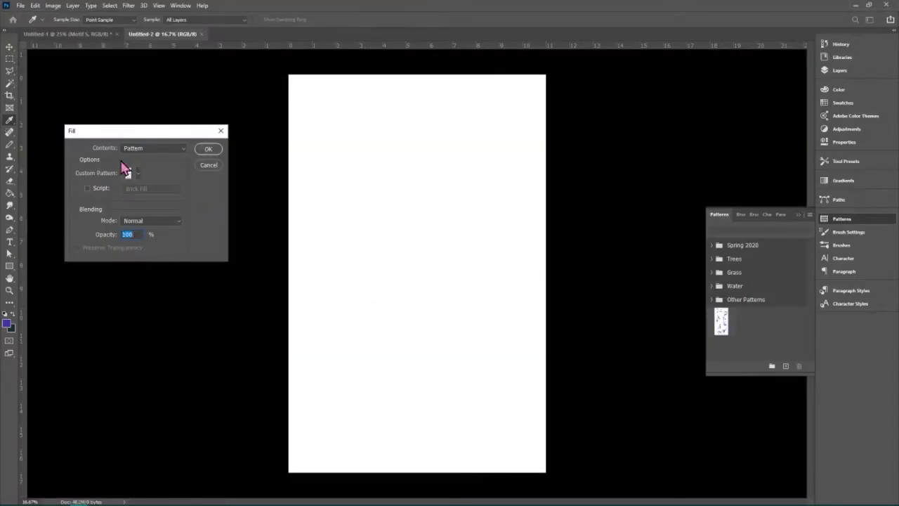
click(208, 149)
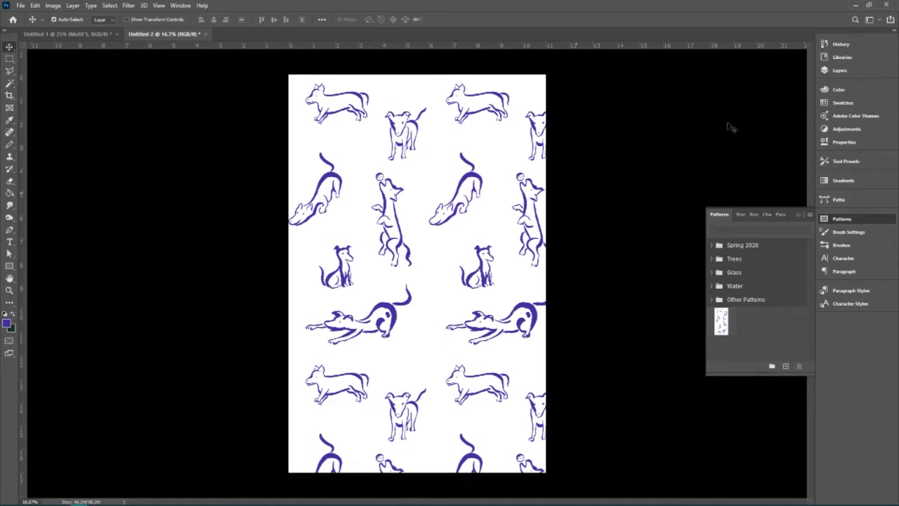
Start another pattern fill of the Background layer with the dog pattern and the Brick Fill script enabled
click(849, 70)
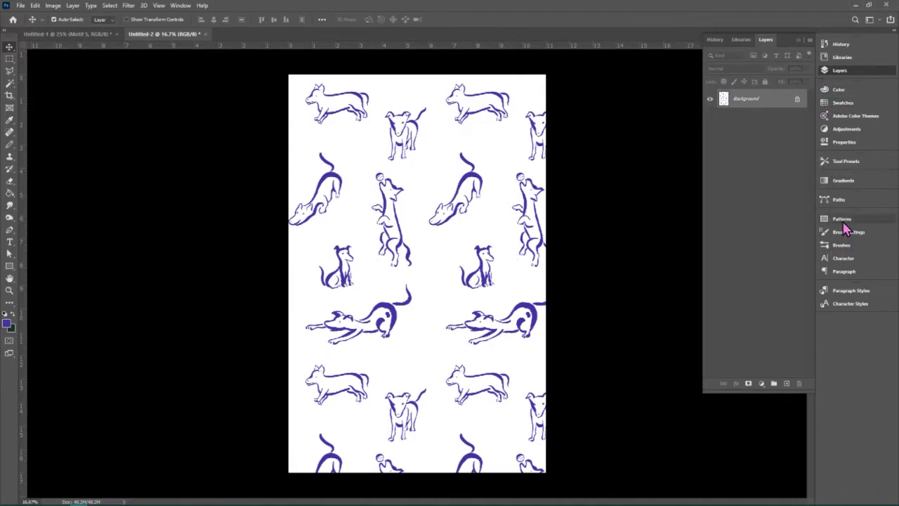
click(841, 218)
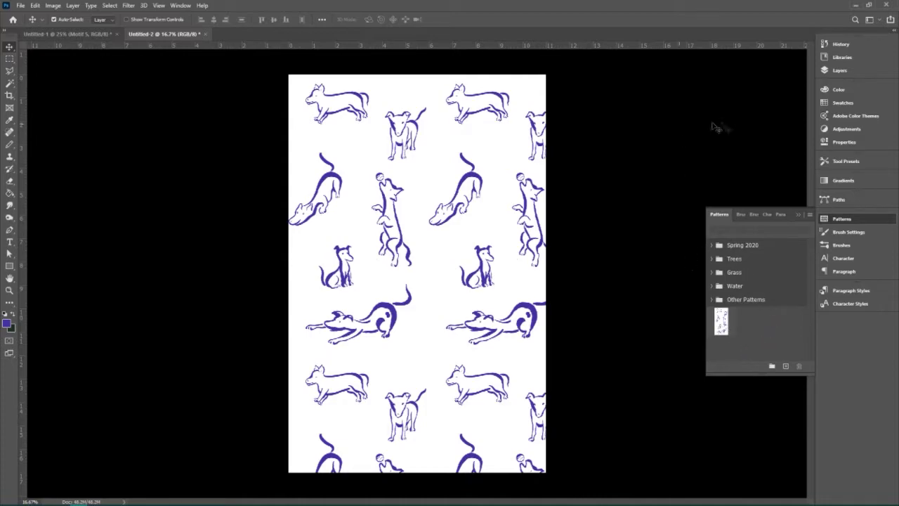
click(20, 5)
mouse_move(34, 5)
click(54, 140)
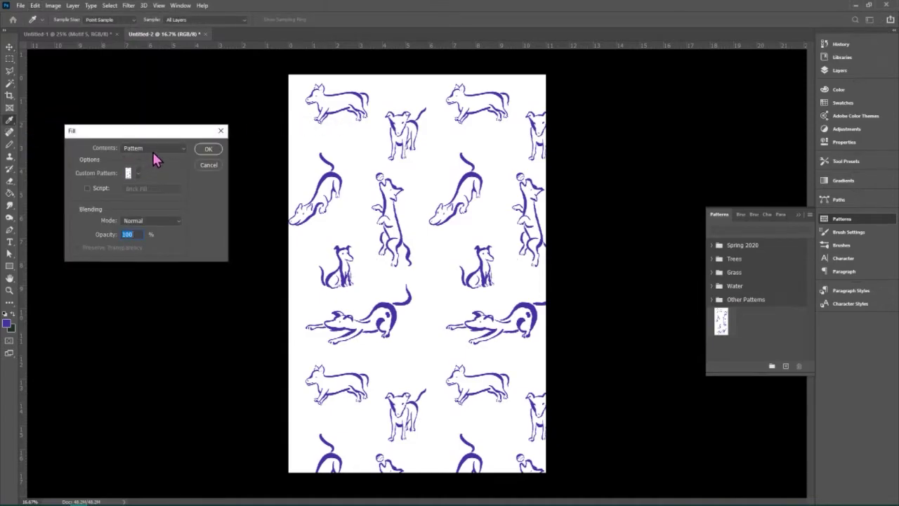
click(159, 148)
click(138, 203)
click(87, 188)
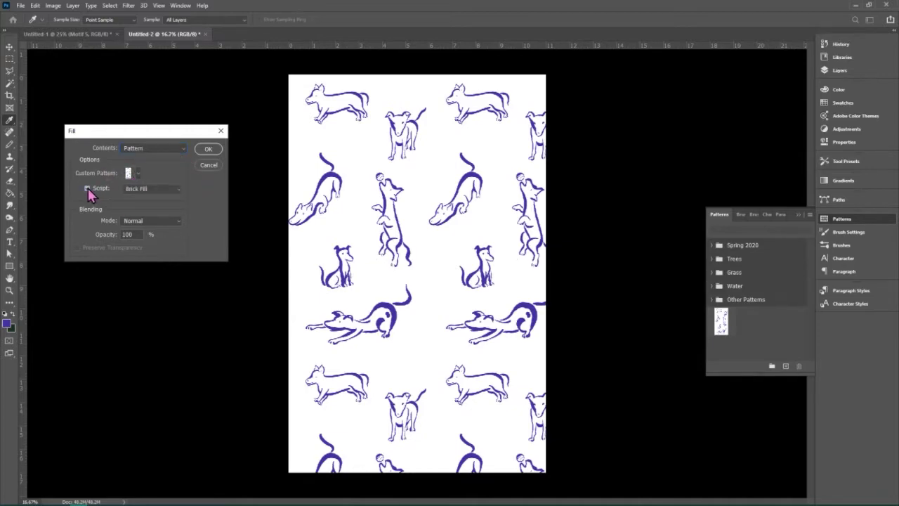
click(175, 190)
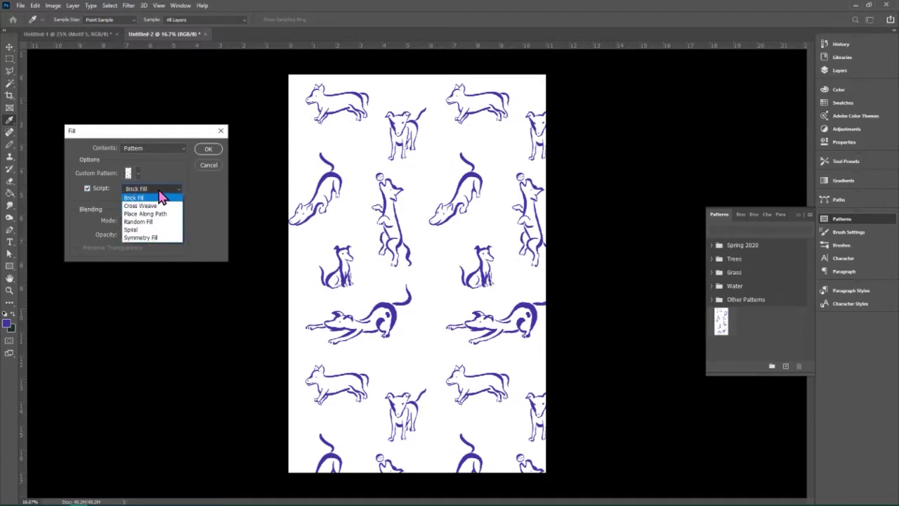
click(143, 198)
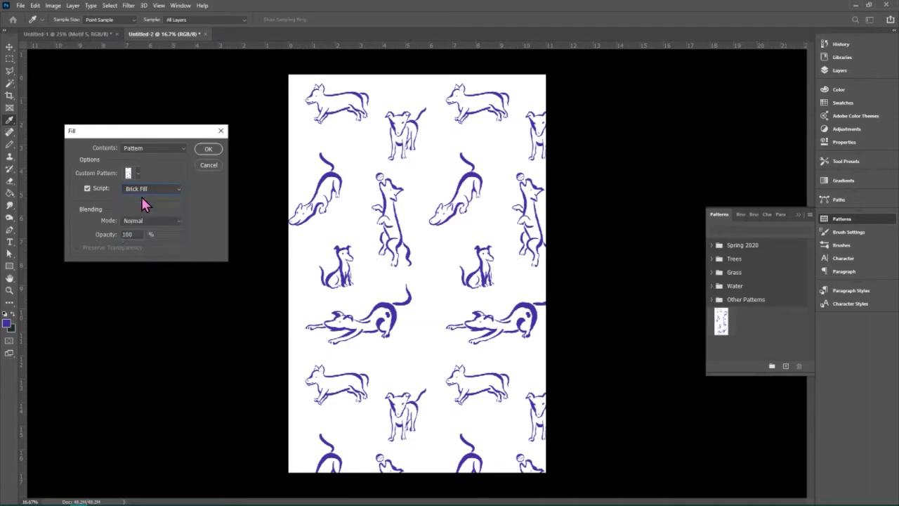
click(208, 151)
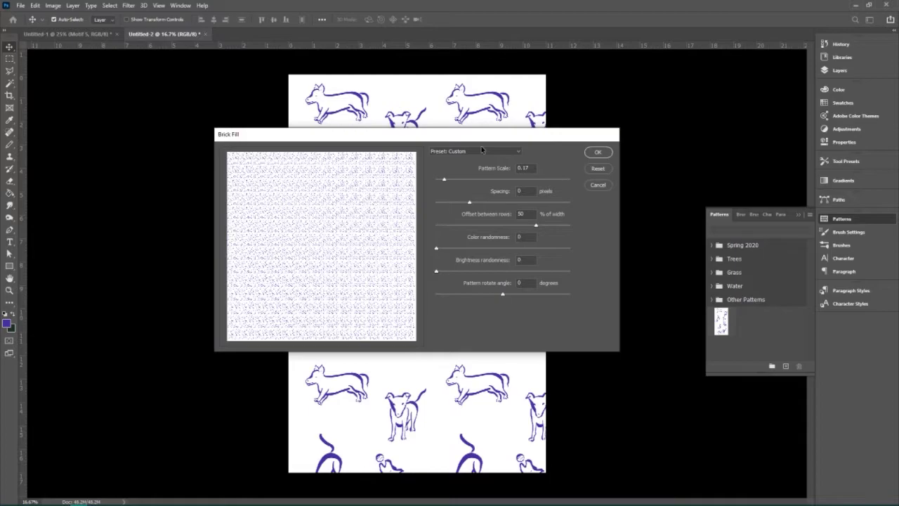
Set the brick fill's pattern scale to 0.4 and apply it to the page
click(502, 152)
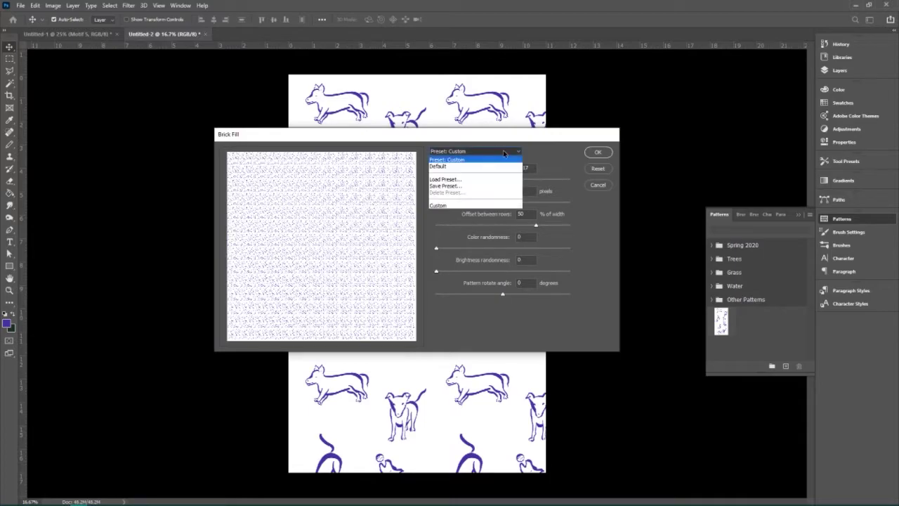
click(540, 163)
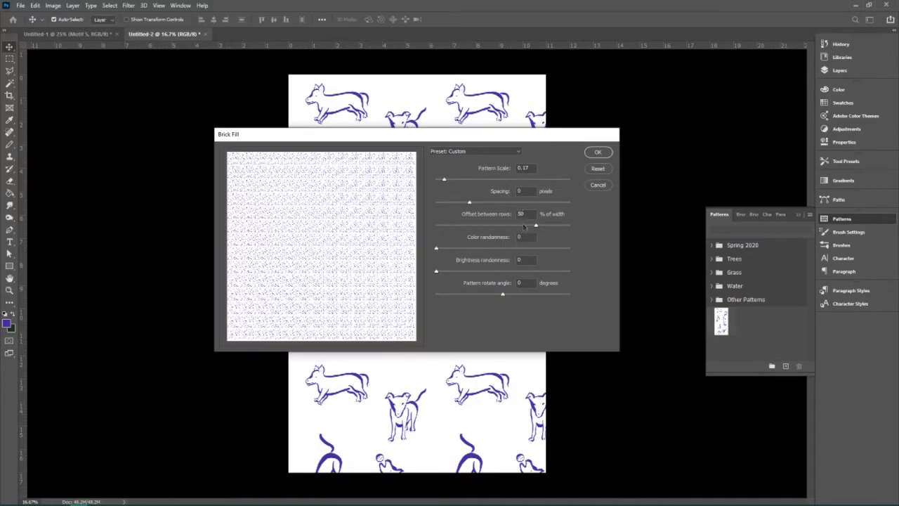
drag(408, 134, 252, 234)
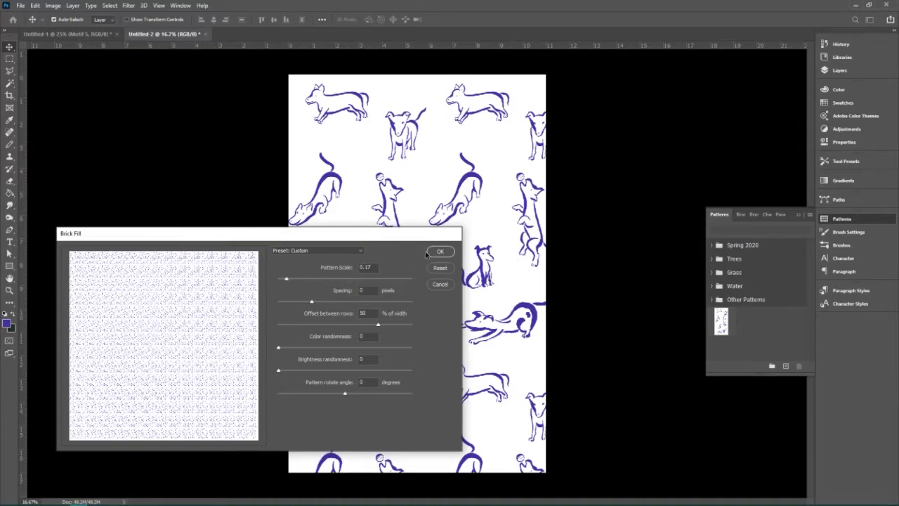
drag(297, 280, 305, 279)
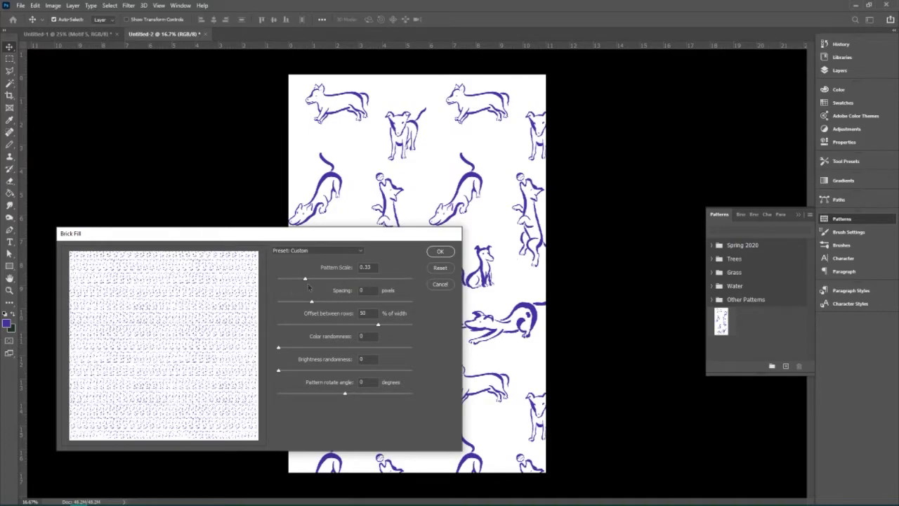
drag(312, 279, 317, 279)
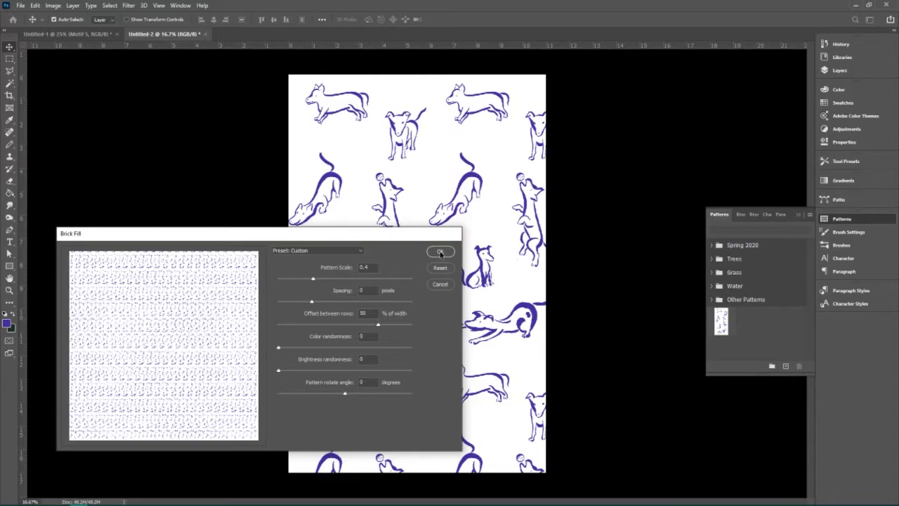
click(440, 253)
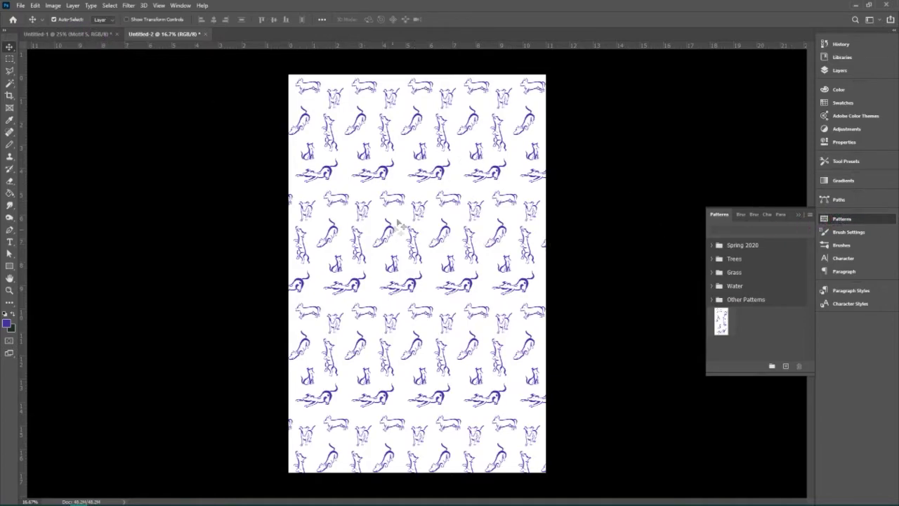
Start a new pattern fill over the page, reselecting the dog pattern and the Brick Fill script
click(21, 6)
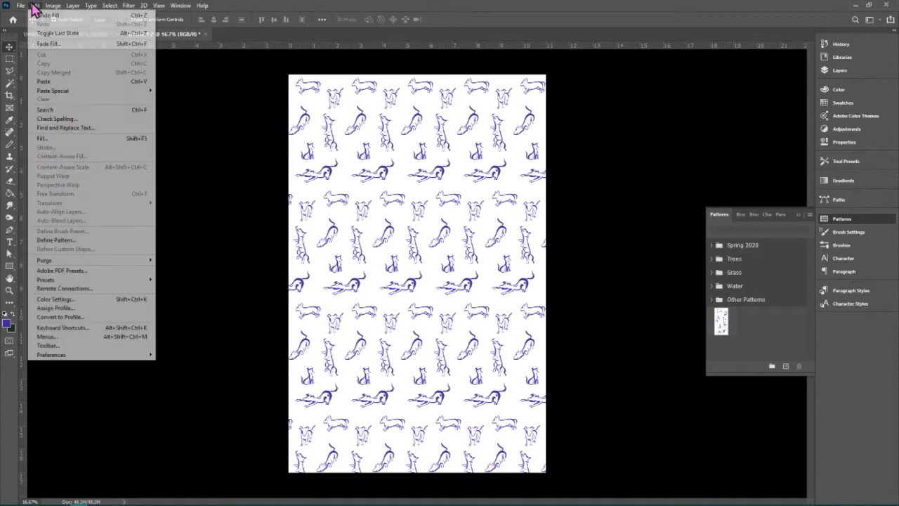
click(191, 67)
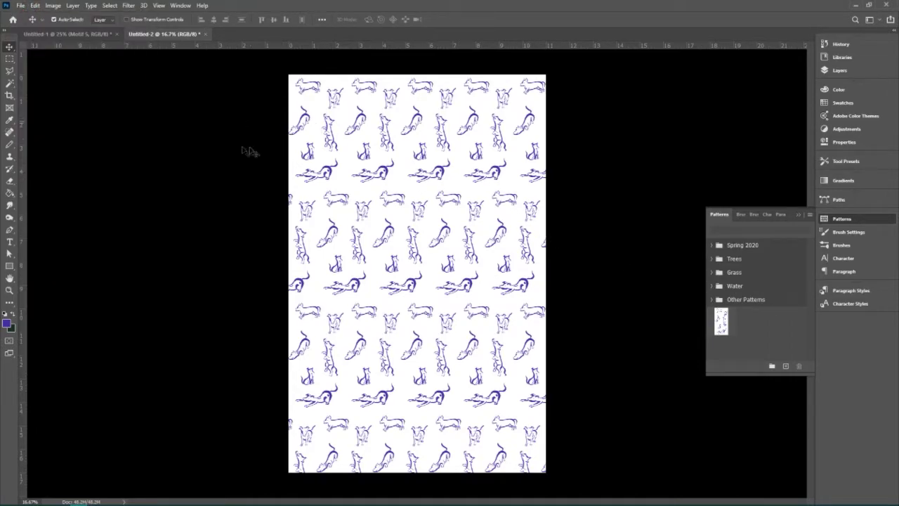
click(34, 6)
click(53, 140)
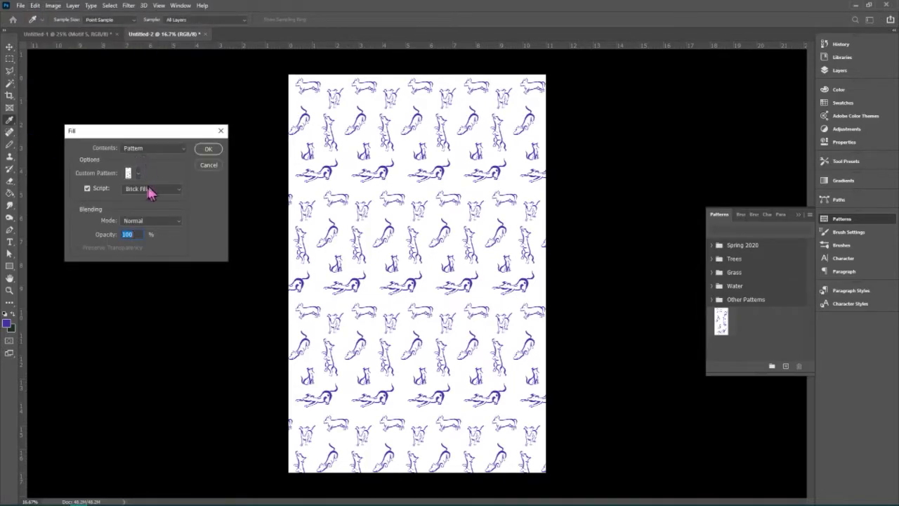
click(155, 149)
click(138, 198)
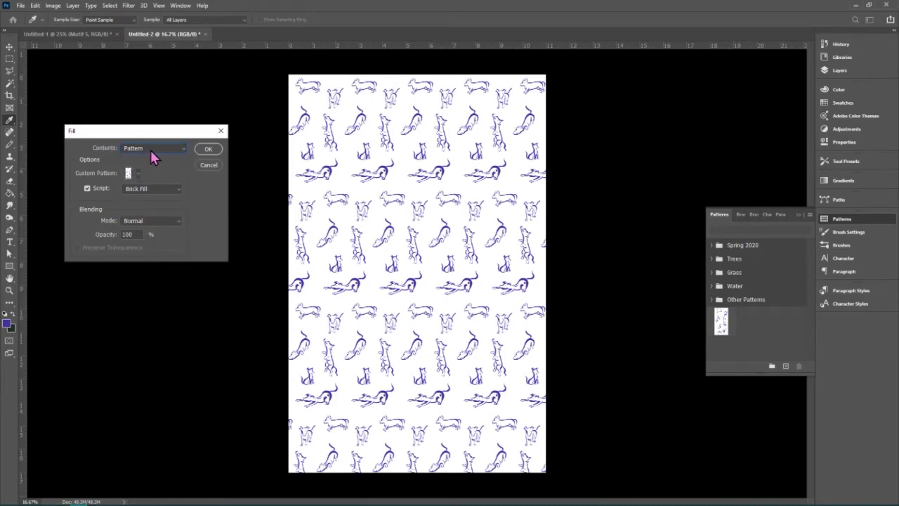
click(137, 173)
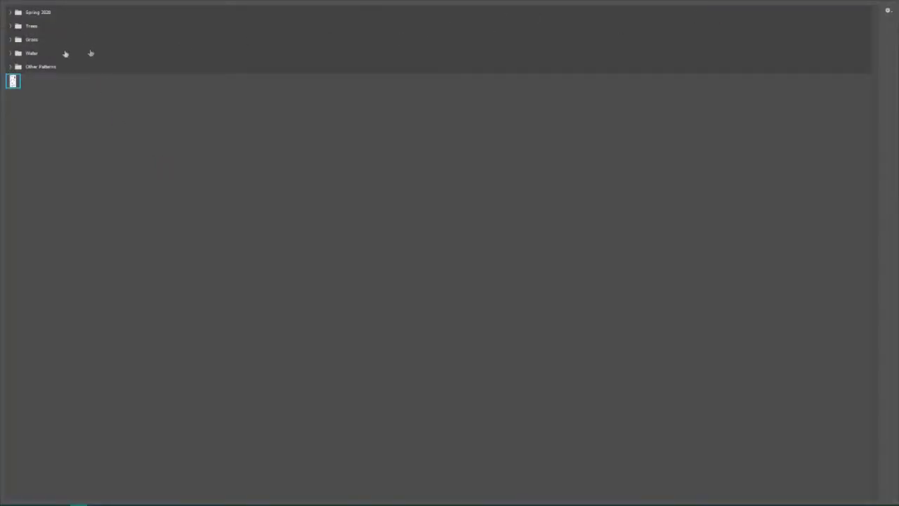
double_click(12, 81)
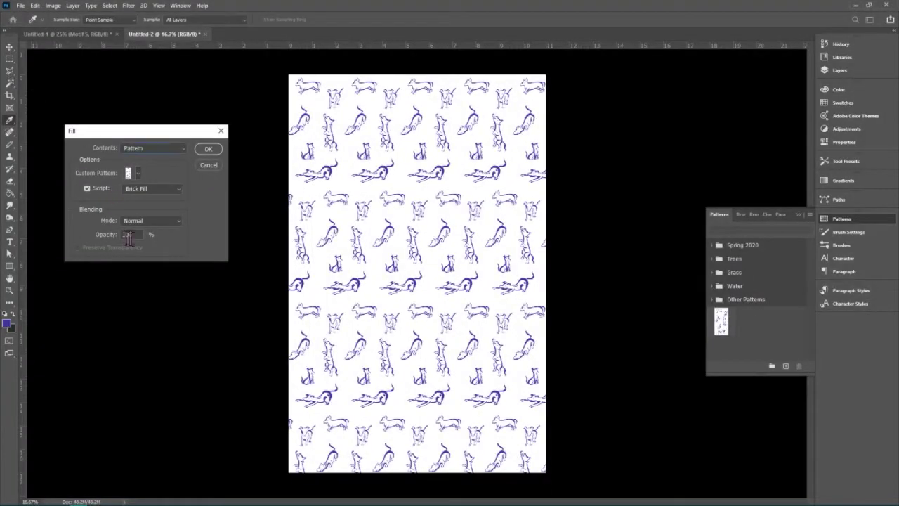
click(162, 190)
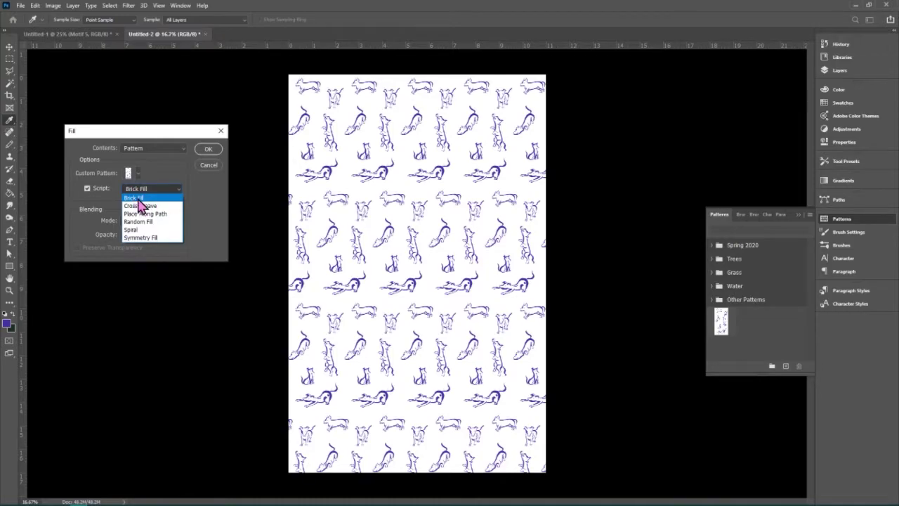
click(140, 198)
click(209, 149)
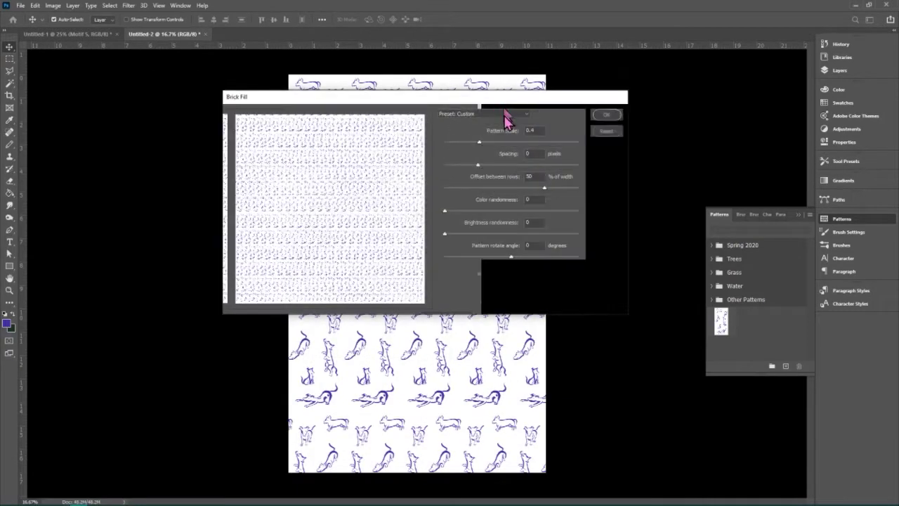
Set the offset between rows to 0% and the pattern scale to 0.25, and apply the brick fill
drag(548, 193, 521, 194)
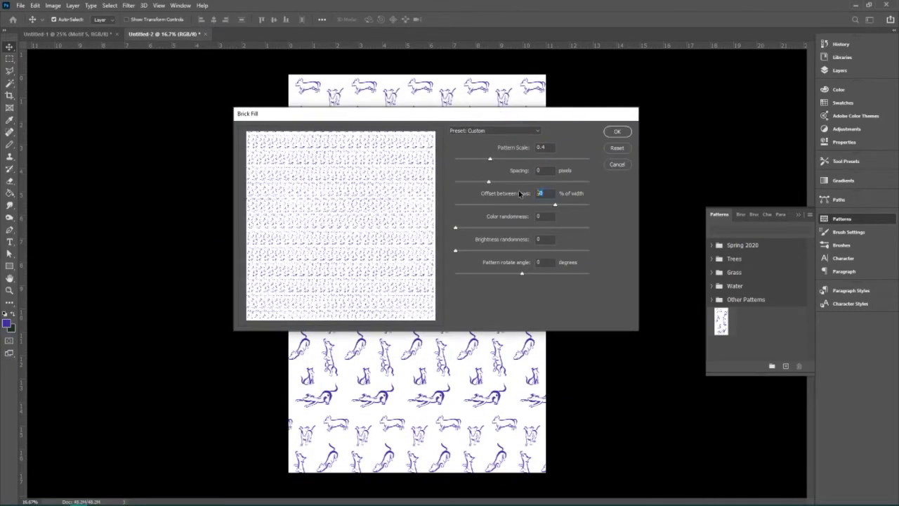
text(0)
click(545, 147)
double_click(545, 147)
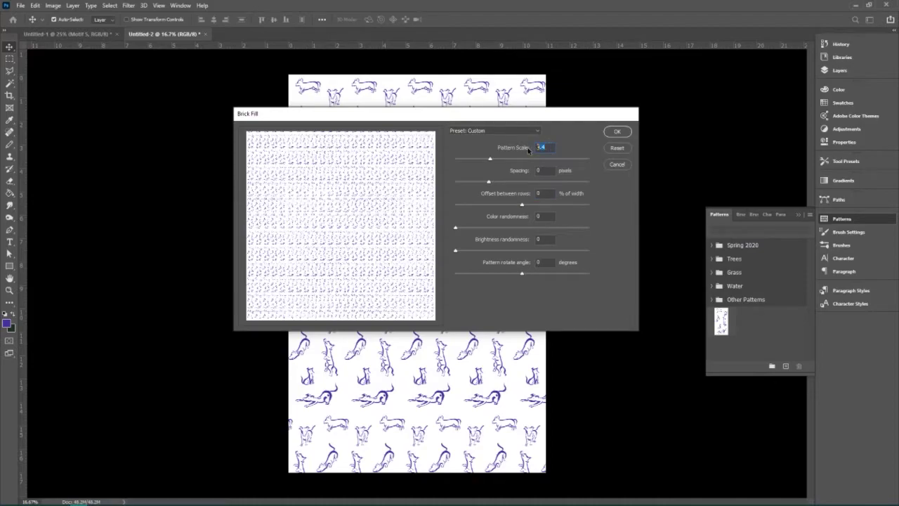
text(.25)
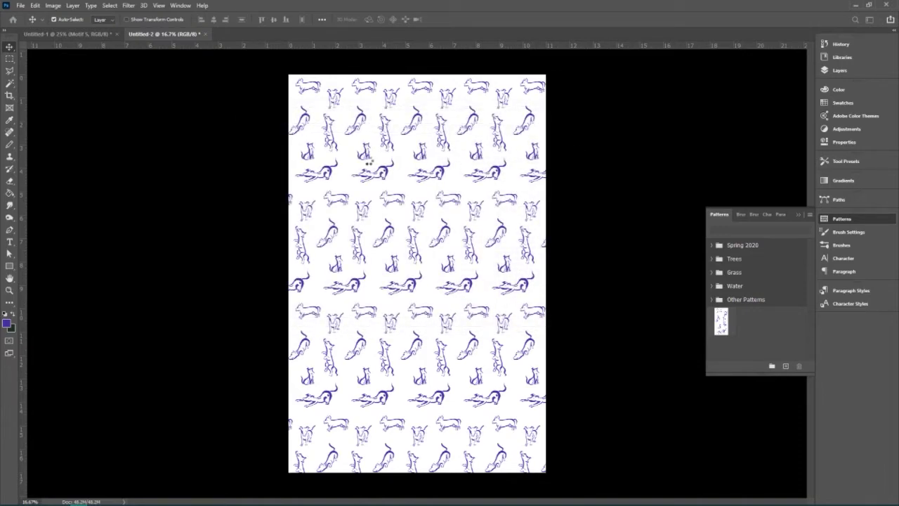
Check the source dog composition, return to the filled page and draw two horizontal Pencil lines marking the gap between the third and fourth pattern rows
click(63, 36)
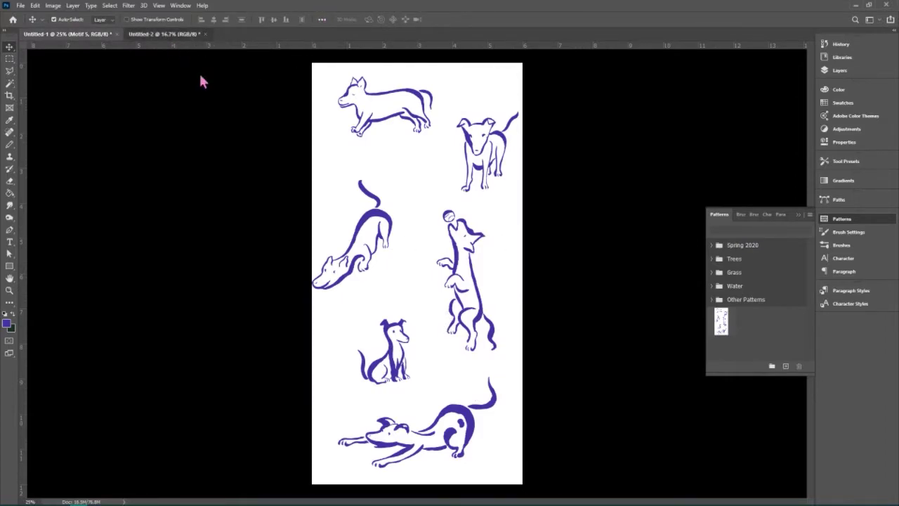
key(ctrl+Tab)
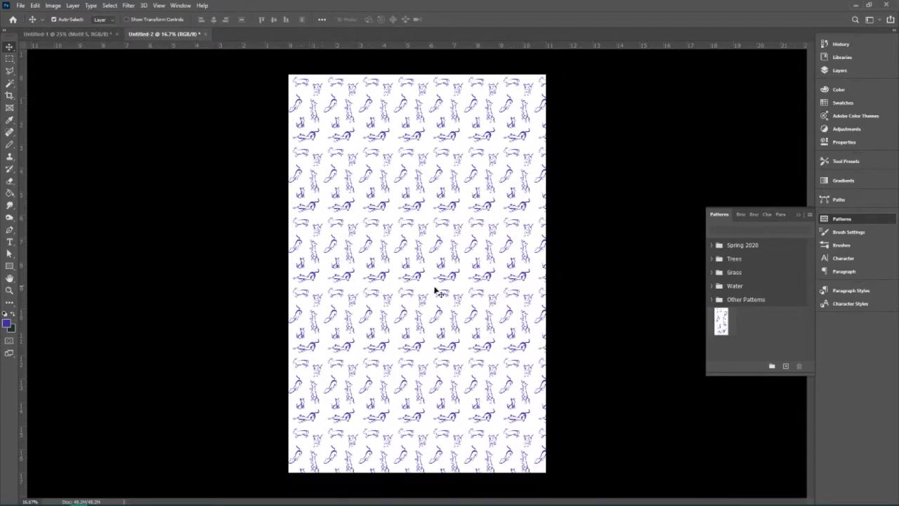
click(9, 145)
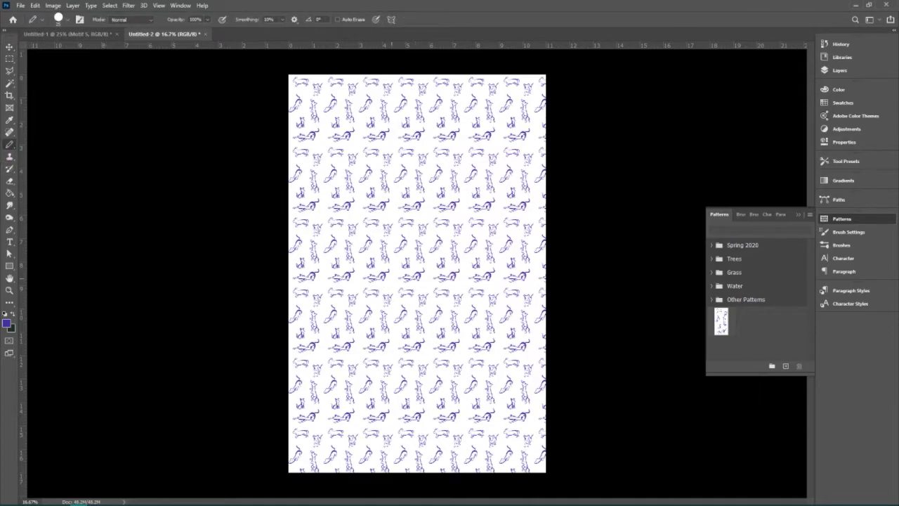
mouse_move(527, 281)
mouse_down()
mouse_move(345, 281)
mouse_move(337, 293)
mouse_move(555, 293)
mouse_move(552, 280)
mouse_up()
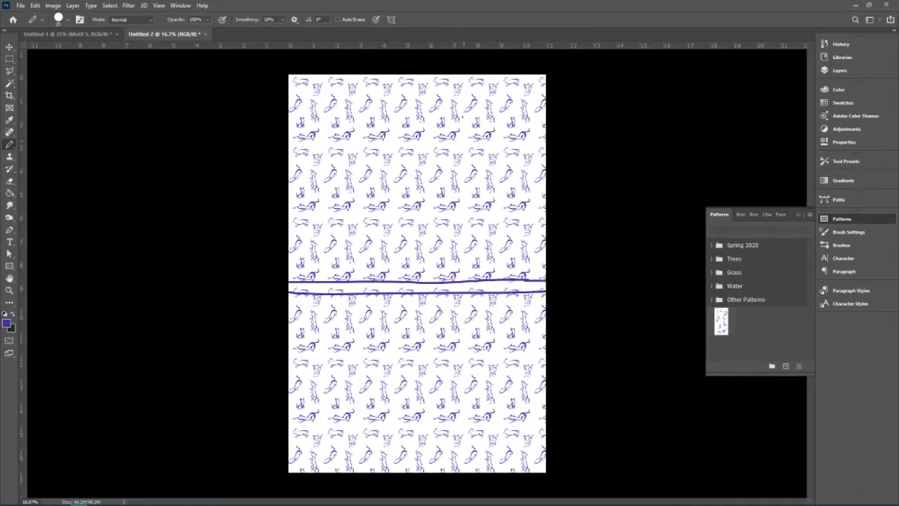
Draw two roughly vertical Pencil lines down the filled page to mark the gap between pattern columns, then return to the source dog composition
drag(462, 80, 457, 449)
mouse_move(467, 83)
mouse_down()
mouse_move(481, 280)
mouse_move(462, 436)
mouse_up()
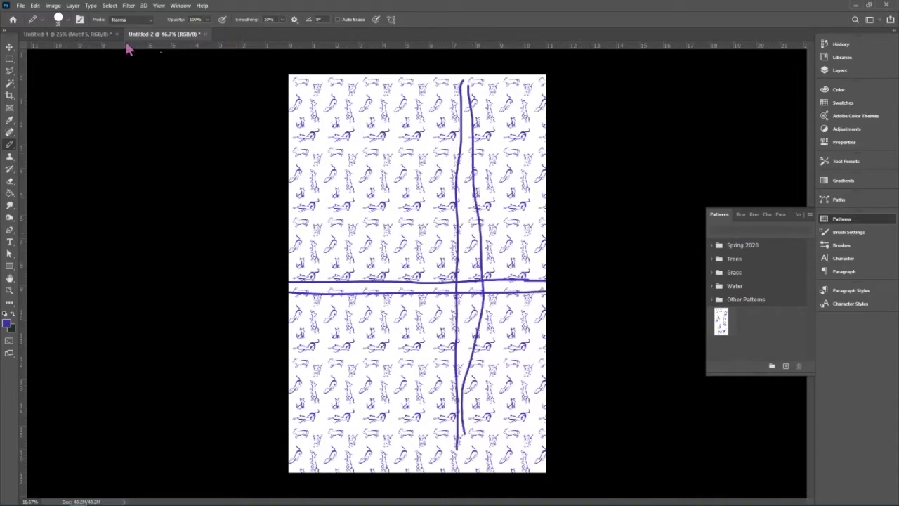
click(68, 34)
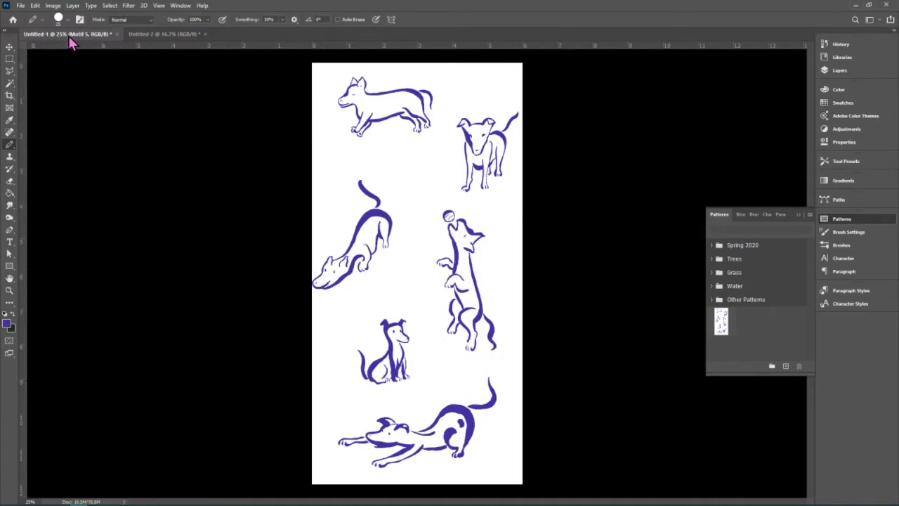
click(151, 35)
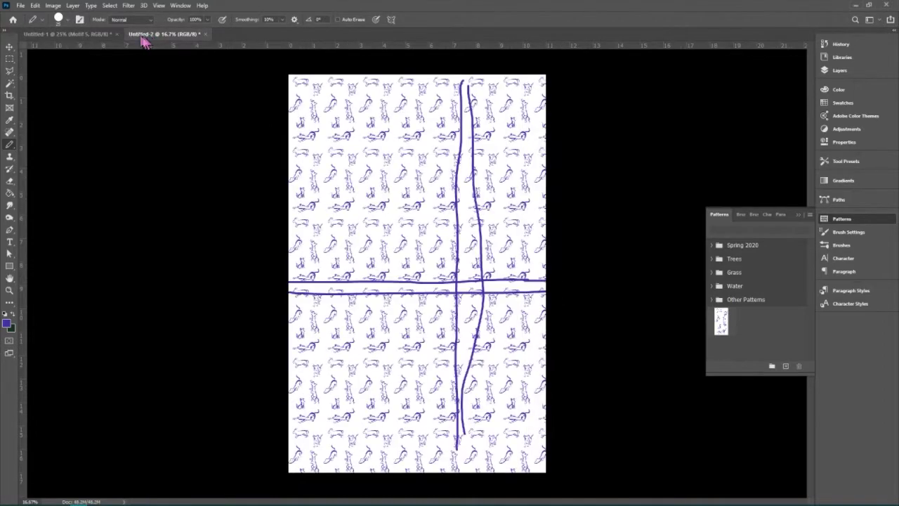
click(77, 35)
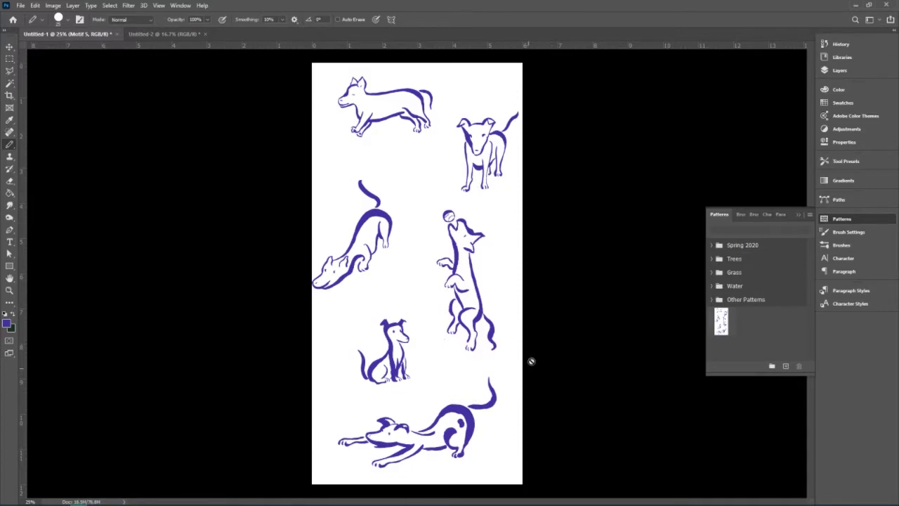
Check the dog composition's width and height in pixels in Image Size, and close it without changes
click(50, 6)
mouse_move(31, 6)
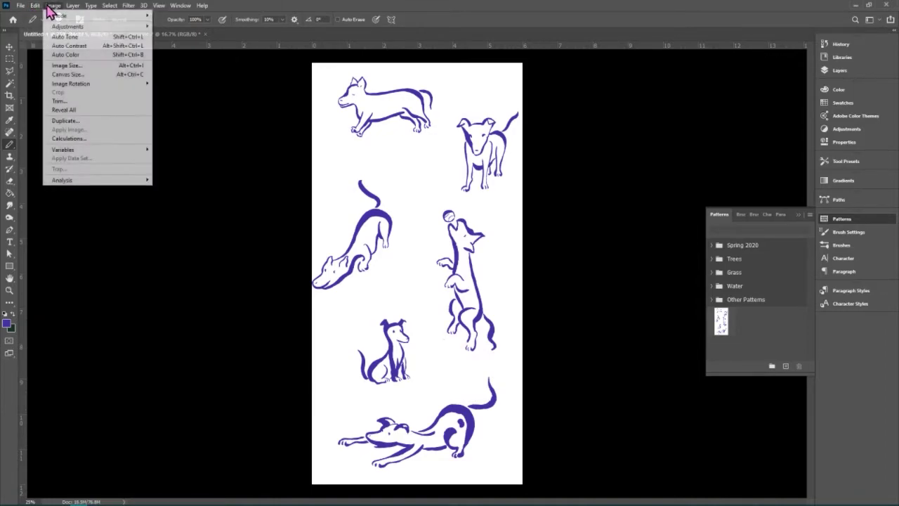
click(257, 75)
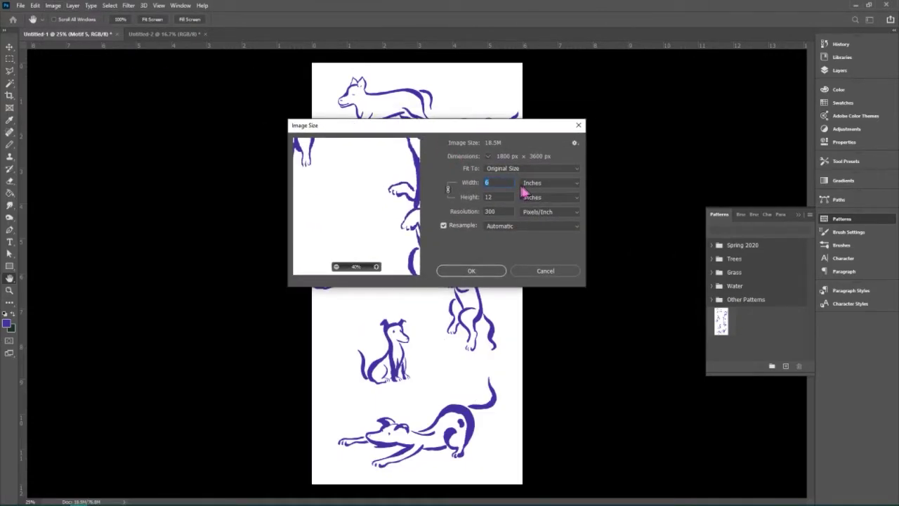
click(543, 185)
click(547, 204)
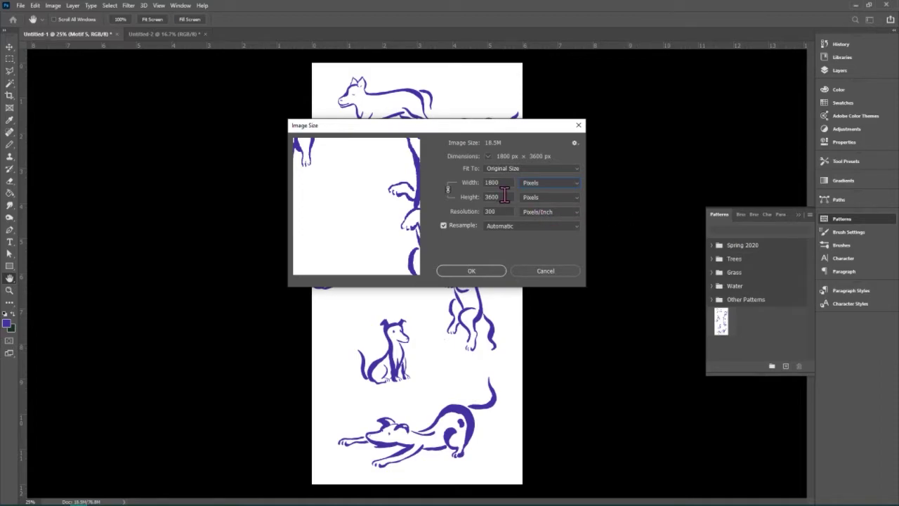
click(579, 125)
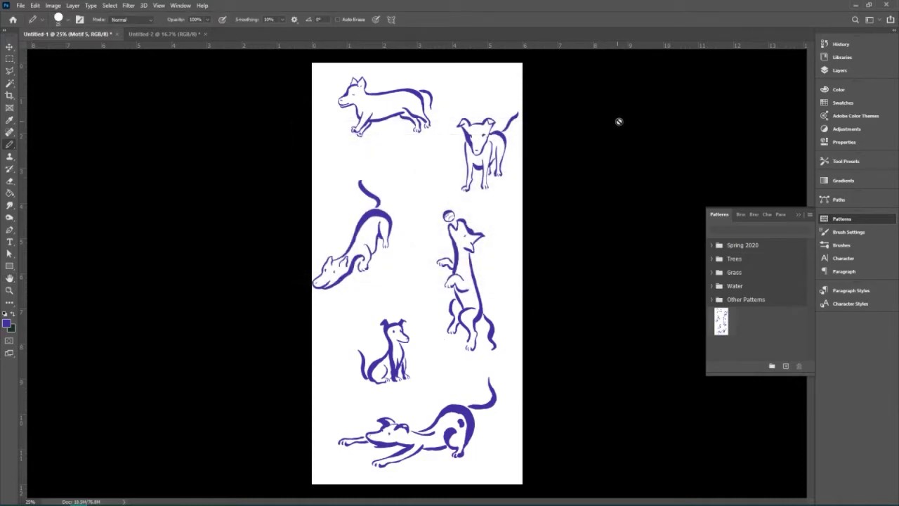
click(128, 6)
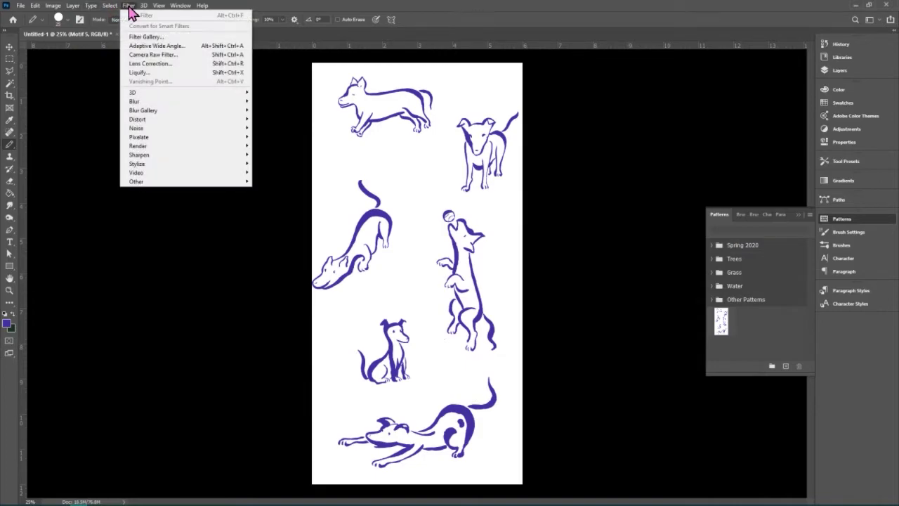
mouse_move(154, 183)
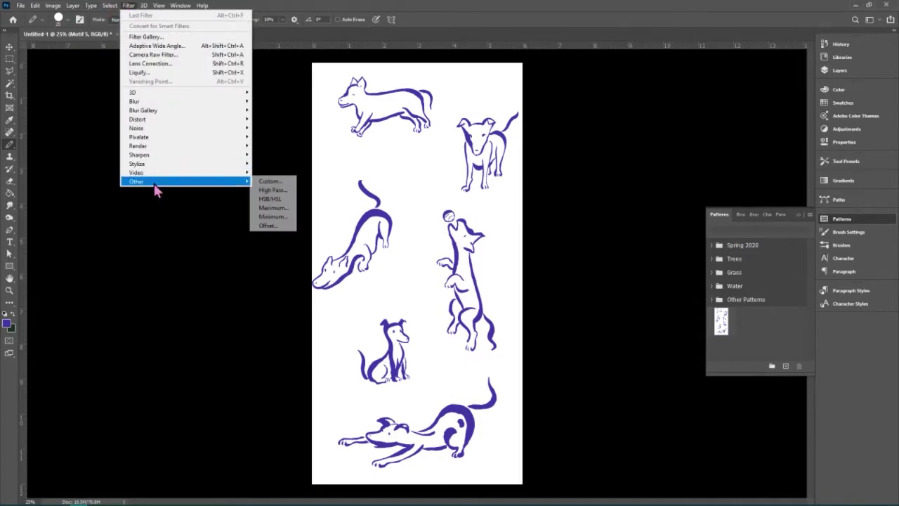
click(283, 226)
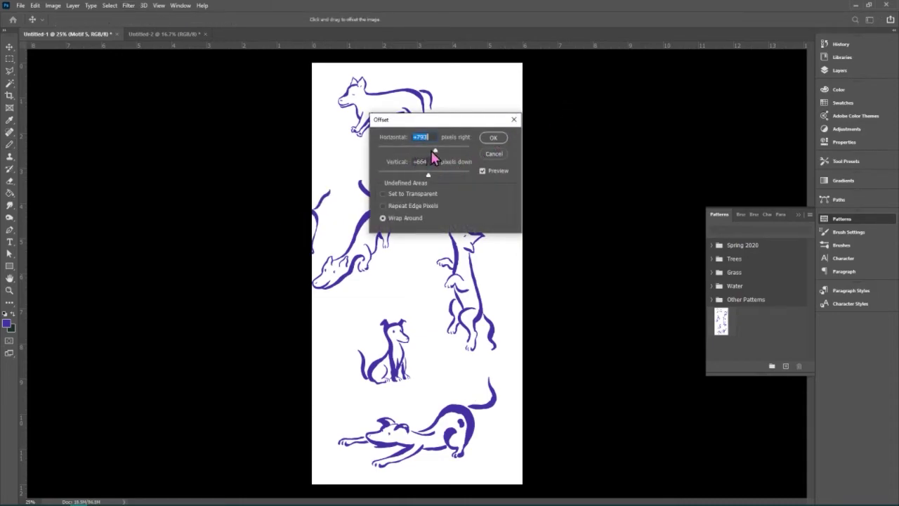
drag(440, 120, 650, 116)
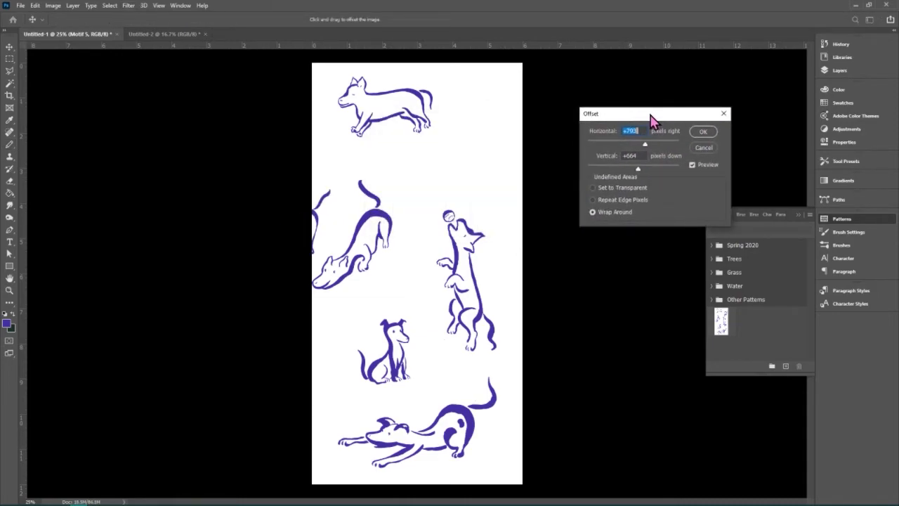
text(0)
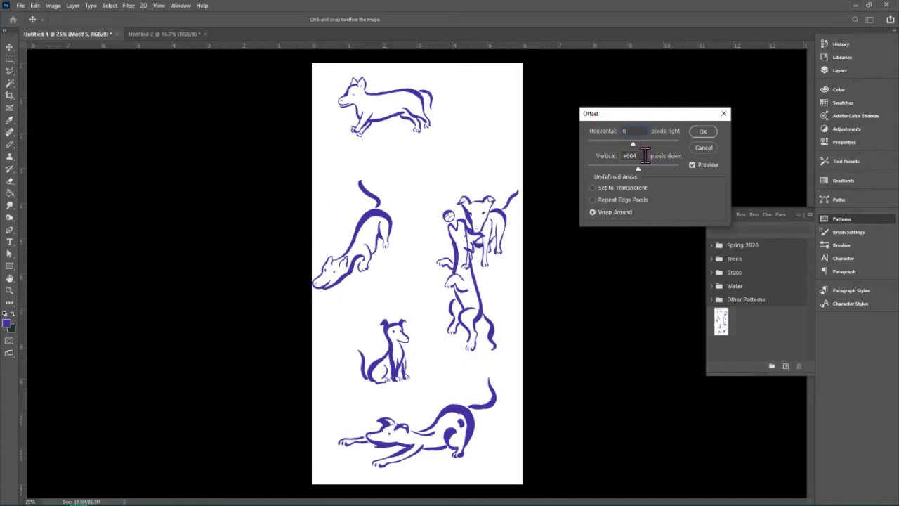
text(0)
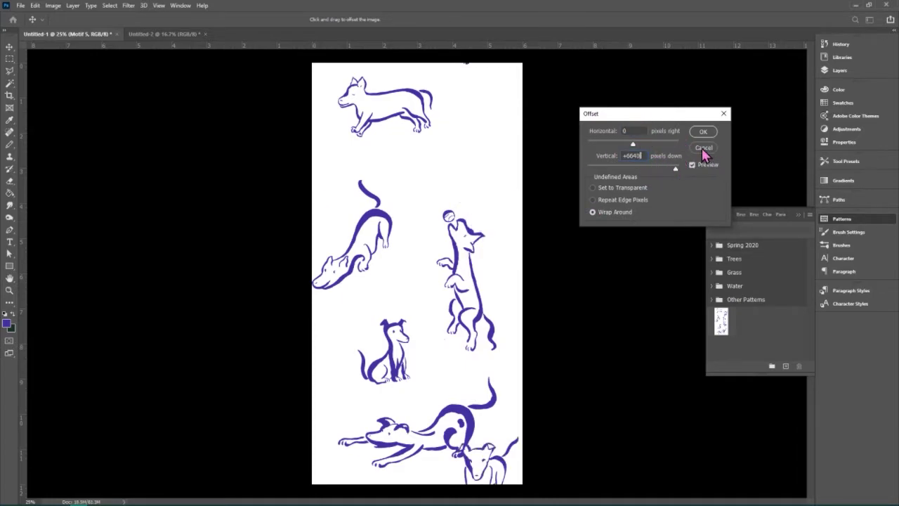
key(Return)
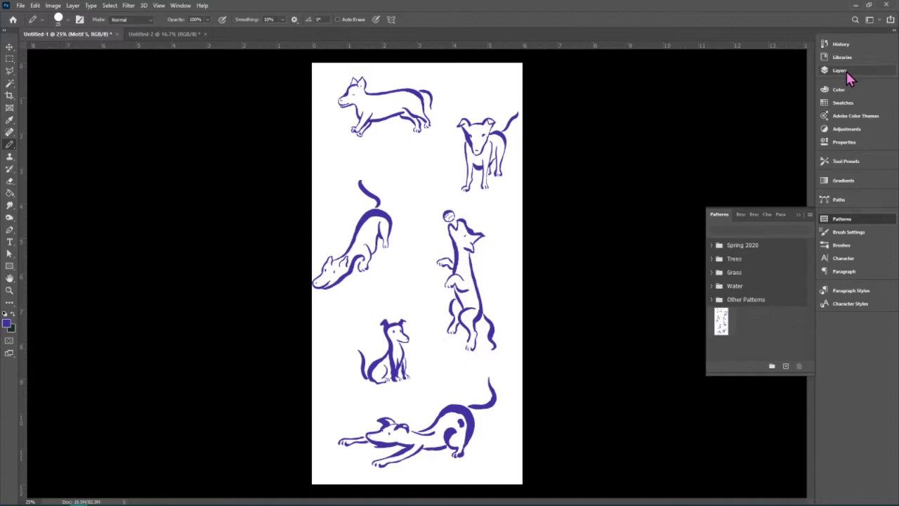
Merge the layers Motif 1 through Motif 6 into a single layer above the background
click(846, 71)
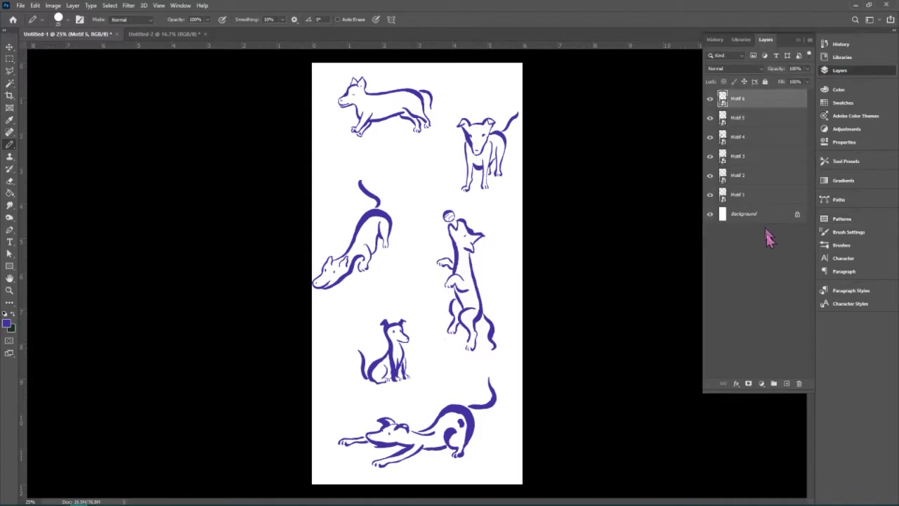
shift+click(758, 198)
click(809, 39)
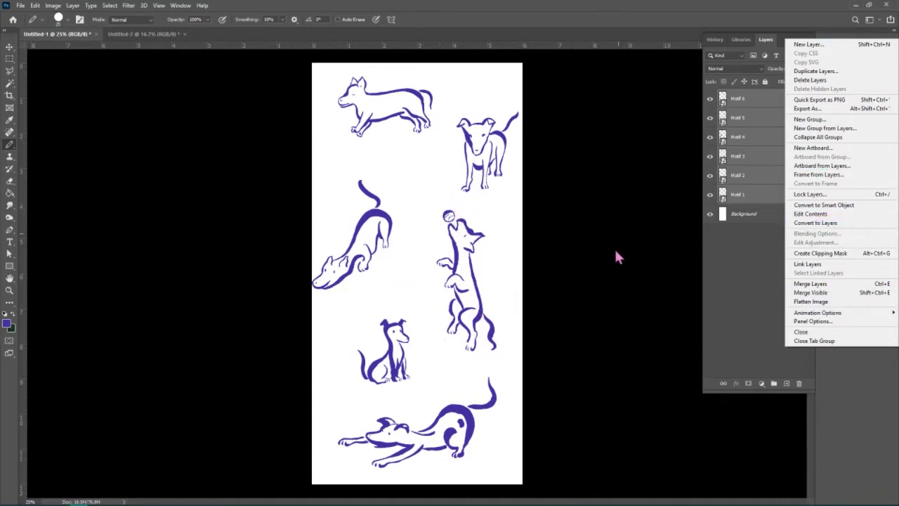
click(839, 284)
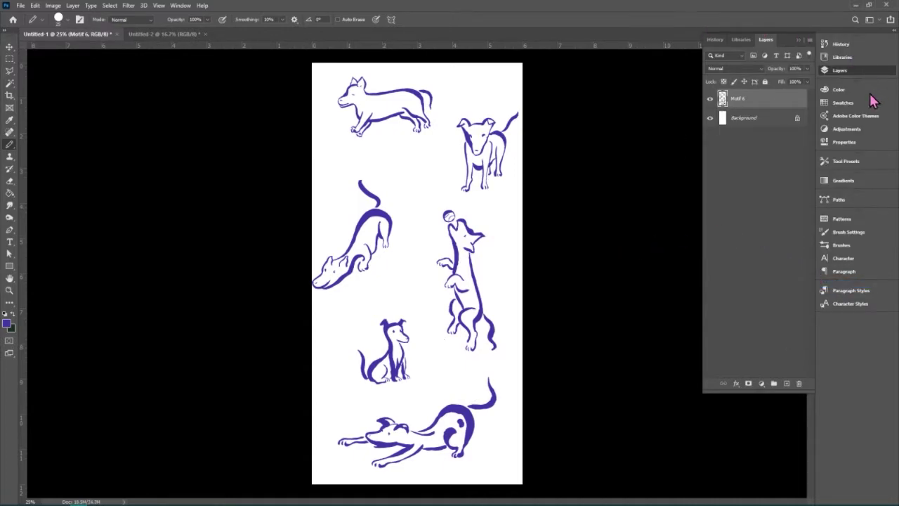
right_click(753, 100)
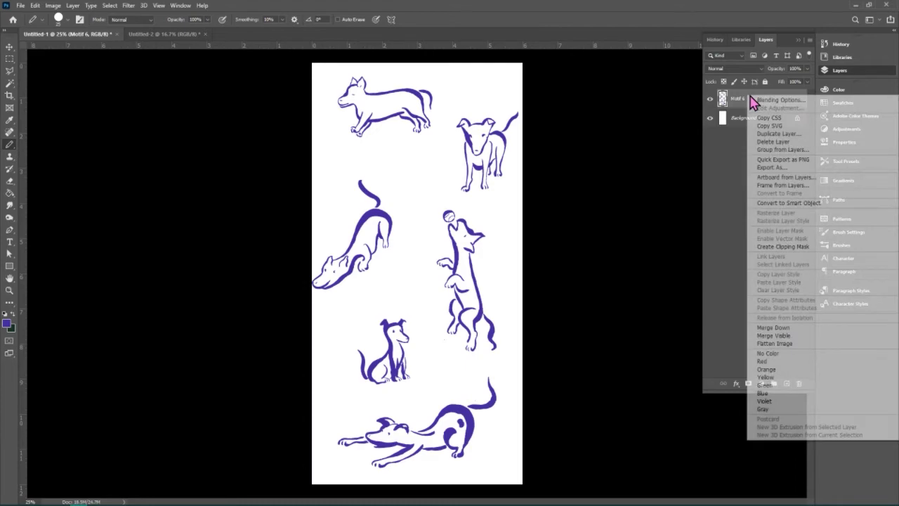
click(36, 5)
click(36, 7)
Start the Offset filter on the merged motif layer and set the horizontal and vertical offsets to 0
mouse_move(128, 6)
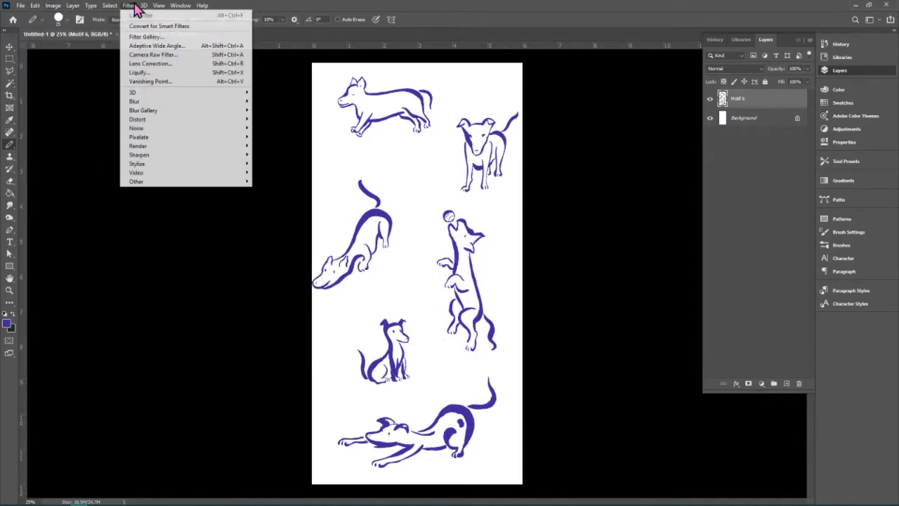
mouse_move(165, 184)
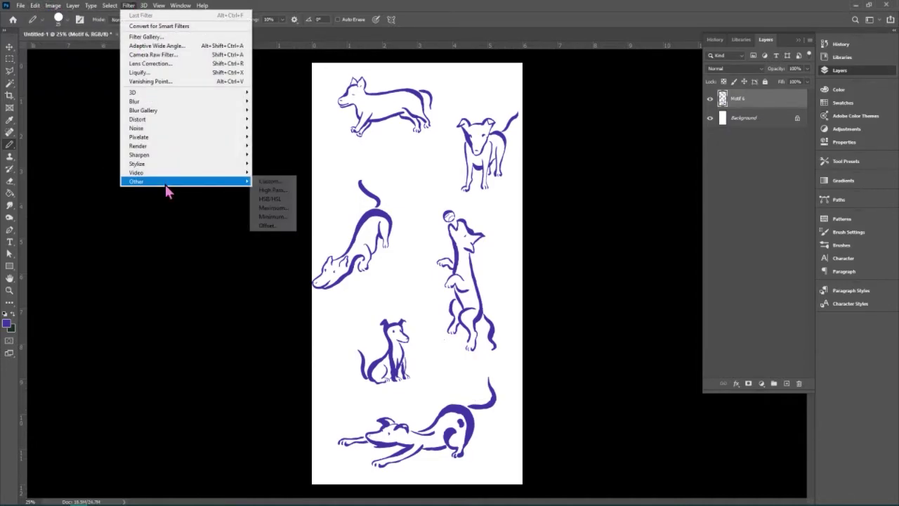
click(277, 229)
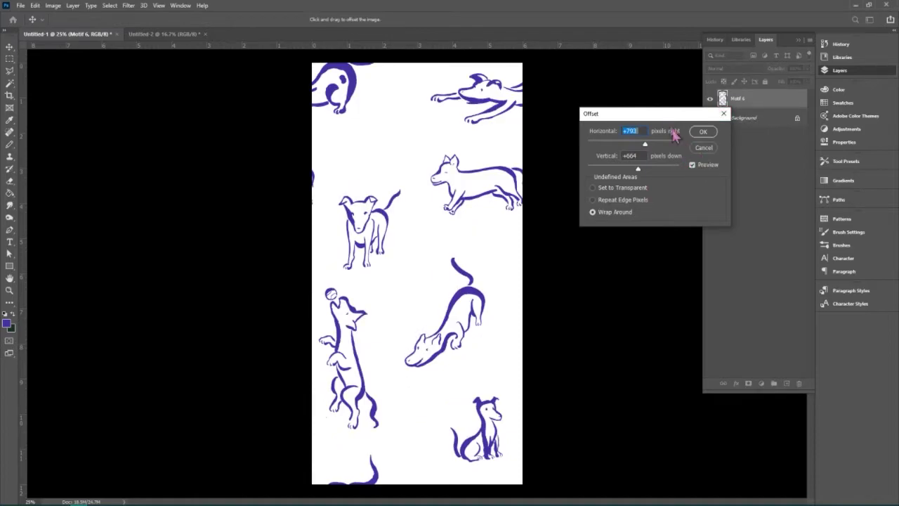
drag(664, 114, 640, 170)
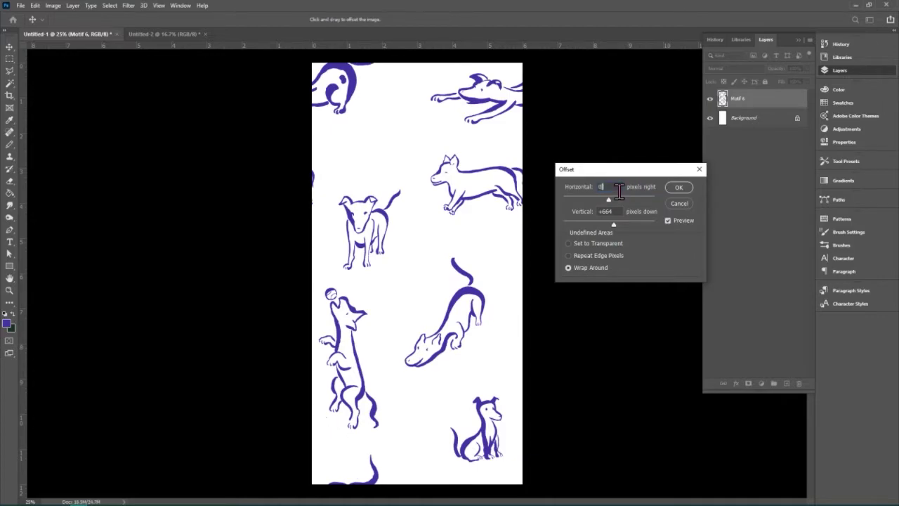
key(Tab)
text(6640)
text(0)
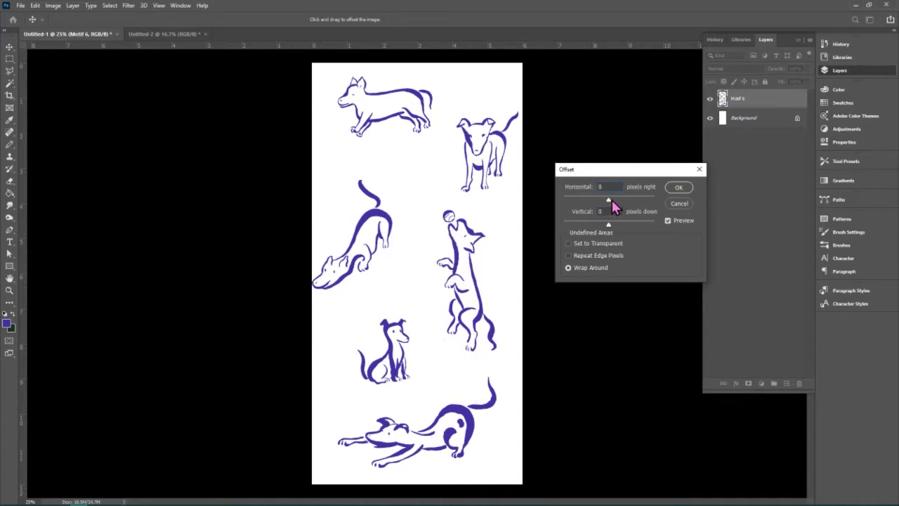
Try a horizontal offset of +557 pixels, compare Set to Transparent with Wrap Around, reset the offset to 0 and cancel the filter
click(612, 199)
drag(614, 200, 618, 200)
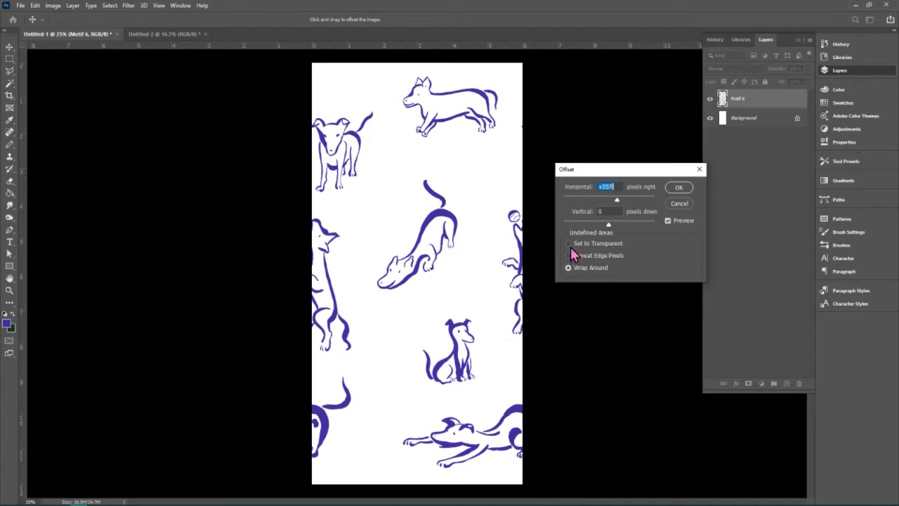
click(572, 249)
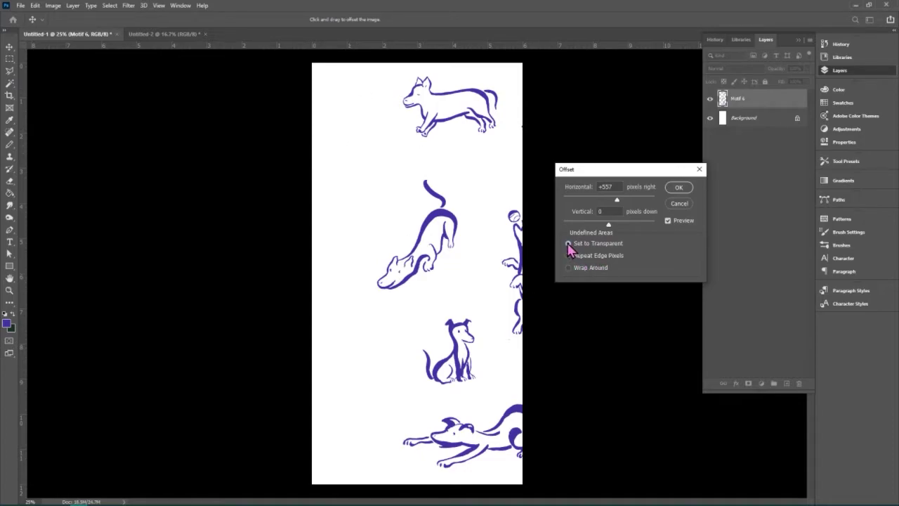
click(574, 268)
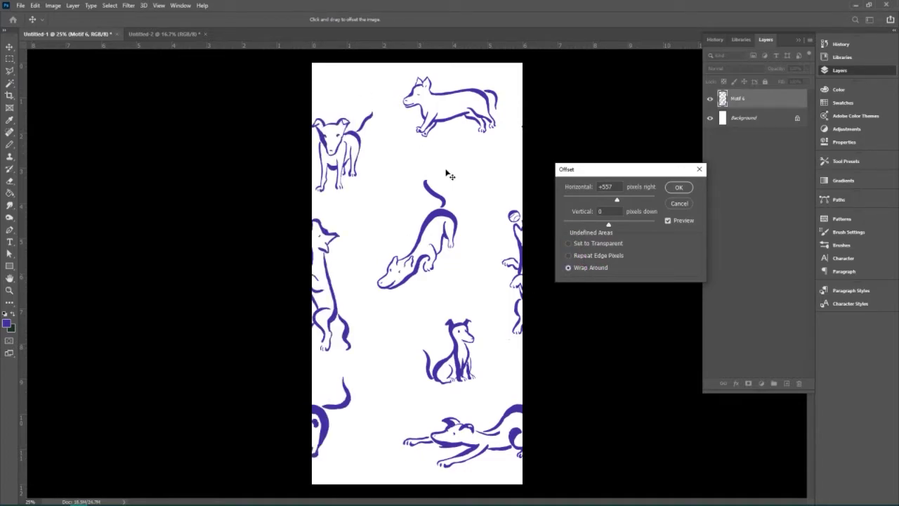
drag(616, 187, 579, 187)
text(0)
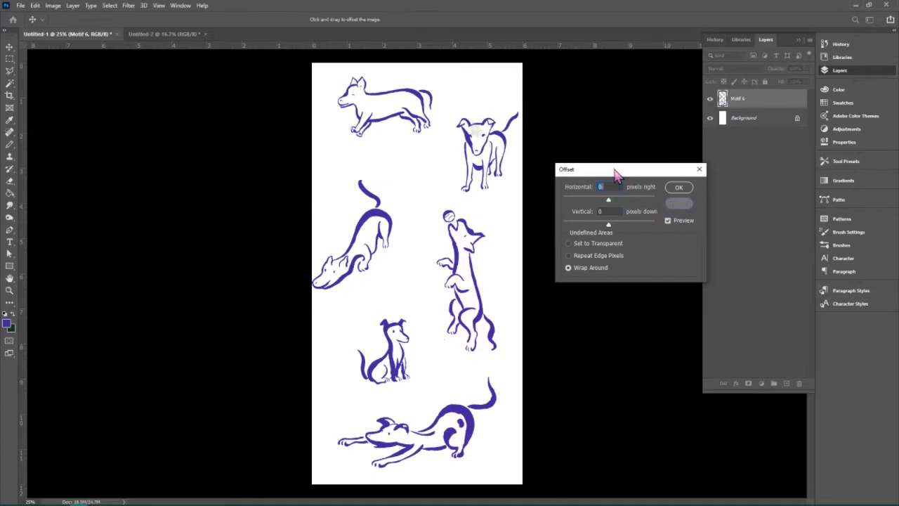
click(678, 203)
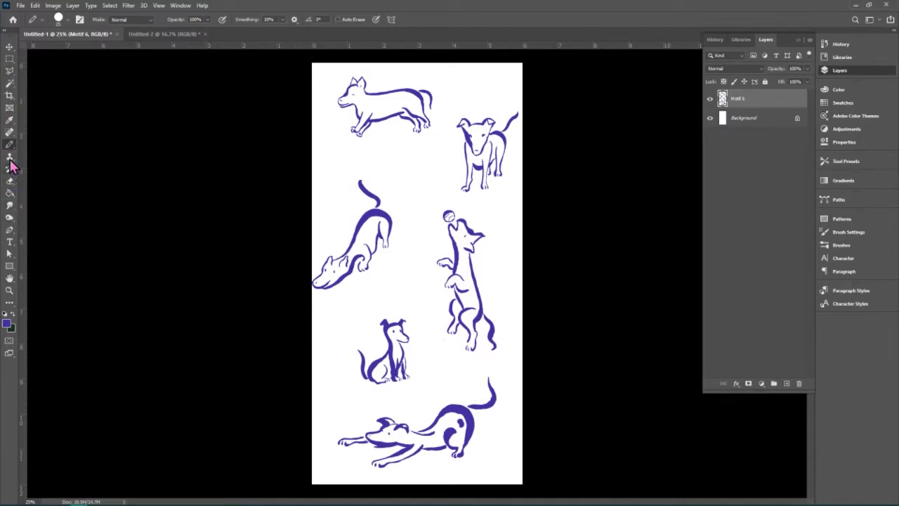
Draw an L-shaped Pencil mark in each of the four corners of the dog composition
drag(322, 94, 321, 76)
drag(503, 70, 513, 97)
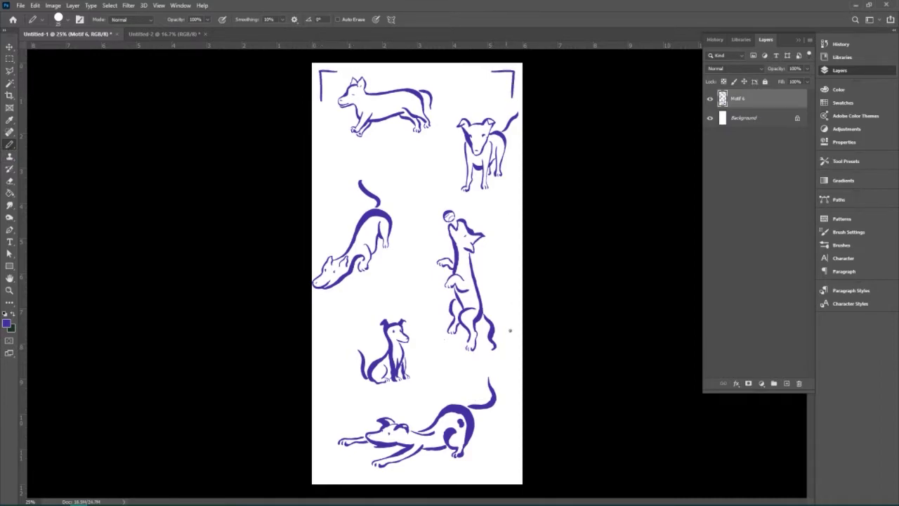
drag(507, 476, 512, 448)
drag(321, 439, 343, 474)
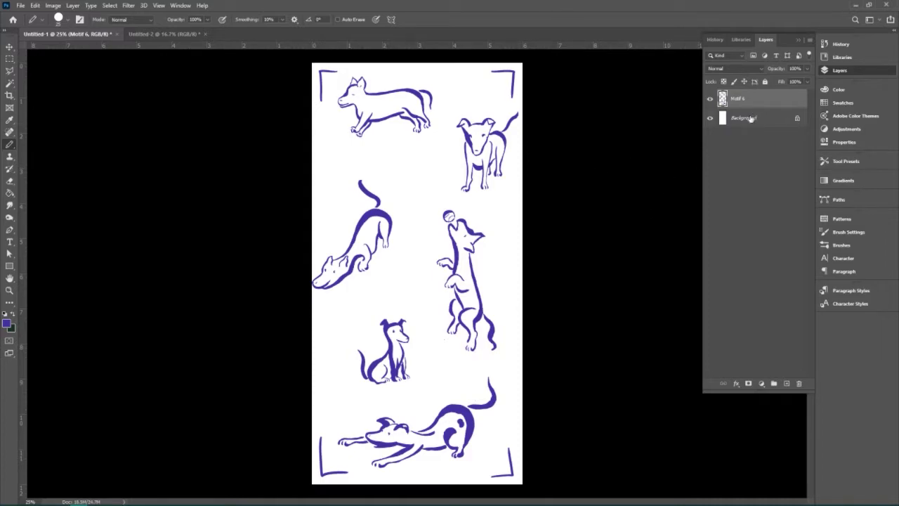
Offset the merged motif layer by 900 pixels horizontally and 1800 pixels vertically, using Wrap Around for undefined areas
click(128, 6)
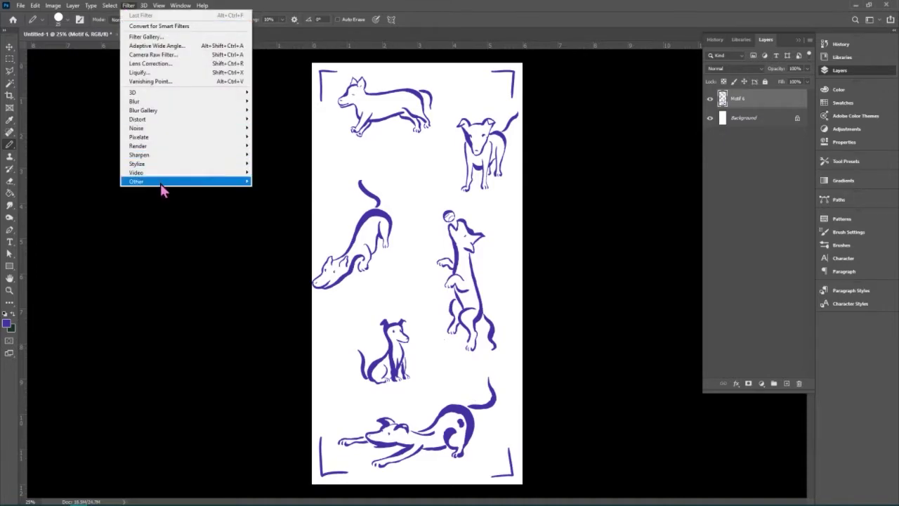
mouse_move(160, 184)
click(272, 224)
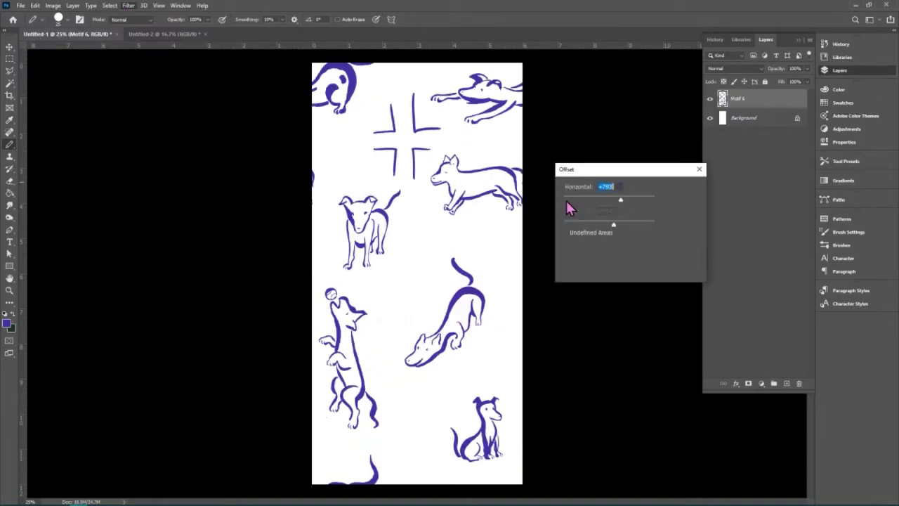
text(900)
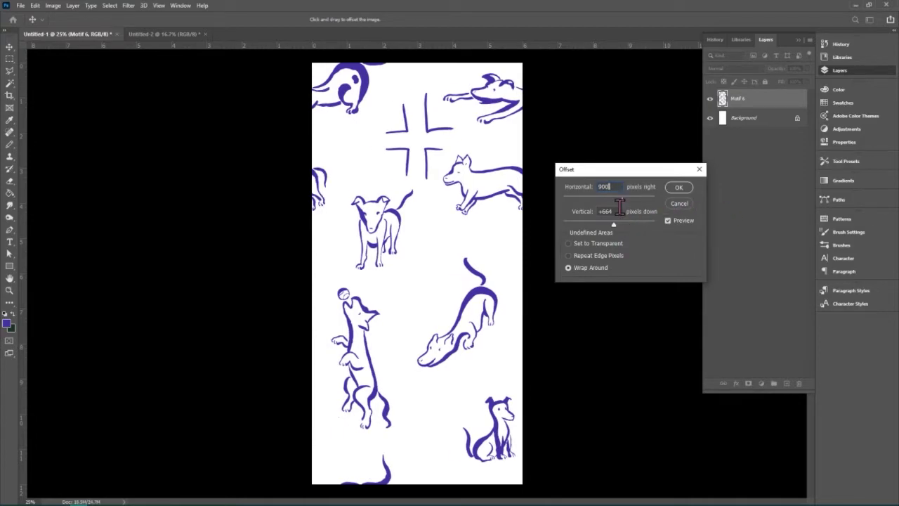
key(Tab)
text(3600)
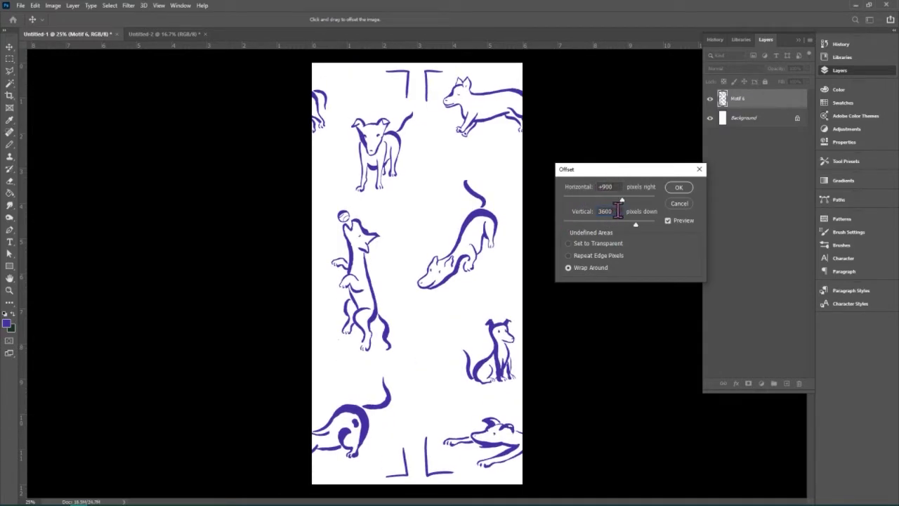
key(BackSpace)
key(BackSpace)
text(1800)
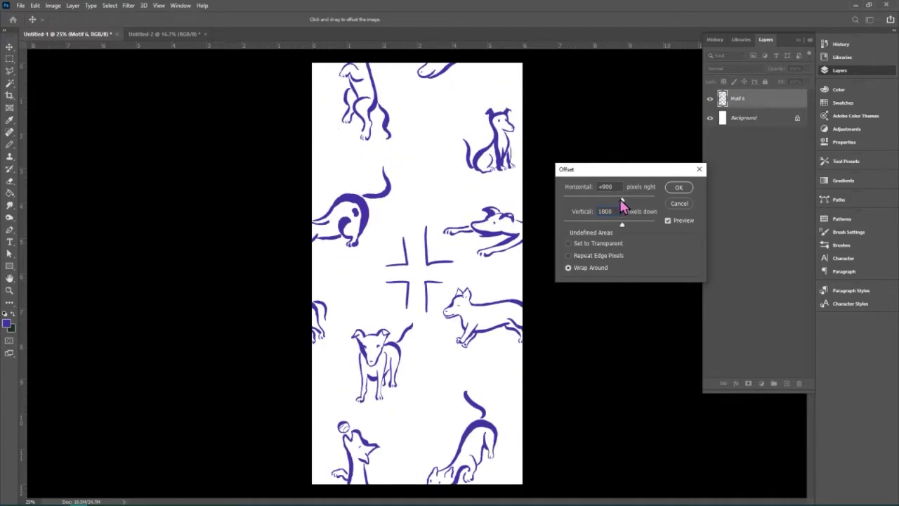
click(618, 188)
click(678, 188)
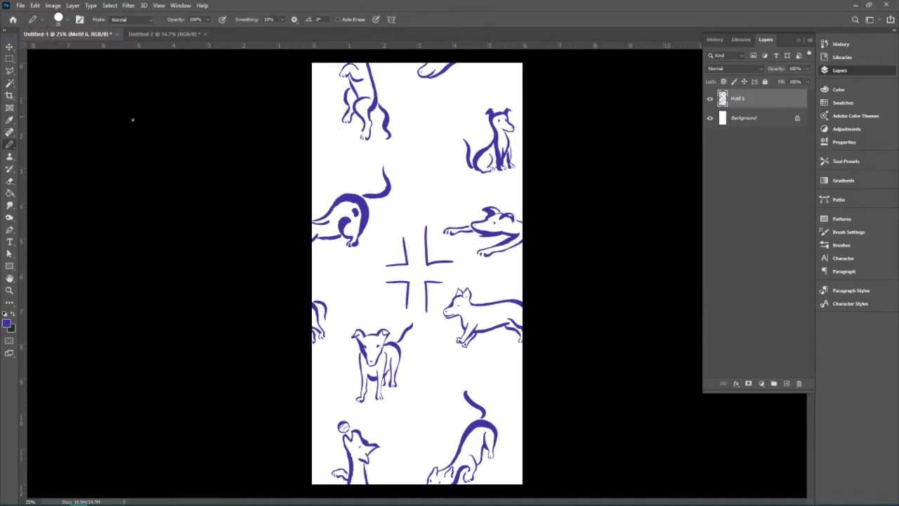
Outline the Pencil corner marks gathered at the canvas centre with the Polygonal Lasso, delete them and clear the selection
mouse_move(406, 253)
mouse_down()
mouse_move(404, 235)
mouse_move(400, 281)
mouse_move(426, 313)
mouse_move(436, 260)
mouse_move(453, 261)
mouse_move(426, 247)
mouse_move(426, 227)
mouse_up()
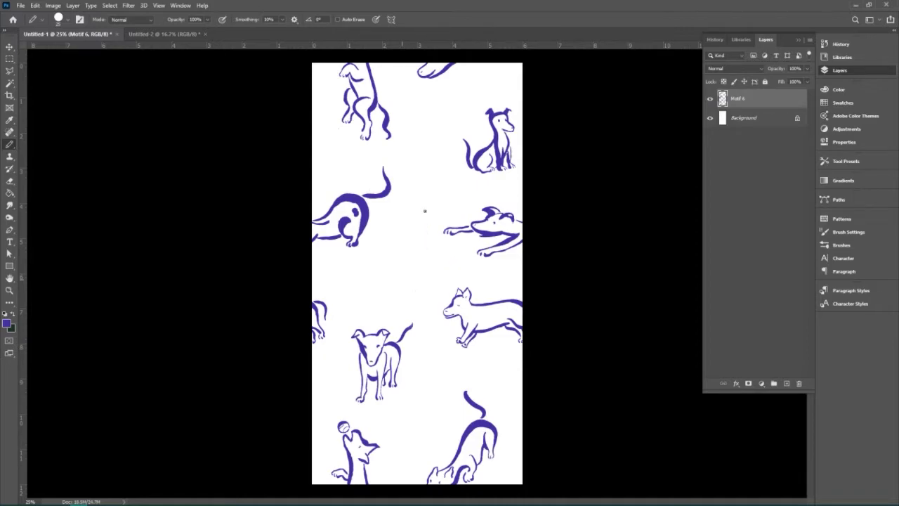
drag(425, 216, 418, 233)
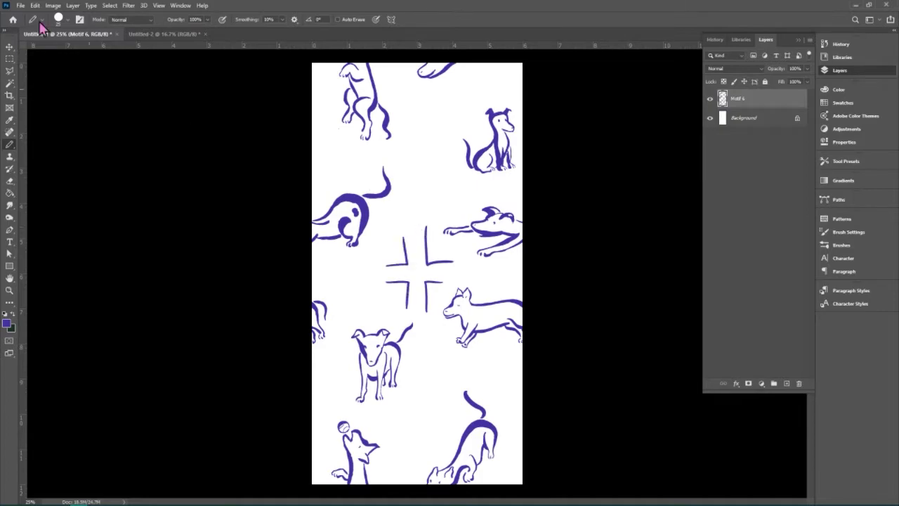
click(9, 70)
mouse_move(368, 259)
mouse_down()
mouse_move(380, 302)
mouse_move(414, 322)
mouse_move(466, 261)
mouse_move(431, 207)
mouse_move(372, 258)
mouse_up()
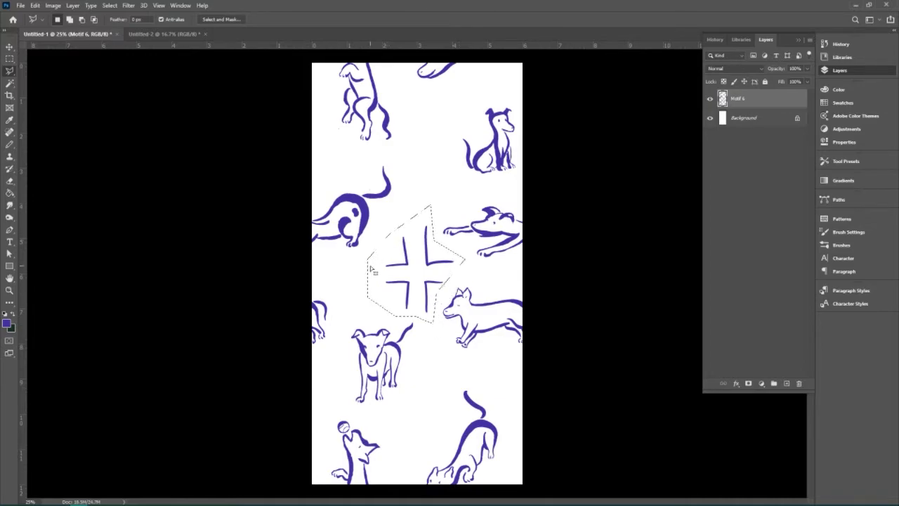
key(Delete)
key(ctrl+d)
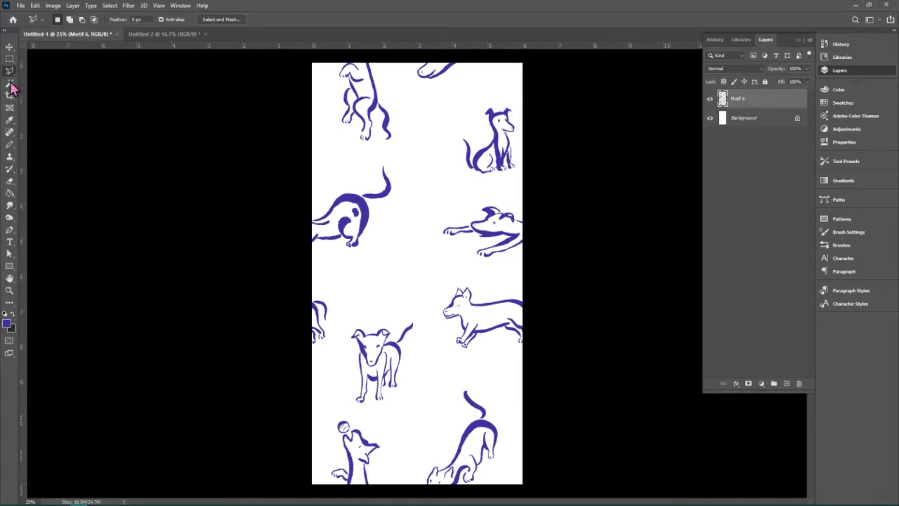
Place Motif 4.psd from the Color Reduction in Photoshop folder into the empty gap at the canvas centre
click(9, 46)
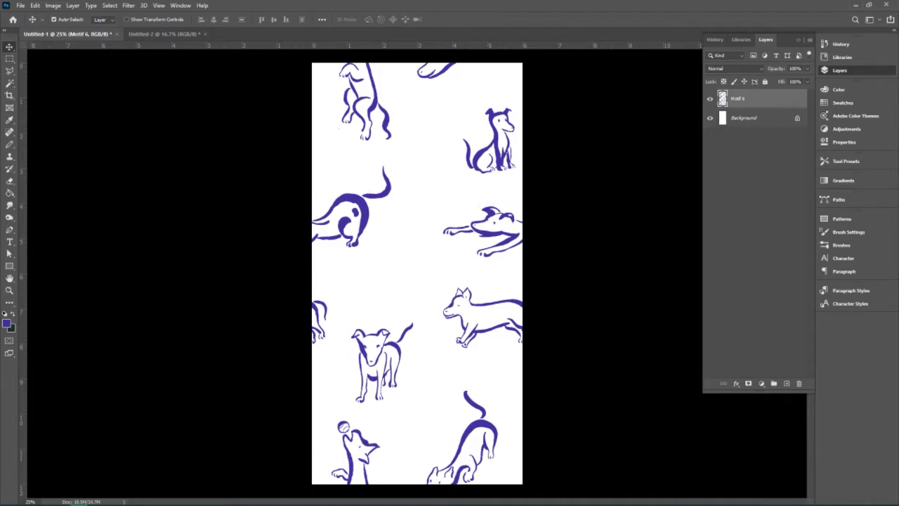
key(alt+Tab)
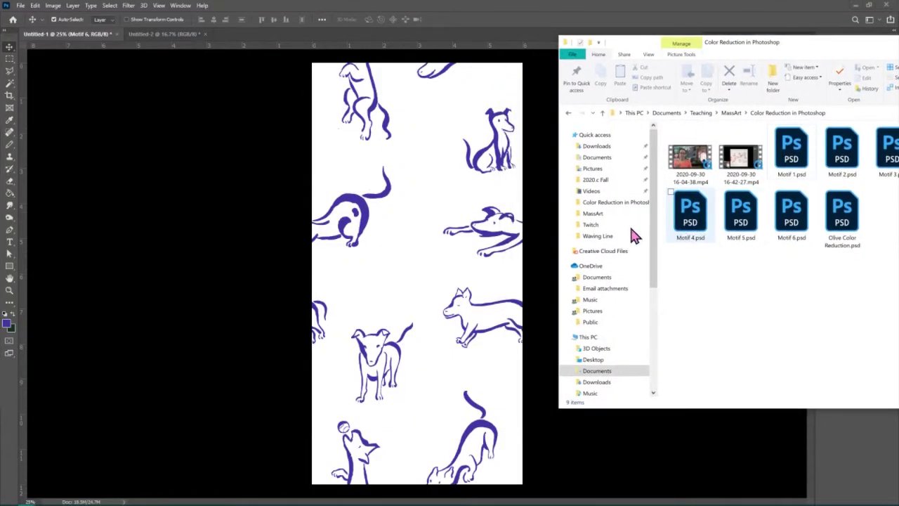
click(392, 269)
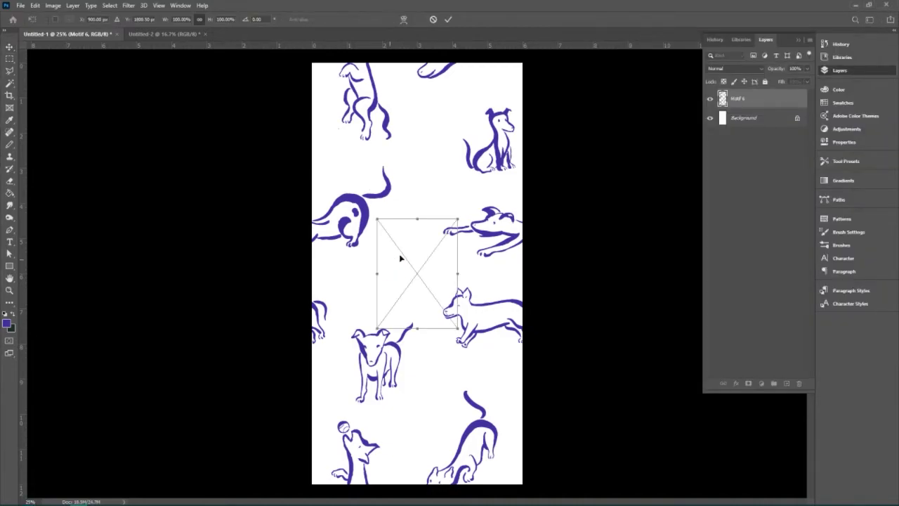
drag(421, 279, 405, 262)
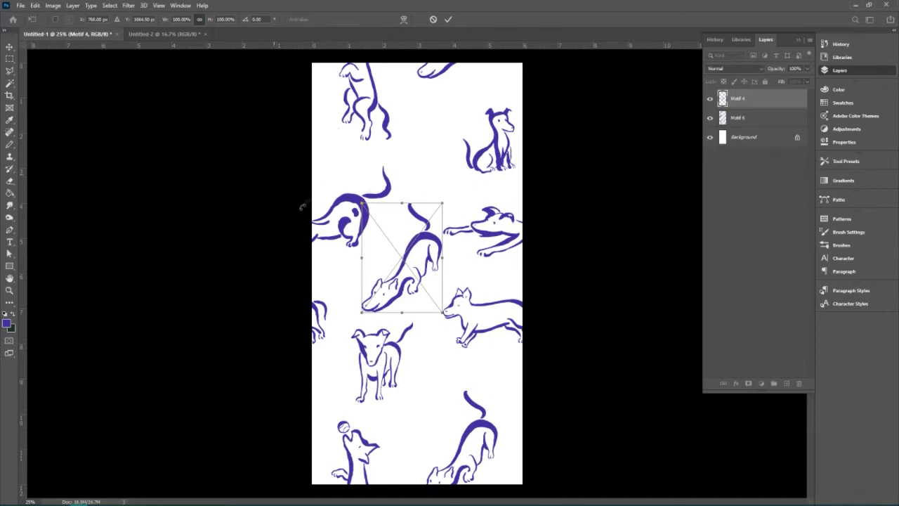
Flip the placed Motif 4 dog horizontally, scale it to about 80%, and rotate it to fit the central gap
click(35, 6)
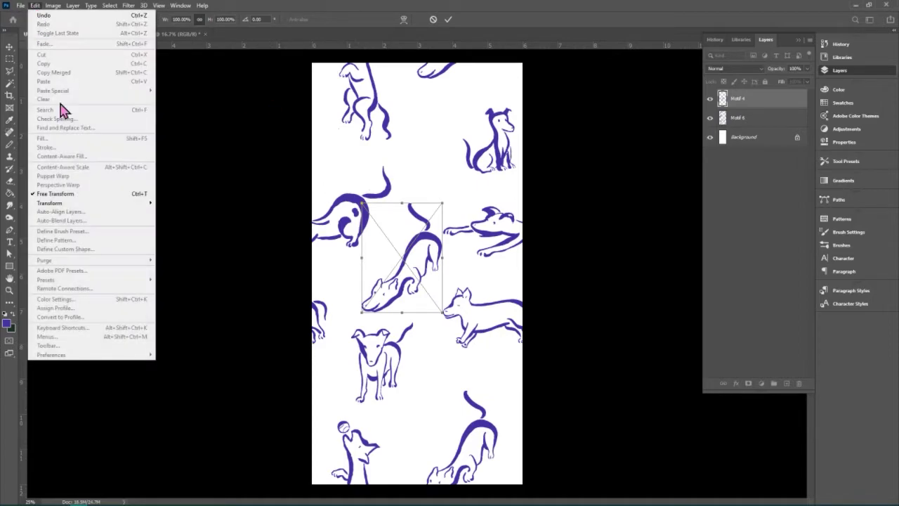
mouse_move(106, 204)
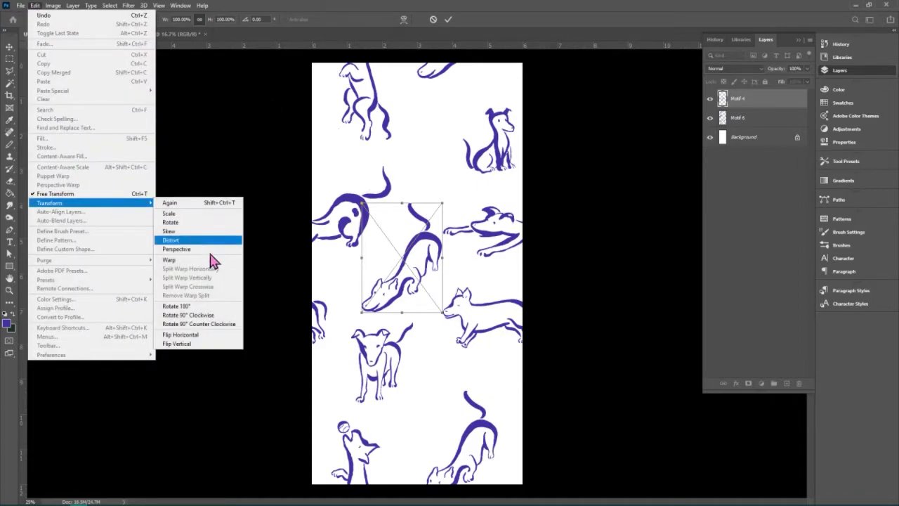
click(205, 336)
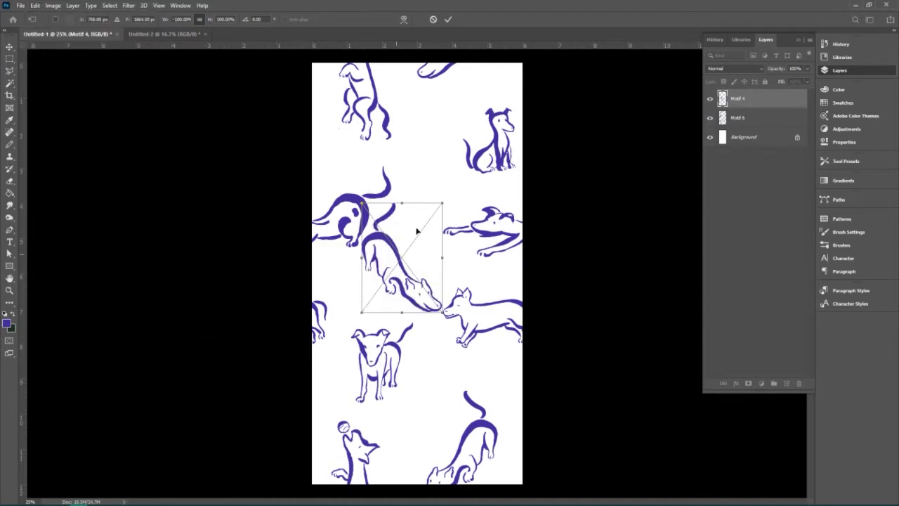
drag(442, 203, 425, 226)
drag(438, 310, 406, 315)
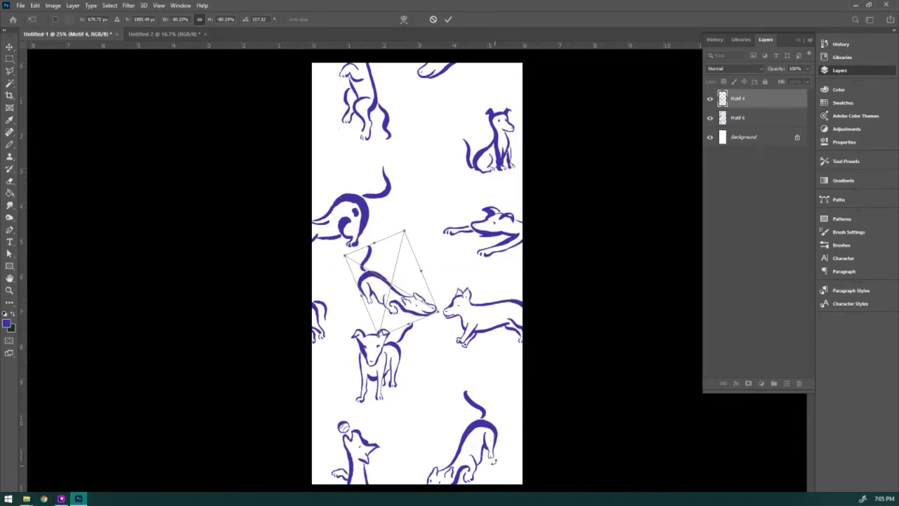
drag(443, 321, 429, 298)
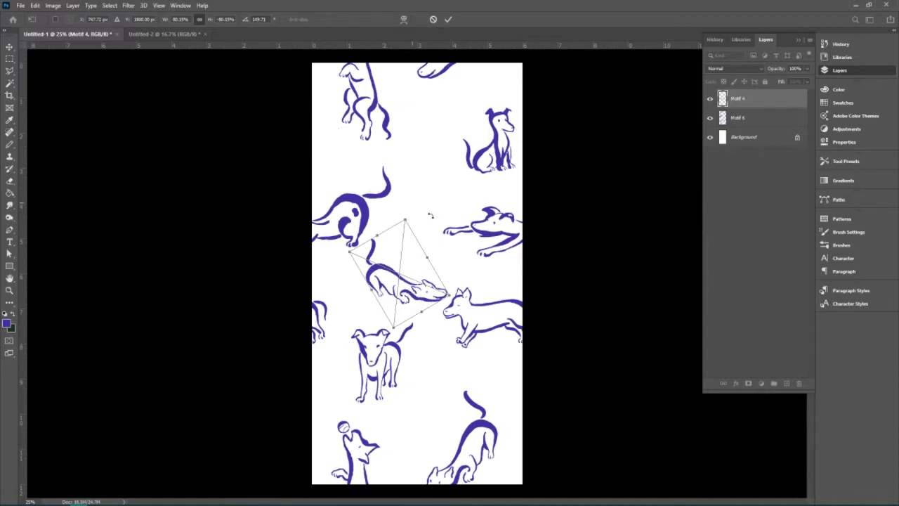
key(Return)
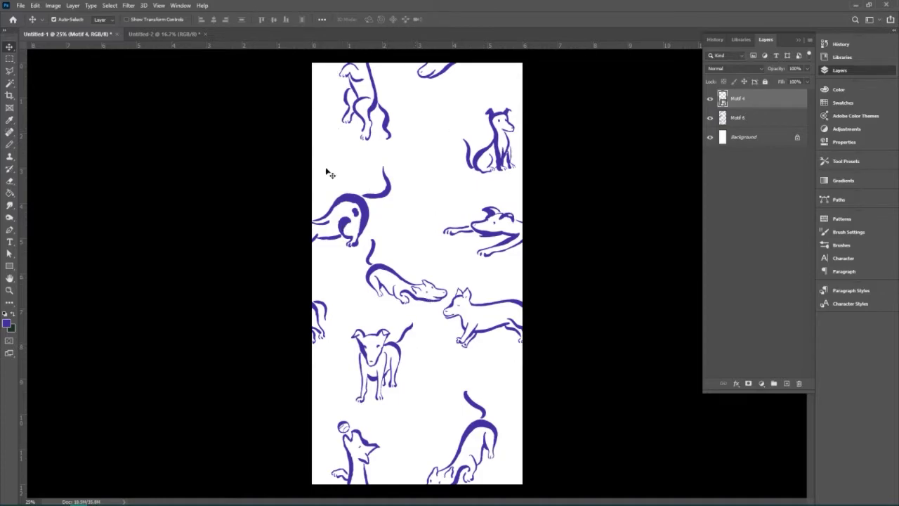
Lasso the front-facing standing dog below the centre and copy it from the Motif 6 layer onto a new layer
click(10, 70)
mouse_move(350, 320)
mouse_down()
mouse_move(332, 351)
mouse_move(361, 424)
mouse_move(404, 410)
mouse_move(431, 385)
mouse_move(430, 325)
mouse_move(373, 316)
mouse_up()
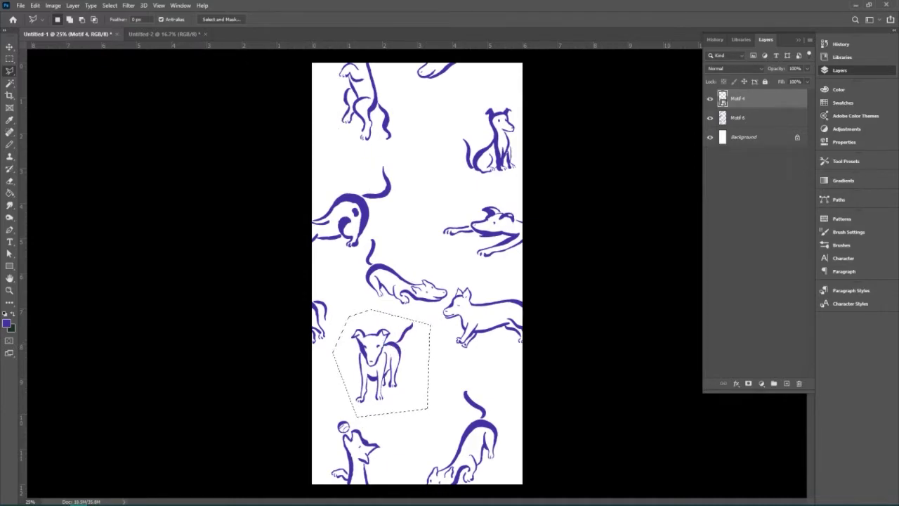
click(758, 117)
key(ctrl+j)
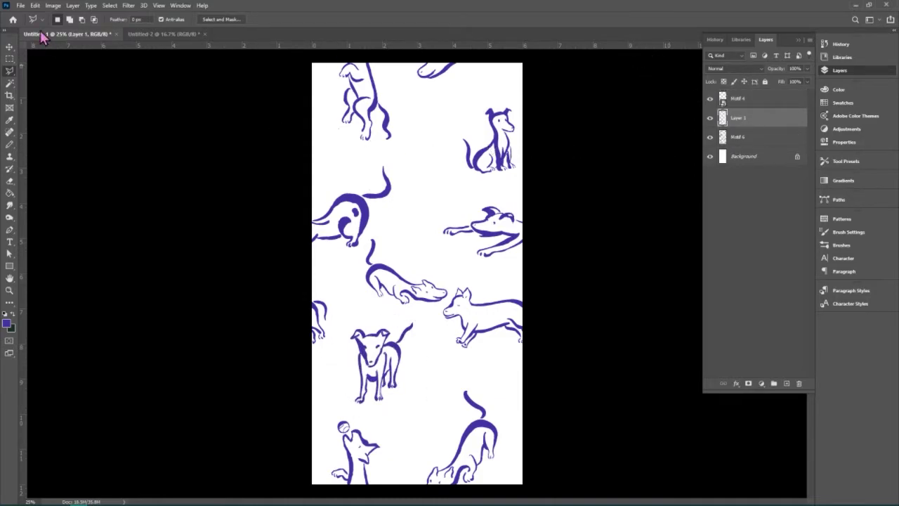
click(34, 5)
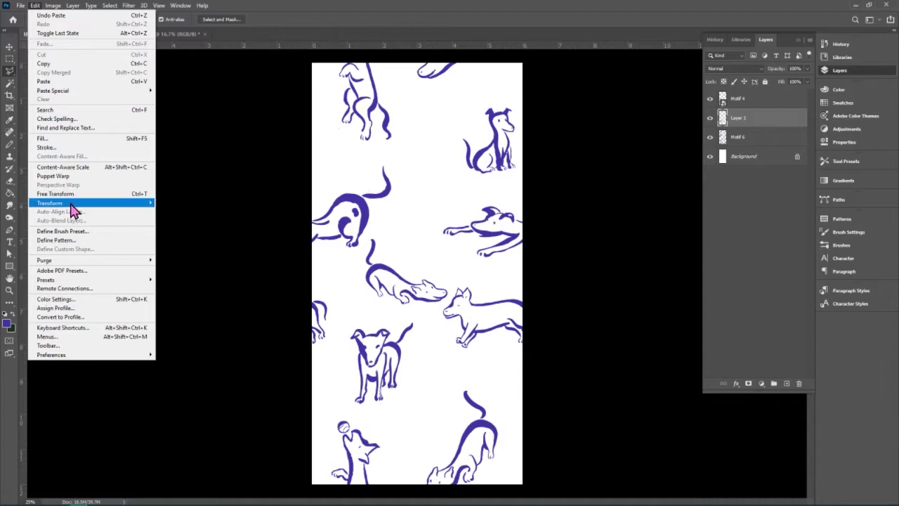
mouse_move(71, 205)
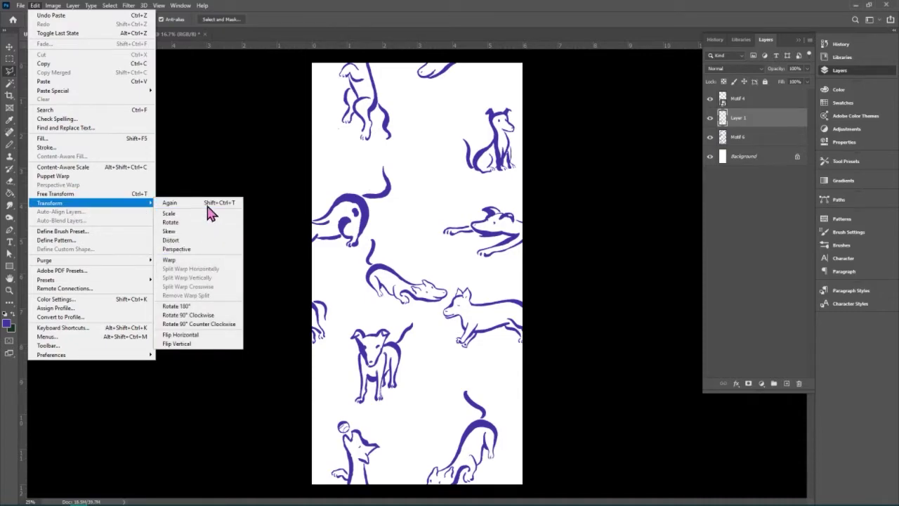
click(201, 343)
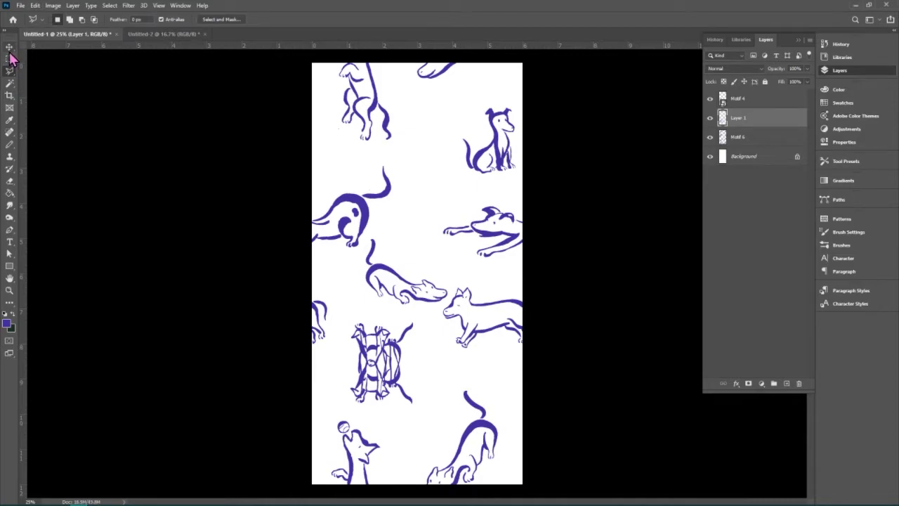
key(ctrl+d)
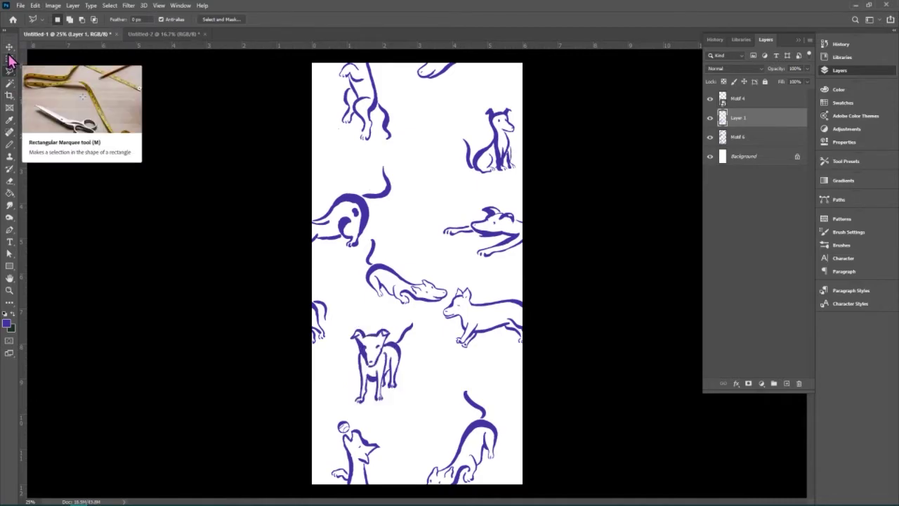
Flip the copied standing dog horizontally and move it up into the gap beside the sitting dog
click(35, 6)
mouse_move(74, 204)
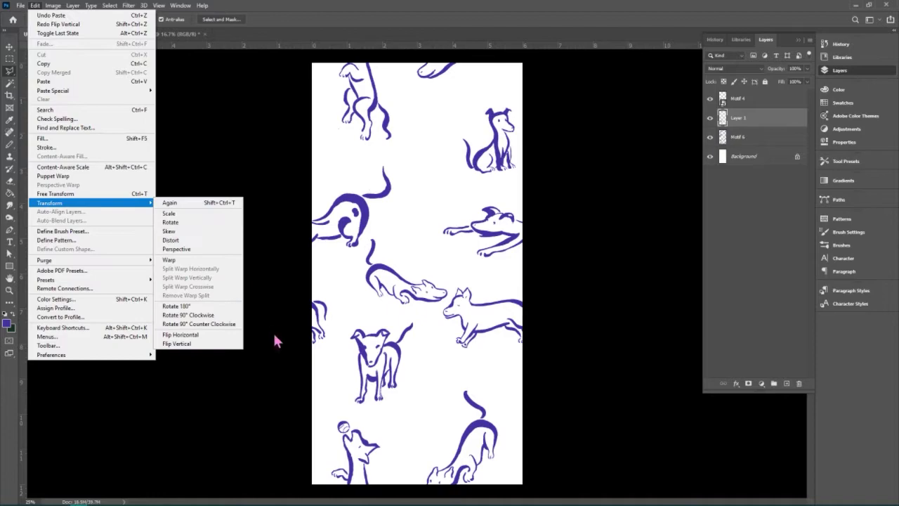
click(214, 335)
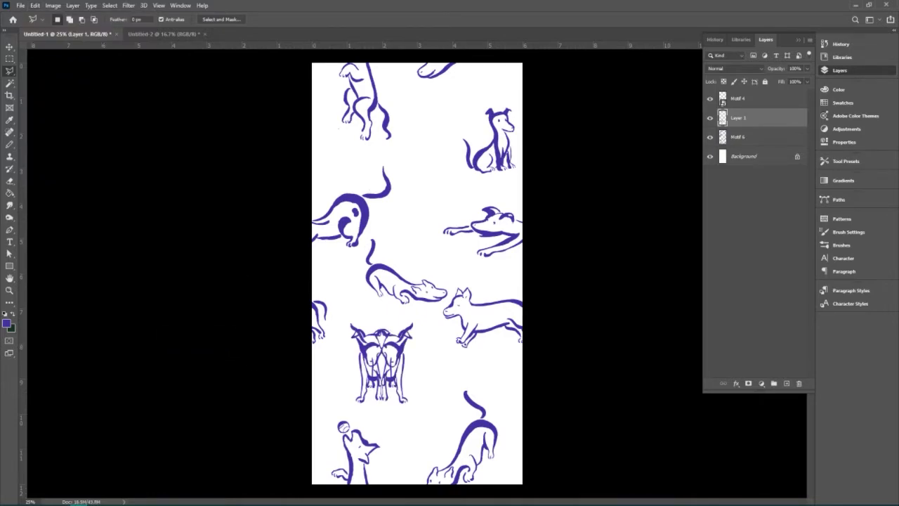
click(9, 46)
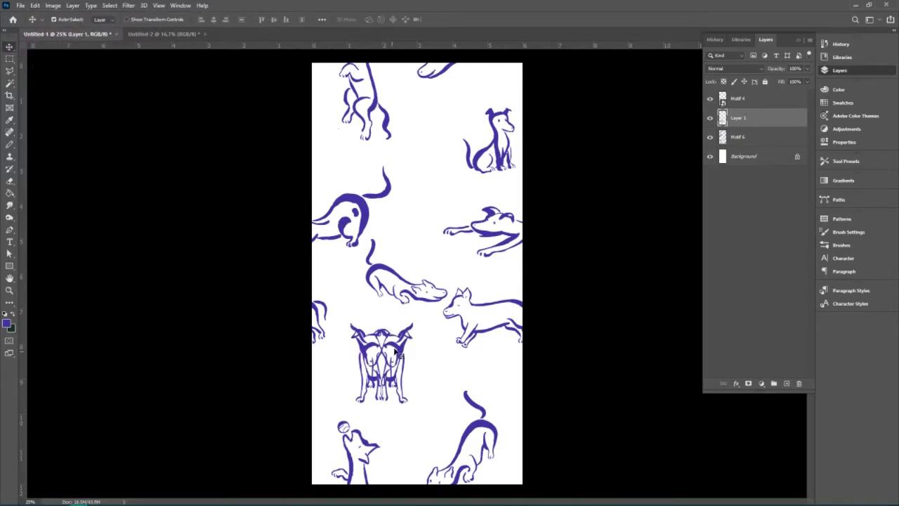
drag(403, 345, 447, 169)
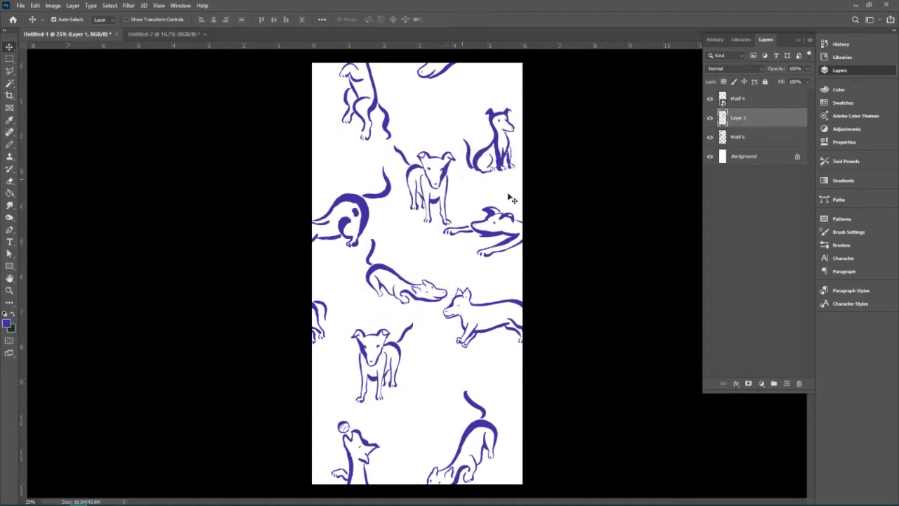
Scale the flipped standing dog down to about 53%, keeping it in the gap beside the sitting dog
key(ctrl+t)
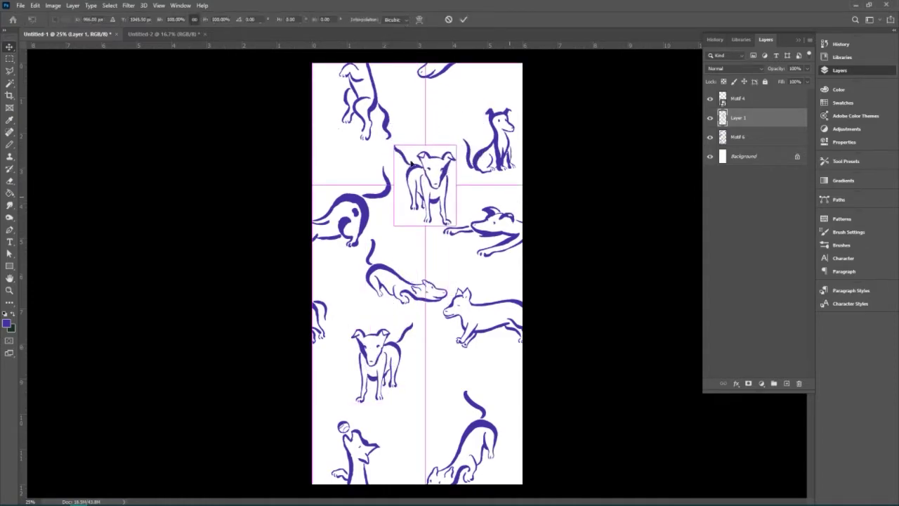
drag(394, 145, 441, 150)
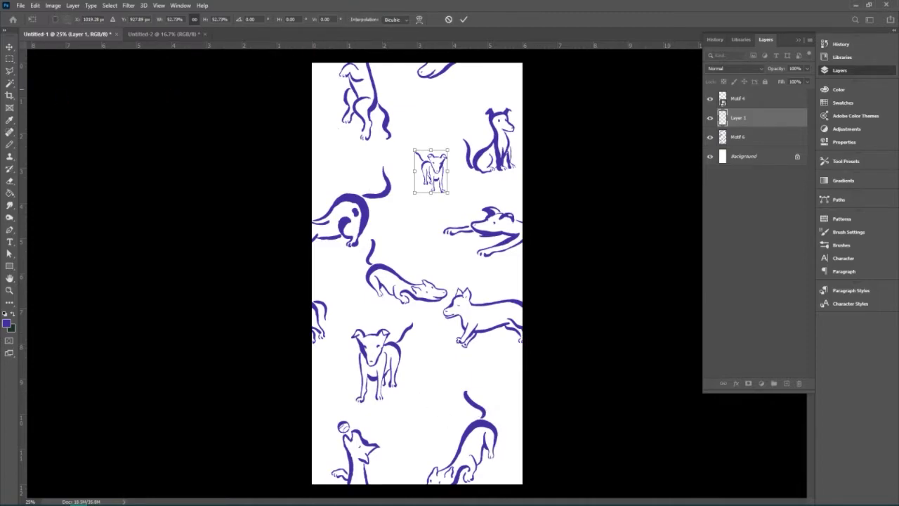
key(Return)
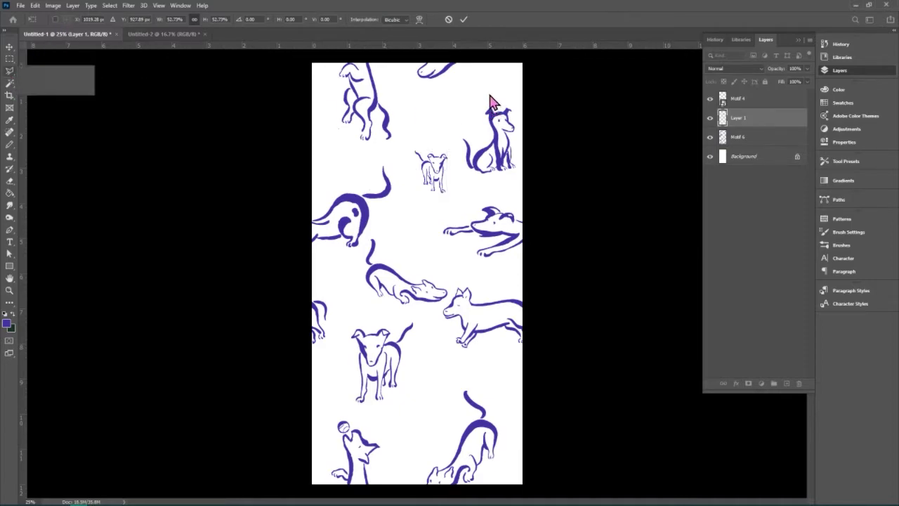
Lasso the sitting dog in the upper part of the canvas and copy it from the Motif 6 layer onto a new layer
mouse_move(499, 87)
mouse_down()
mouse_move(457, 122)
mouse_move(459, 171)
mouse_move(488, 186)
mouse_move(521, 163)
mouse_move(516, 89)
mouse_up()
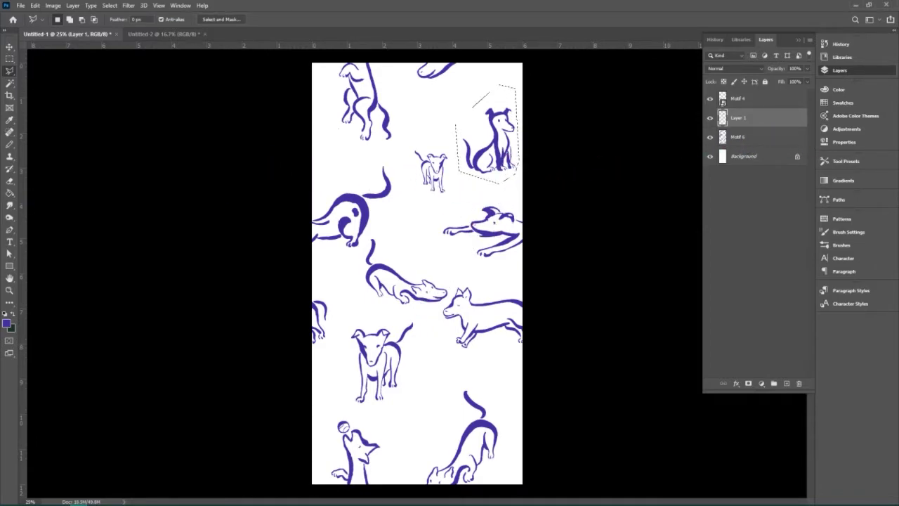
click(752, 139)
key(ctrl+j)
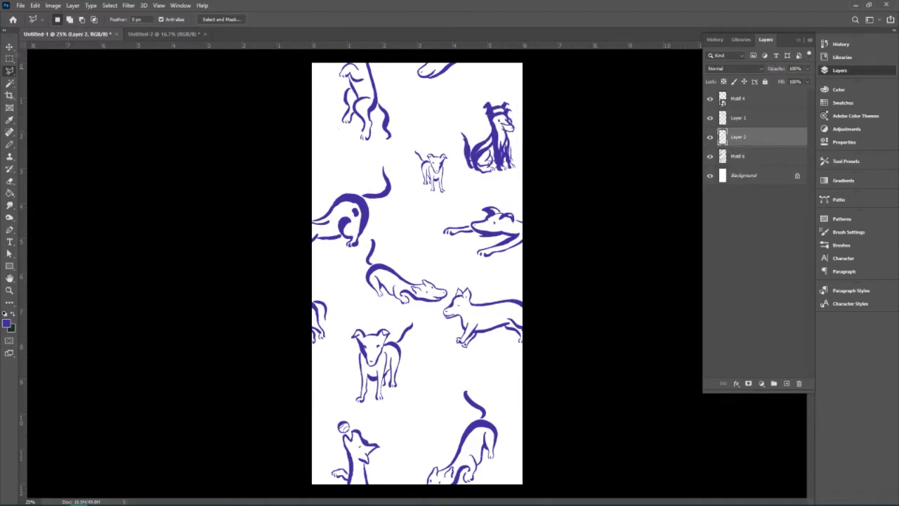
Move the copied sitting dog down into the gap above the bowing dog and scale it to about 66%
click(9, 47)
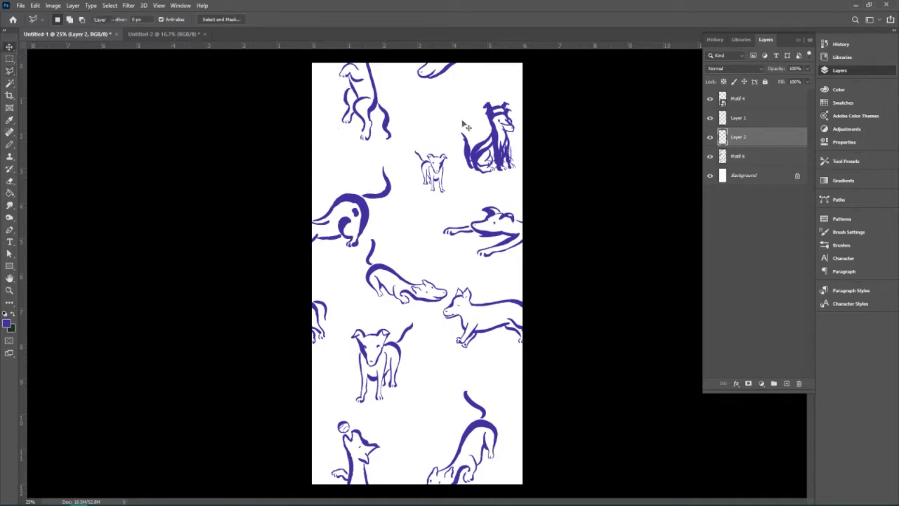
drag(493, 138, 431, 416)
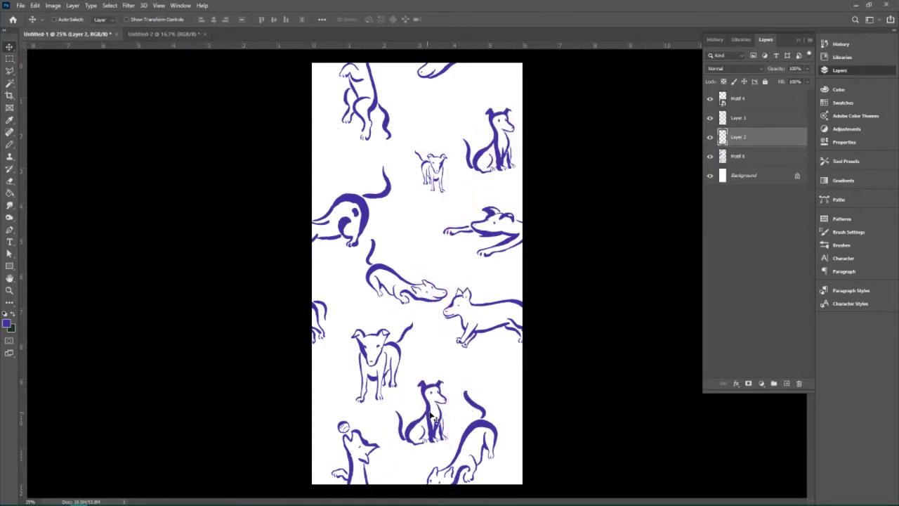
key(ctrl+t)
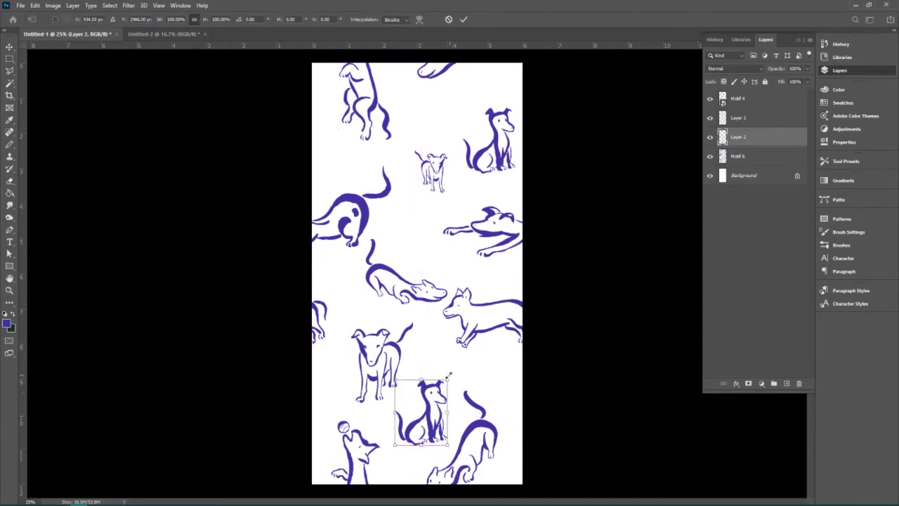
drag(447, 381, 431, 402)
key(Return)
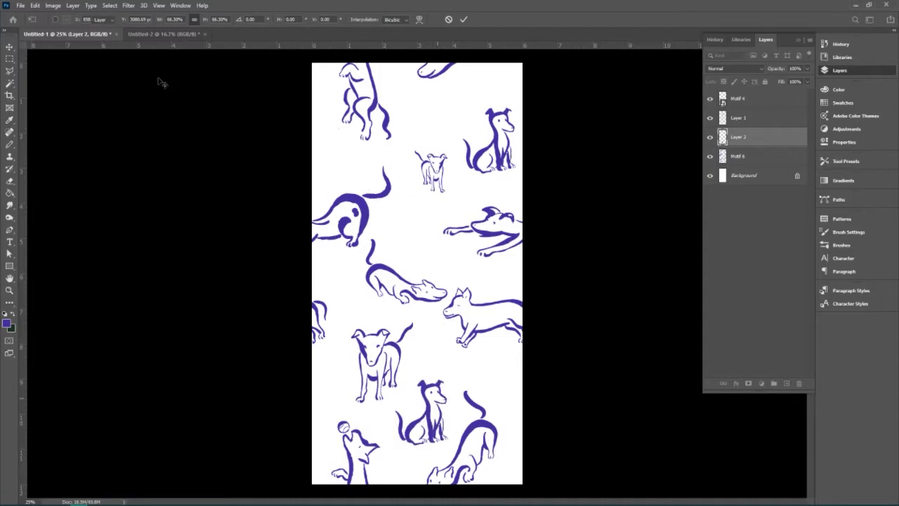
Flip the small sitting dog horizontally and shift it slightly up and right to centre it in the gap
click(37, 6)
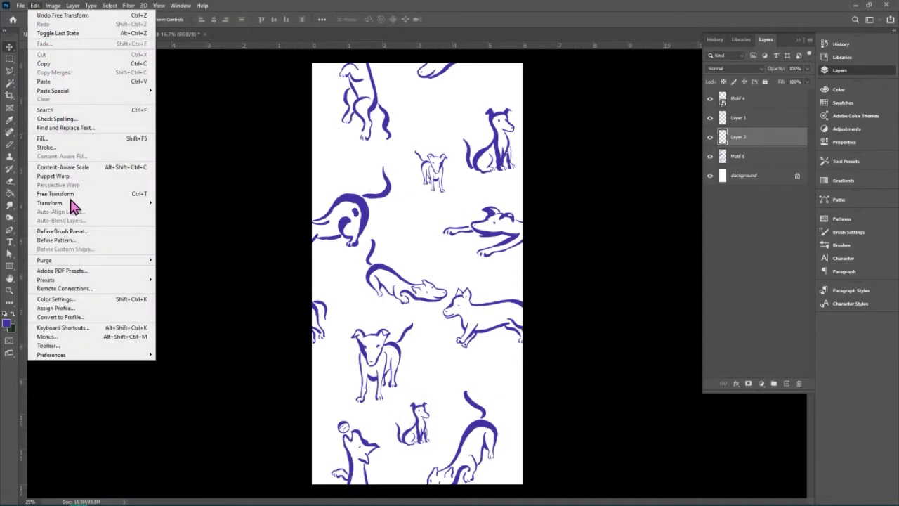
mouse_move(76, 202)
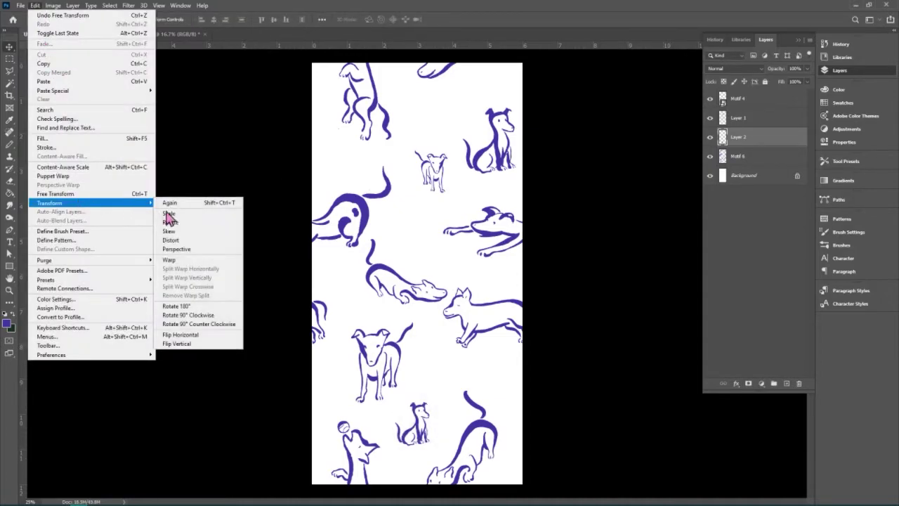
click(196, 335)
drag(421, 437, 439, 429)
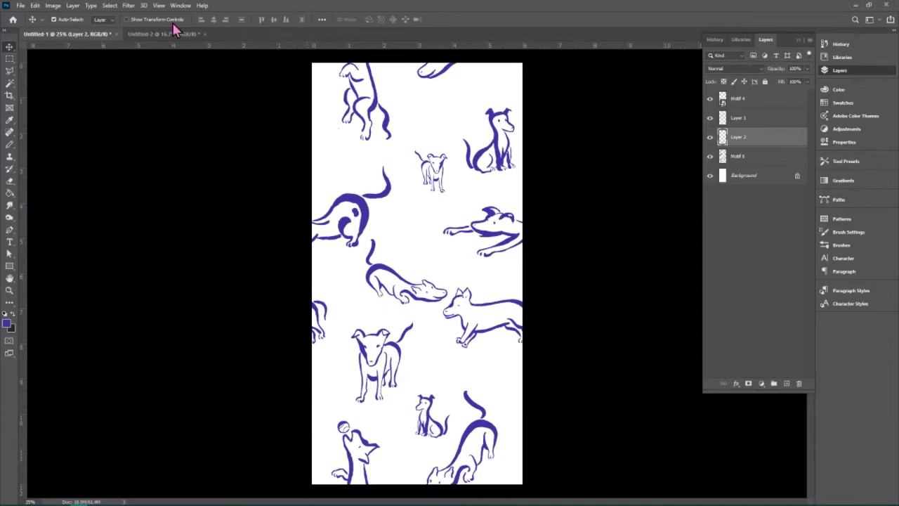
Define the filled dog canvas as a new pattern, accepting the suggested name
click(34, 6)
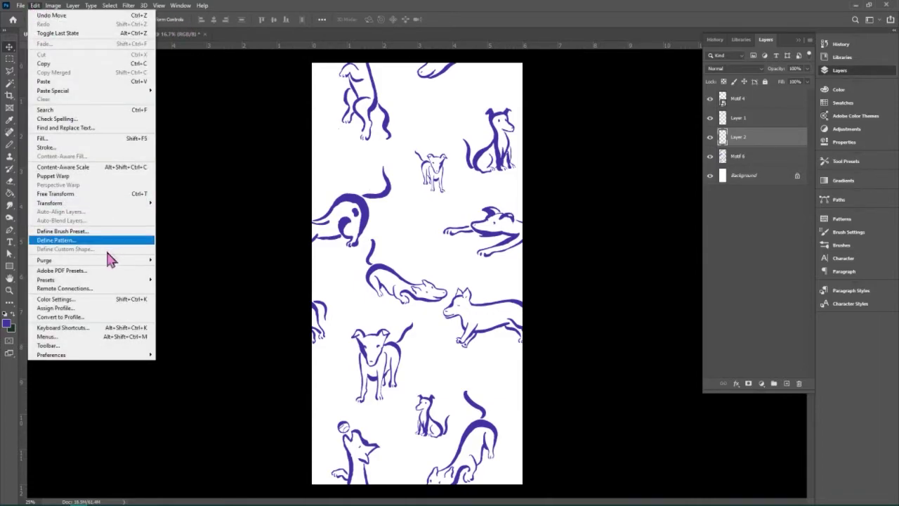
click(84, 240)
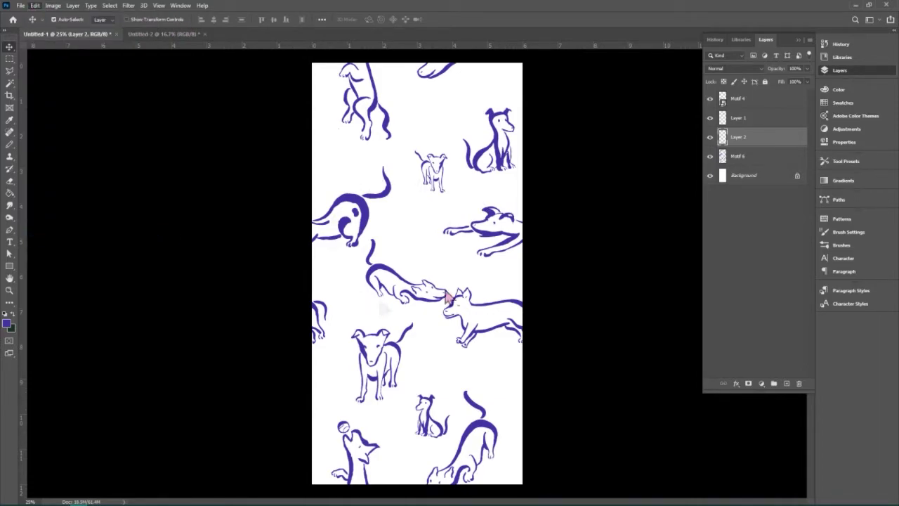
click(530, 176)
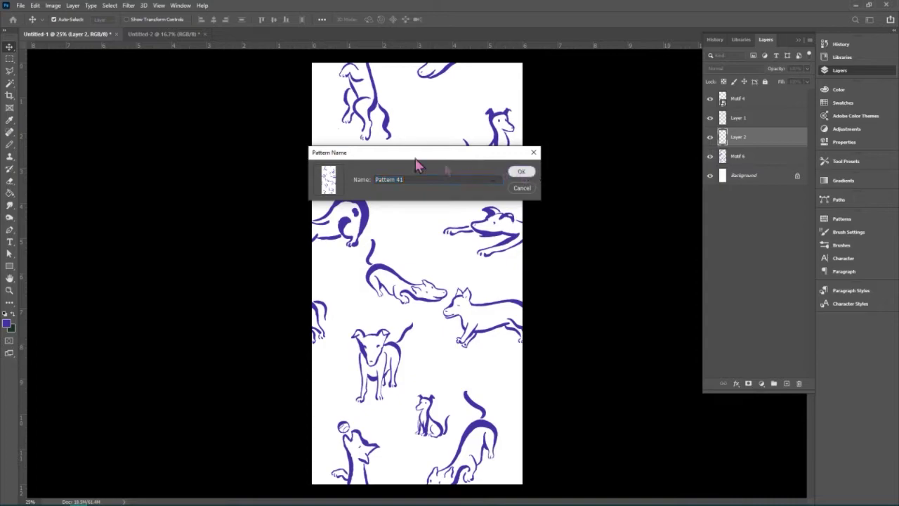
Switch to the Untitled-2 document and fill it with the first ungrouped custom dog pattern, with Script turned off
click(161, 35)
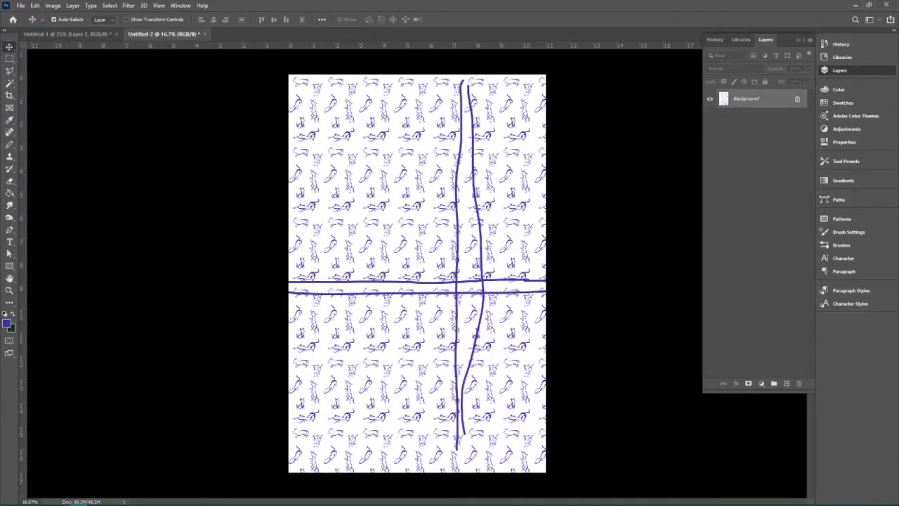
click(33, 5)
click(62, 139)
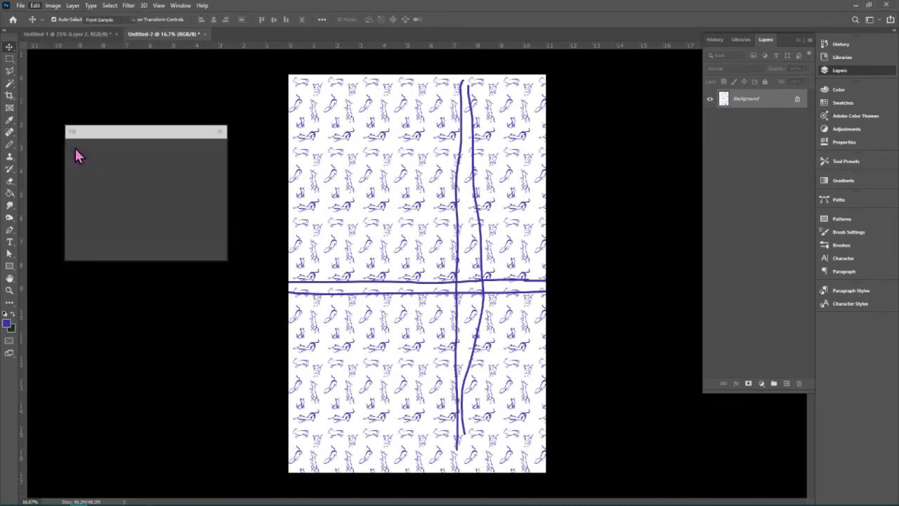
click(177, 189)
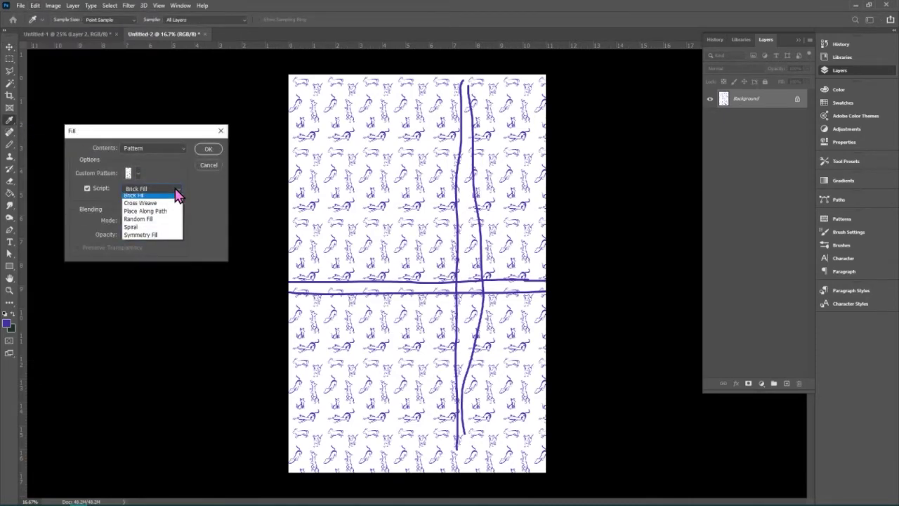
click(83, 194)
click(86, 189)
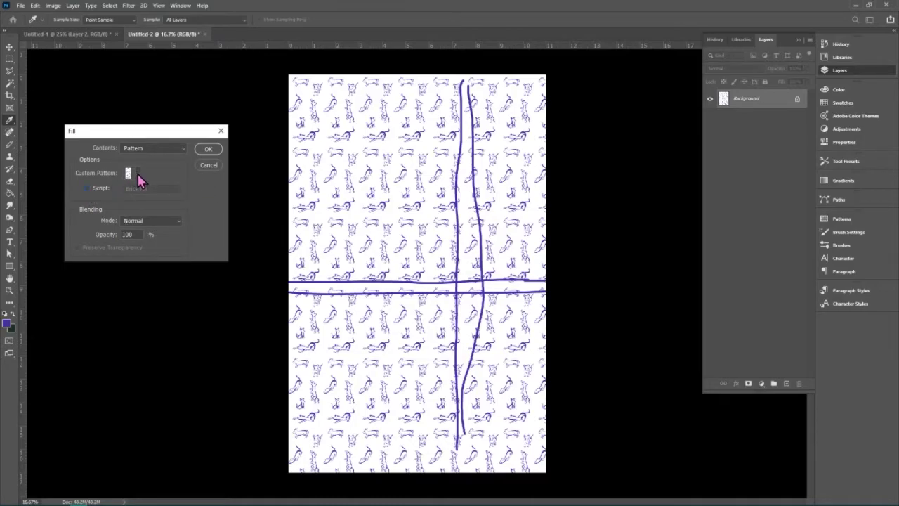
click(138, 174)
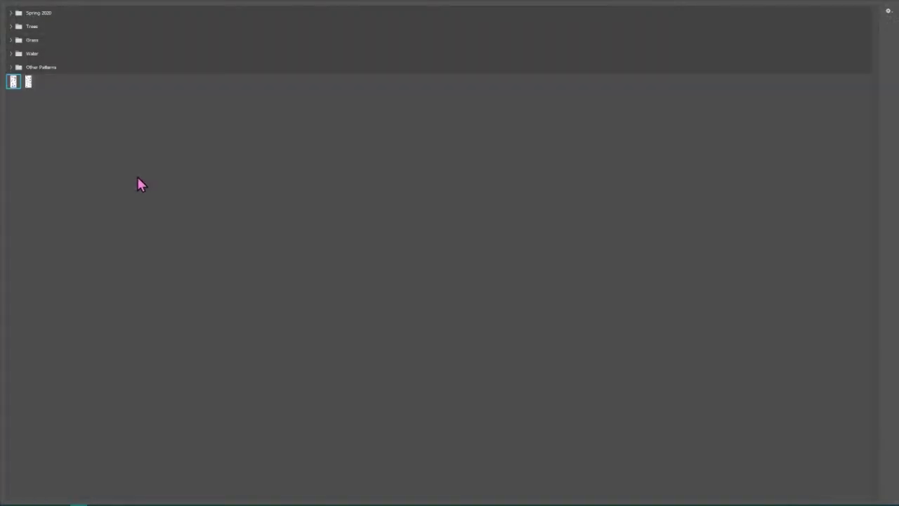
double_click(14, 84)
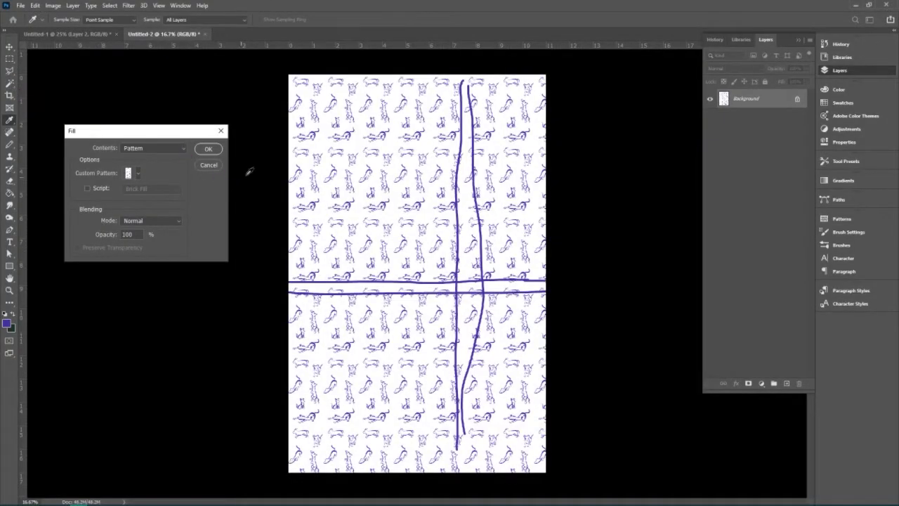
click(209, 150)
Outline the vertical and horizontal gaps between the dog repeats with freehand Pencil strokes
key(v)
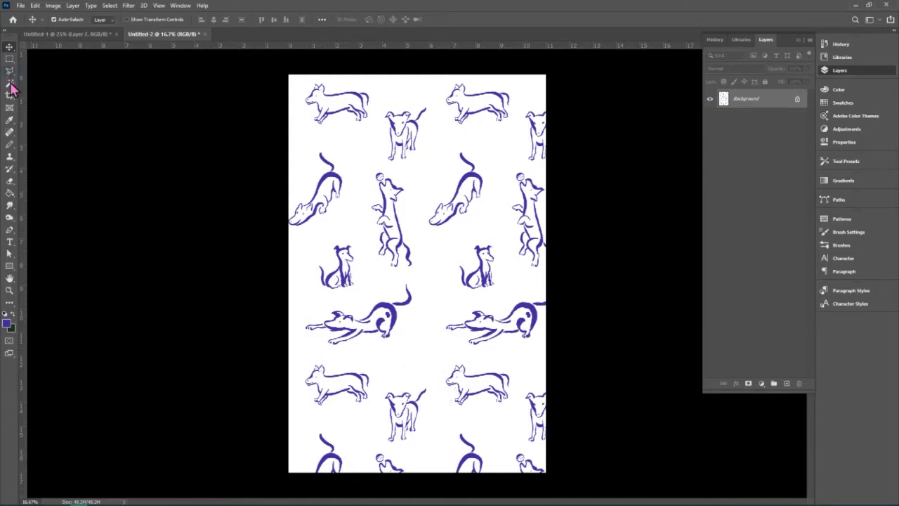
click(10, 144)
mouse_move(436, 95)
mouse_down()
mouse_move(410, 309)
mouse_move(414, 456)
mouse_move(452, 315)
mouse_move(453, 74)
mouse_up()
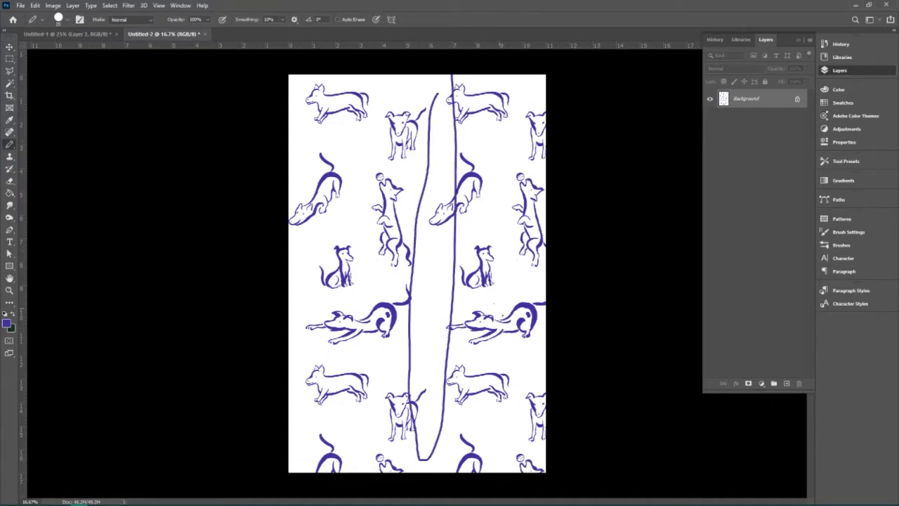
mouse_move(365, 344)
mouse_down()
mouse_move(289, 346)
mouse_move(542, 361)
mouse_up()
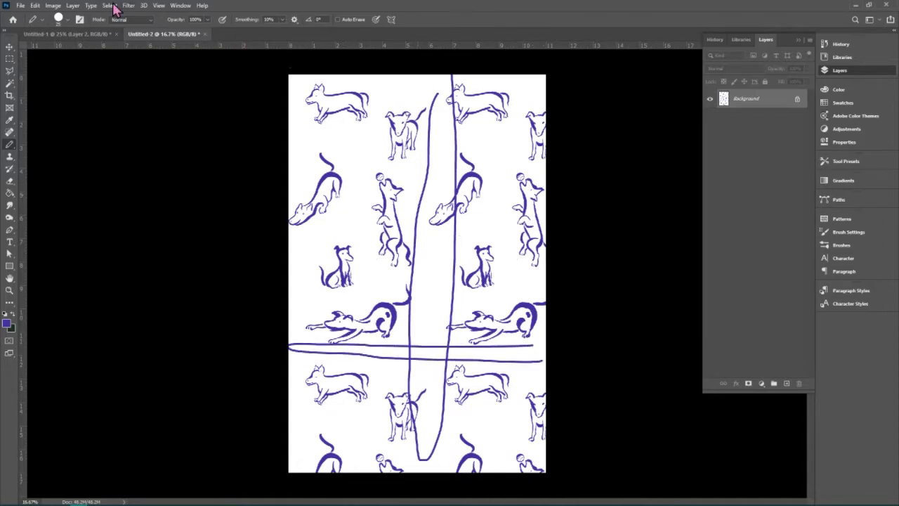
click(21, 6)
mouse_move(39, 8)
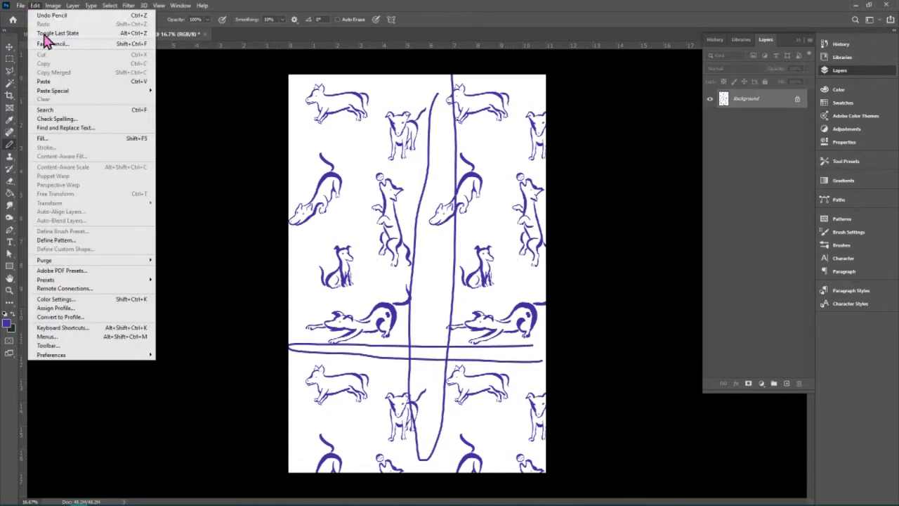
click(756, 129)
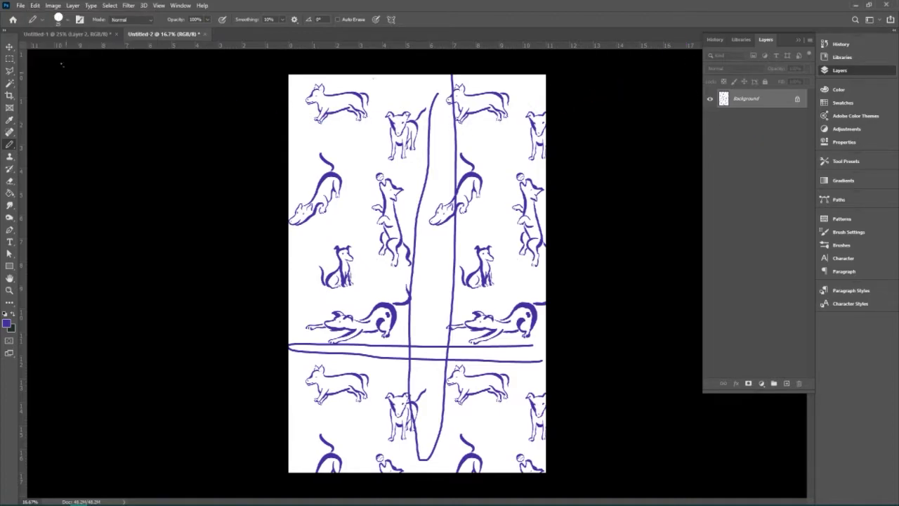
Fill the whole marked-up page with the second saved dog pattern, using Normal mode and 100% opacity
click(9, 45)
click(37, 6)
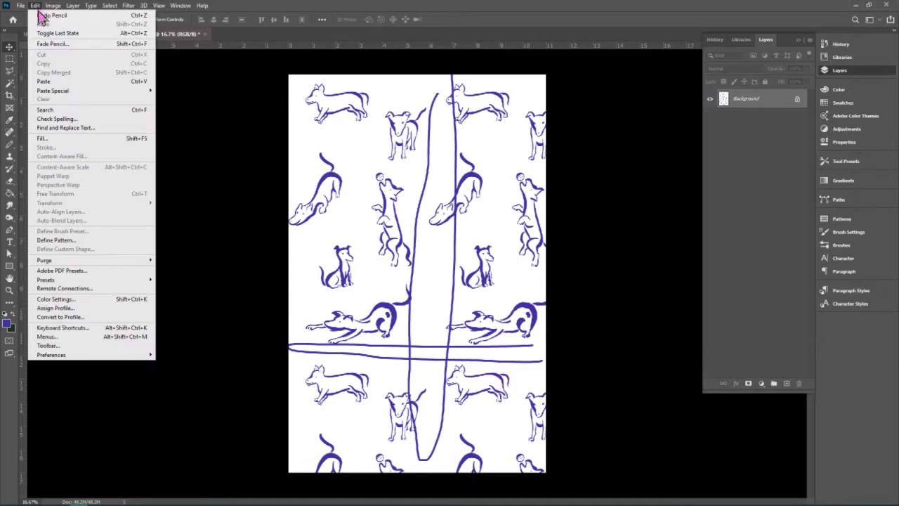
click(58, 138)
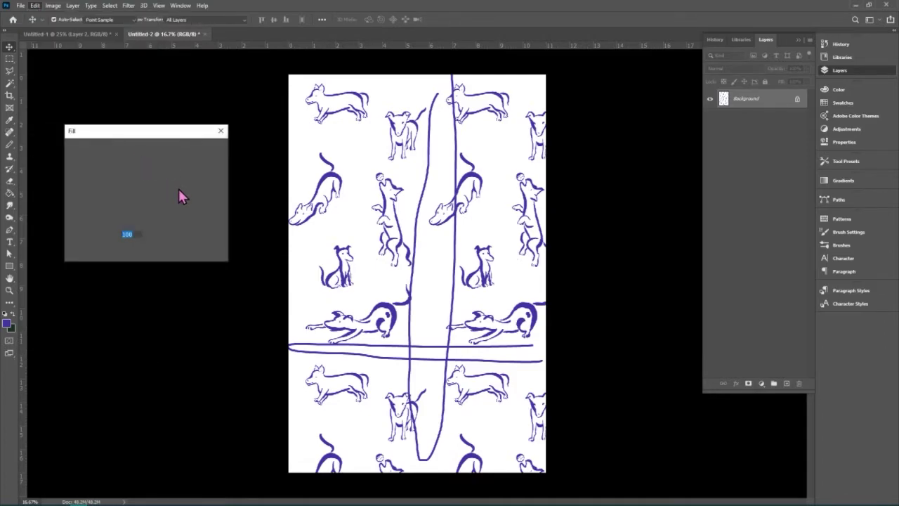
click(139, 176)
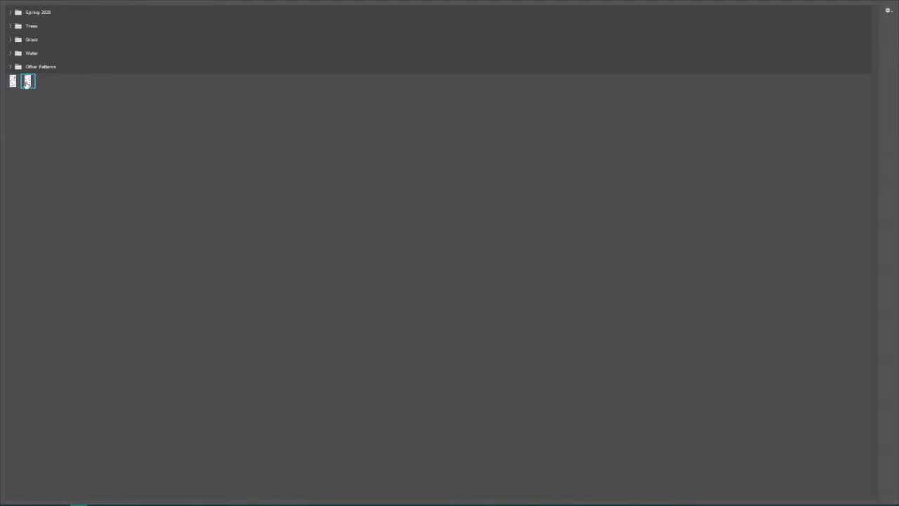
double_click(27, 82)
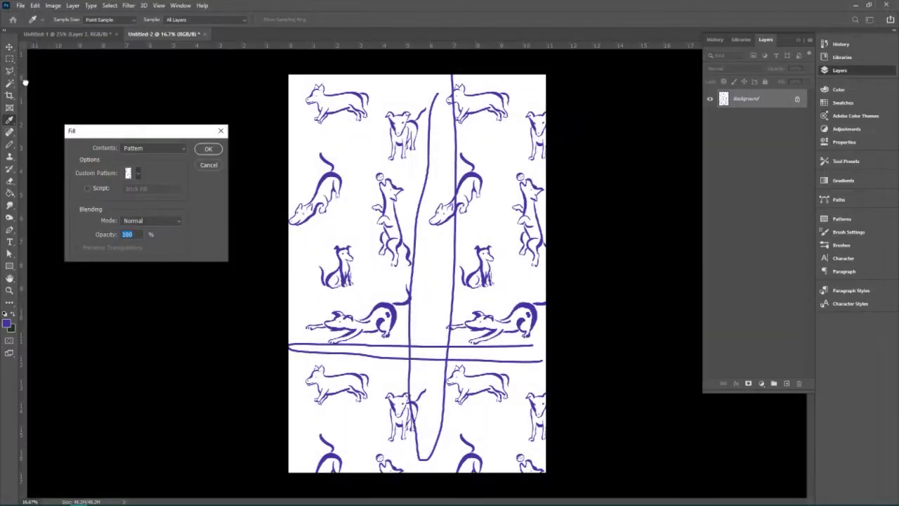
click(208, 153)
key(v)
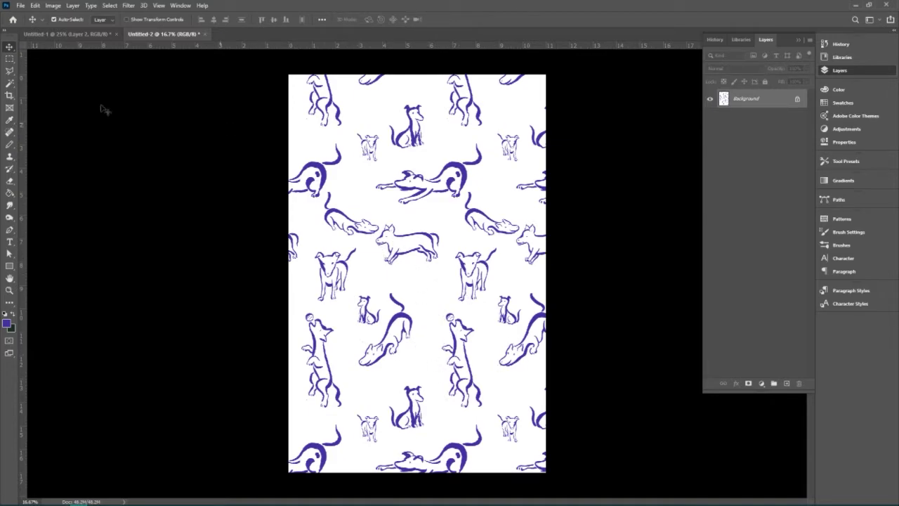
Circle the gap above the lower seated dog with the Pencil tool, and undo the stroke
click(9, 144)
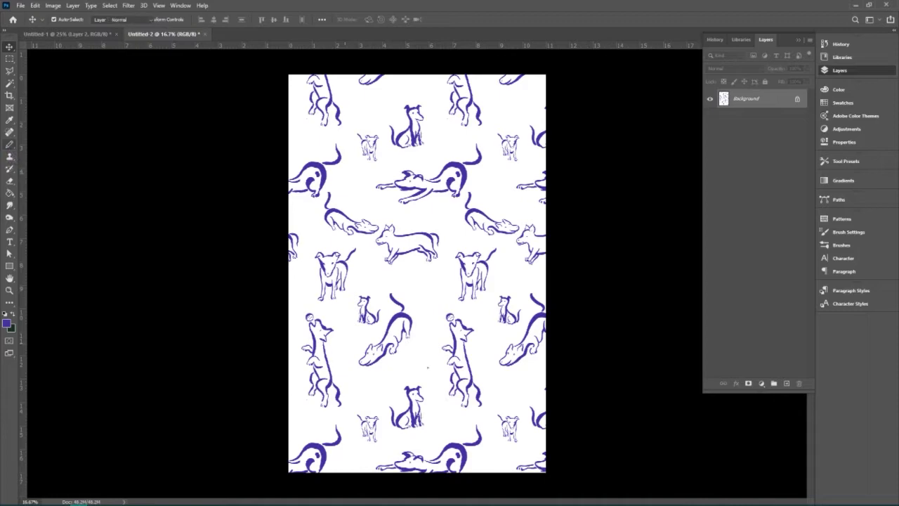
drag(429, 368, 419, 384)
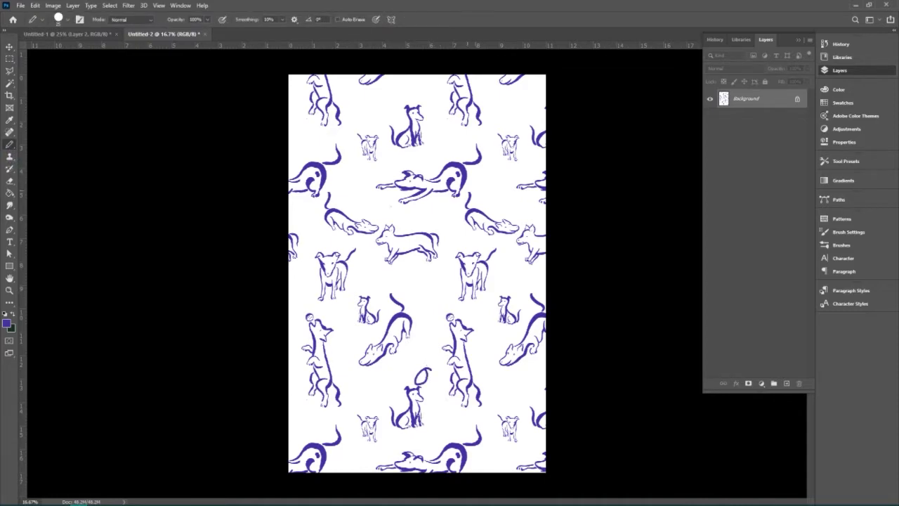
key(ctrl+z)
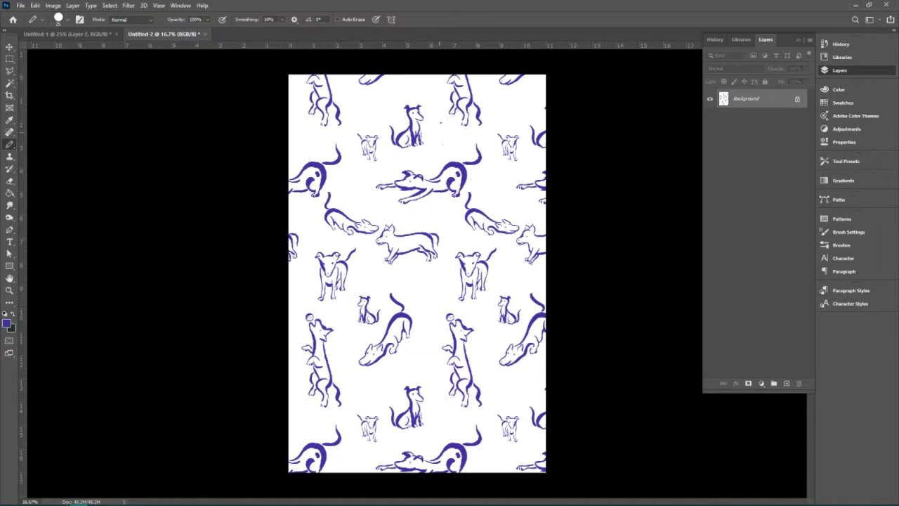
Create a new document from the Tabloid preset, 11 x 17 in at 300 ppi
click(9, 59)
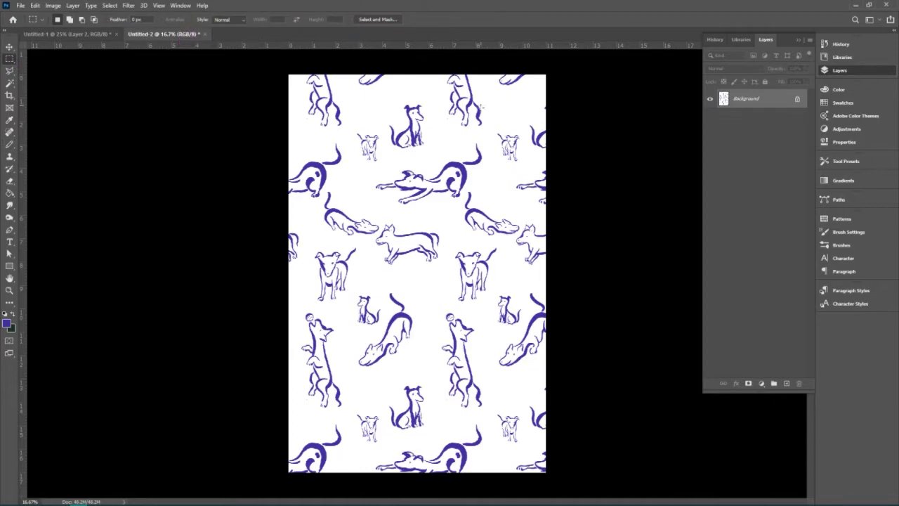
click(21, 5)
key(Escape)
key(ctrl+n)
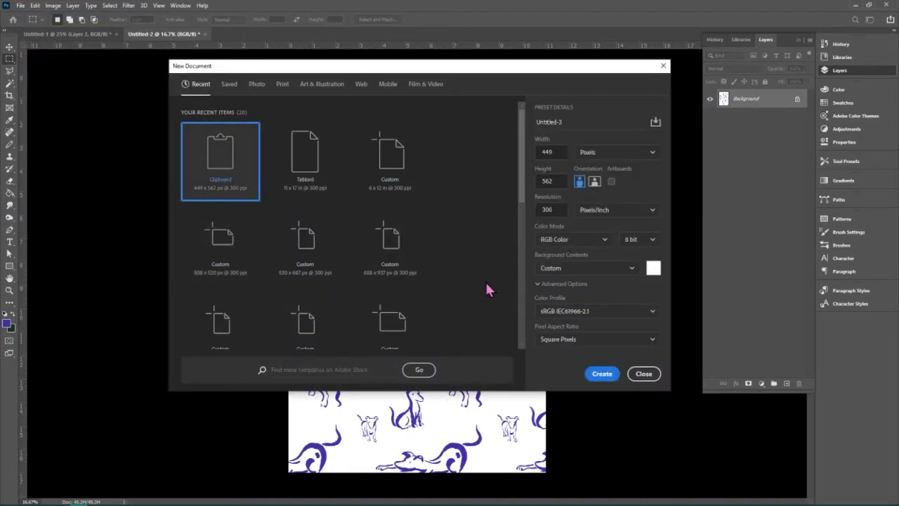
click(305, 155)
click(594, 375)
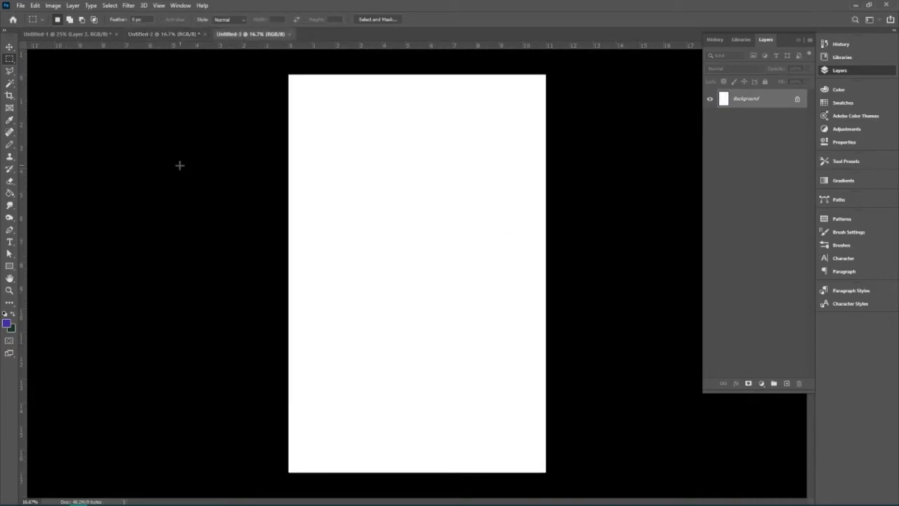
Fill the blank page with the dog pattern using the Brick Fill script, with pattern scale 0.25, spacing 0 and row offset 0
click(20, 5)
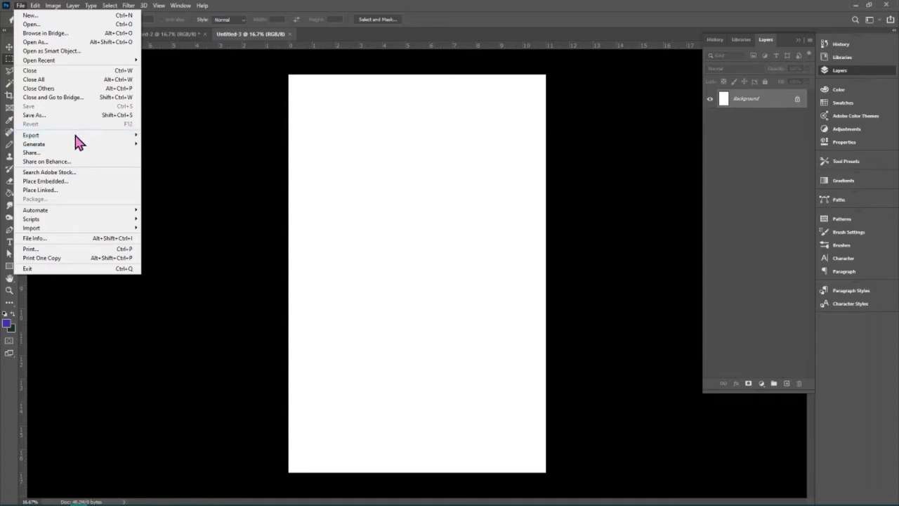
mouse_move(79, 141)
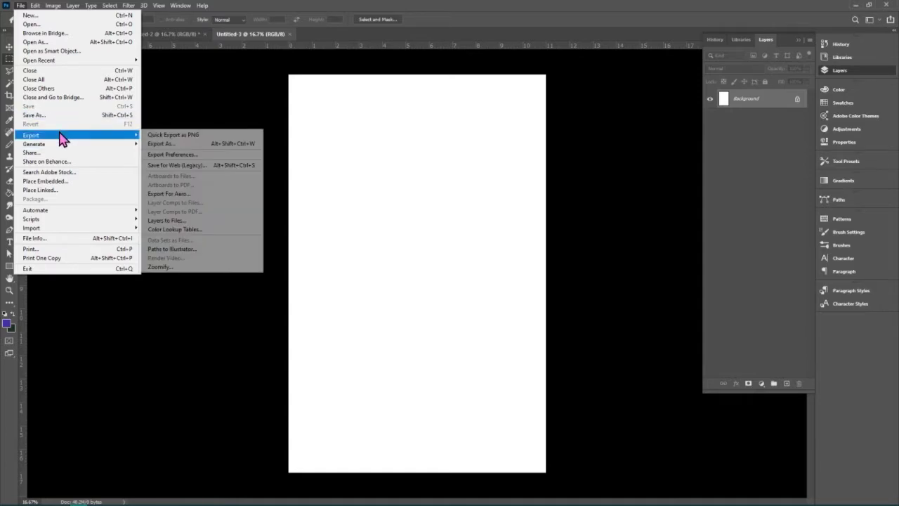
mouse_move(34, 5)
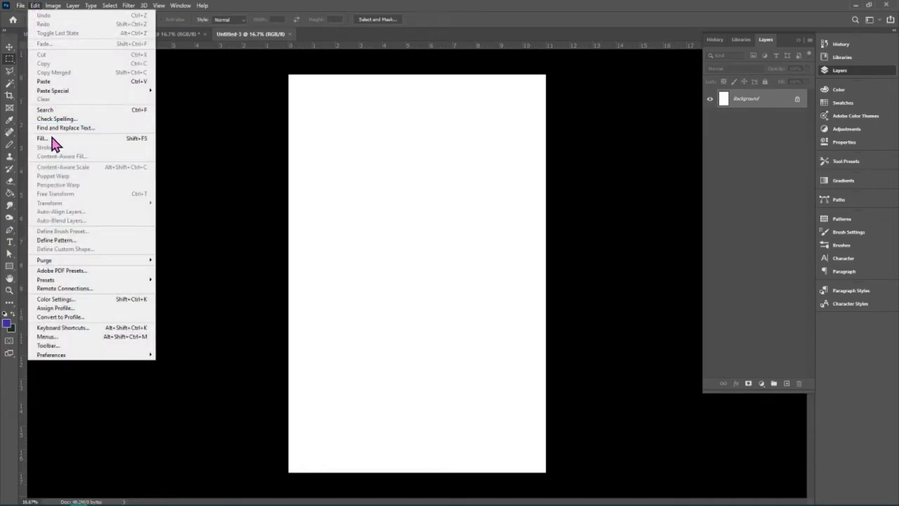
click(52, 139)
click(86, 188)
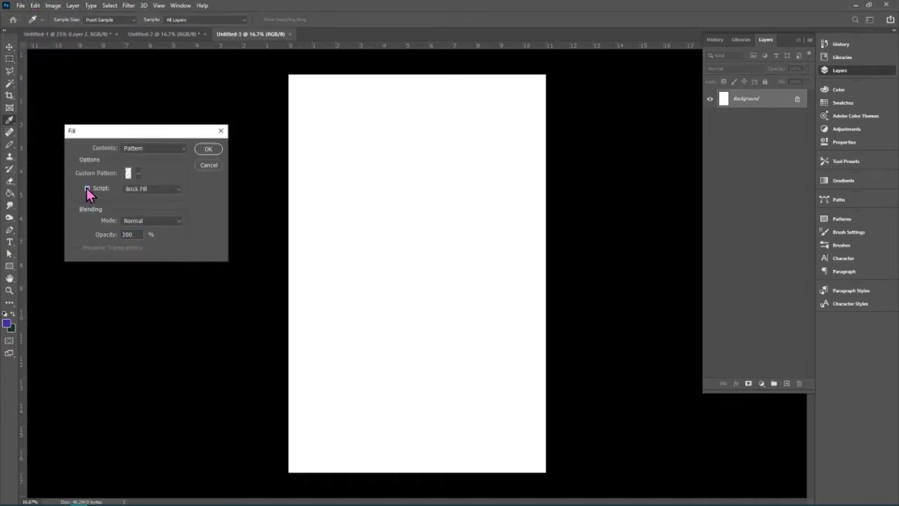
click(151, 189)
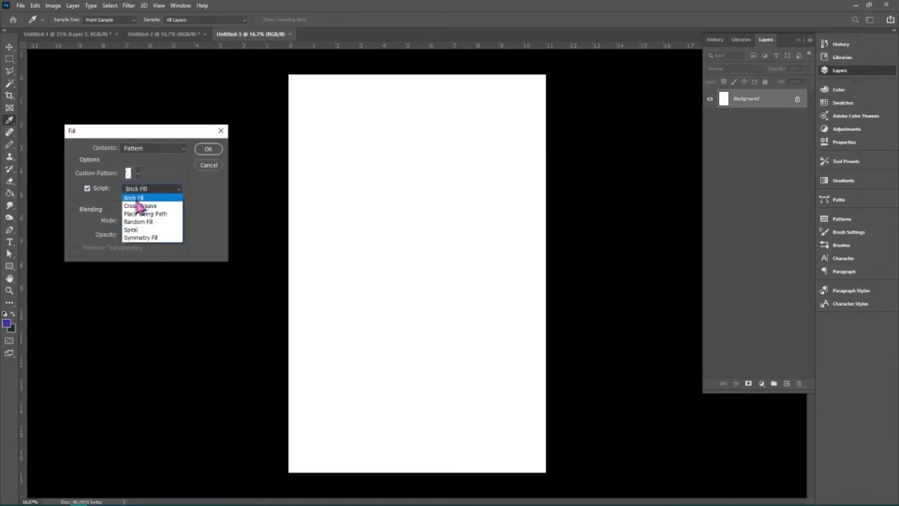
click(144, 197)
click(145, 189)
click(165, 196)
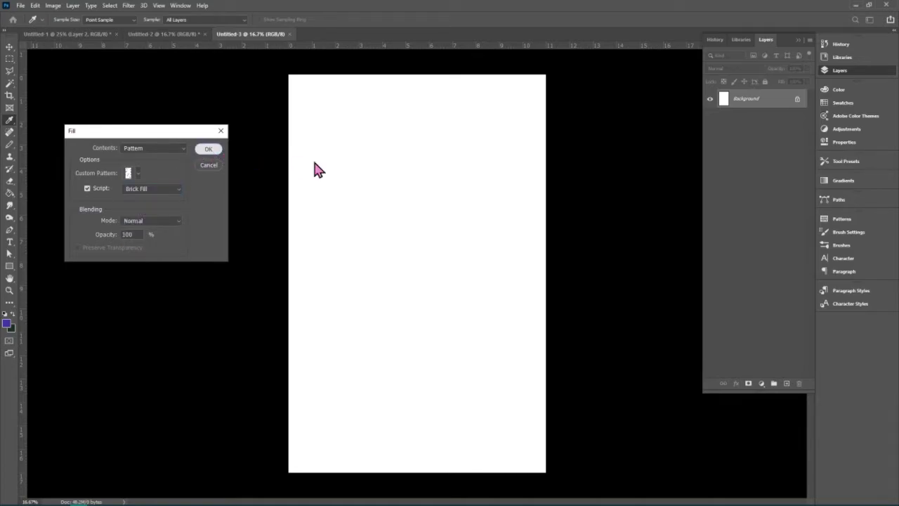
key(Return)
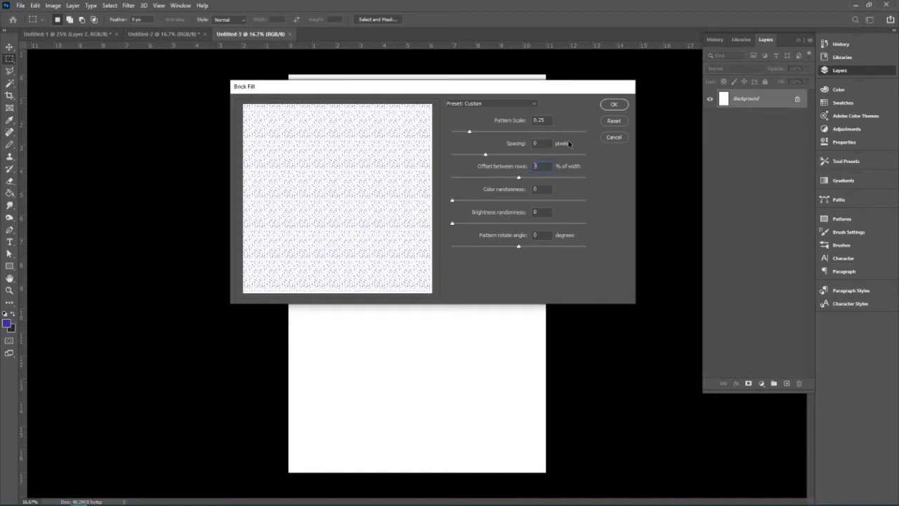
text(0)
click(614, 105)
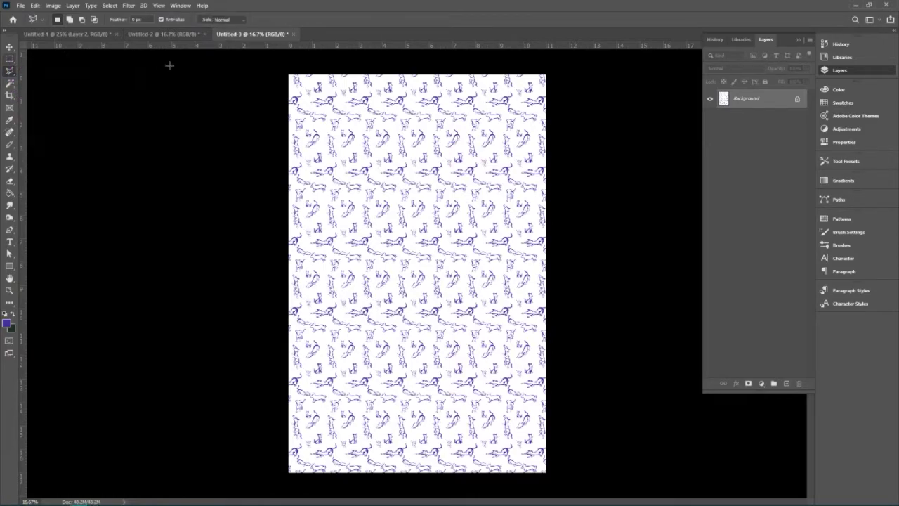
Marquee-select the left half of the page, and pick the last green swatch of the Cottagecore group as the Paint Bucket colour
drag(280, 67, 416, 477)
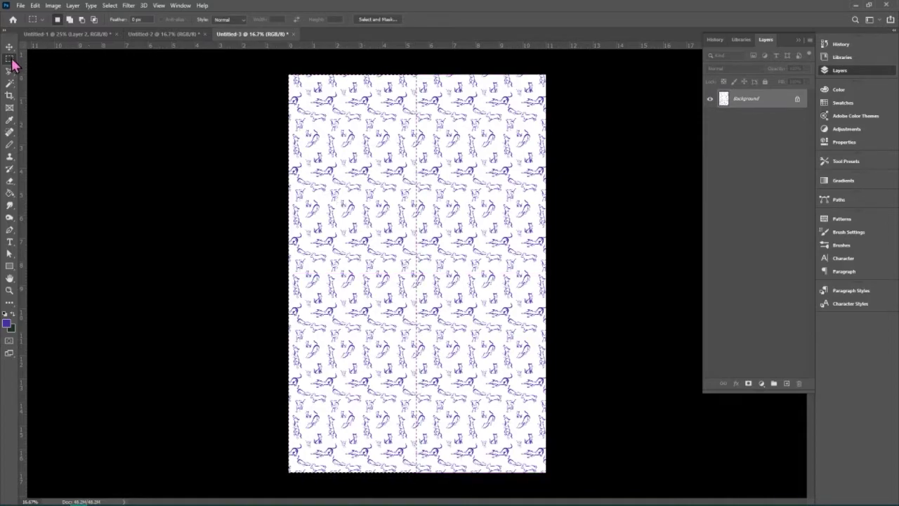
click(10, 202)
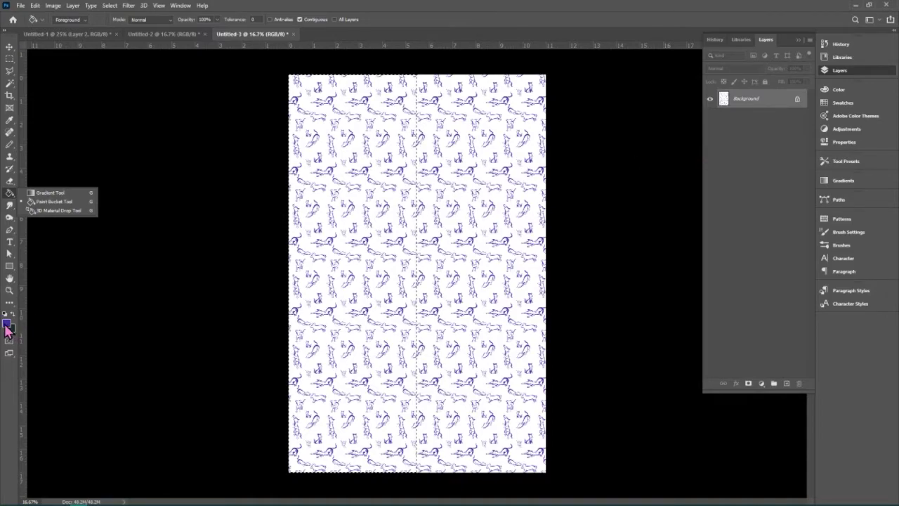
click(853, 103)
scroll(730, 211, down, 2)
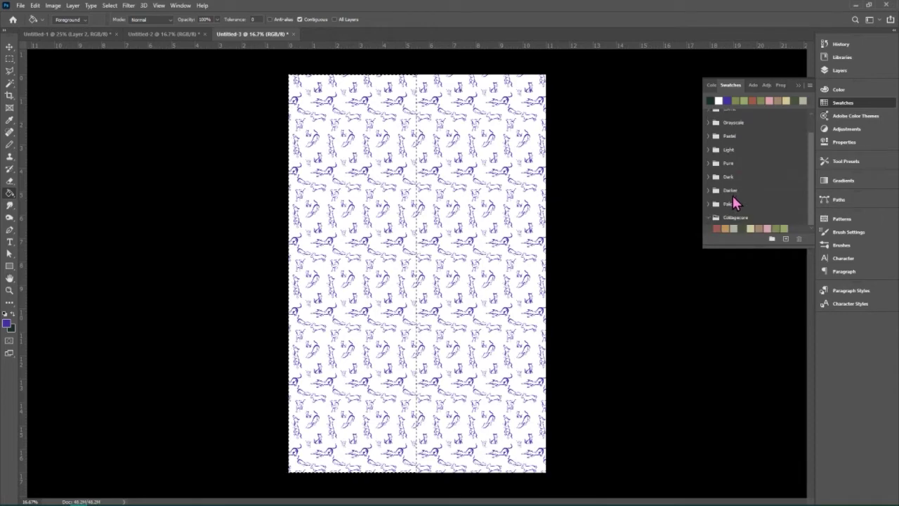
click(785, 227)
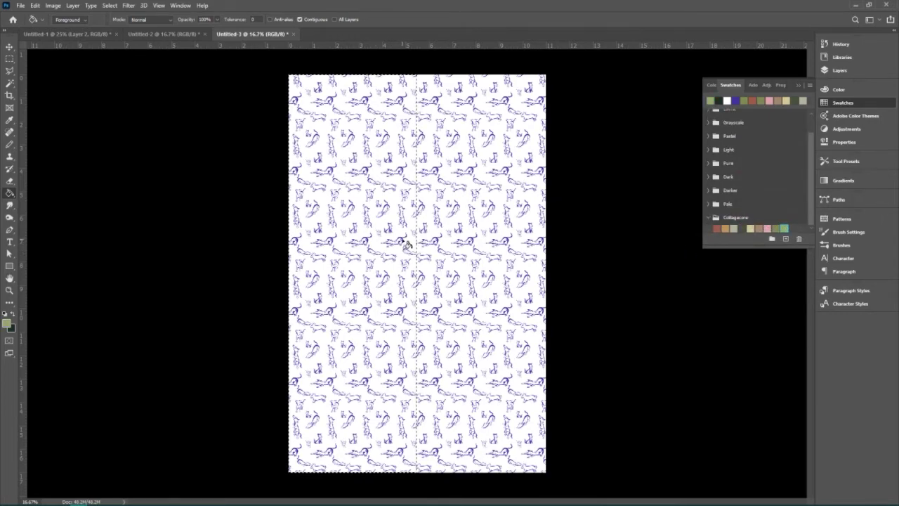
Try to recolour all dogs inside the selection green with the Paint Bucket, with Contiguous turned off
scroll(405, 242, up, 2)
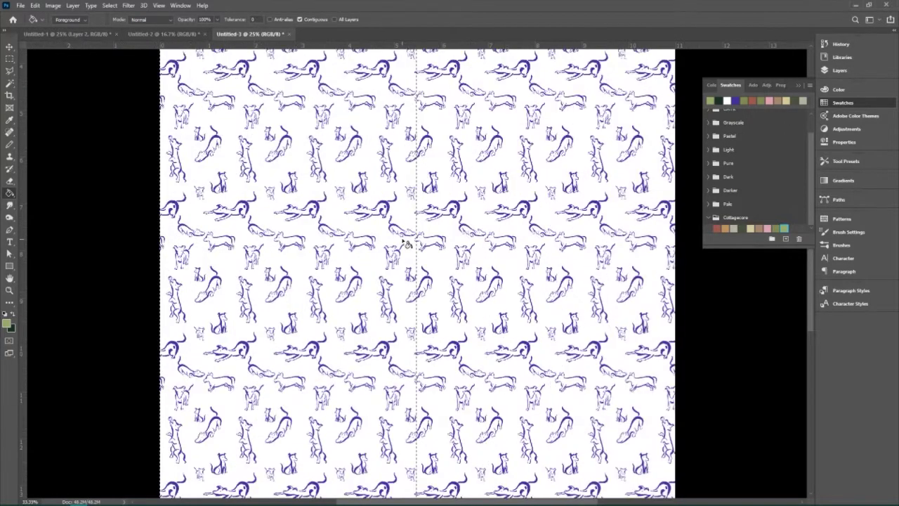
click(388, 209)
click(299, 20)
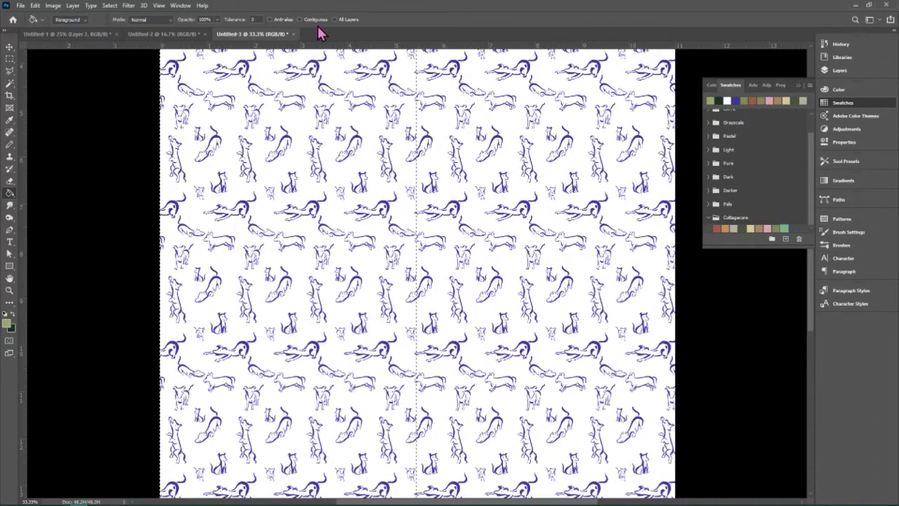
click(389, 212)
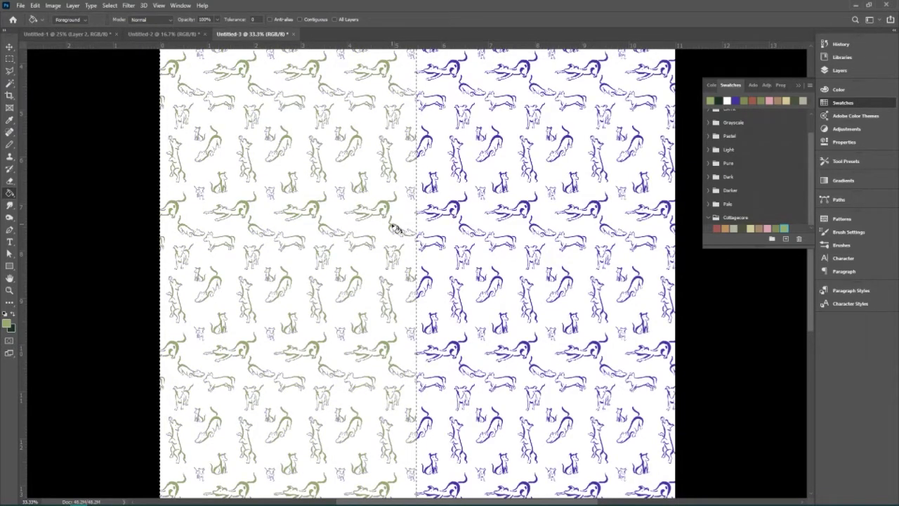
Check the outline edges of the recoloured dogs up close, and undo the green Paint Bucket fill
key(ctrl+plus)
key(ctrl+plus)
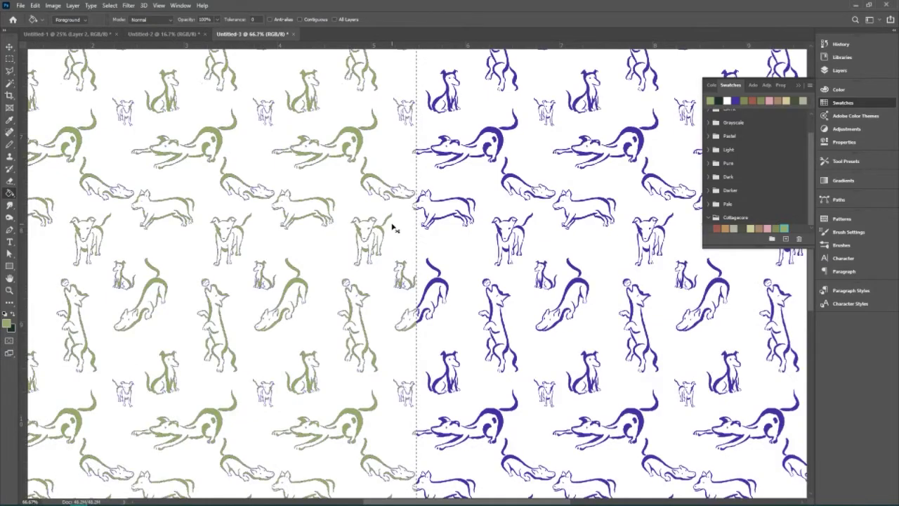
key(ctrl+plus)
key(ctrl+plus)
key(ctrl+plus)
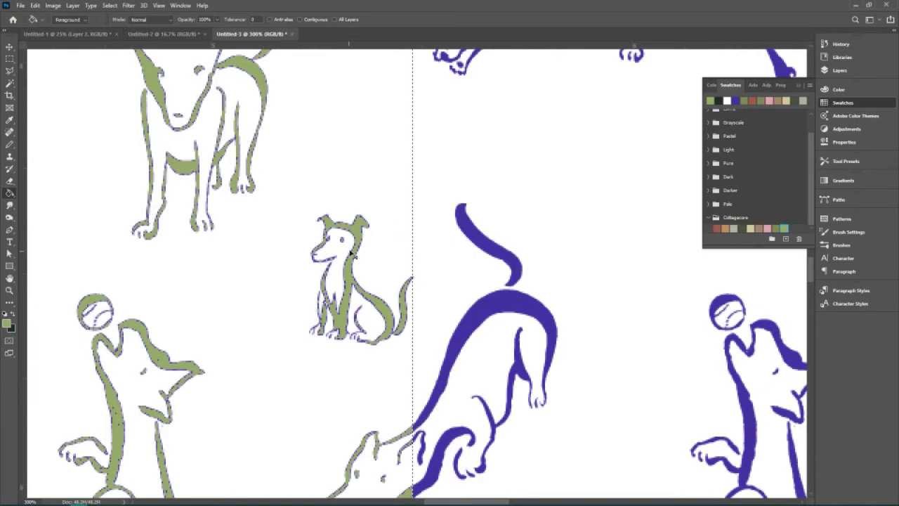
key(ctrl+z)
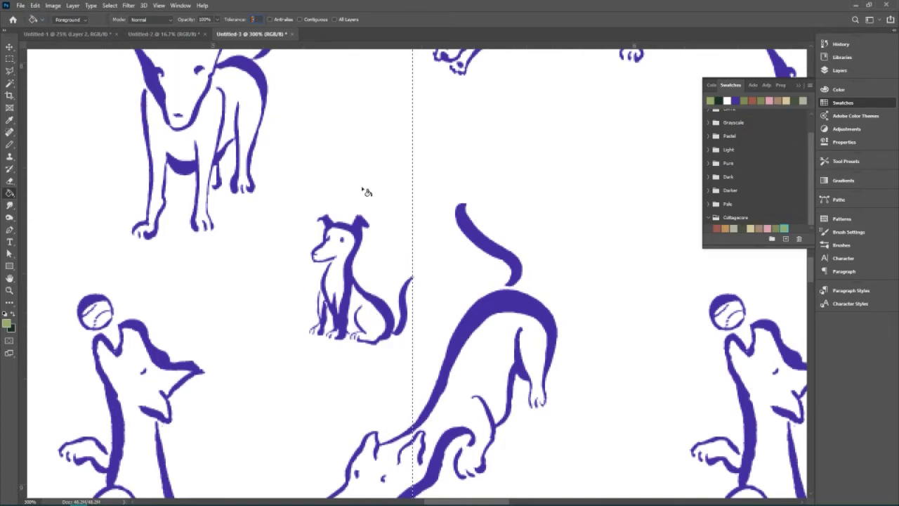
click(34, 5)
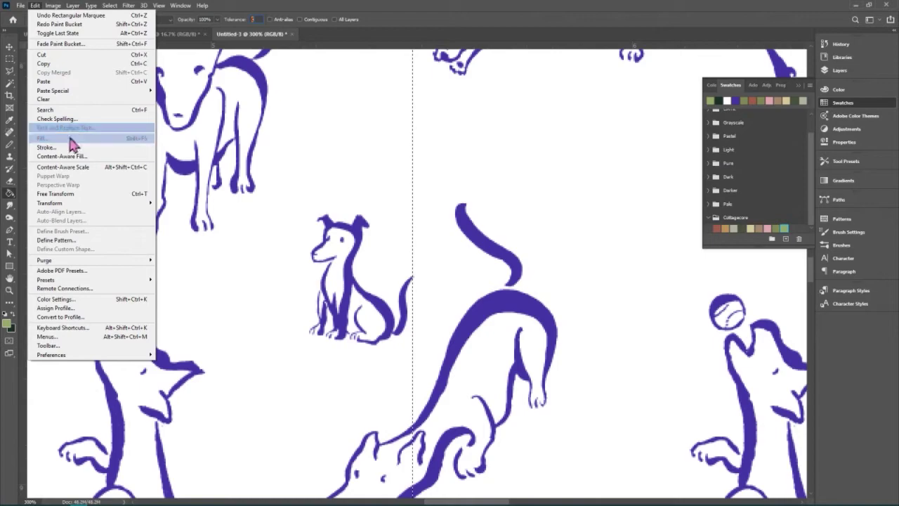
click(391, 324)
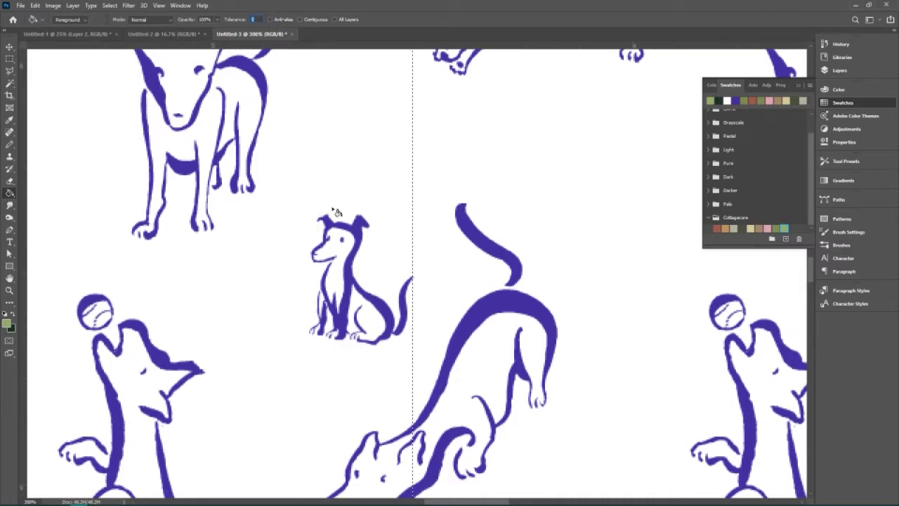
key(ctrl+minus)
key(ctrl+minus)
key(ctrl+minus)
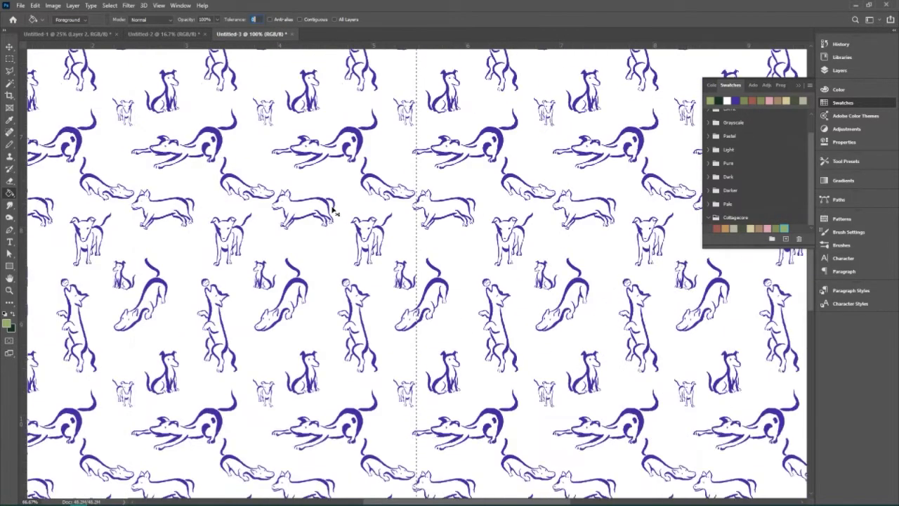
key(ctrl+minus)
key(ctrl+minus)
key(ctrl+minus)
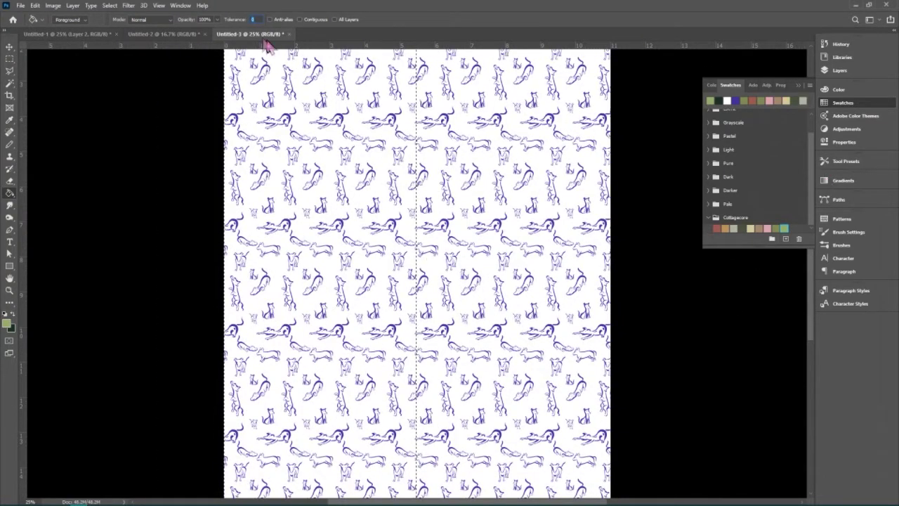
Save the original blue dog tile from the Untitled-1 document as Straight Repeat CW1 in the Color Reduction in Photoshop folder
click(102, 36)
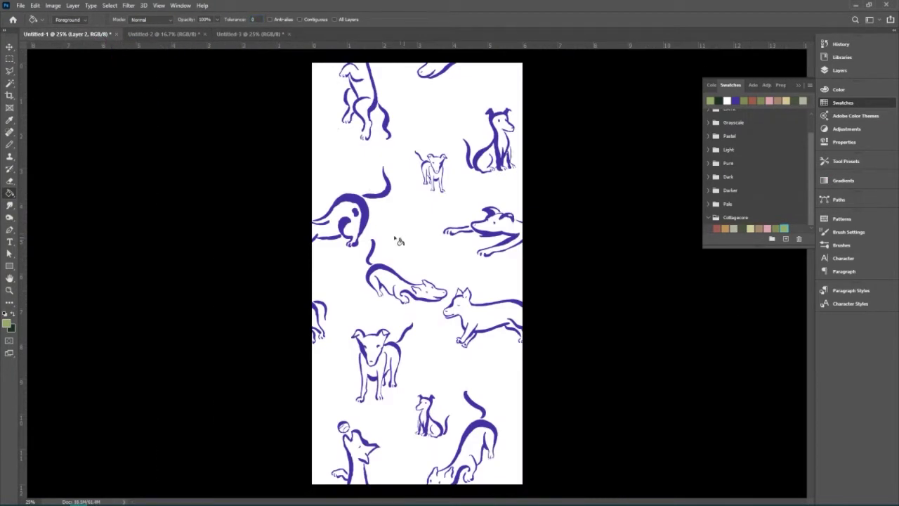
key(ctrl+plus)
key(ctrl+plus)
key(ctrl+plus)
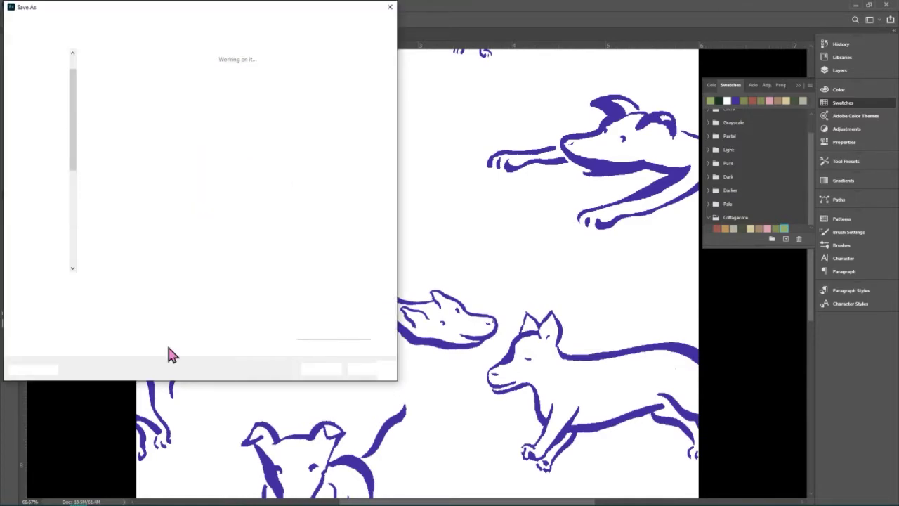
text(Stra)
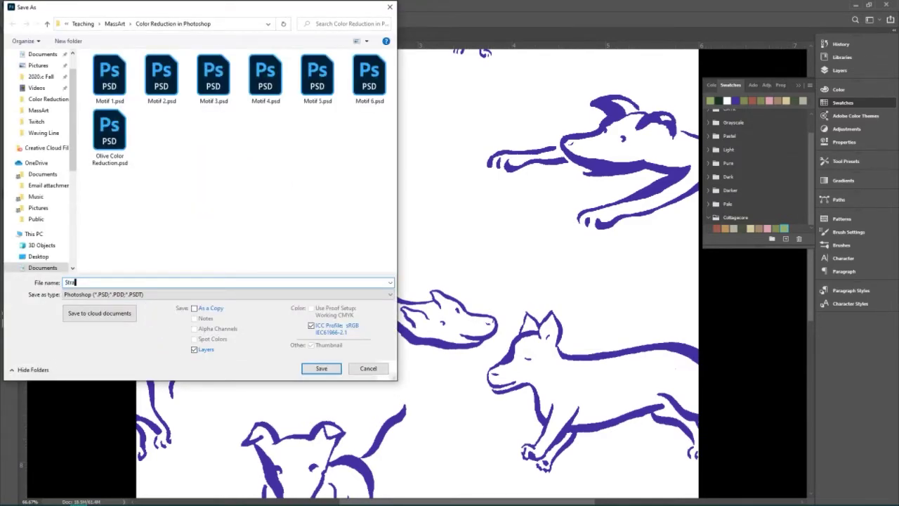
text(ight Repeat CW1)
click(319, 369)
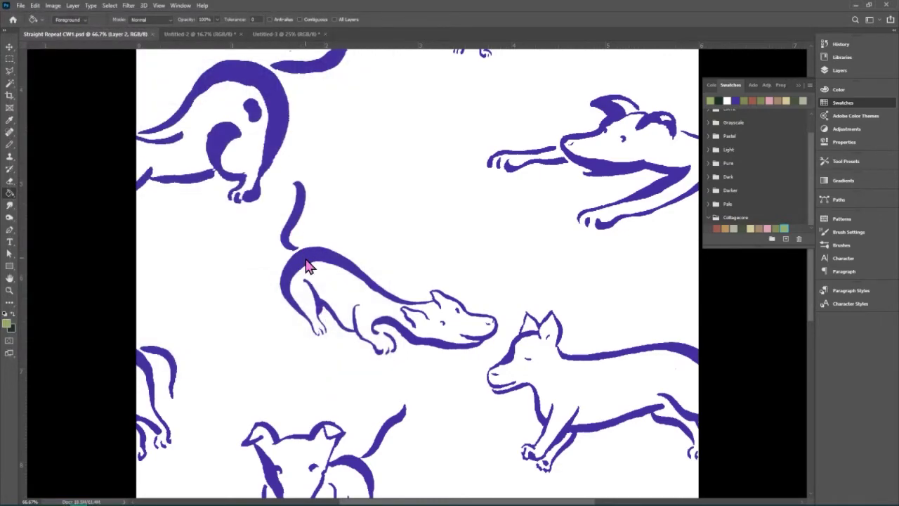
Merge the layers from Motif 4 through Motif 6 into one, and recolour all dogs Cottagecore green with the Paint Bucket
click(309, 262)
key(ctrl+z)
click(848, 47)
click(843, 70)
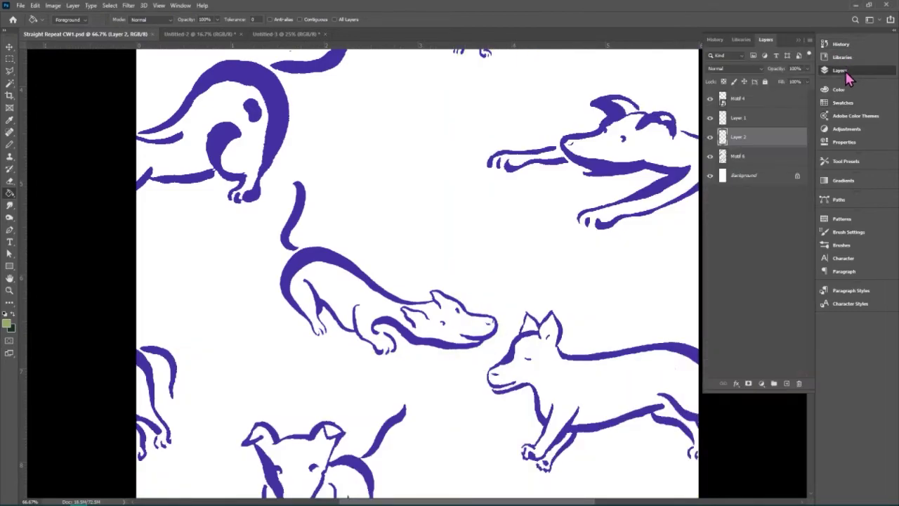
click(744, 99)
shift+click(745, 156)
right_click(747, 125)
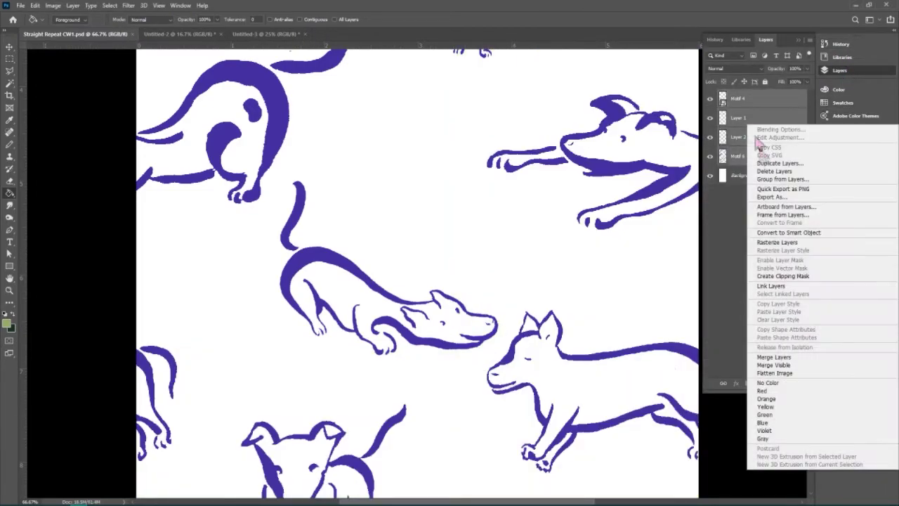
click(819, 357)
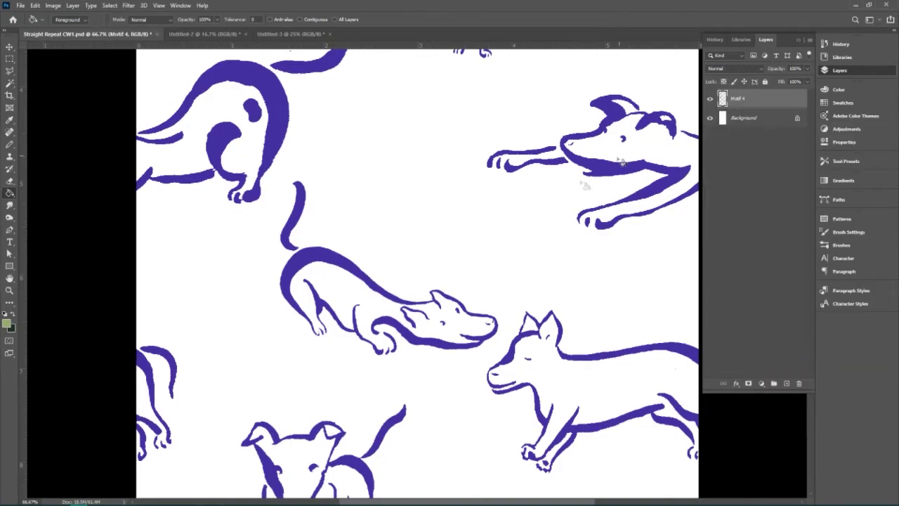
click(344, 263)
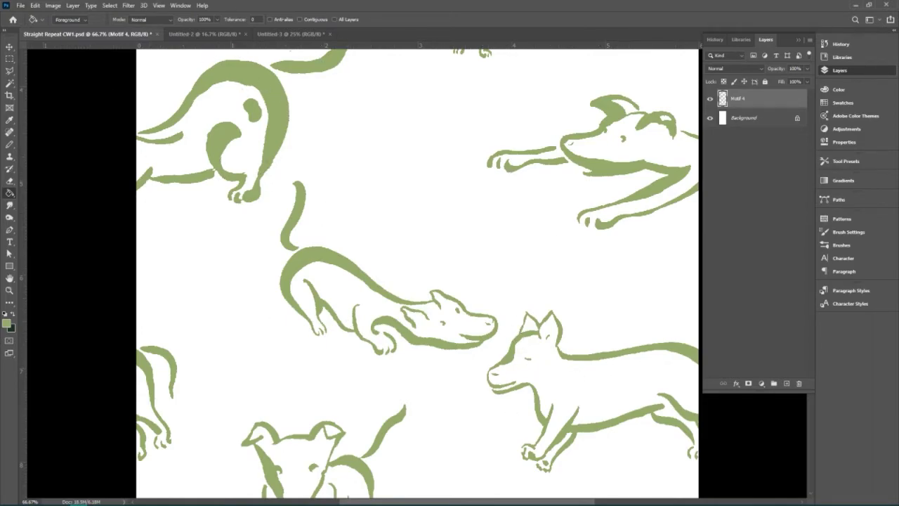
Save the green version of the dog tile as a separate Photoshop file named Straight Repeat CW2
click(20, 5)
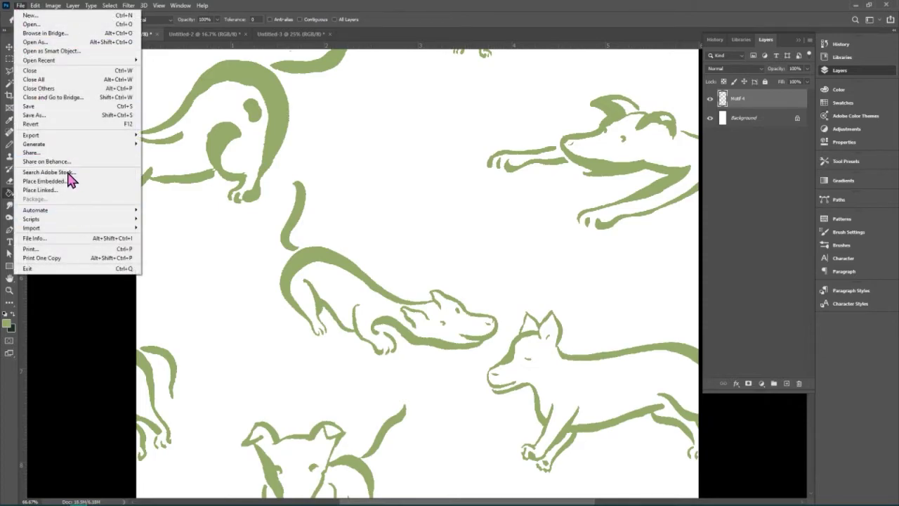
mouse_move(61, 137)
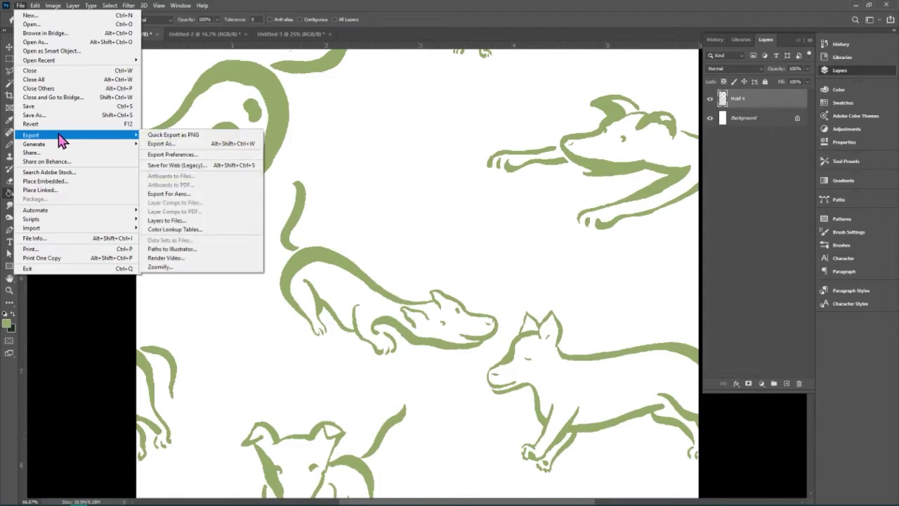
click(56, 115)
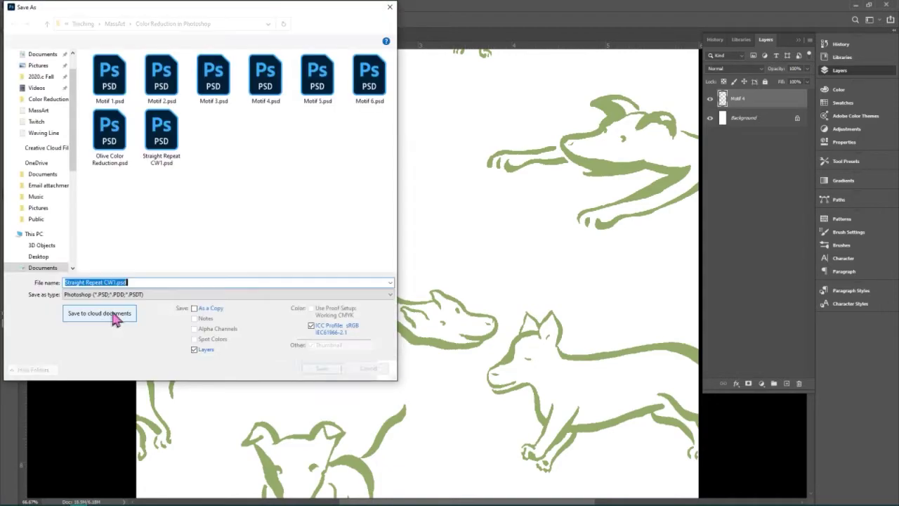
click(115, 282)
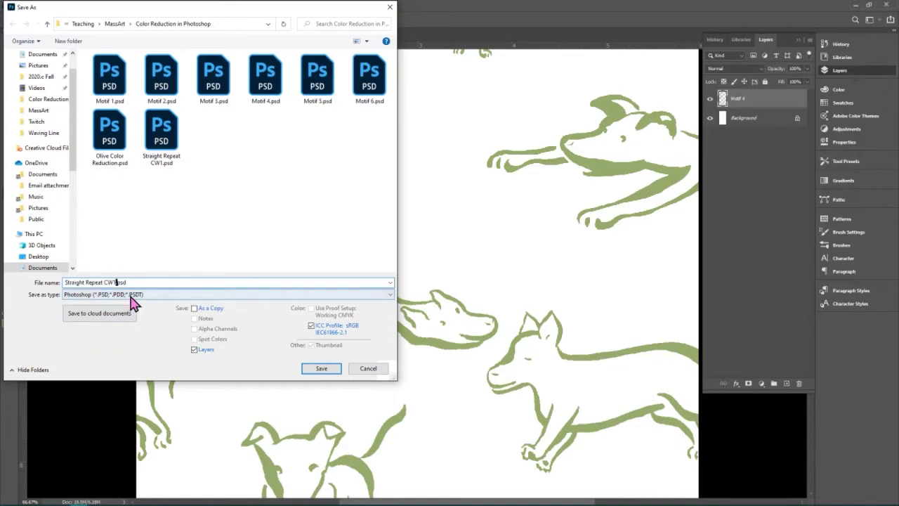
key(BackSpace)
text(2)
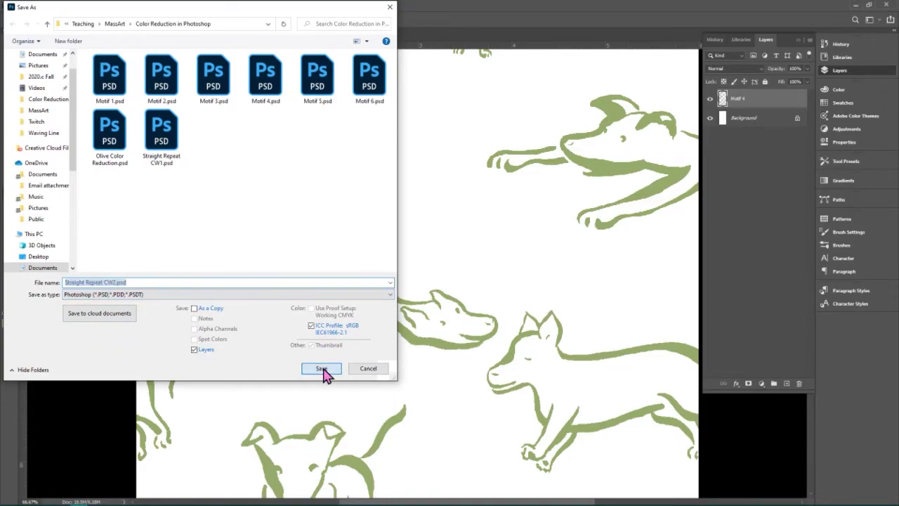
click(326, 371)
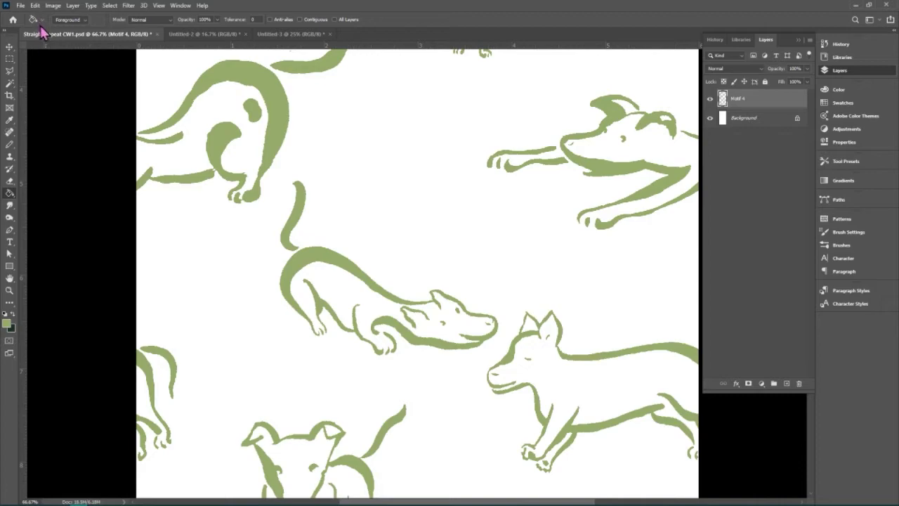
Define the green dog tile as a pattern, accepting the suggested name
click(35, 6)
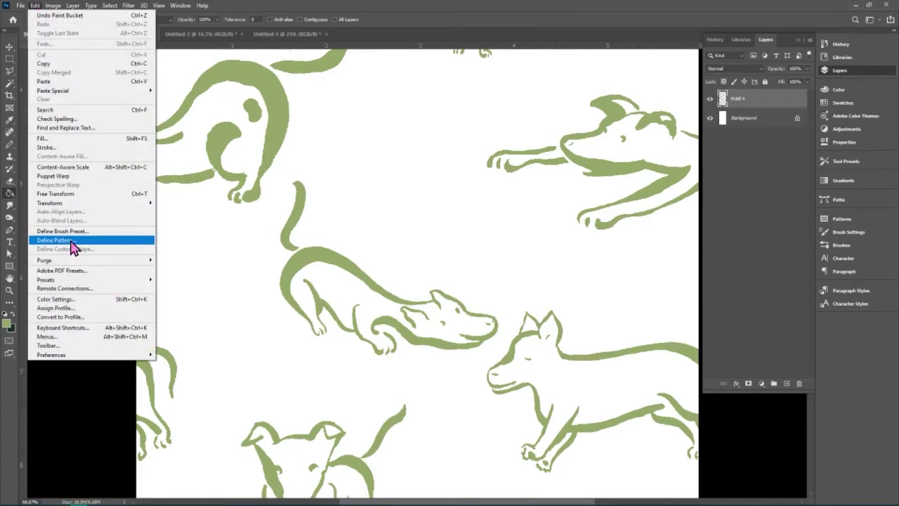
click(70, 240)
click(521, 172)
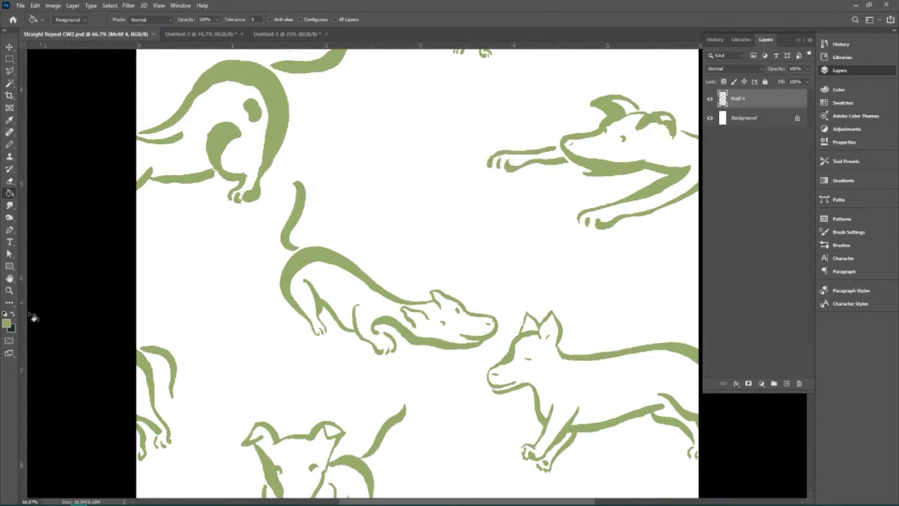
Recolour all dogs in the tile with the pink Cottagecore swatch using the Paint Bucket
click(842, 104)
scroll(813, 234, down, 3)
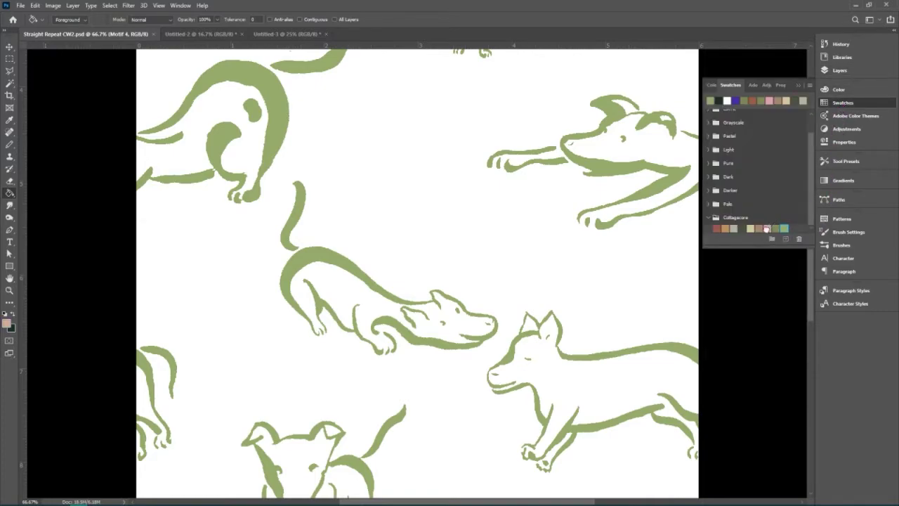
click(766, 229)
click(320, 259)
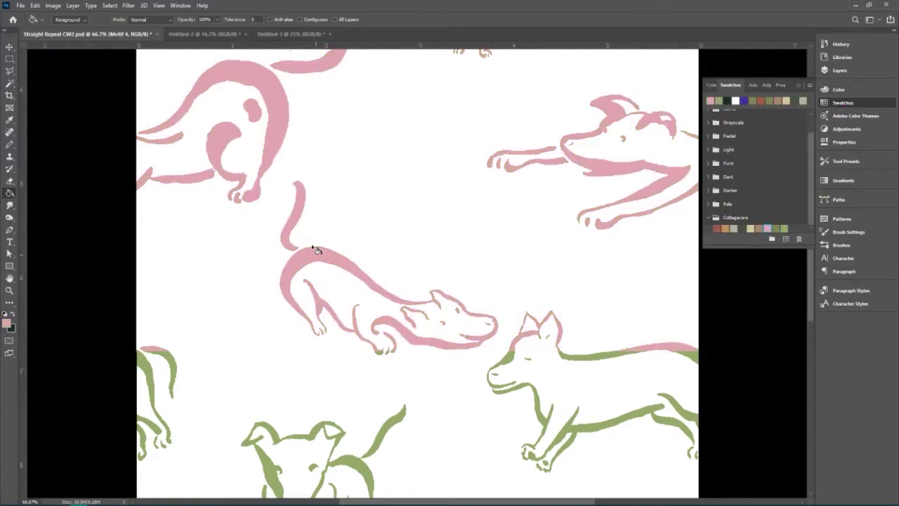
Define the pink dog tile as a pattern under the suggested name, and save the file as Straight Repeat CW3
click(34, 6)
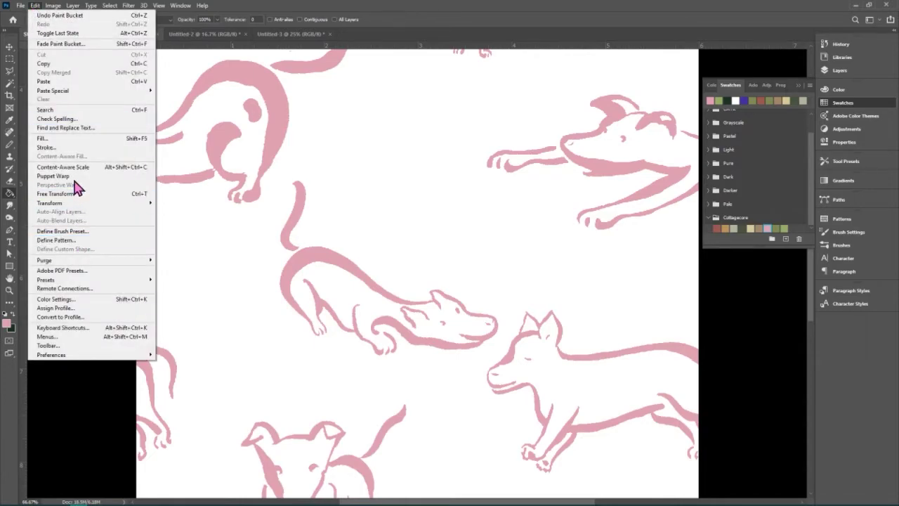
click(73, 239)
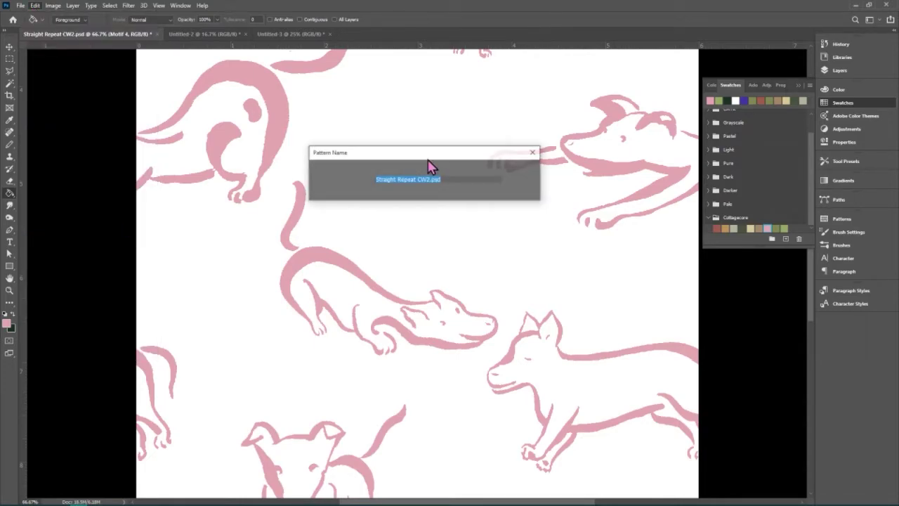
click(523, 173)
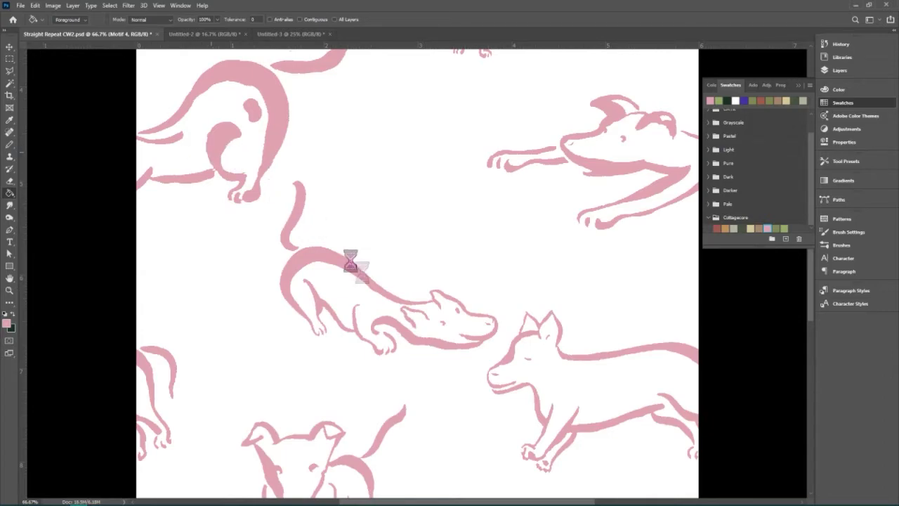
key(ctrl+shift+s)
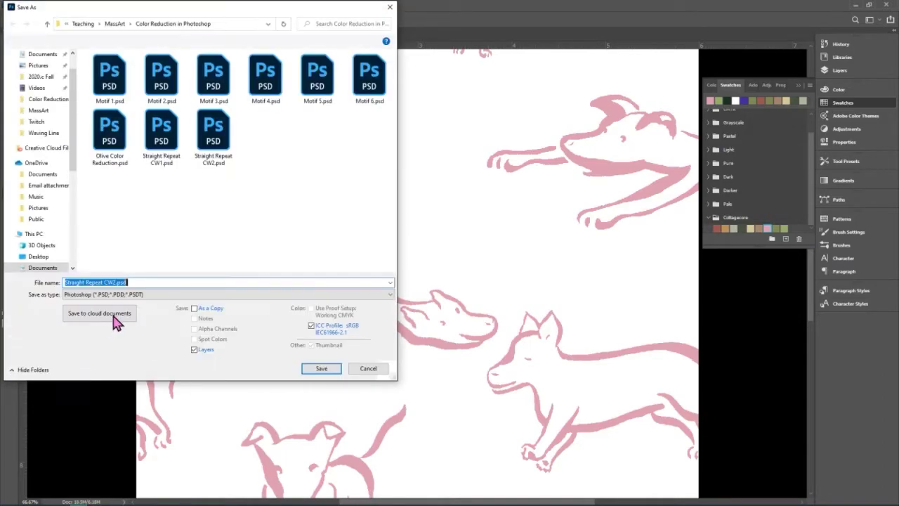
click(116, 281)
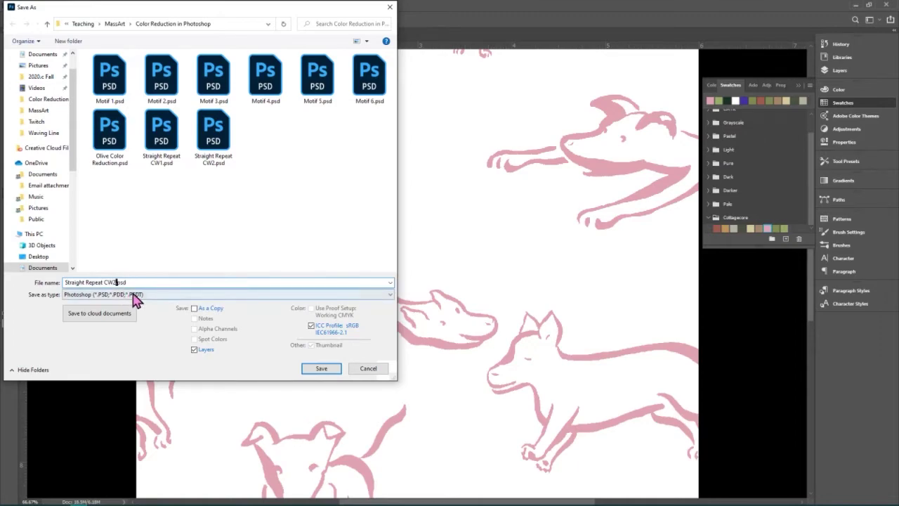
key(Return)
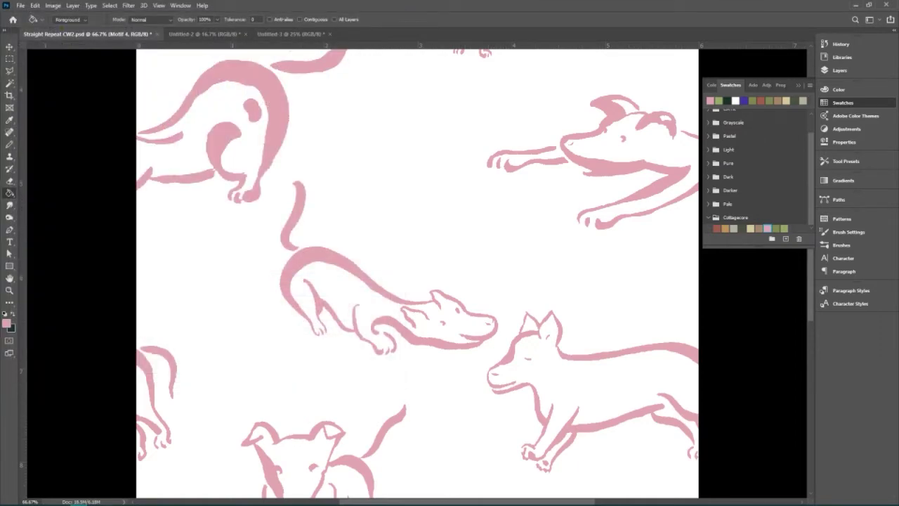
In the Untitled-3 document, unlock the Background layer, add an empty layer above it and hide the old pattern layer
click(286, 36)
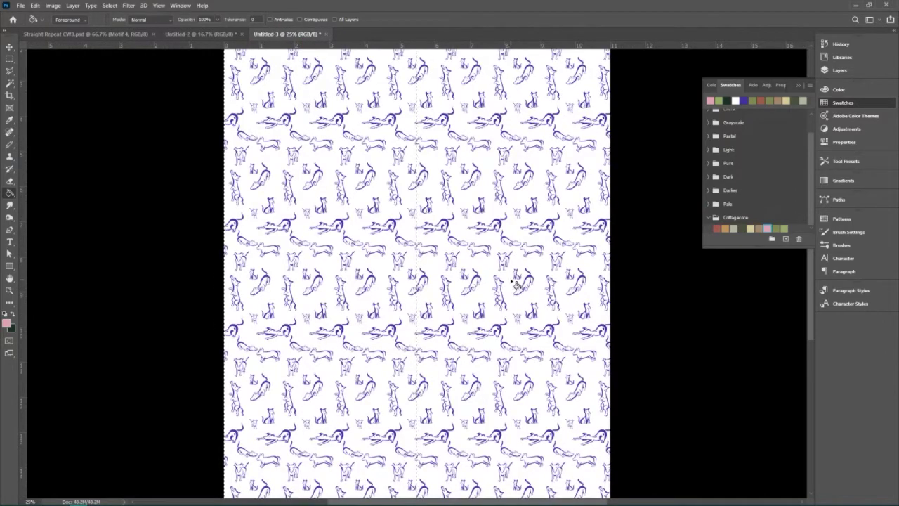
key(ctrl+minus)
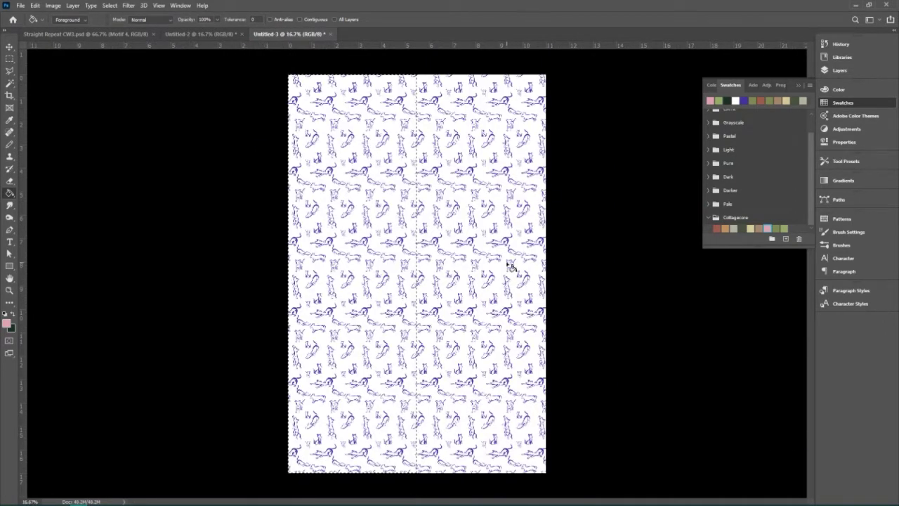
click(845, 70)
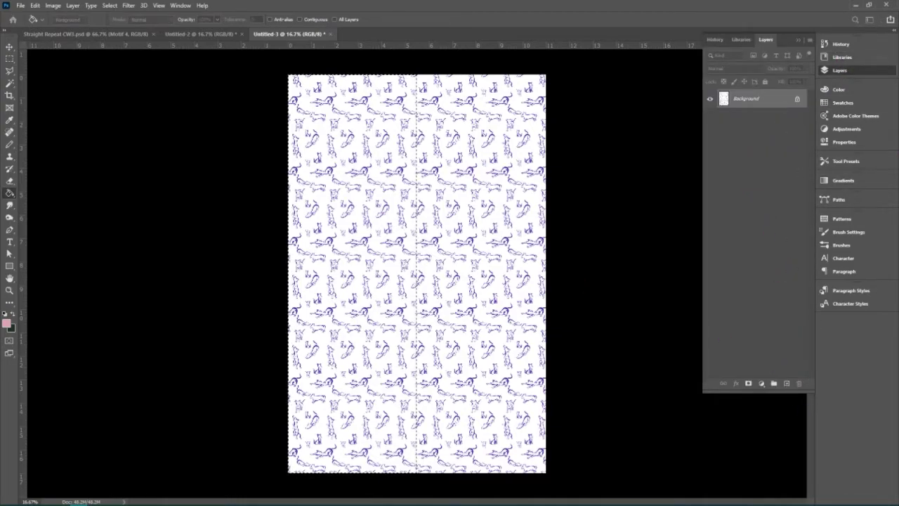
drag(797, 98, 797, 384)
click(787, 384)
click(710, 118)
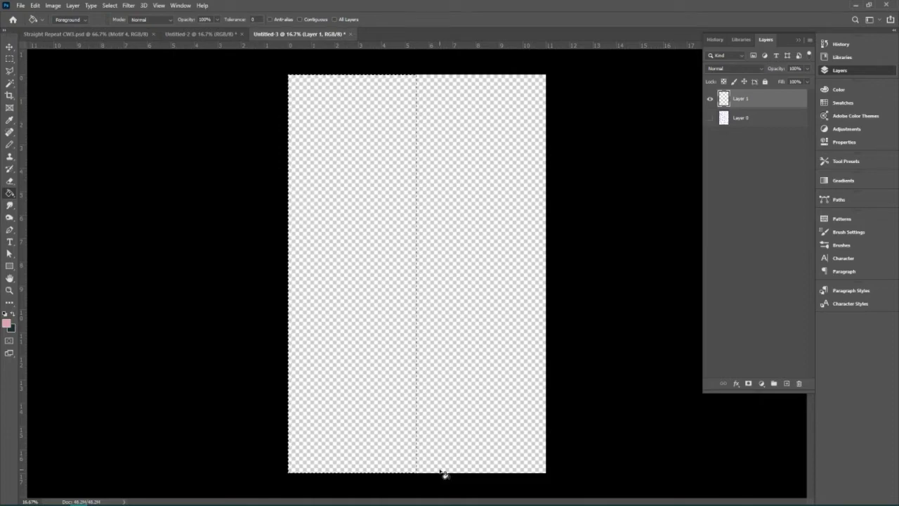
Fill the selected left half of the new layer with the blue dog pattern using the Brick Fill script
click(9, 58)
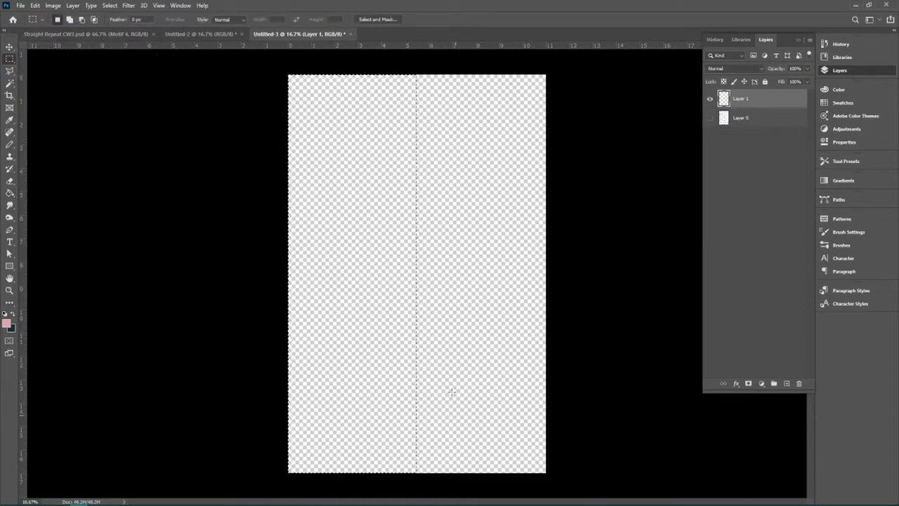
click(36, 6)
click(53, 139)
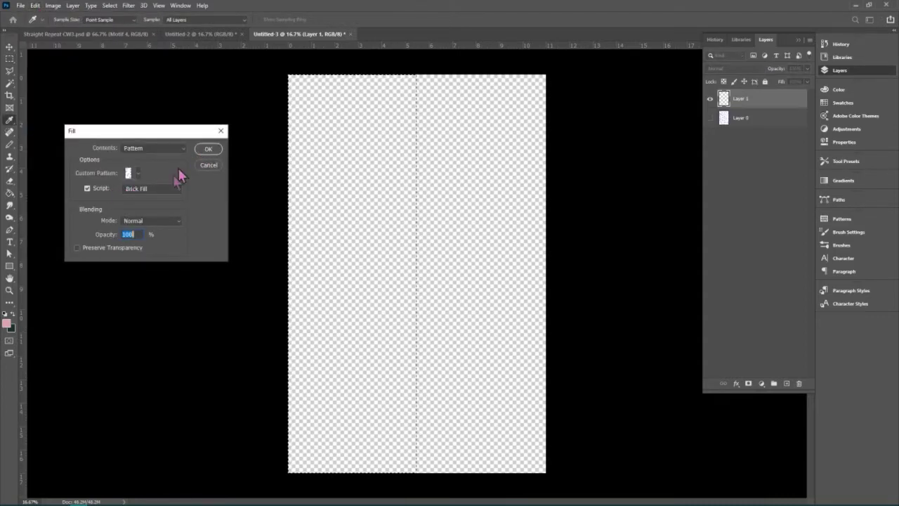
click(208, 148)
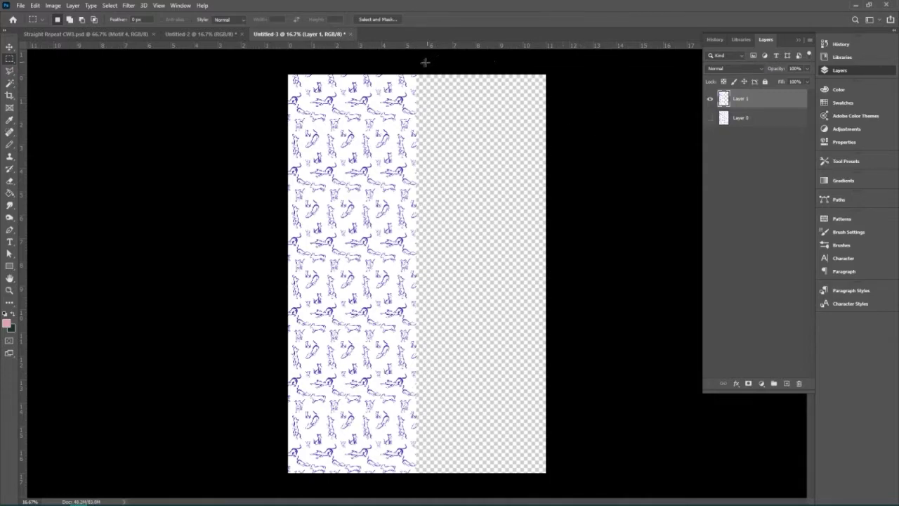
Fill the empty right half of the page with the green dog pattern using the Brick Fill script, and deselect it
drag(556, 485, 417, 56)
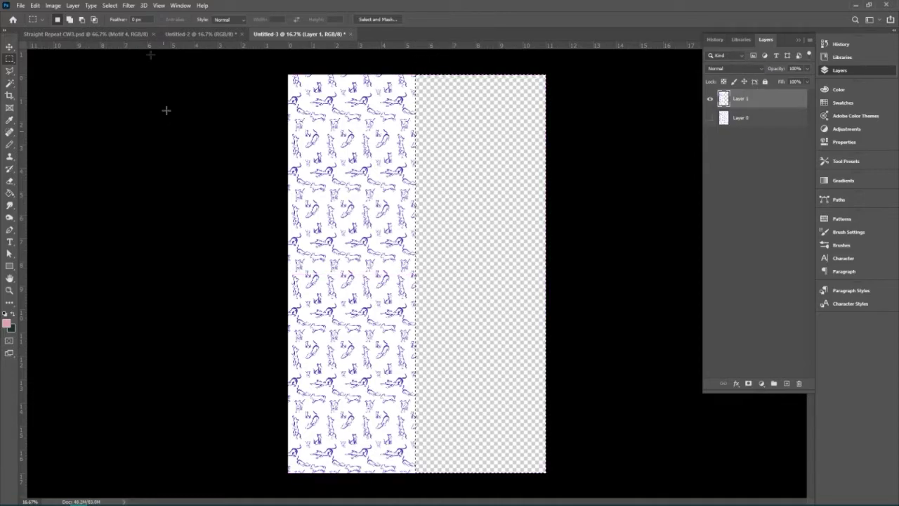
click(35, 5)
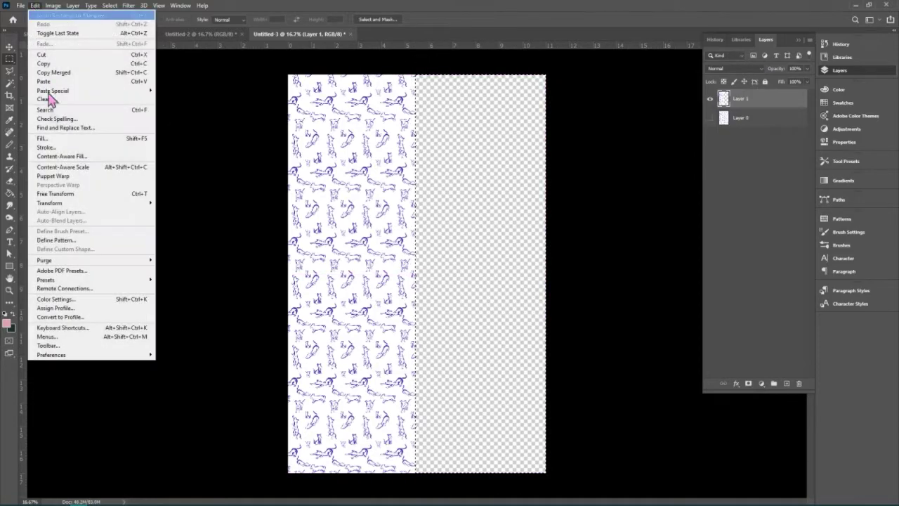
click(43, 138)
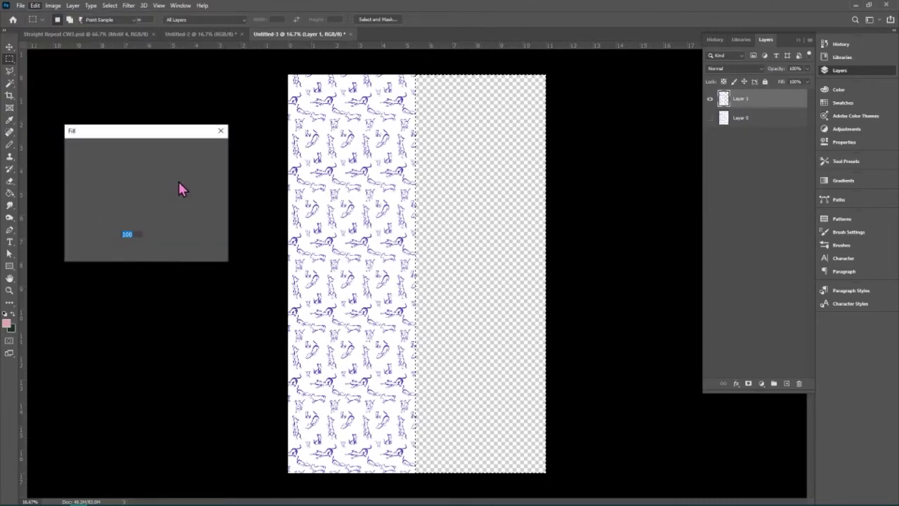
click(137, 173)
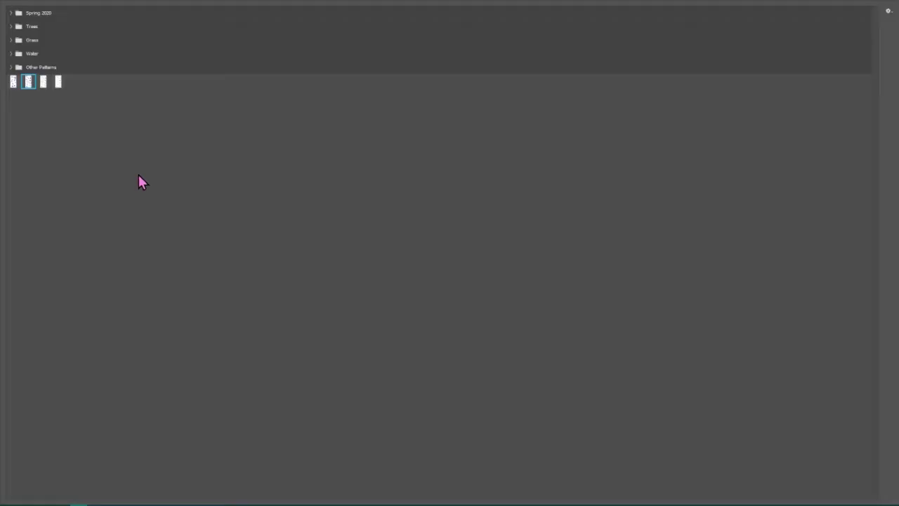
click(46, 82)
key(Return)
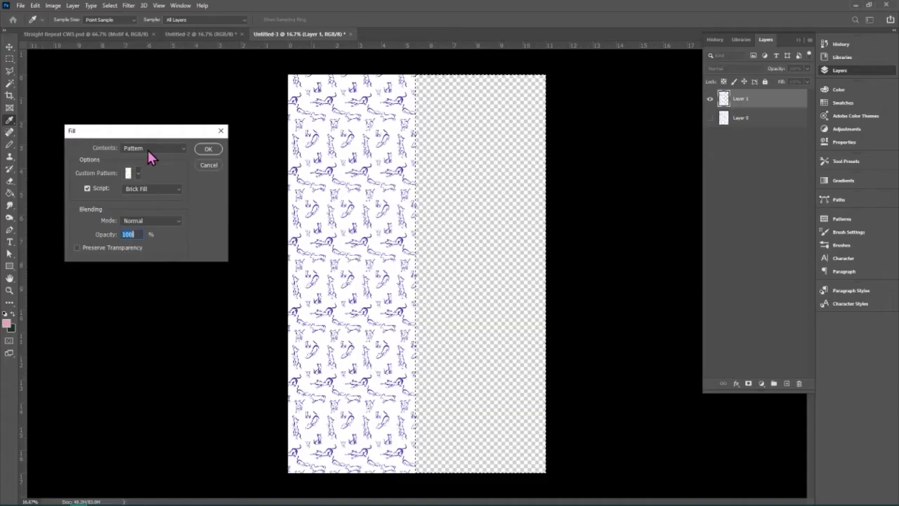
click(205, 149)
key(m)
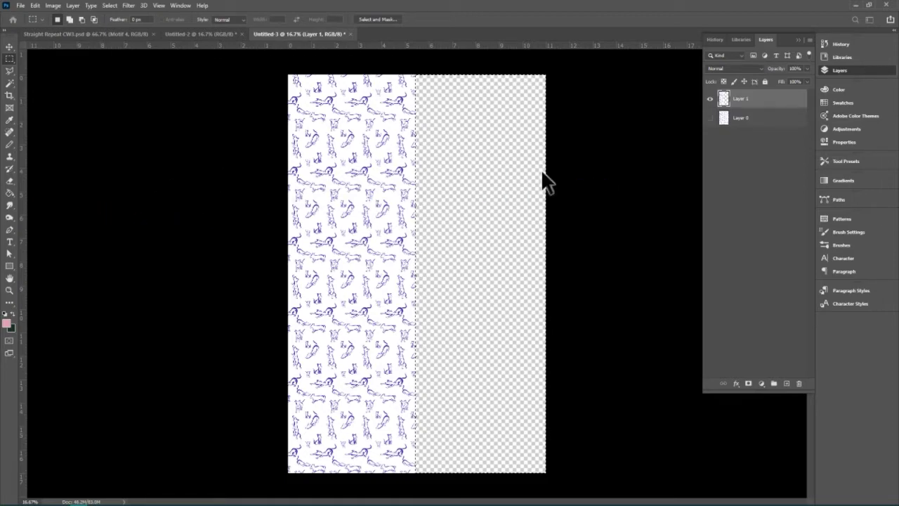
drag(415, 253, 423, 289)
key(ctrl+d)
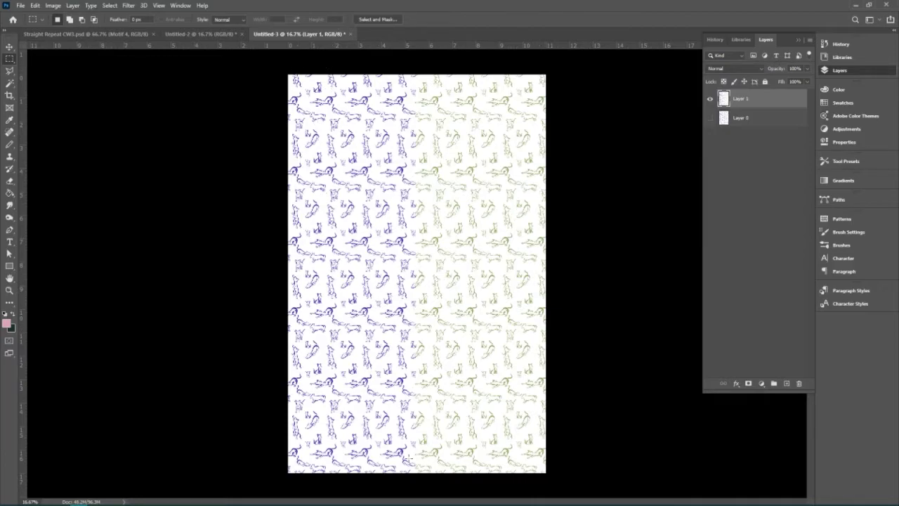
In the Untitled-2 document, fill the whole page with the pink dog pattern using the Brick Fill script
click(208, 33)
click(21, 7)
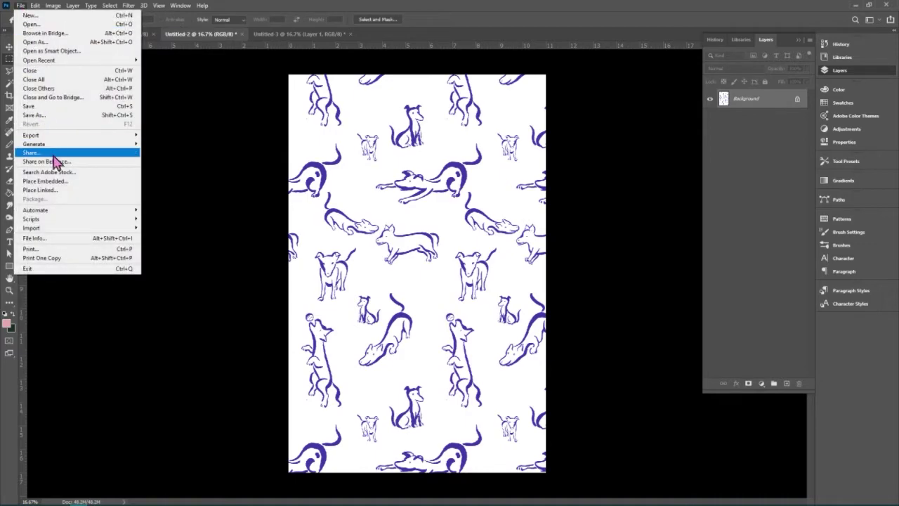
click(21, 6)
click(39, 5)
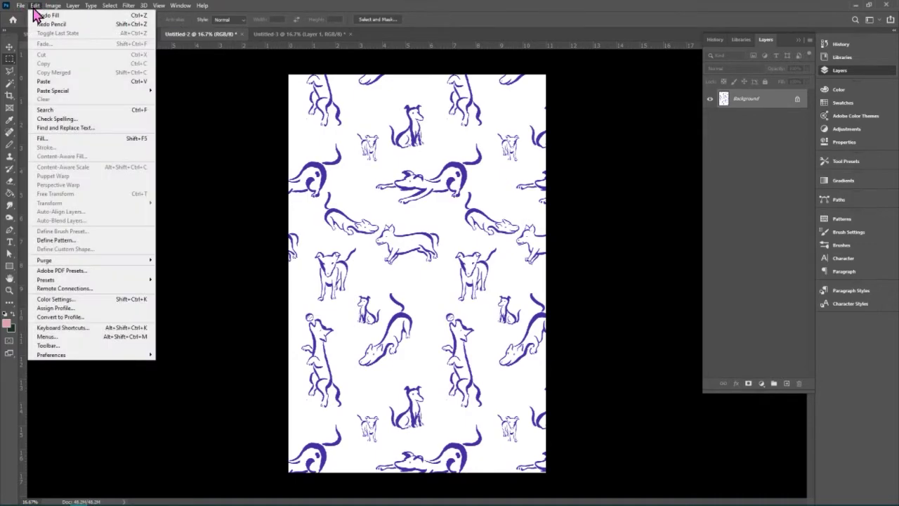
click(55, 139)
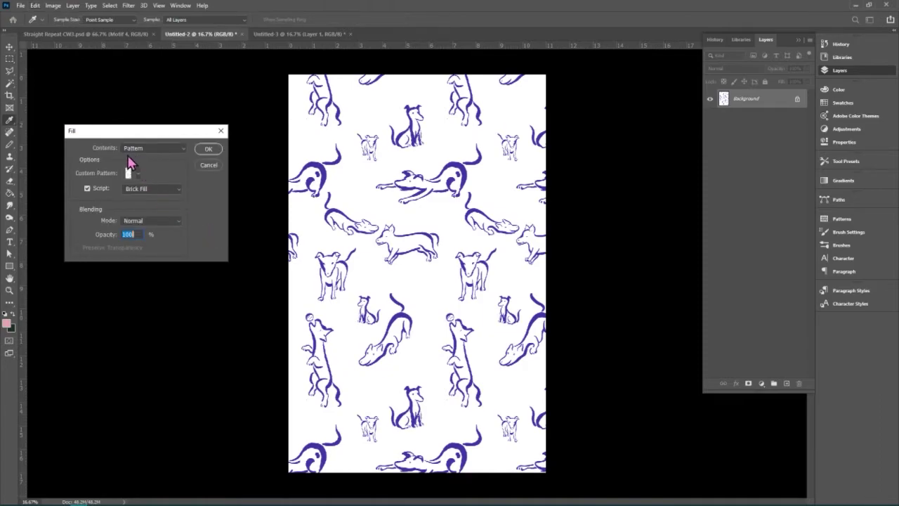
click(137, 172)
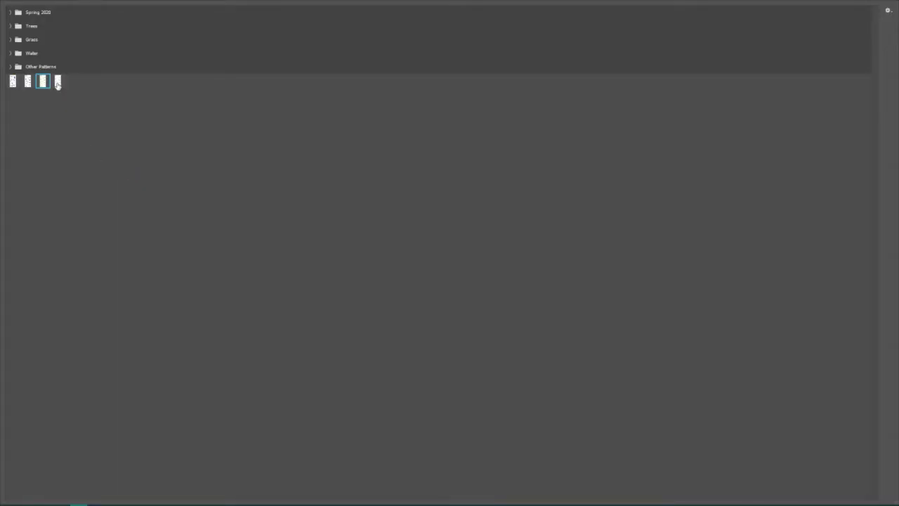
click(58, 82)
key(Return)
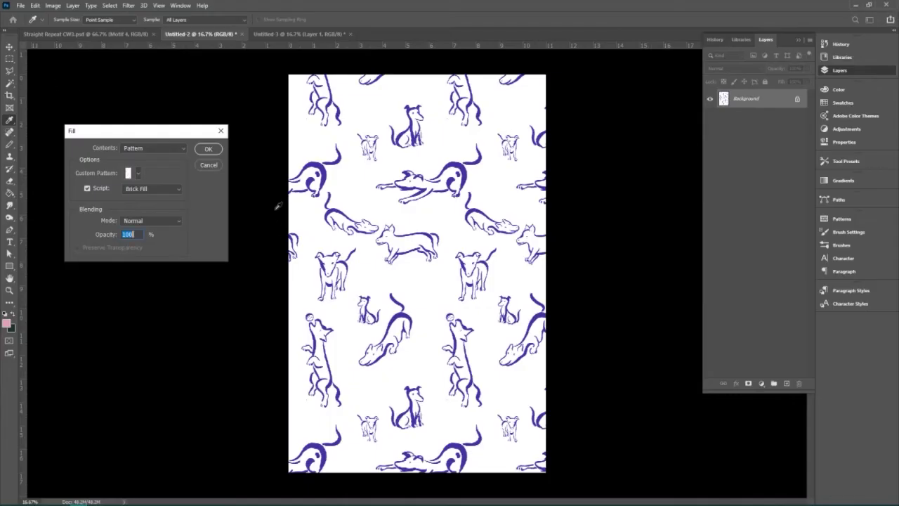
click(207, 148)
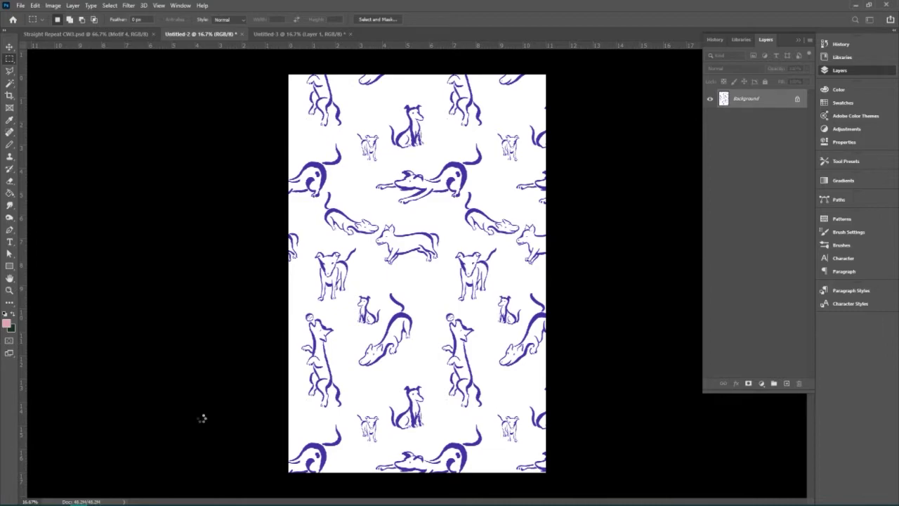
mouse_move(28, 502)
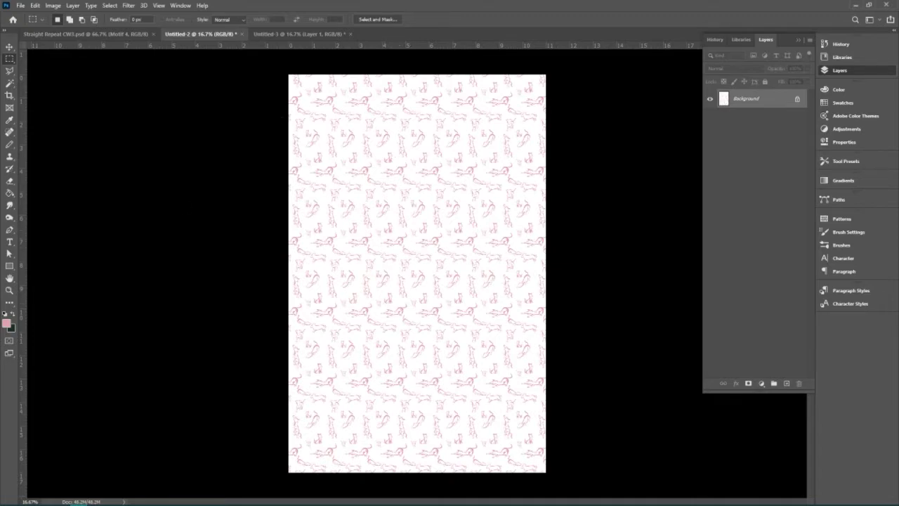
Refill the Untitled-2 page with the pink dog pattern at full size by turning off the fill script
click(35, 5)
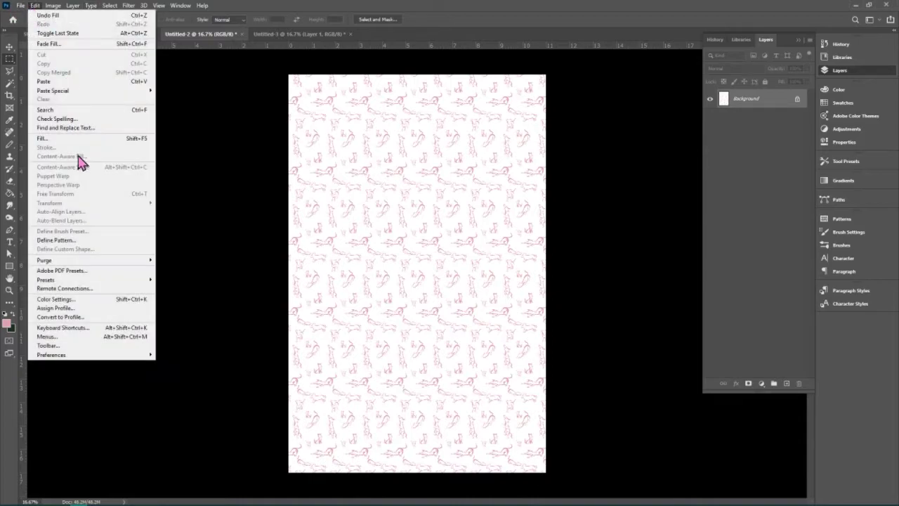
click(44, 138)
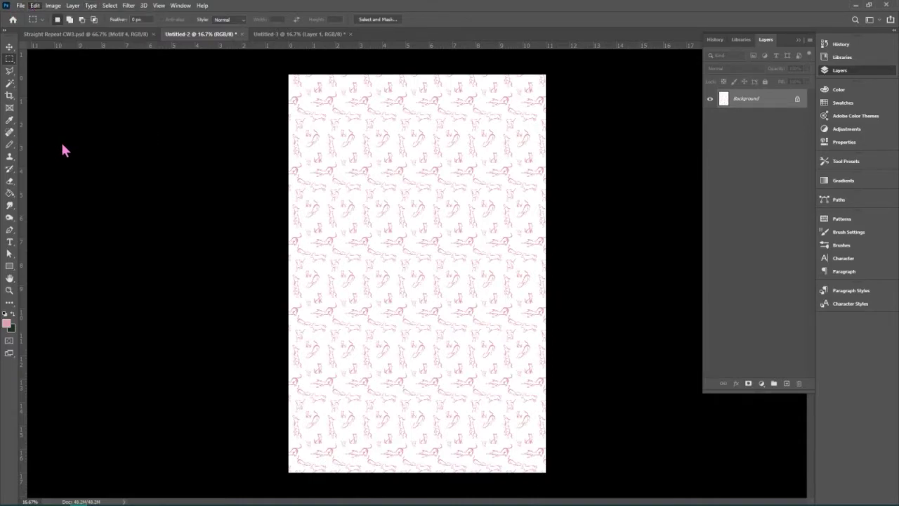
click(87, 189)
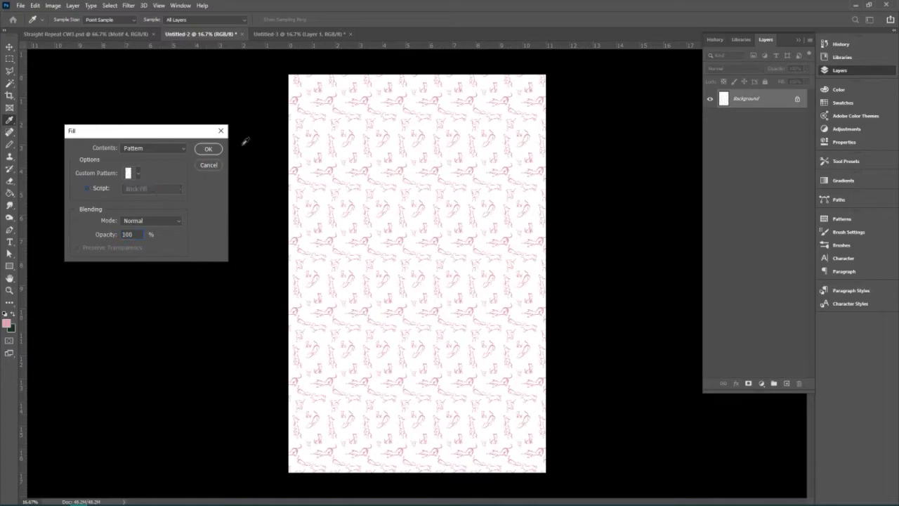
key(Return)
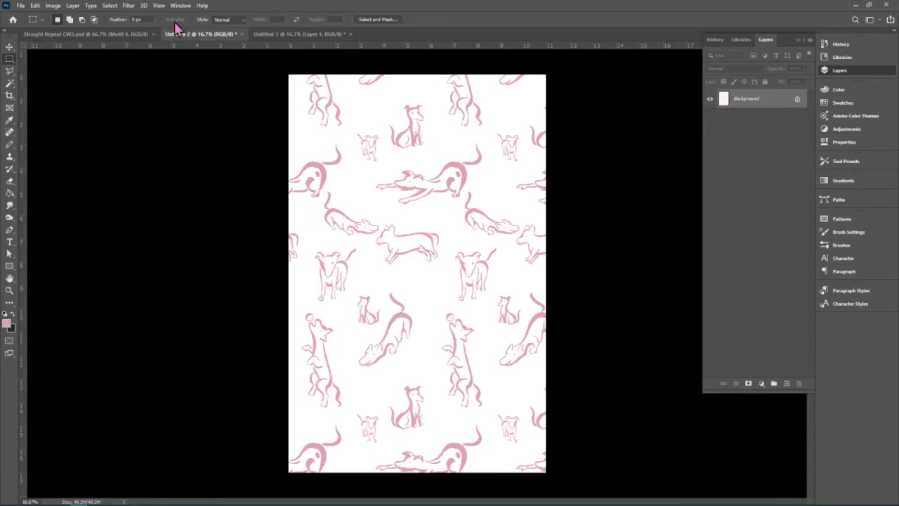
Create a new blank document from the recent Custom 6 x 12 in preset at 300 ppi
click(23, 6)
click(23, 6)
click(23, 6)
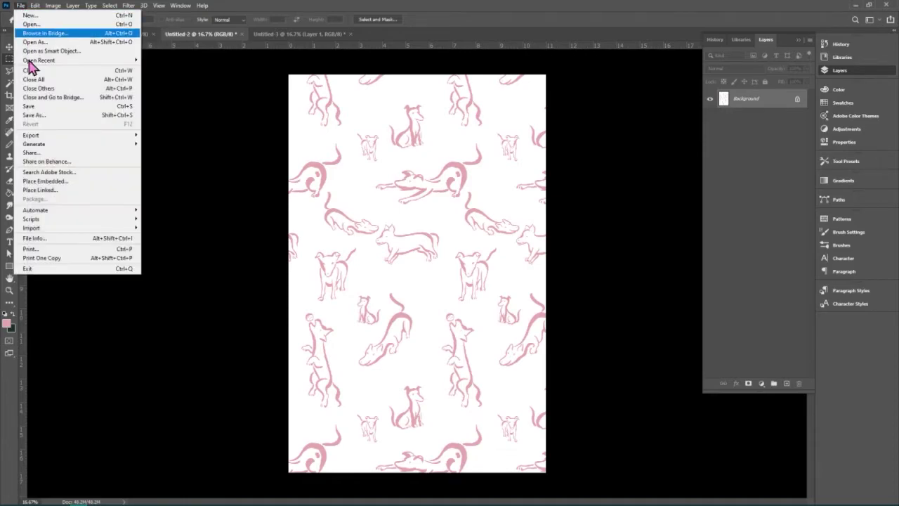
click(34, 16)
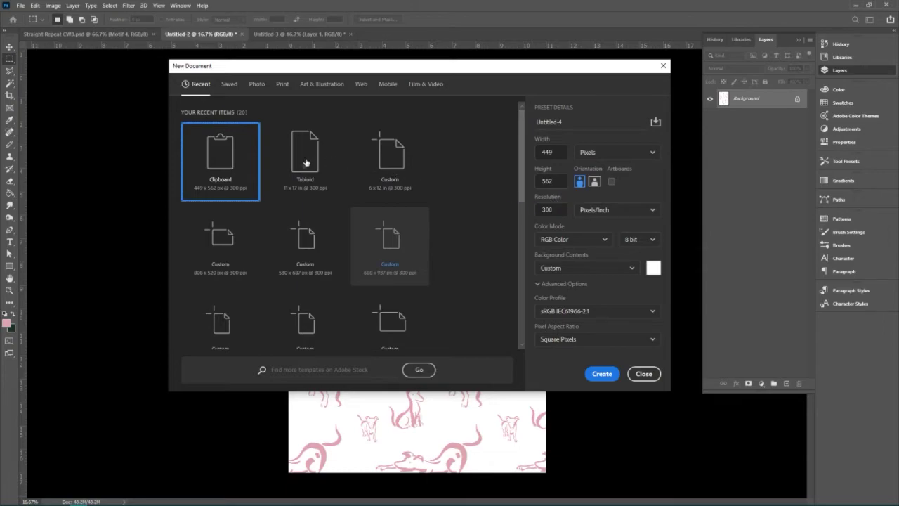
click(602, 374)
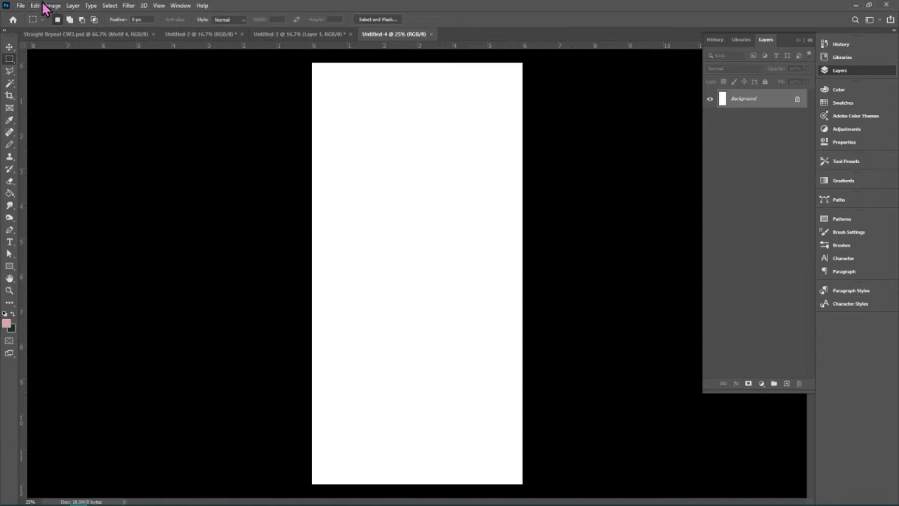
Place Motif 1.psd from the Color Reduction in Photoshop folder in File Explorer onto the new page at its original size
click(38, 7)
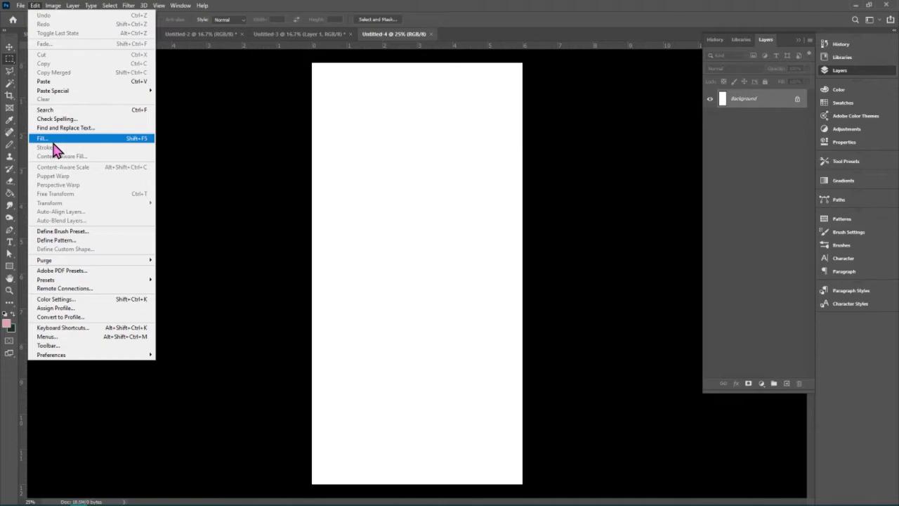
key(Escape)
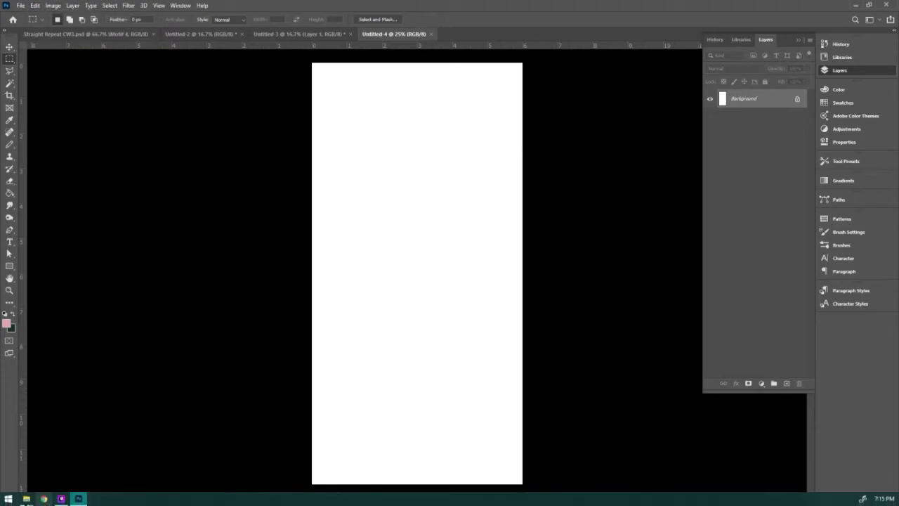
click(133, 475)
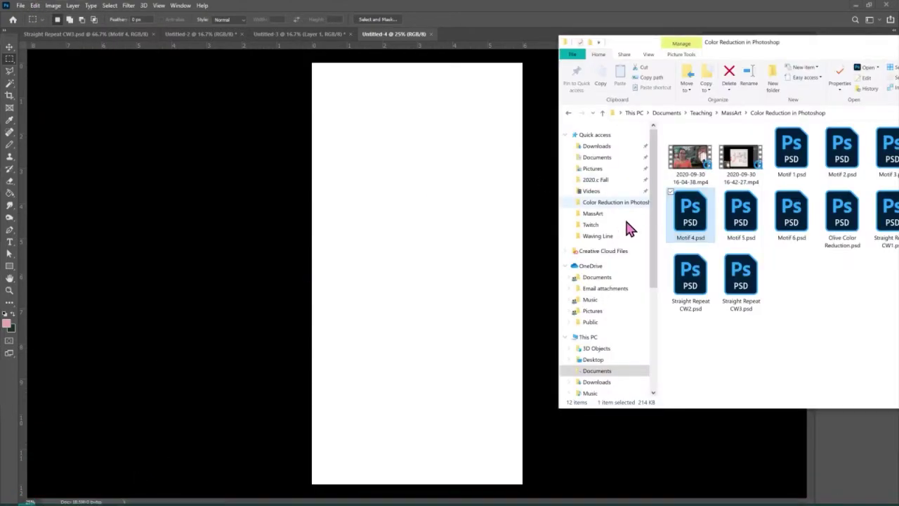
click(792, 151)
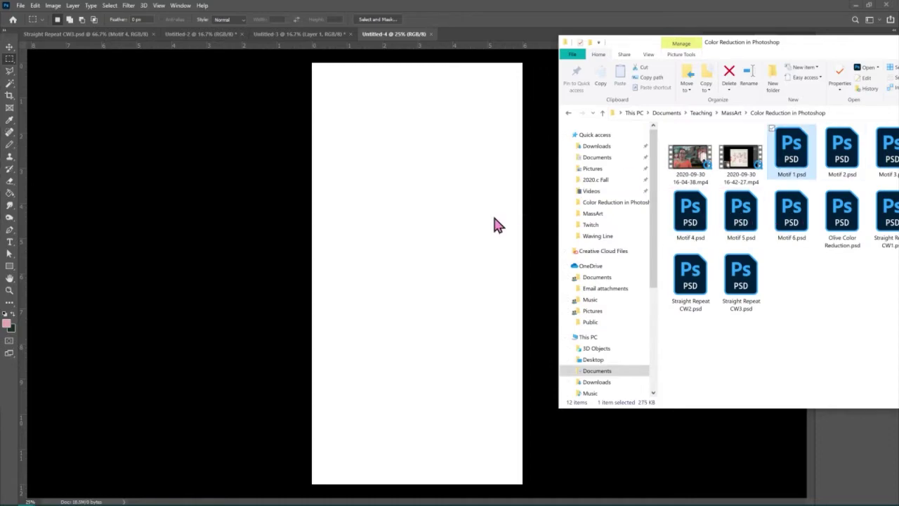
drag(390, 258, 391, 256)
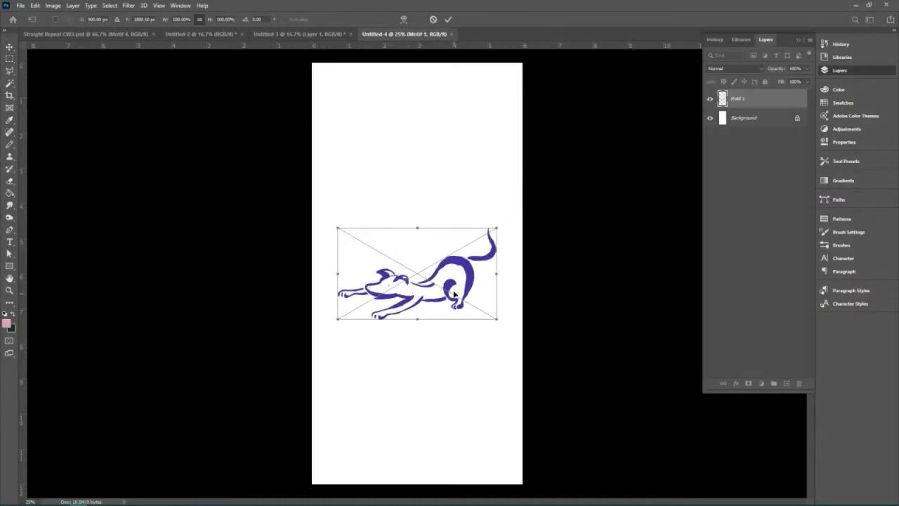
key(Return)
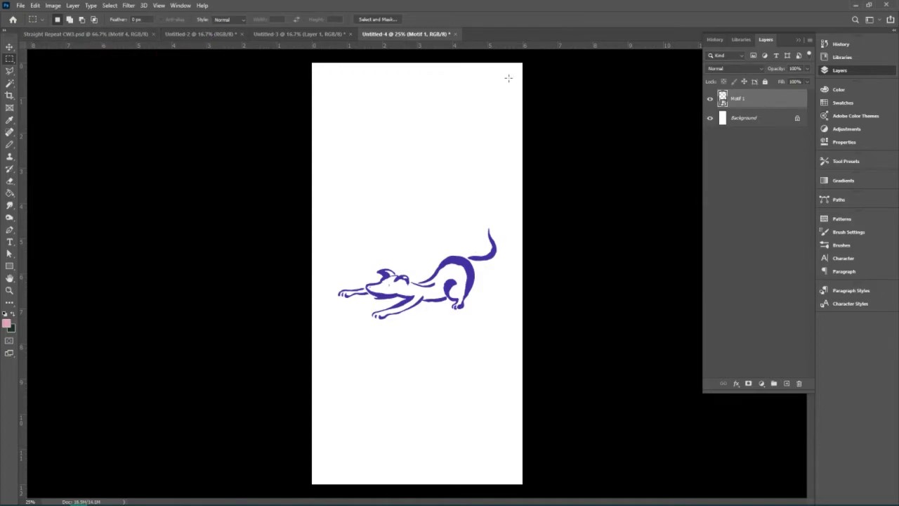
Hide the Motif 1 layer and, on a new layer above it, sketch a pink column of three stacked boxes with the Pencil
click(709, 99)
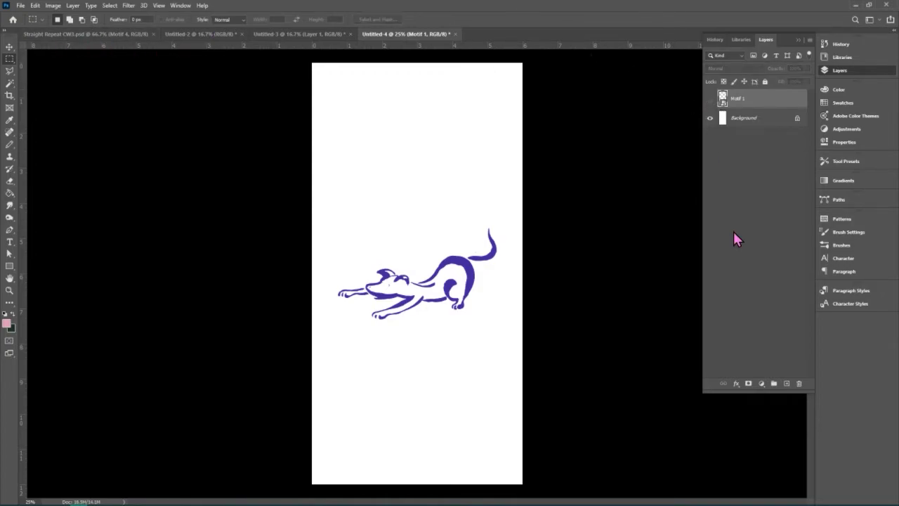
click(786, 384)
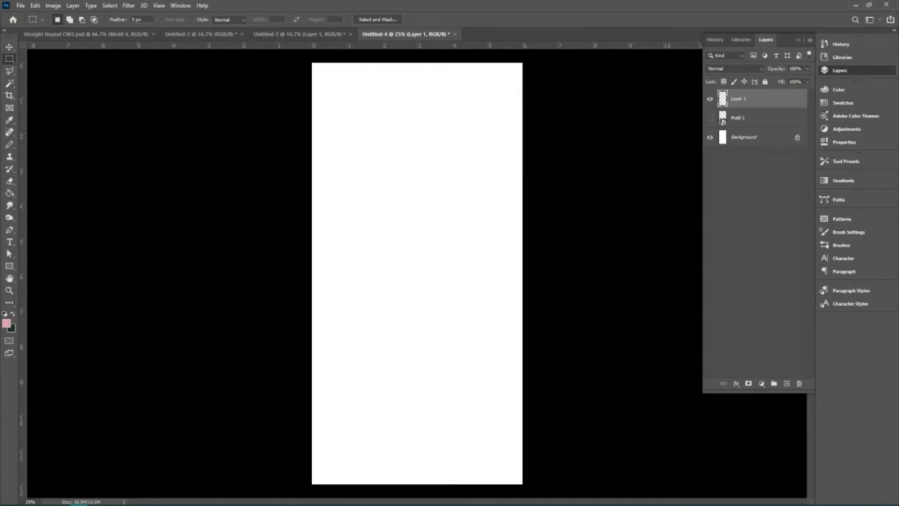
key(b)
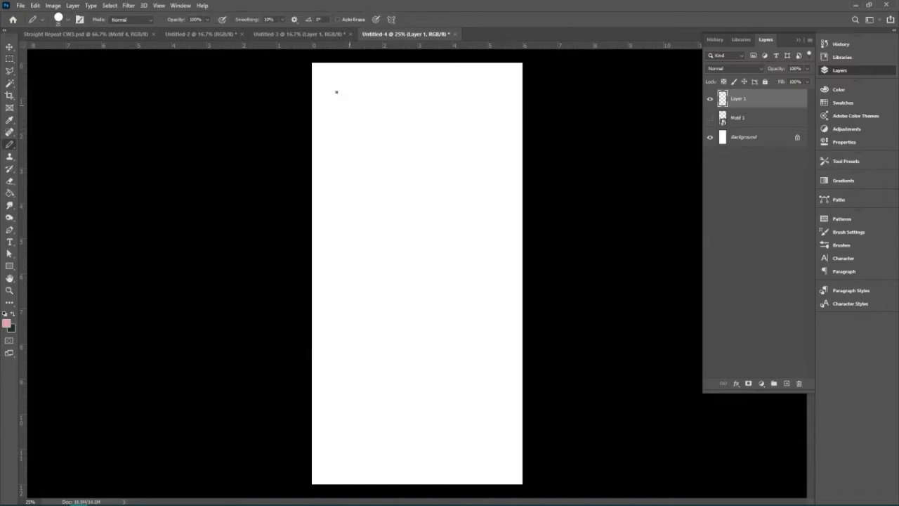
drag(344, 97, 338, 267)
drag(373, 99, 375, 266)
drag(343, 99, 364, 100)
drag(339, 143, 362, 143)
drag(338, 193, 370, 193)
drag(338, 234, 373, 234)
Sketch a second column of three boxes beside the first, shifted downward to show a half-drop layout
mouse_move(373, 118)
mouse_down()
mouse_move(410, 175)
mouse_move(401, 286)
mouse_move(371, 272)
mouse_move(415, 290)
mouse_up()
key(bracketright)
key(bracketright)
key(bracketright)
drag(351, 244, 350, 292)
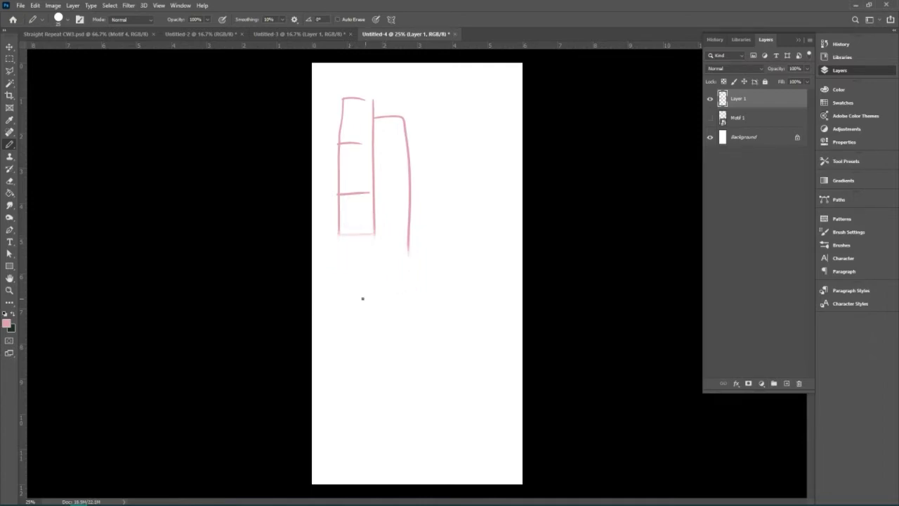
mouse_move(374, 223)
mouse_down()
mouse_move(373, 245)
mouse_move(409, 264)
mouse_move(408, 253)
mouse_up()
drag(374, 176, 405, 175)
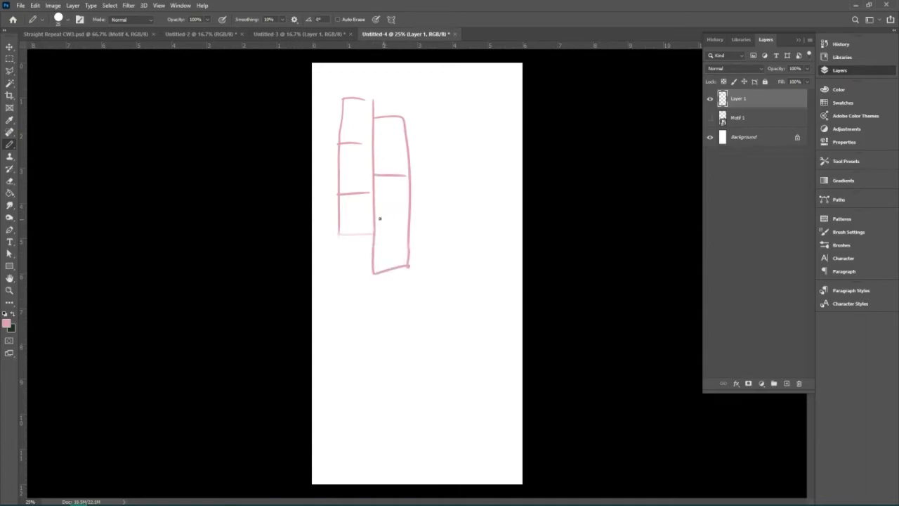
drag(372, 223, 395, 224)
Draw a small circle motif in each box of both columns, cleaning up the scribble in the second column's middle box
mouse_move(386, 189)
mouse_down()
mouse_move(390, 197)
mouse_move(400, 184)
mouse_move(397, 203)
mouse_move(392, 175)
mouse_up()
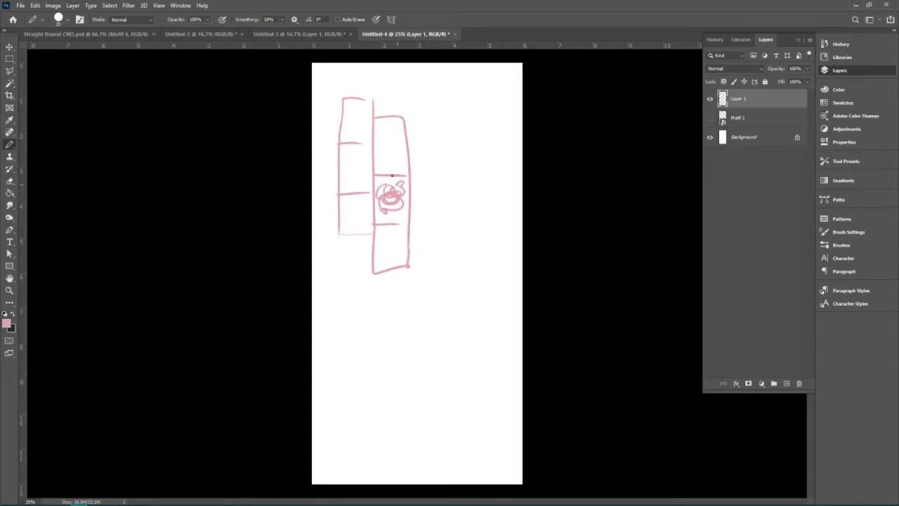
mouse_move(386, 138)
mouse_down()
mouse_move(393, 147)
mouse_move(385, 141)
mouse_up()
mouse_move(357, 114)
mouse_down()
mouse_move(349, 126)
mouse_move(358, 118)
mouse_up()
mouse_move(351, 171)
mouse_down()
mouse_move(350, 216)
mouse_move(358, 211)
mouse_up()
drag(386, 243, 388, 243)
key(e)
mouse_move(380, 186)
mouse_down()
mouse_move(394, 195)
mouse_move(402, 184)
mouse_move(391, 207)
mouse_up()
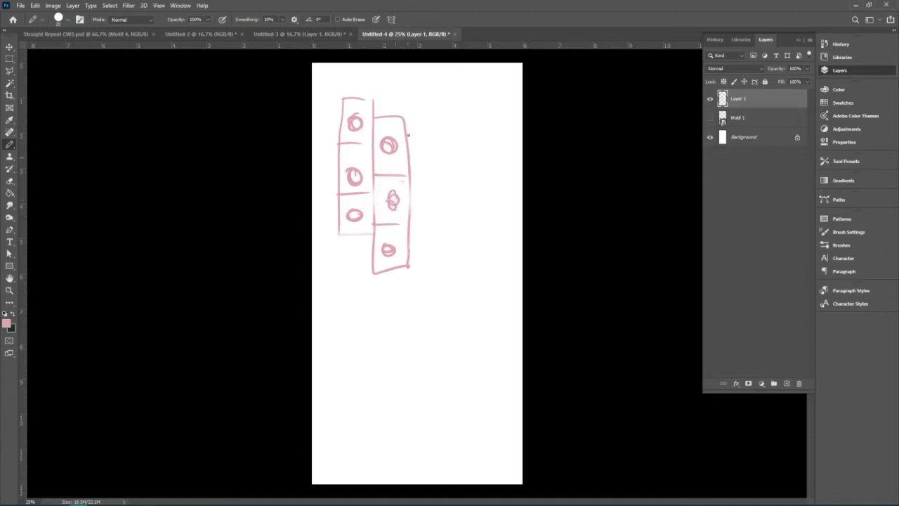
Sketch a third column of three boxes level with the first column and draw a small circle motif in each box
mouse_move(409, 243)
mouse_down()
mouse_move(448, 129)
mouse_move(406, 99)
mouse_move(406, 128)
mouse_move(444, 144)
mouse_up()
mouse_move(408, 196)
mouse_down()
mouse_move(444, 194)
mouse_move(429, 212)
mouse_up()
drag(429, 118, 425, 123)
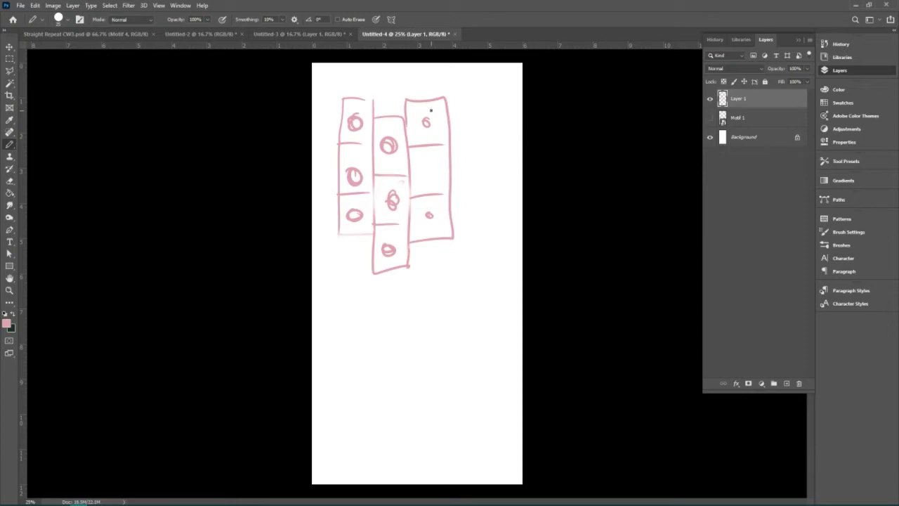
drag(426, 171, 426, 163)
right_click(427, 168)
right_click(430, 160)
click(430, 160)
Scribble the circle motifs solid across the three columns and redraw the first column's bottom edge
mouse_move(392, 199)
mouse_down()
mouse_move(393, 207)
mouse_move(436, 210)
mouse_move(432, 218)
mouse_up()
drag(424, 114, 427, 118)
drag(391, 146, 390, 153)
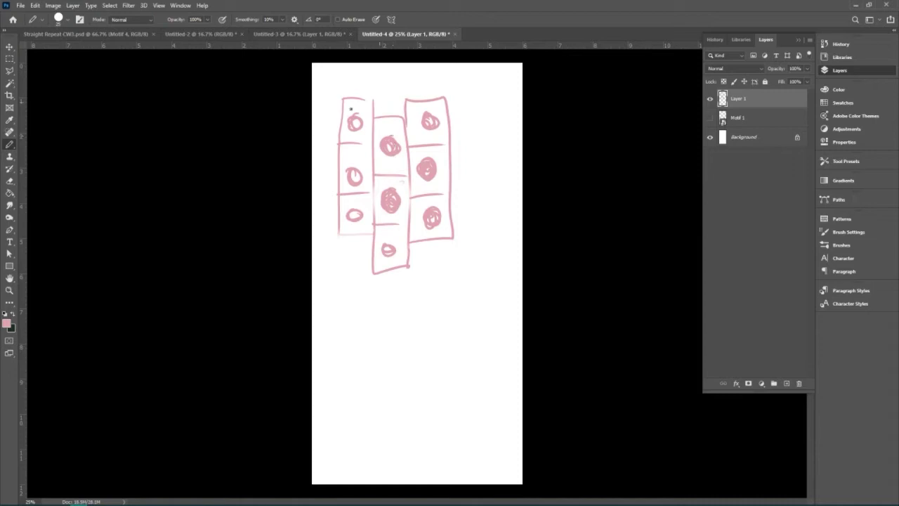
drag(356, 117, 354, 125)
mouse_move(353, 166)
mouse_down()
mouse_move(359, 205)
mouse_move(353, 219)
mouse_move(372, 235)
mouse_up()
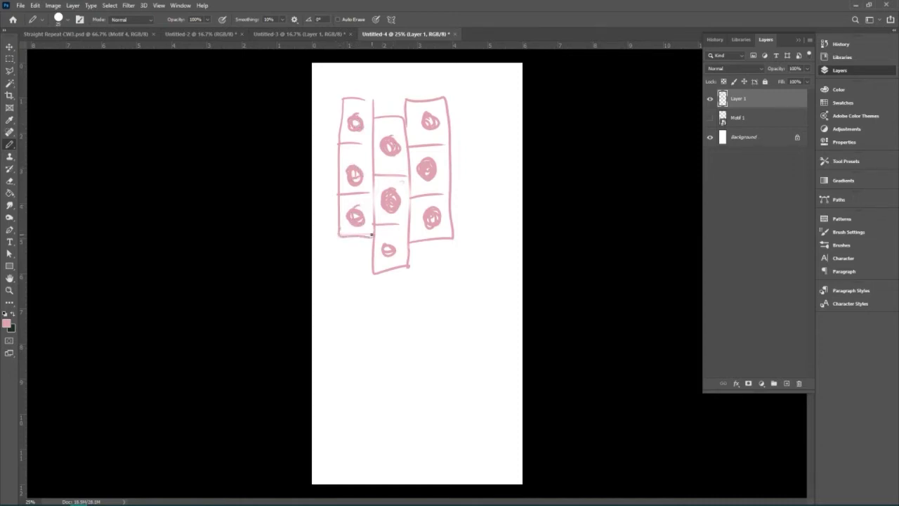
Swap to the dark colour and outline a repeat tile with the Pencil around the second column's middle box and the adjacent third-column area
click(9, 58)
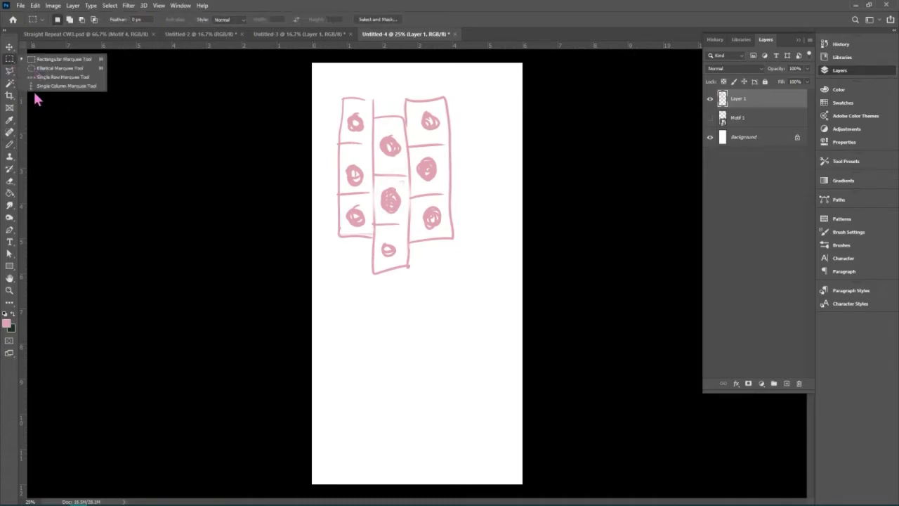
click(9, 144)
click(12, 315)
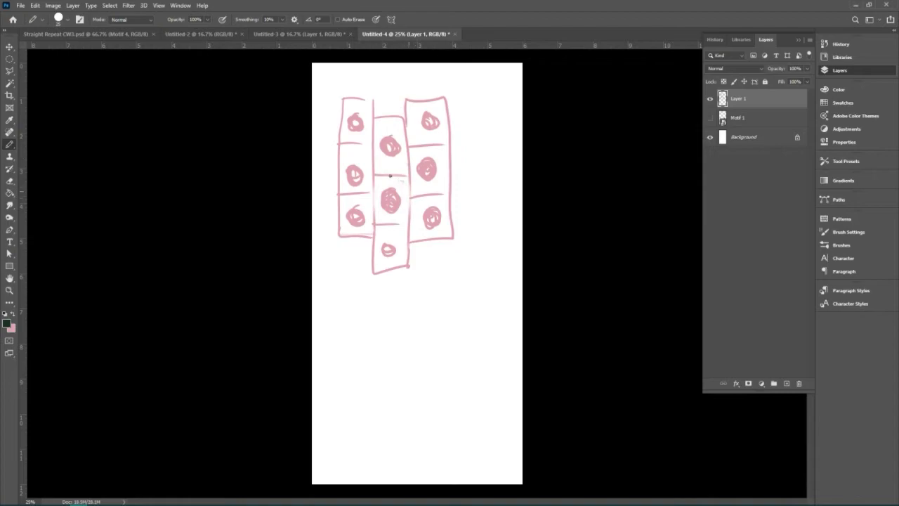
drag(374, 175, 377, 223)
drag(449, 175, 450, 224)
drag(374, 224, 449, 220)
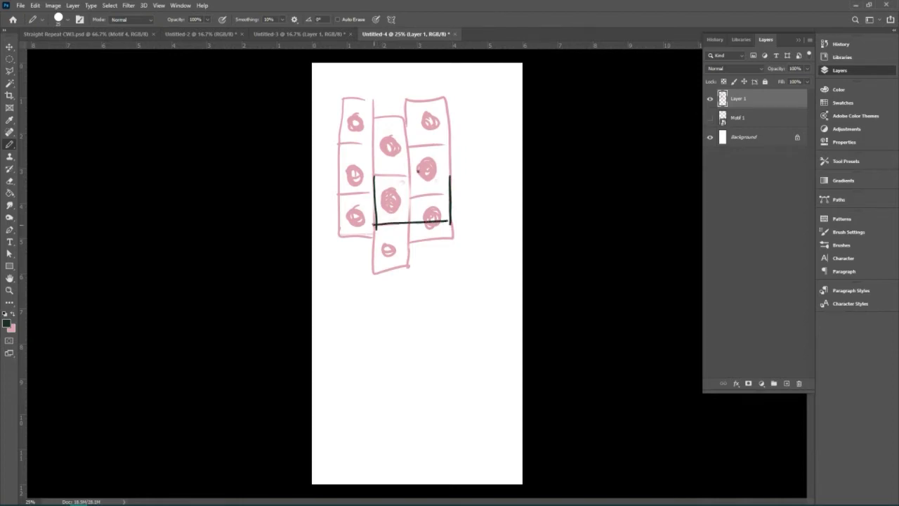
drag(370, 178, 454, 176)
Label the outlined tile "x2w" and trace the lower parts of the third-column circles that cross its upper and lower edges
drag(397, 159, 405, 169)
mouse_move(405, 160)
mouse_down()
mouse_move(397, 170)
mouse_move(422, 167)
mouse_up()
mouse_move(423, 155)
mouse_down()
mouse_move(427, 163)
mouse_move(437, 152)
mouse_up()
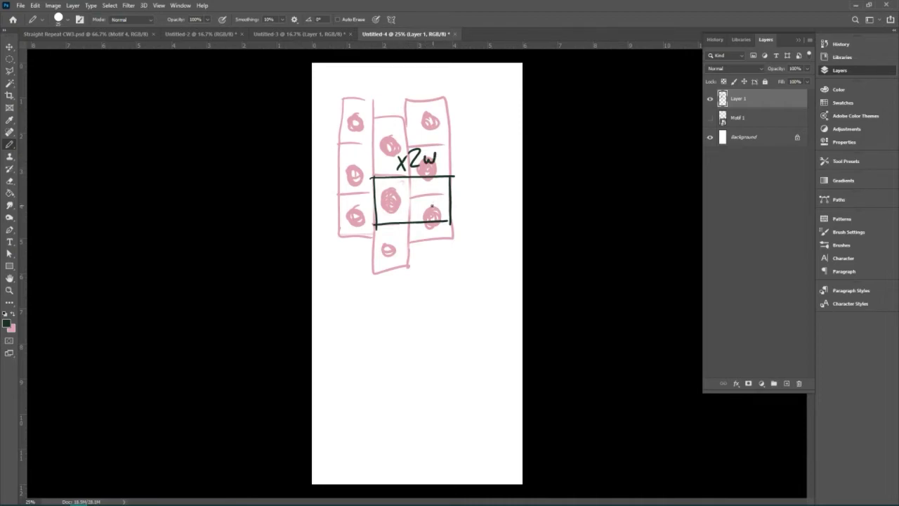
drag(425, 220, 440, 221)
drag(421, 177, 436, 177)
click(9, 46)
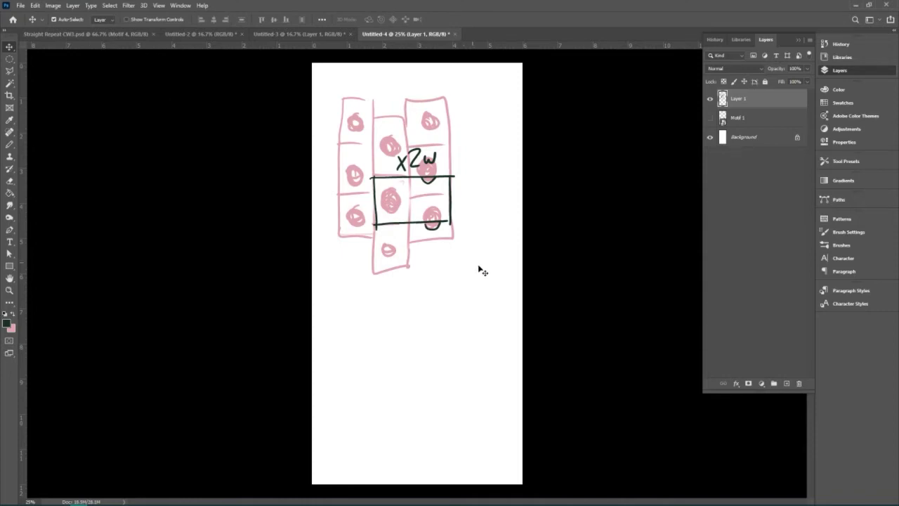
click(489, 265)
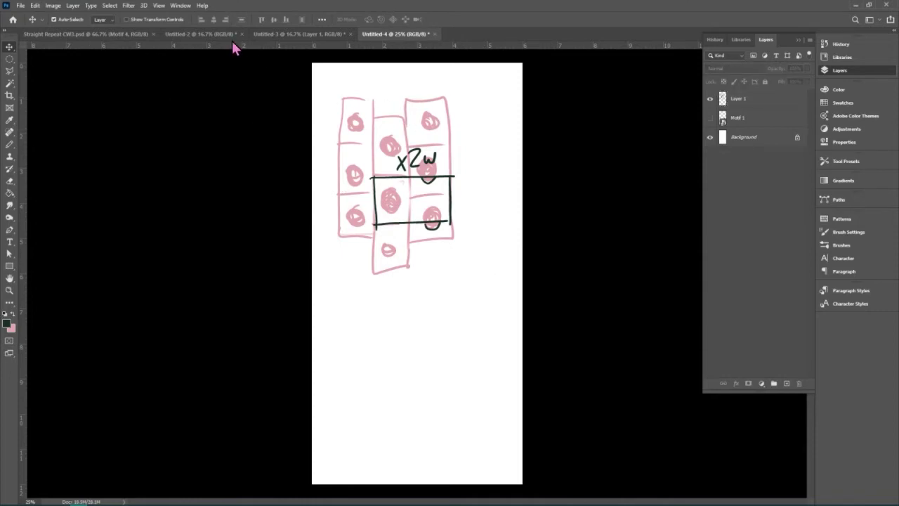
click(709, 99)
click(709, 118)
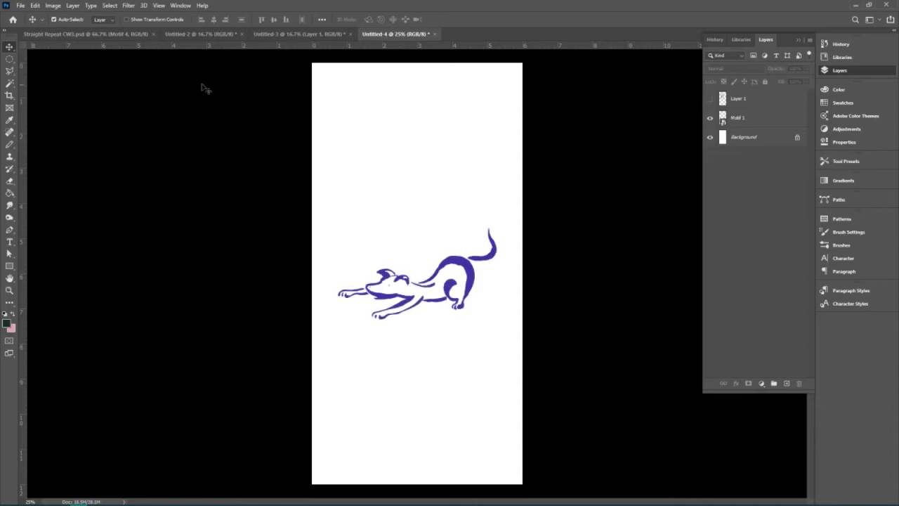
click(33, 6)
click(86, 240)
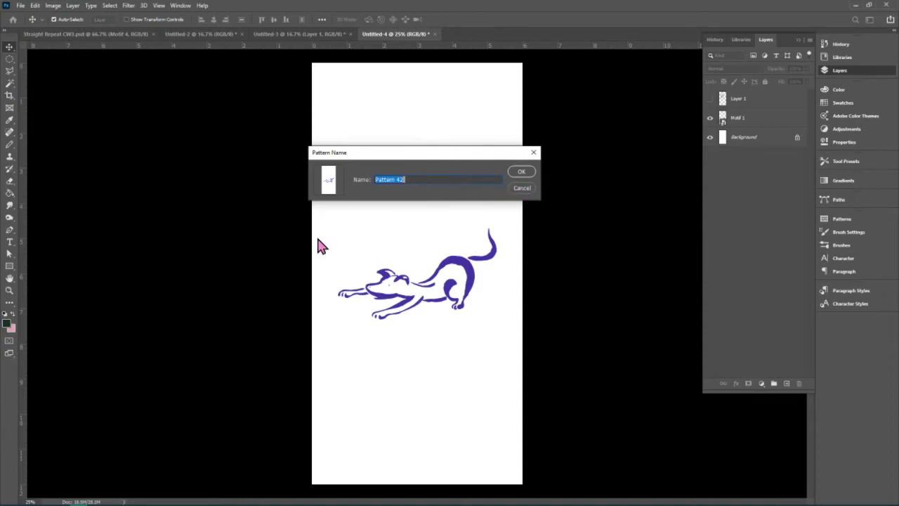
click(521, 173)
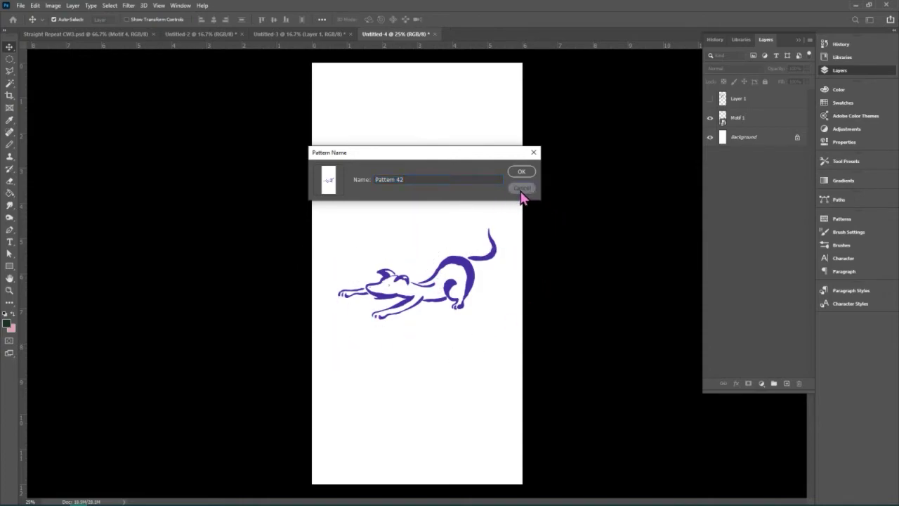
click(759, 119)
click(709, 118)
click(709, 99)
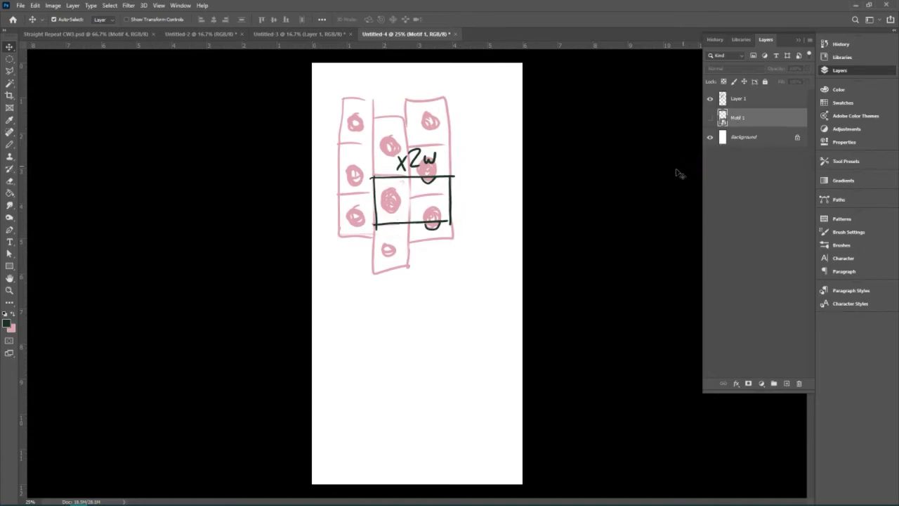
Try rotating the half-drop sketch layer by -90 degrees with Free Transform, and undo the rotation
key(ctrl+r)
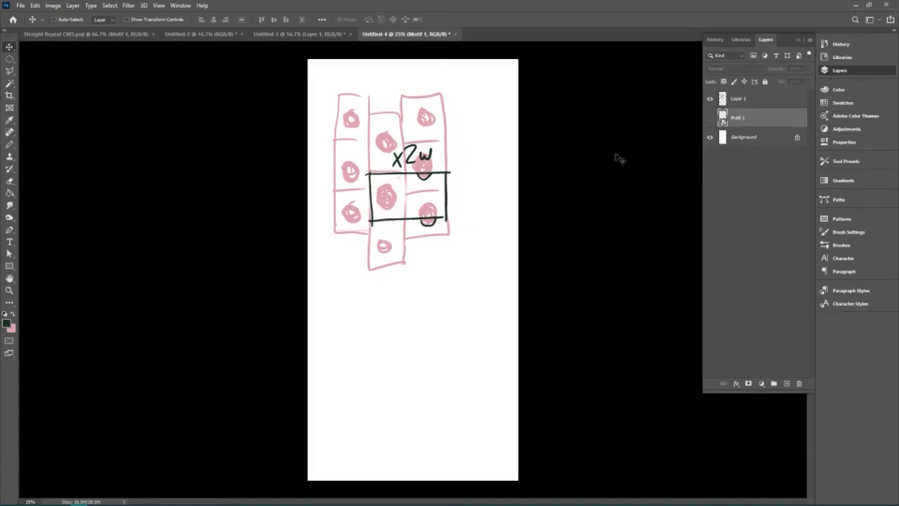
click(752, 104)
key(ctrl+t)
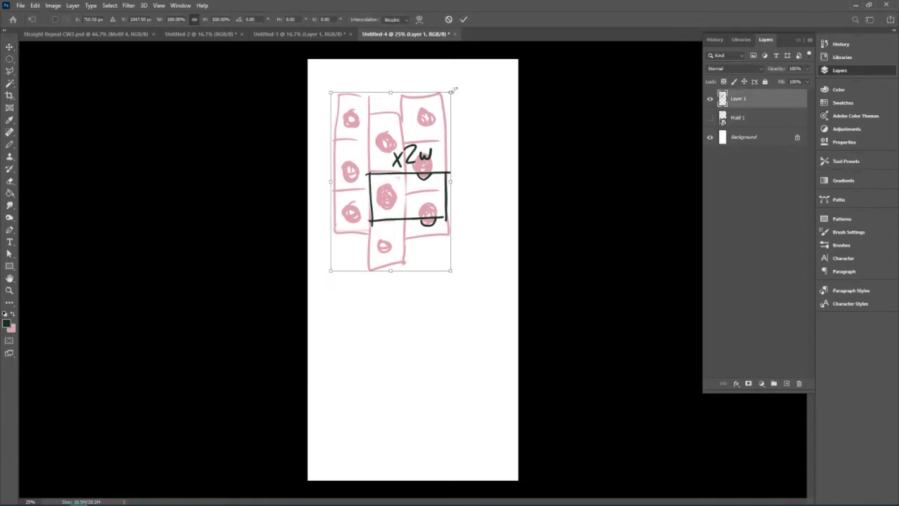
drag(457, 83, 306, 101)
drag(432, 212, 434, 212)
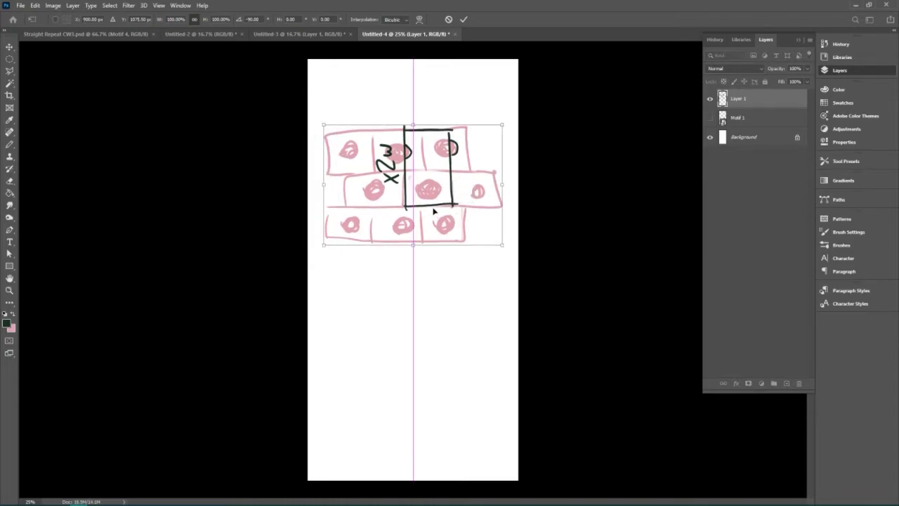
key(Return)
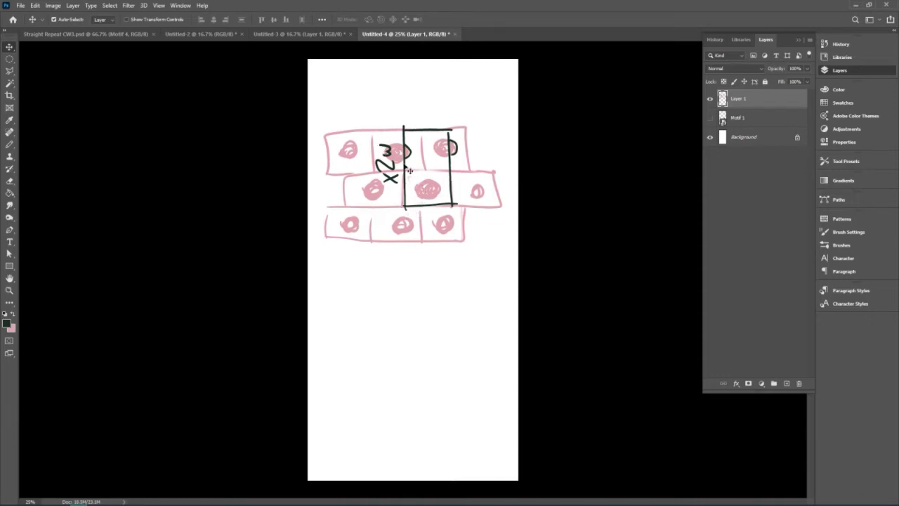
key(b)
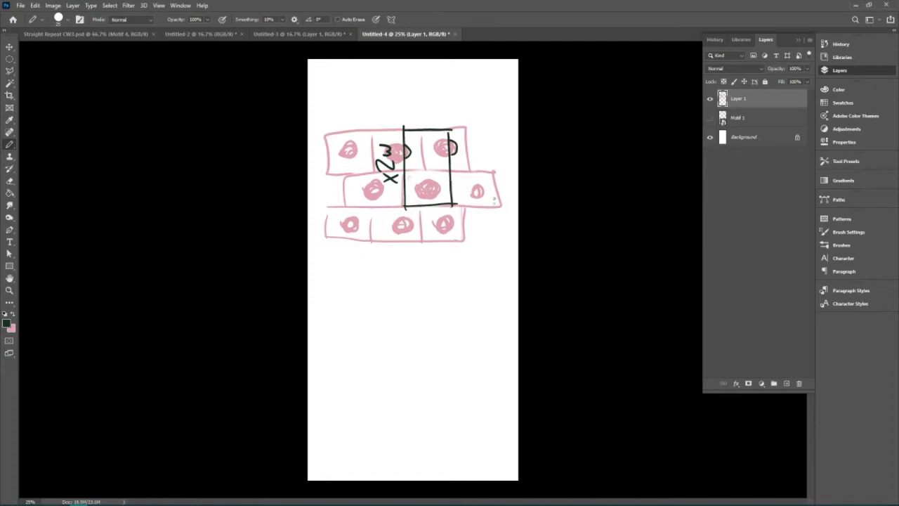
key(ctrl+z)
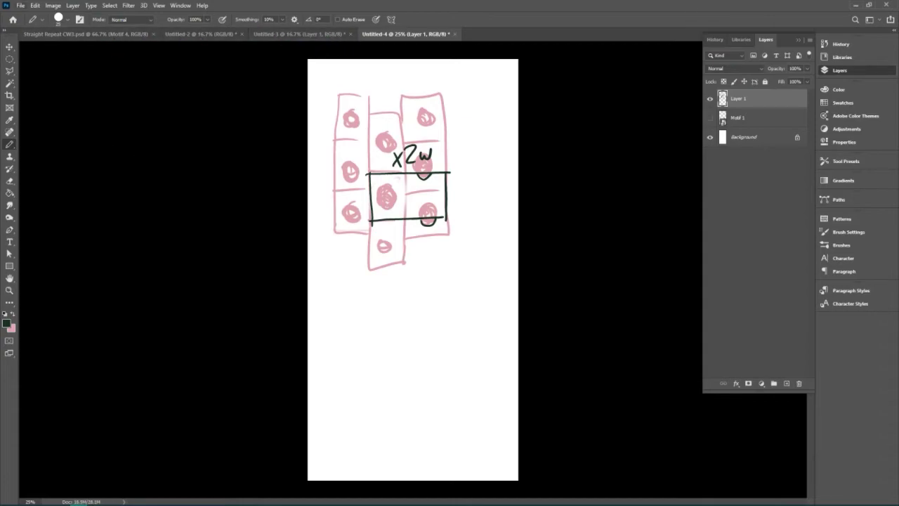
click(21, 5)
key(Escape)
click(34, 5)
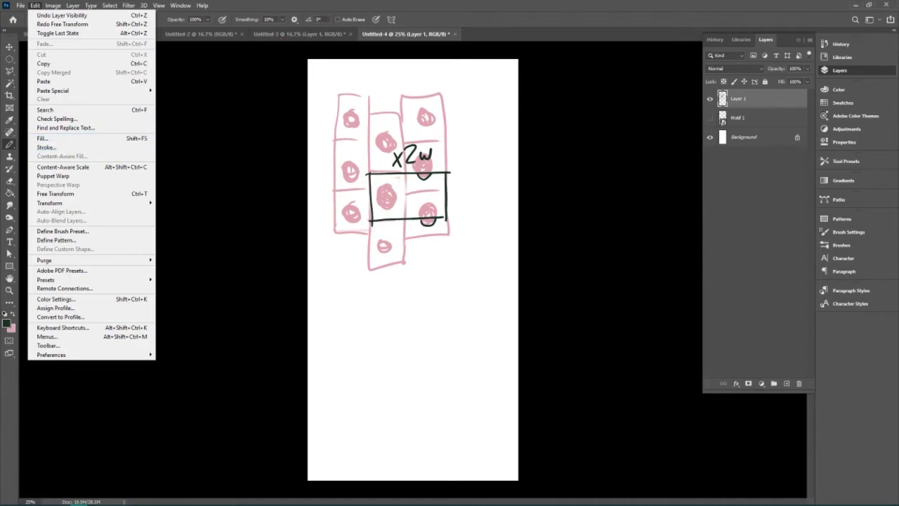
key(Escape)
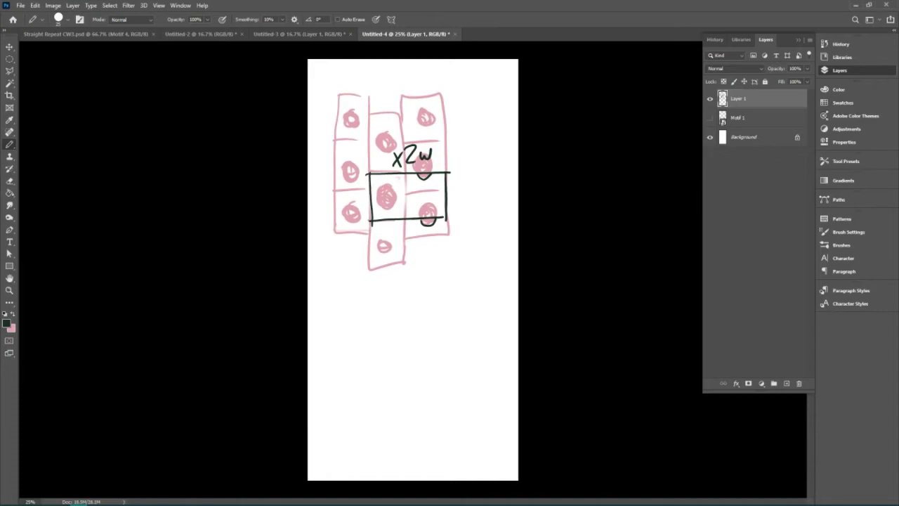
Delete the half-drop sketch layer and make the Motif 1 layer visible
click(9, 46)
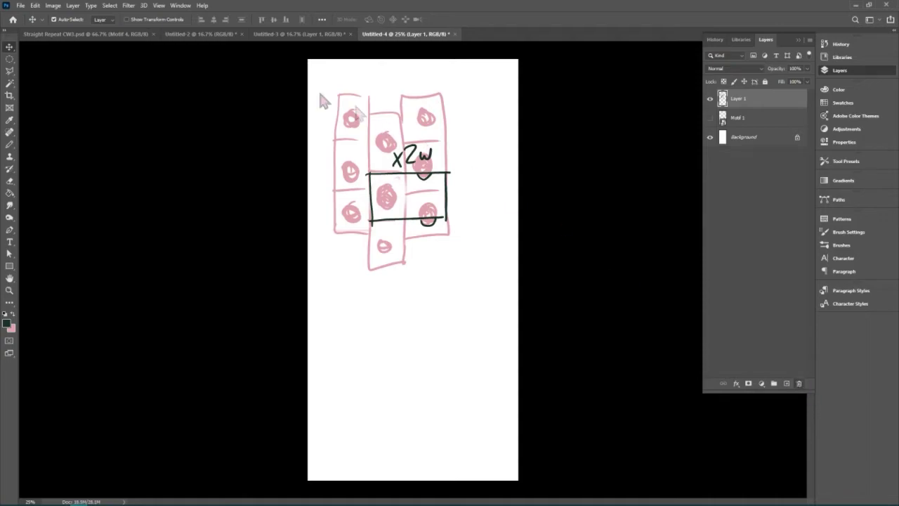
key(Delete)
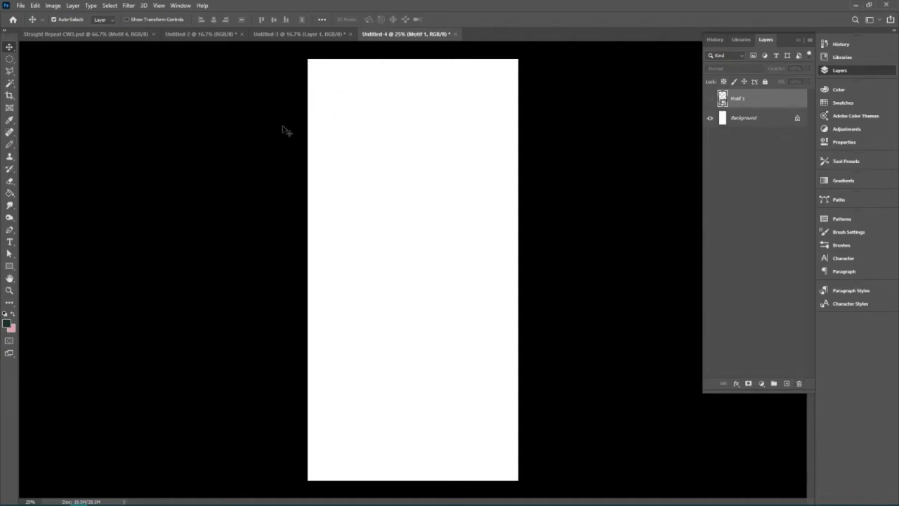
click(709, 101)
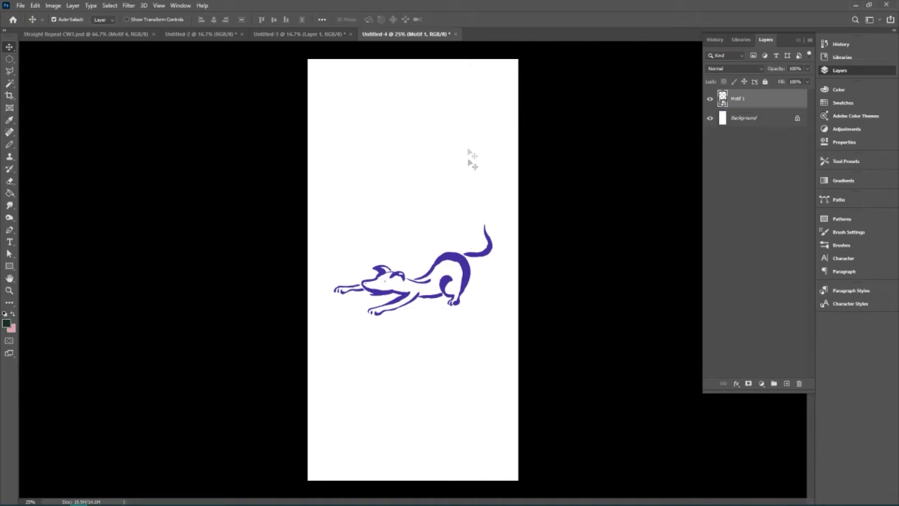
On a new layer above Motif 1, draw three hearts and three wavy lines around the dog with the Pencil
key(b)
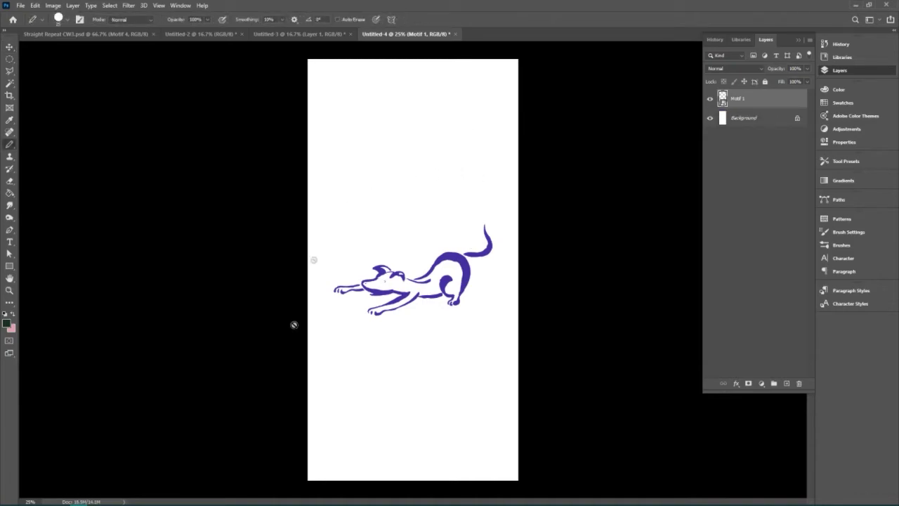
click(787, 383)
mouse_move(359, 226)
mouse_down()
mouse_move(336, 146)
mouse_move(386, 165)
mouse_move(362, 227)
mouse_up()
mouse_move(462, 153)
mouse_down()
mouse_move(449, 119)
mouse_move(481, 90)
mouse_move(462, 166)
mouse_up()
mouse_move(357, 439)
mouse_down()
mouse_move(330, 361)
mouse_move(413, 340)
mouse_move(359, 442)
mouse_up()
drag(497, 276, 438, 438)
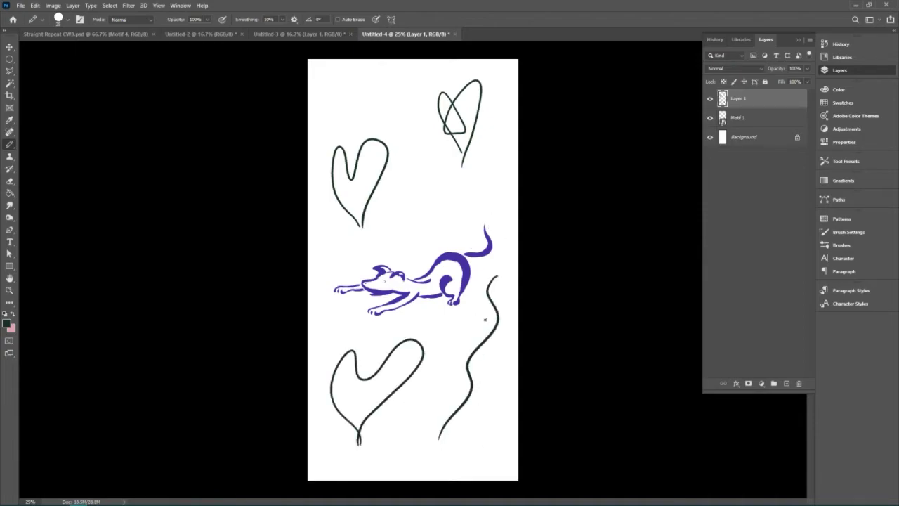
drag(345, 89, 421, 125)
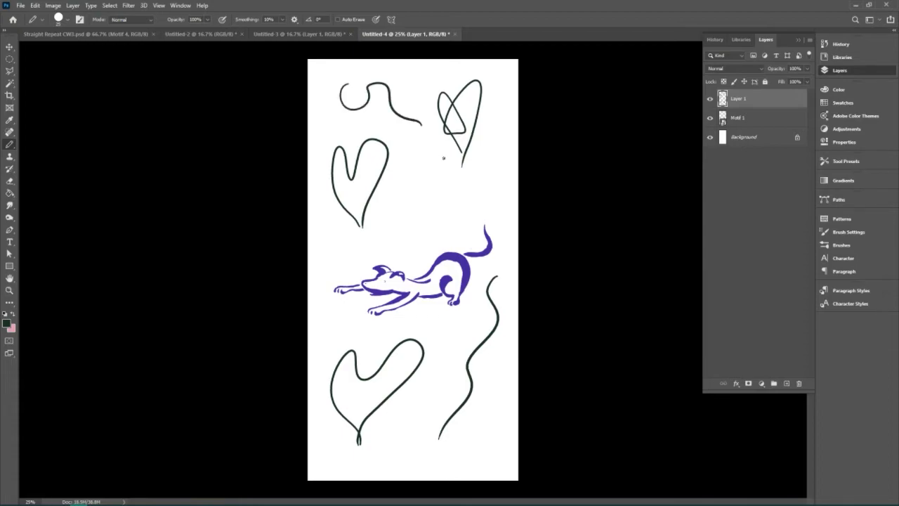
mouse_move(423, 217)
mouse_down()
mouse_move(452, 204)
mouse_move(493, 149)
mouse_up()
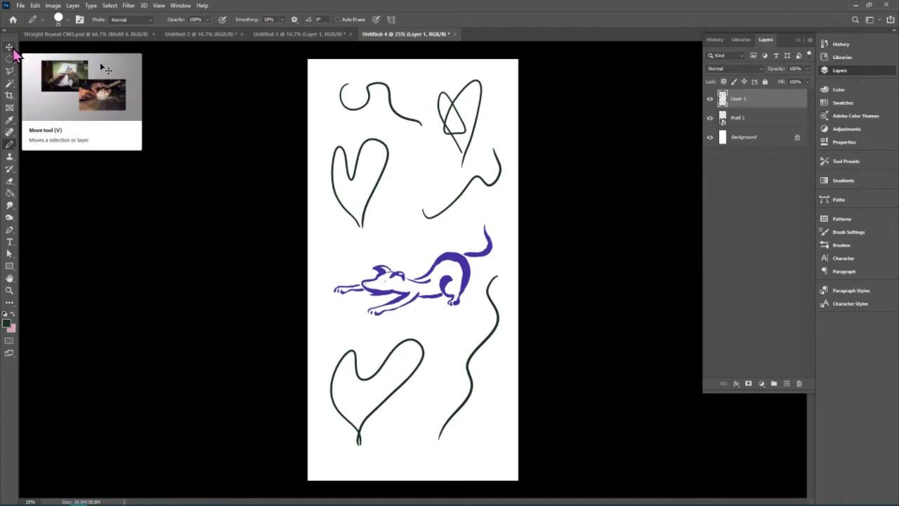
Extend the canvas to double its width with the Crop tool, adding the new area to the right of the artwork
click(9, 99)
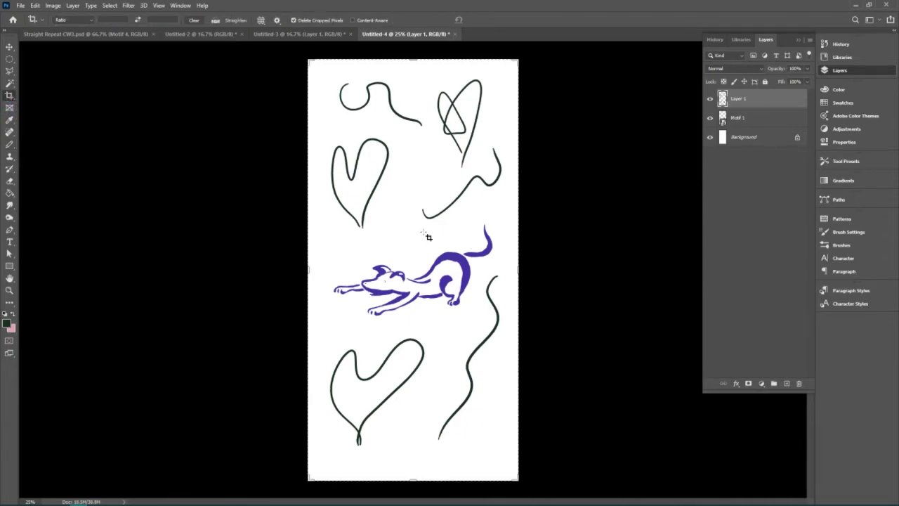
drag(520, 270, 626, 272)
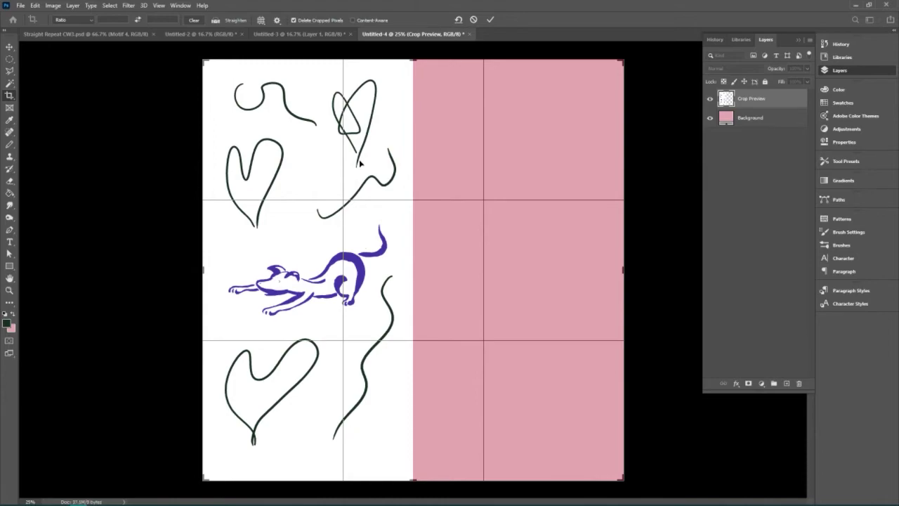
key(Return)
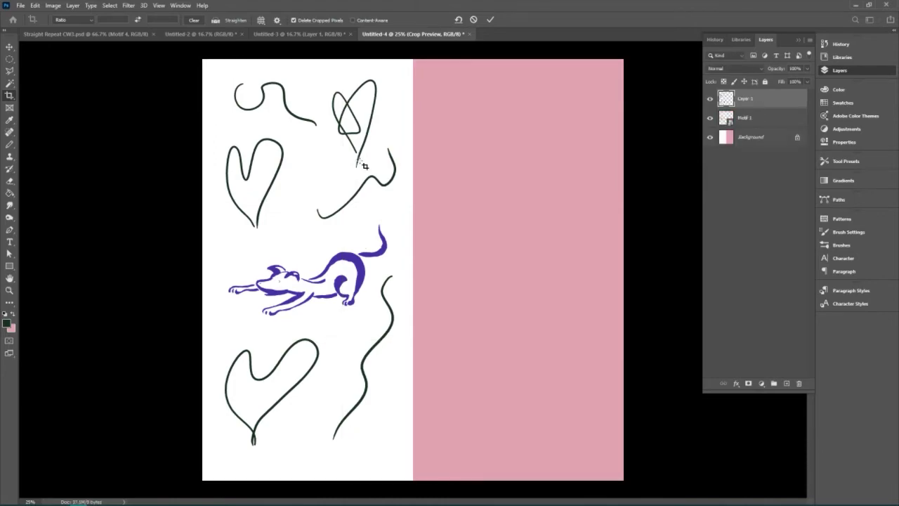
Select the pink right half of the canvas on the Background layer with the Magic Wand
click(756, 143)
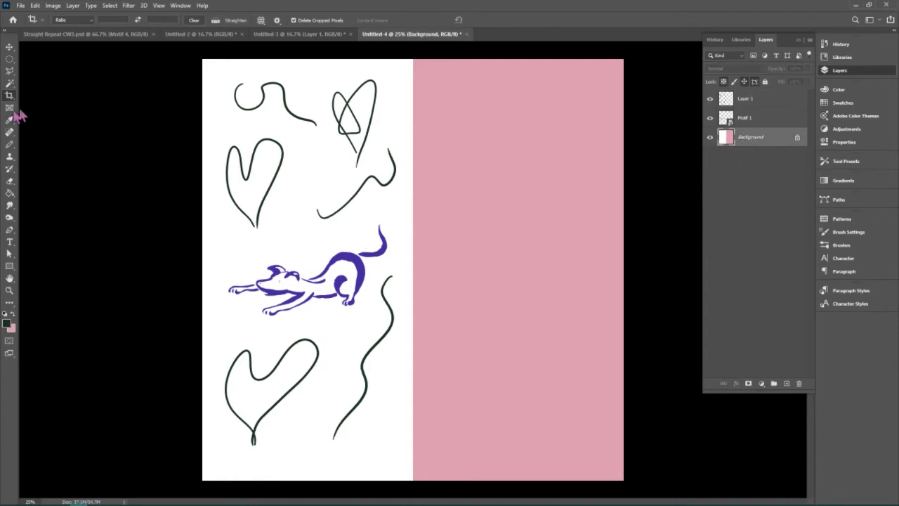
click(9, 83)
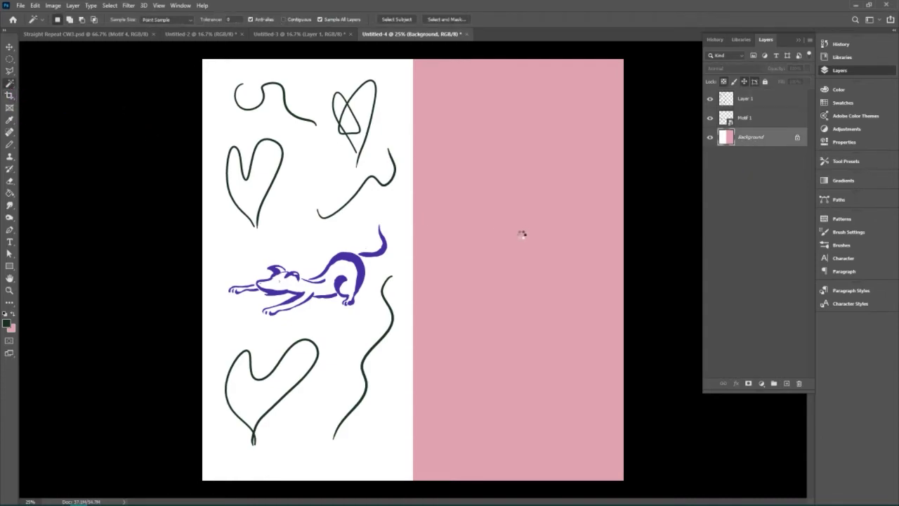
click(521, 235)
key(shift+F5)
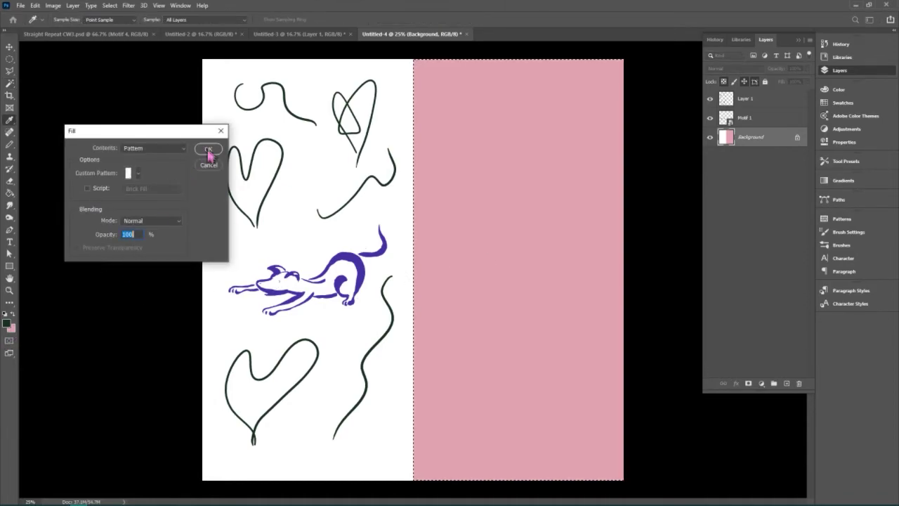
click(180, 148)
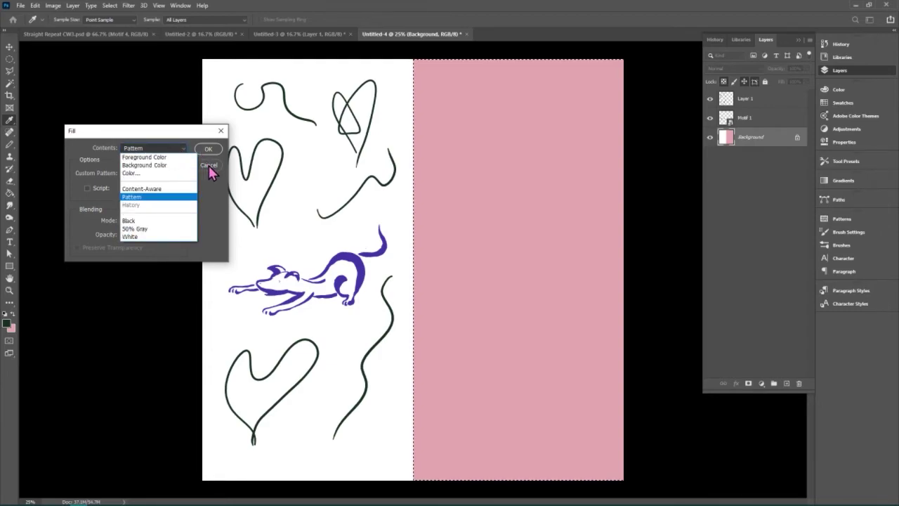
click(210, 172)
click(204, 167)
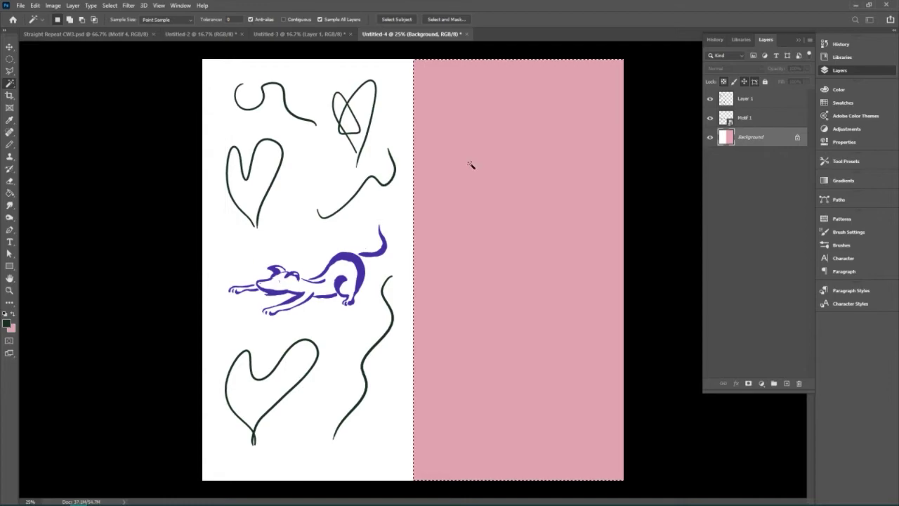
Convert the Background into a regular layer and delete the pink area in its right half
double_click(768, 136)
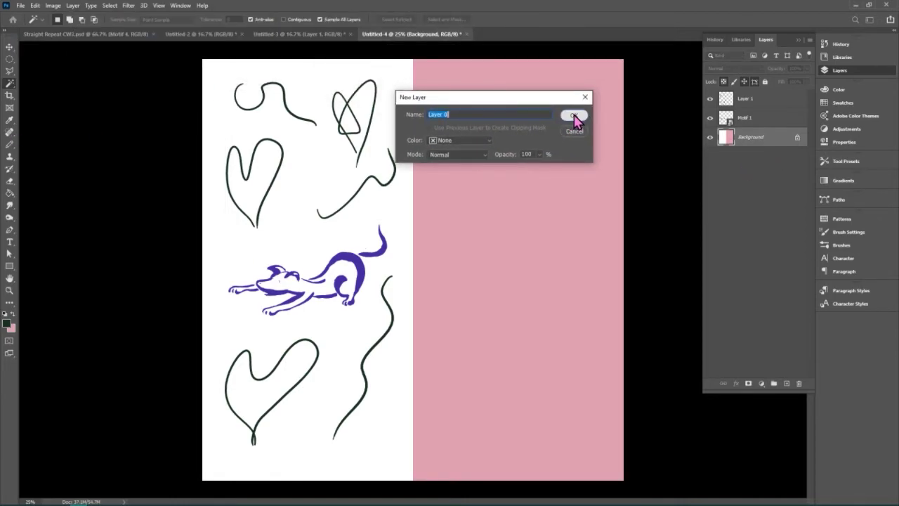
click(573, 116)
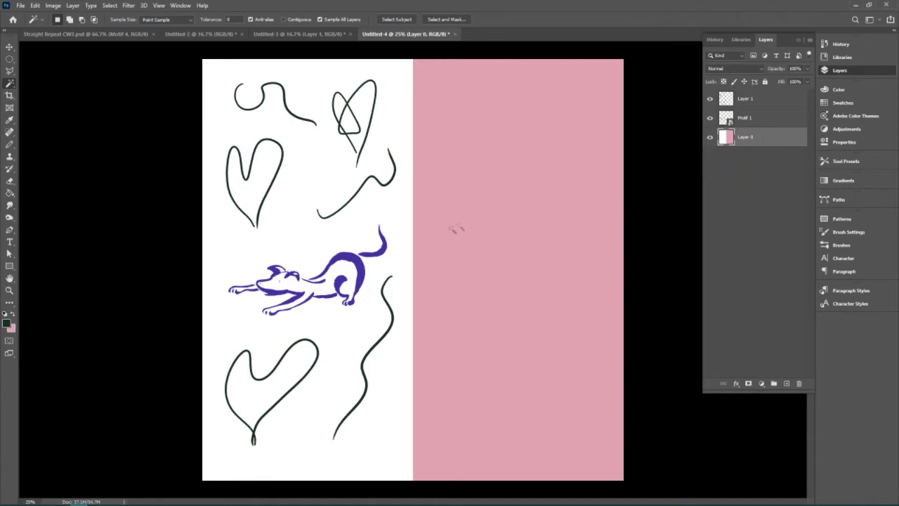
click(487, 222)
key(Delete)
key(ctrl+d)
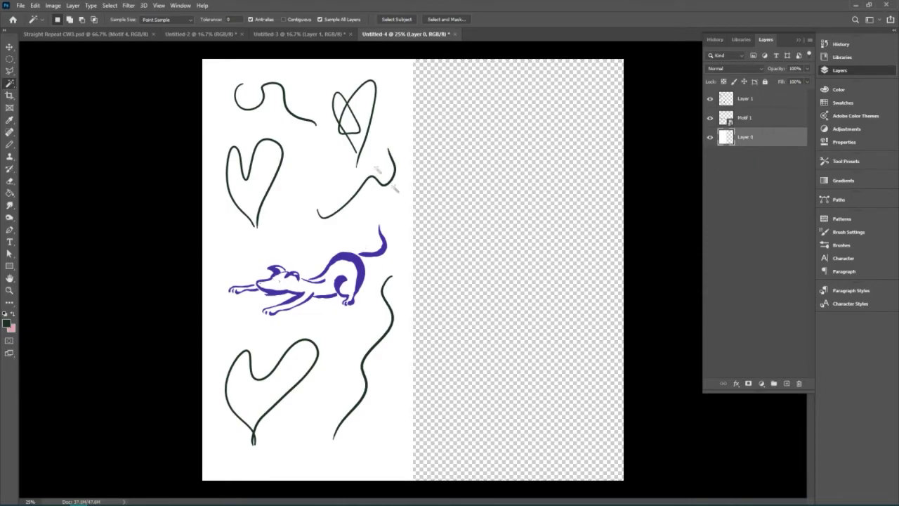
key(v)
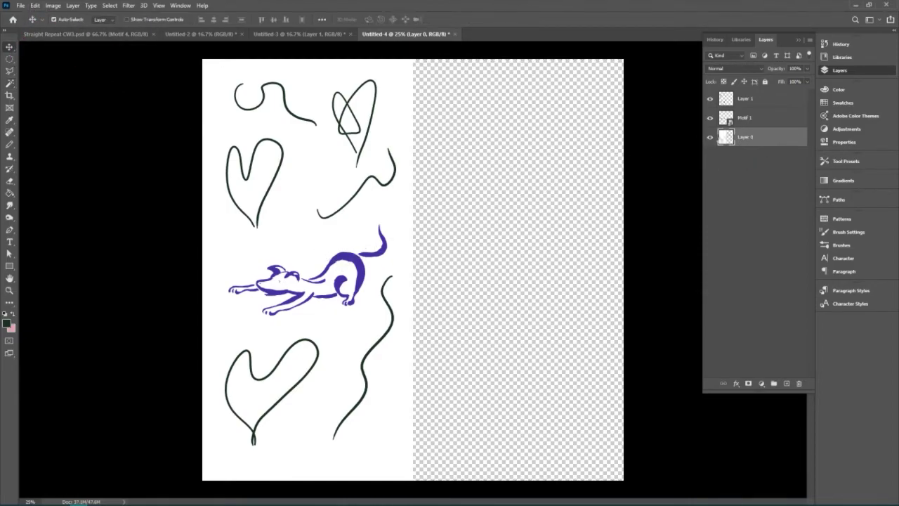
shift+click(763, 100)
right_click(760, 99)
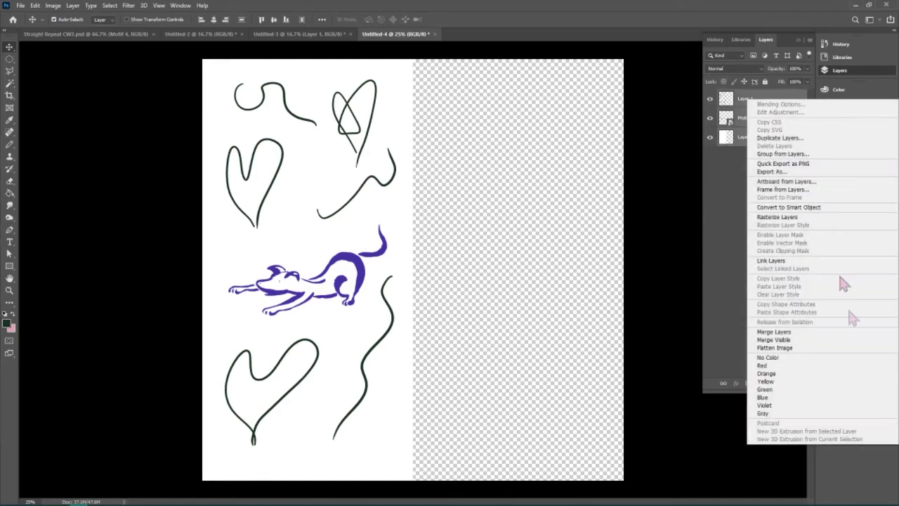
click(722, 205)
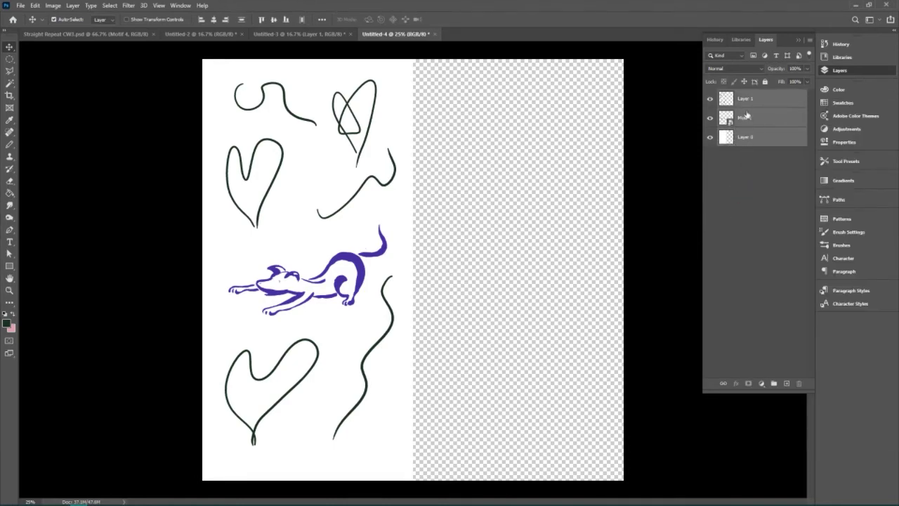
click(750, 138)
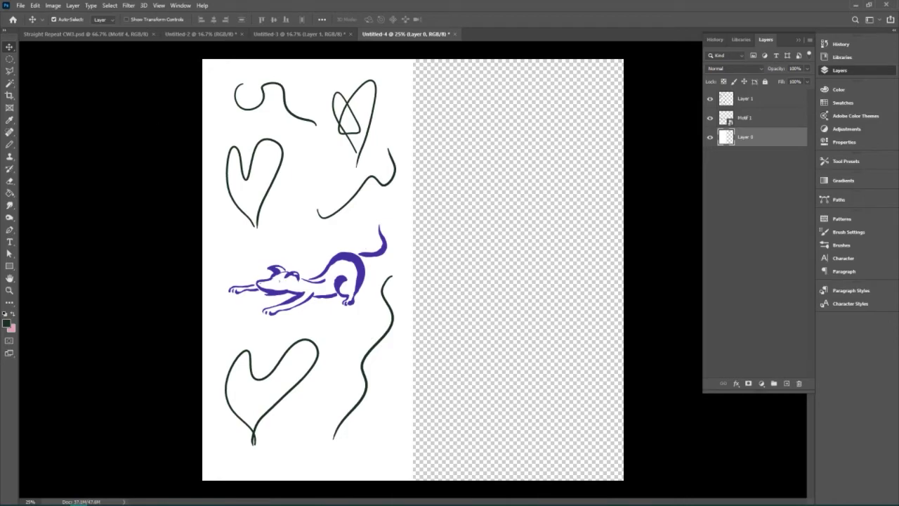
Fill the transparent right half of Layer 0 with white using the Paint Bucket
click(9, 193)
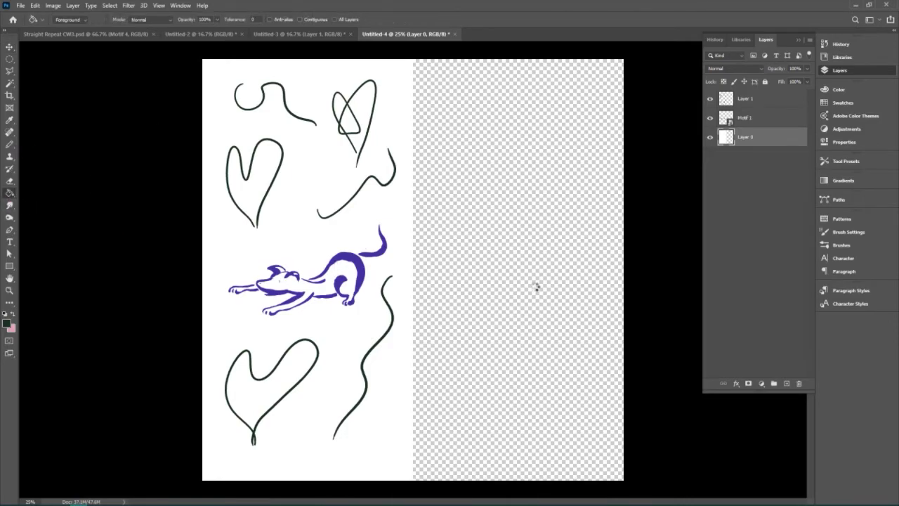
click(538, 290)
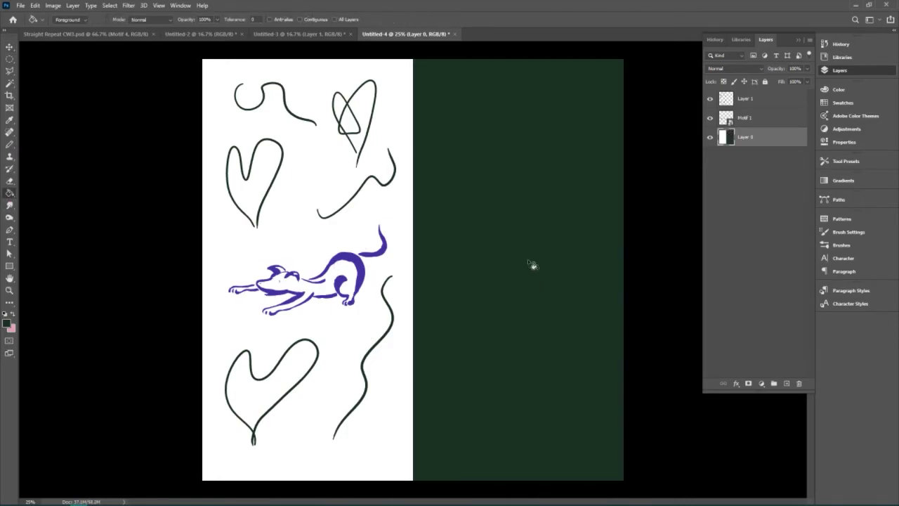
click(12, 314)
click(513, 304)
click(9, 46)
On Layer 1, draw black L-shaped marks with the Pencil at the four corners of the artwork's left half
key(b)
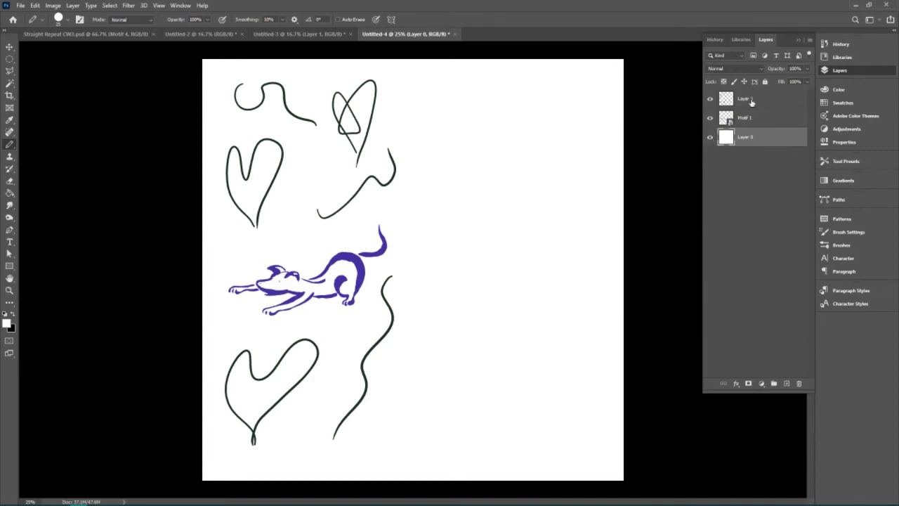
click(750, 103)
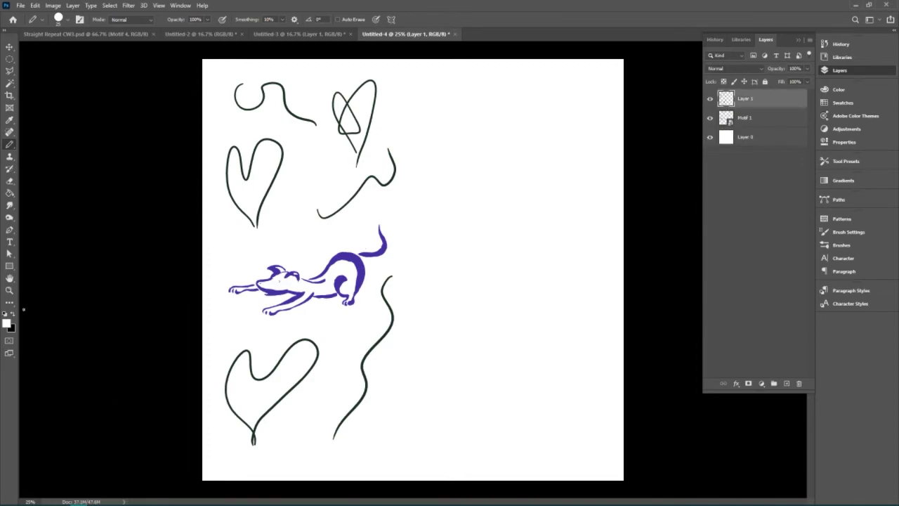
drag(212, 105, 210, 68)
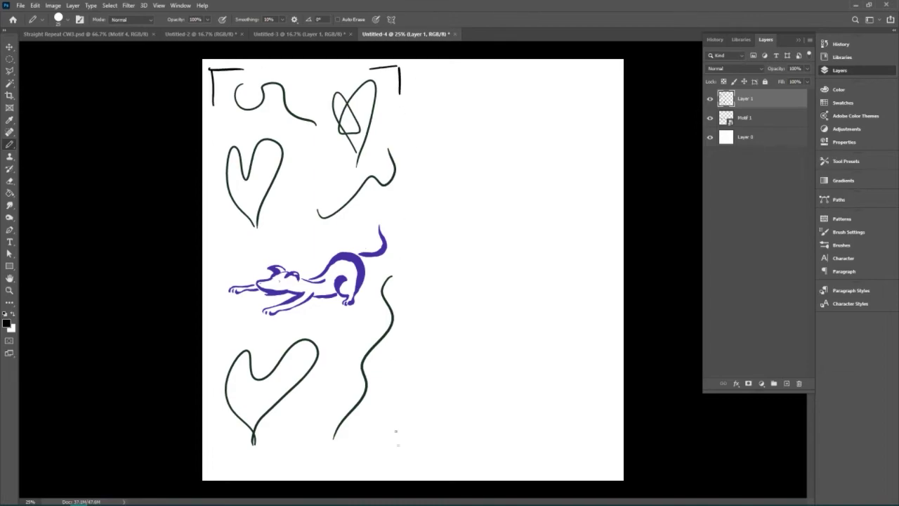
drag(216, 437, 244, 468)
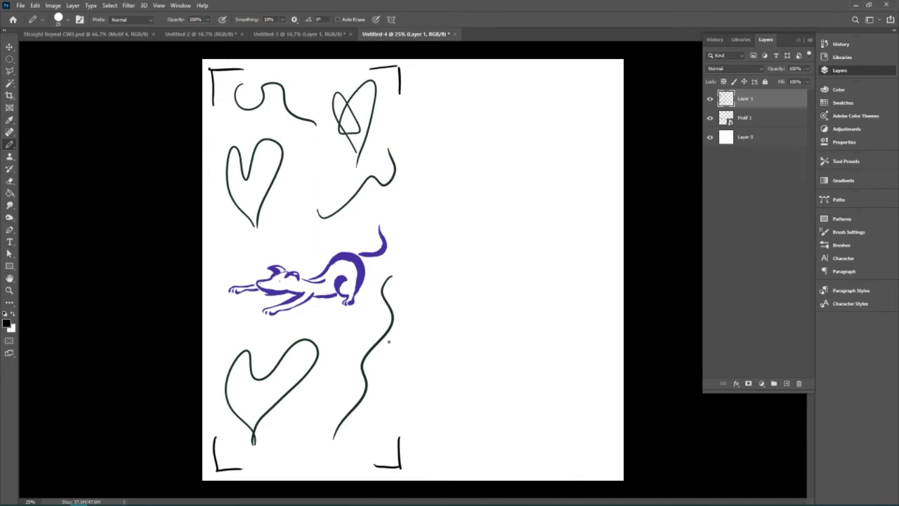
Merge Layer 1 with the Motif 1 layer and copy the merged artwork
click(9, 46)
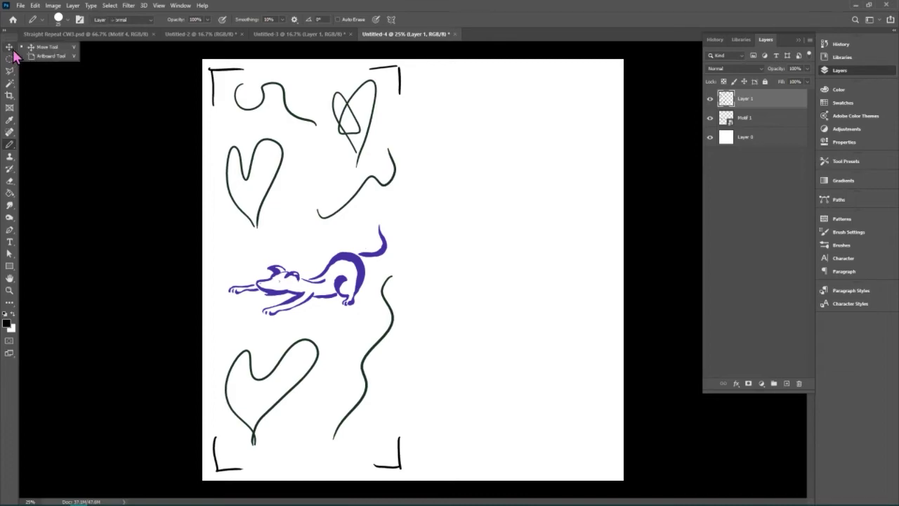
shift+click(743, 119)
right_click(766, 118)
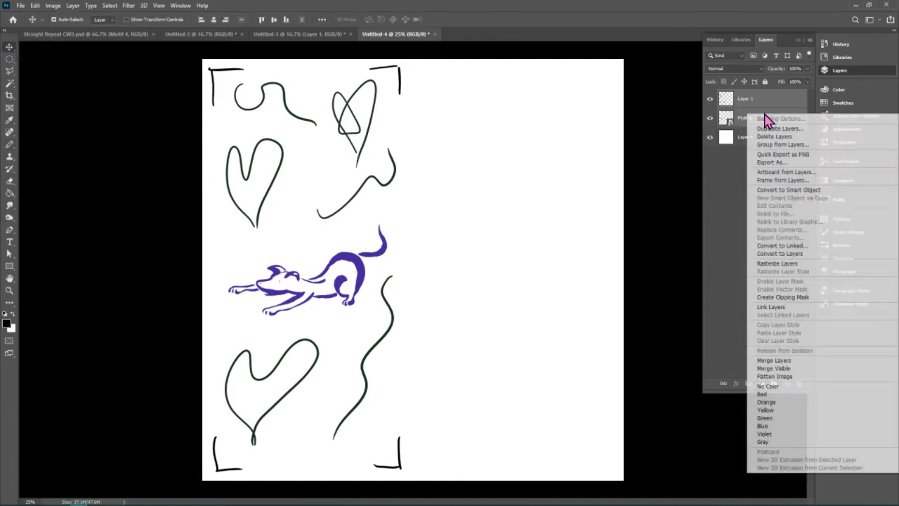
click(828, 363)
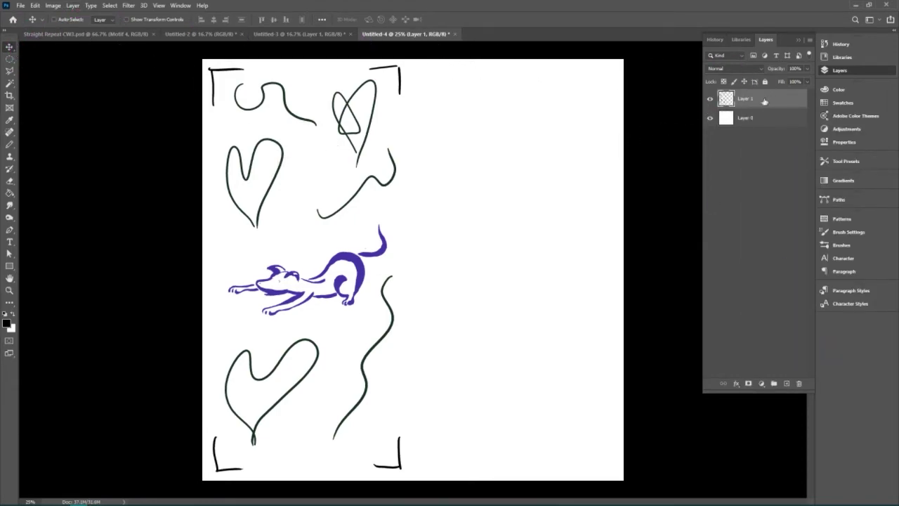
key(ctrl+c)
Try pasting the copied artwork and sliding it across the blank right half, undo the moves, and delete the pasted layer
key(ctrl+v)
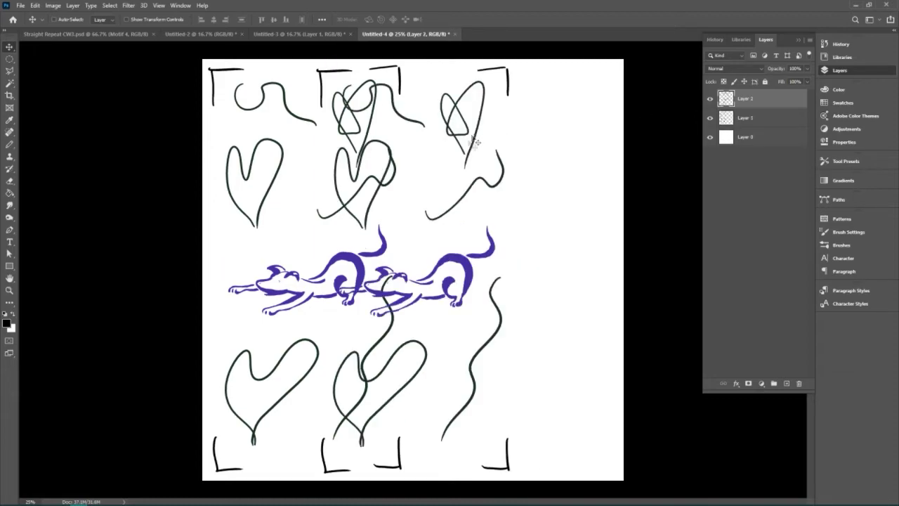
drag(521, 146, 370, 151)
drag(428, 145, 575, 156)
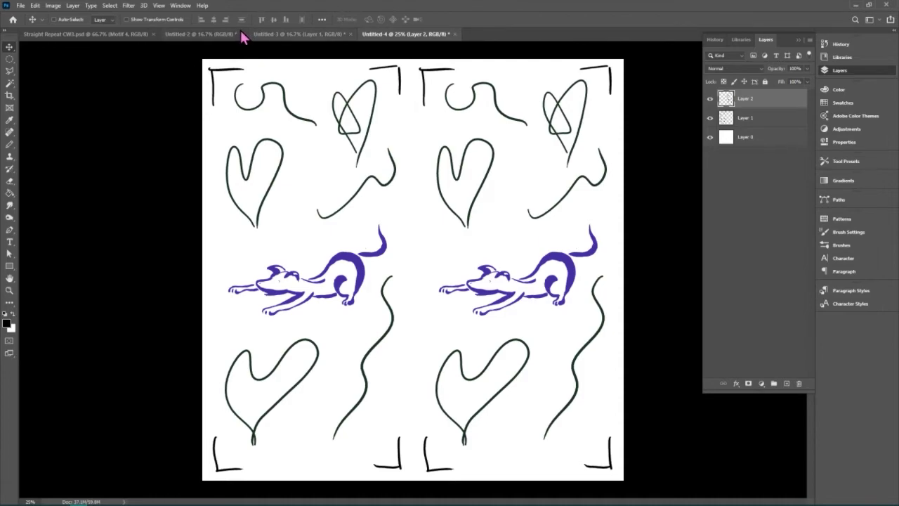
key(ctrl+z)
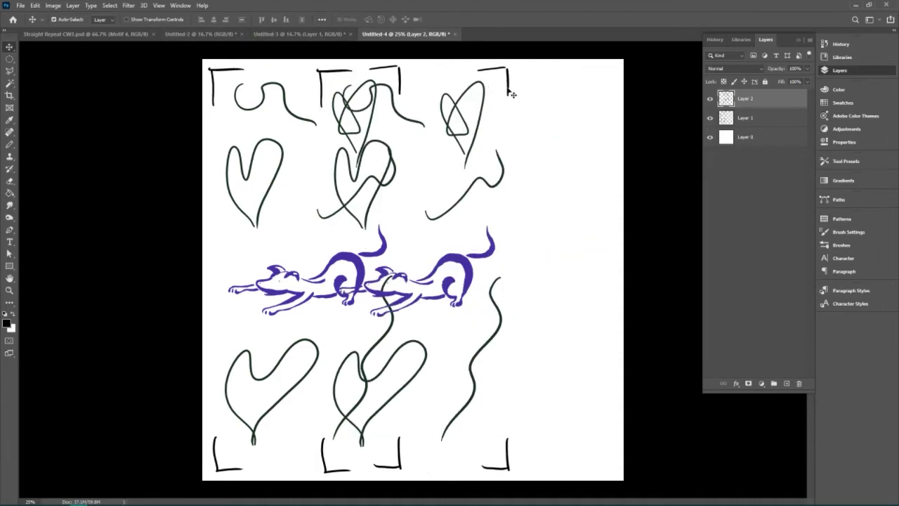
drag(463, 84, 351, 74)
key(ctrl+z)
key(Delete)
Paste the copied artwork in place and move the copy straight across into the blank right half of the canvas
click(34, 6)
mouse_move(81, 91)
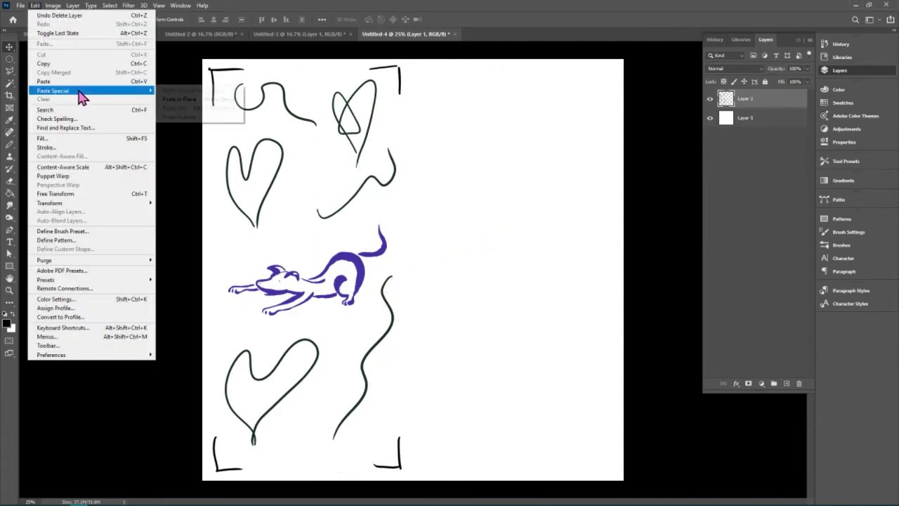
click(189, 100)
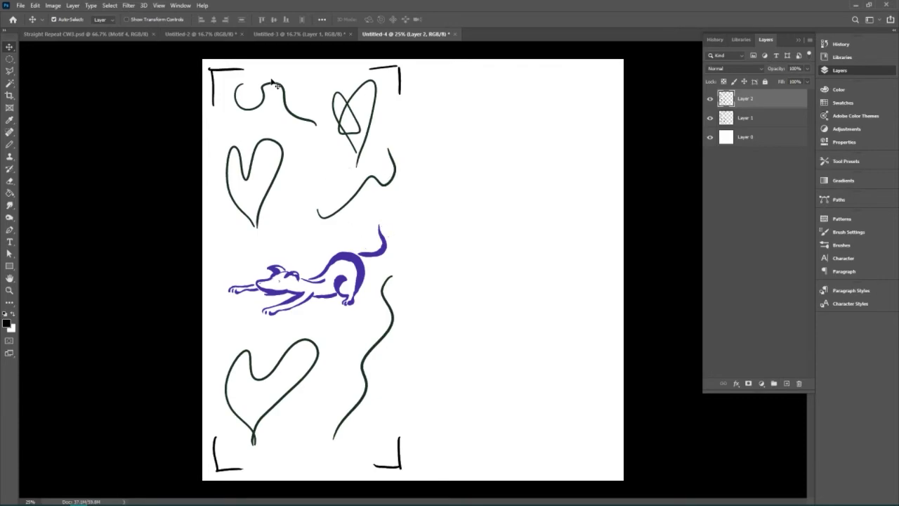
click(35, 6)
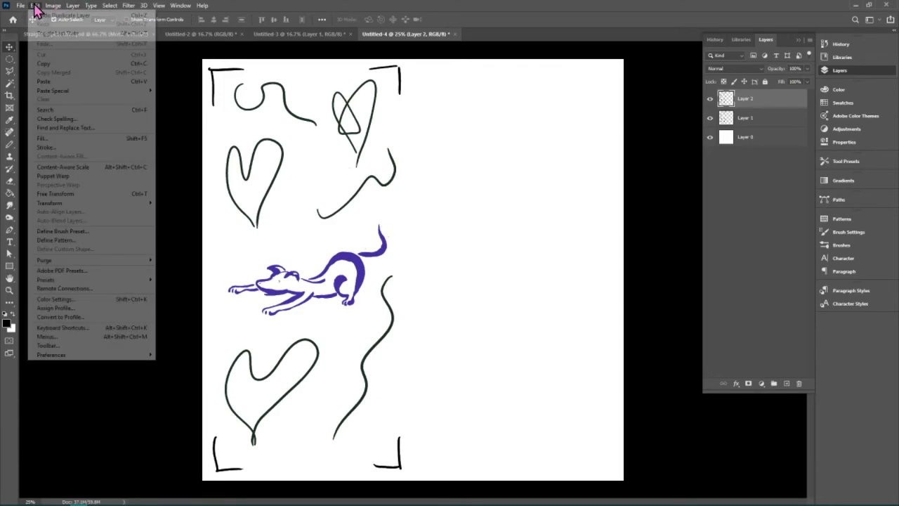
mouse_move(133, 203)
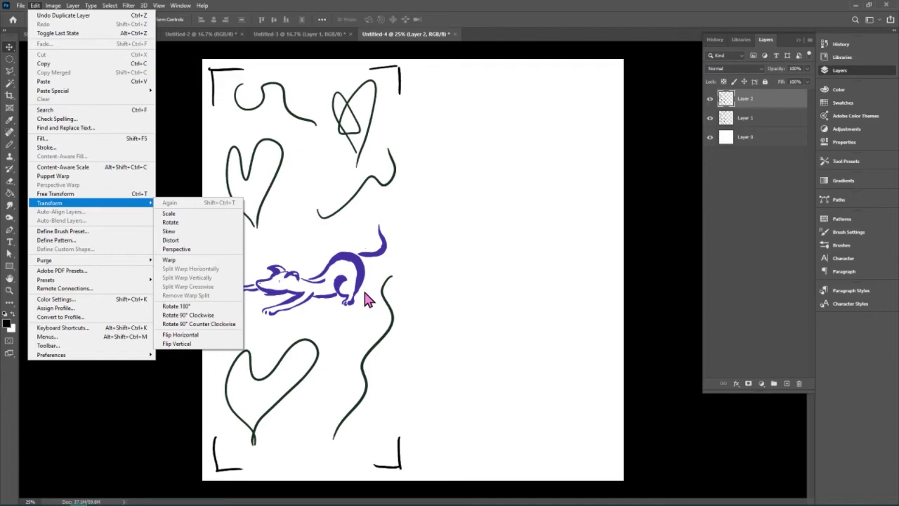
click(377, 353)
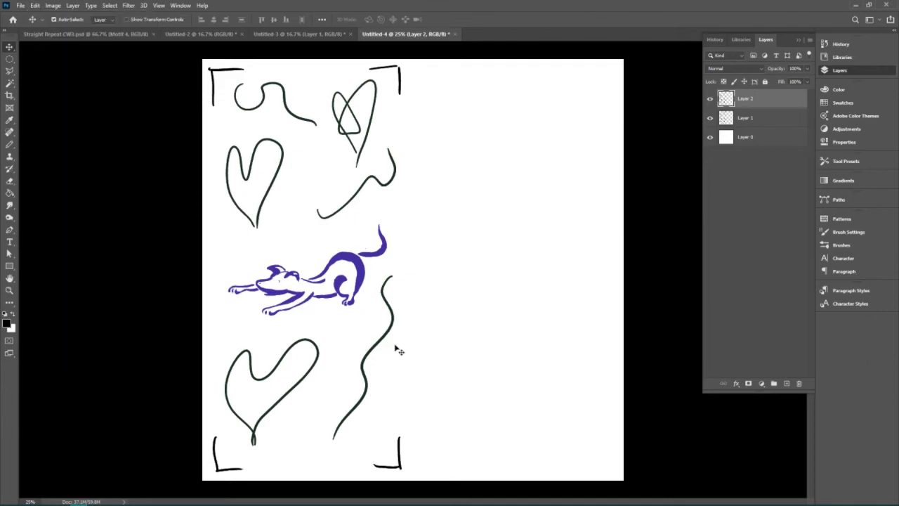
drag(430, 353, 579, 353)
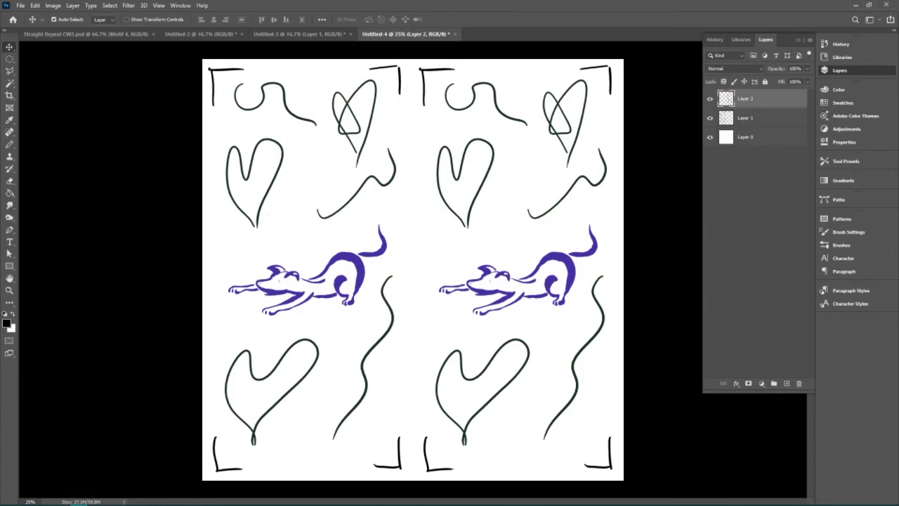
Apply the Offset filter to Layer 2 with 0 pixels horizontal, +1800 pixels vertical and wrap-around edges
click(53, 5)
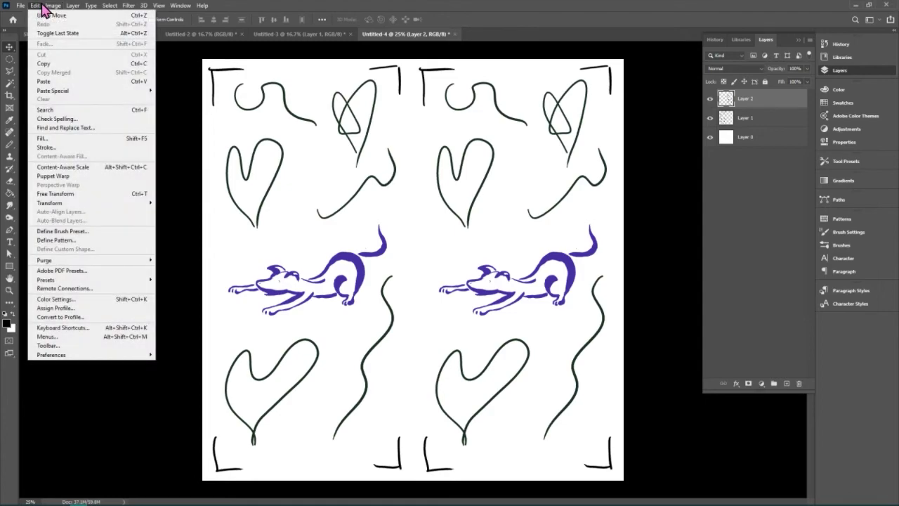
click(34, 5)
click(128, 5)
mouse_move(167, 181)
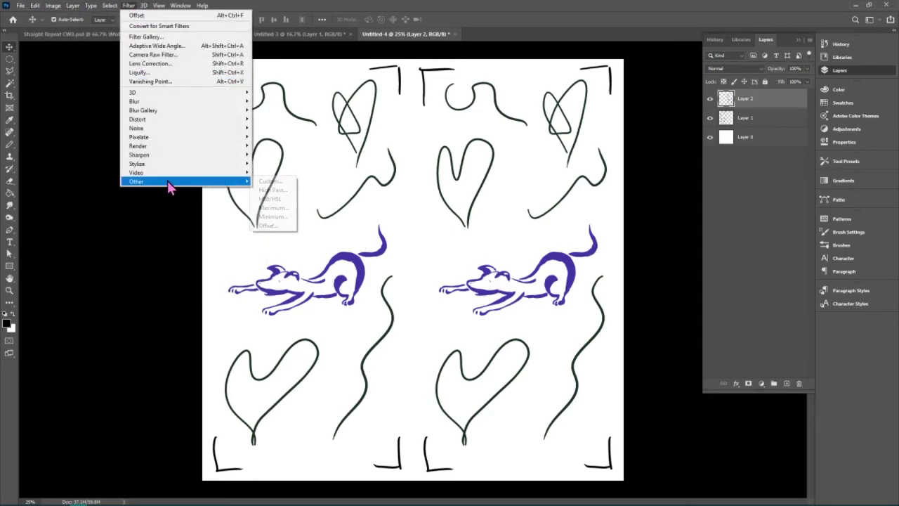
click(270, 226)
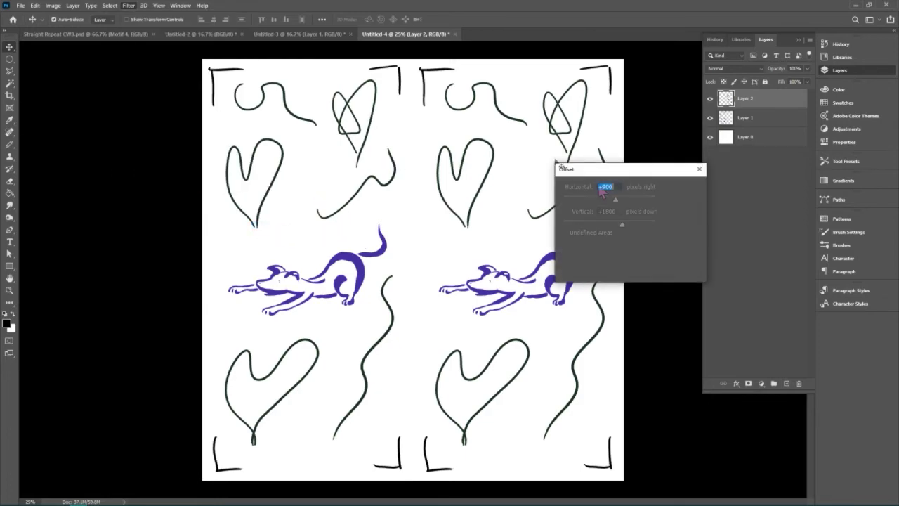
drag(618, 179, 194, 151)
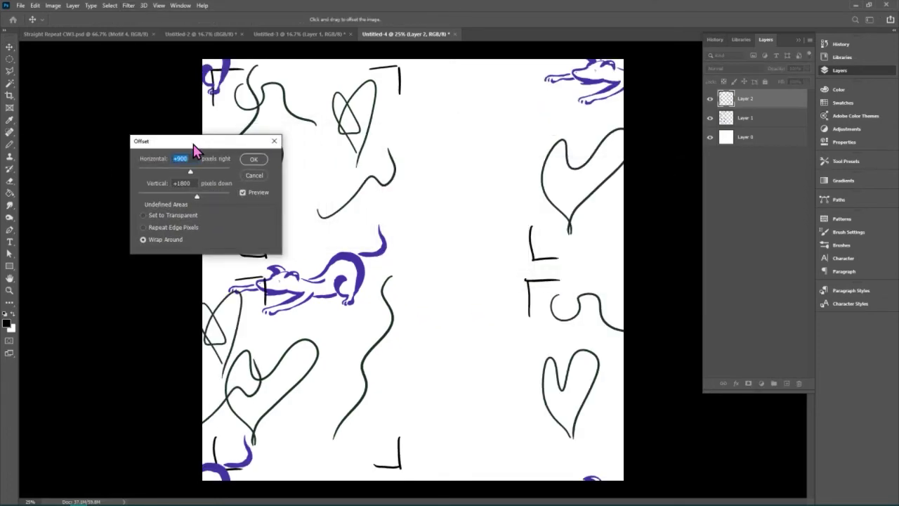
text(0)
click(189, 183)
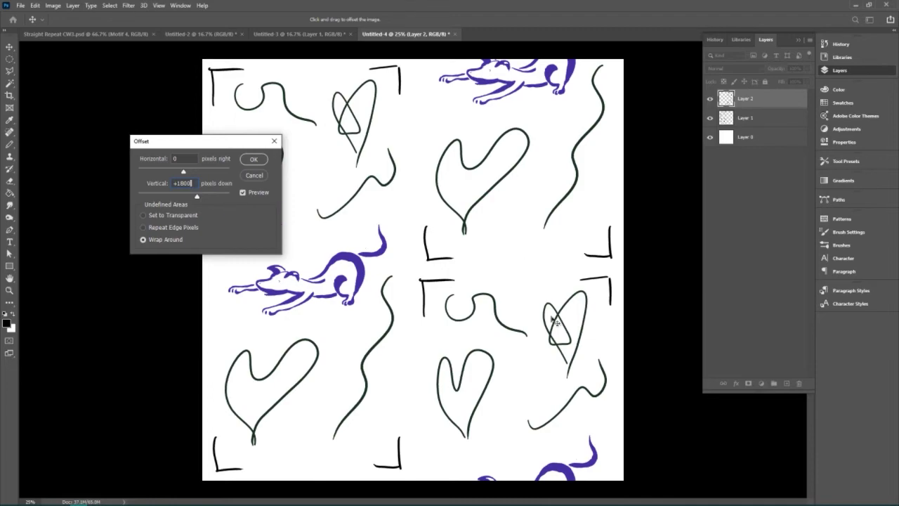
click(254, 160)
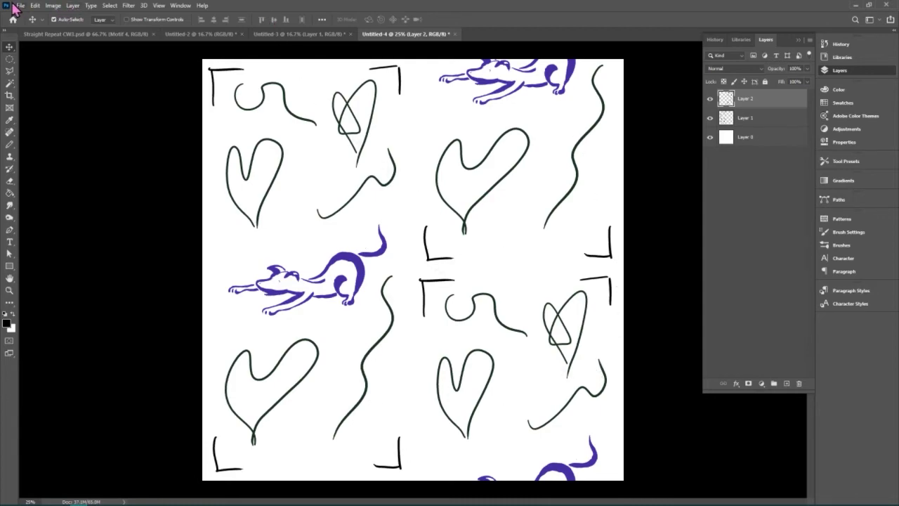
Define the offset half-drop tile as a new pattern, keeping the suggested pattern name
click(35, 5)
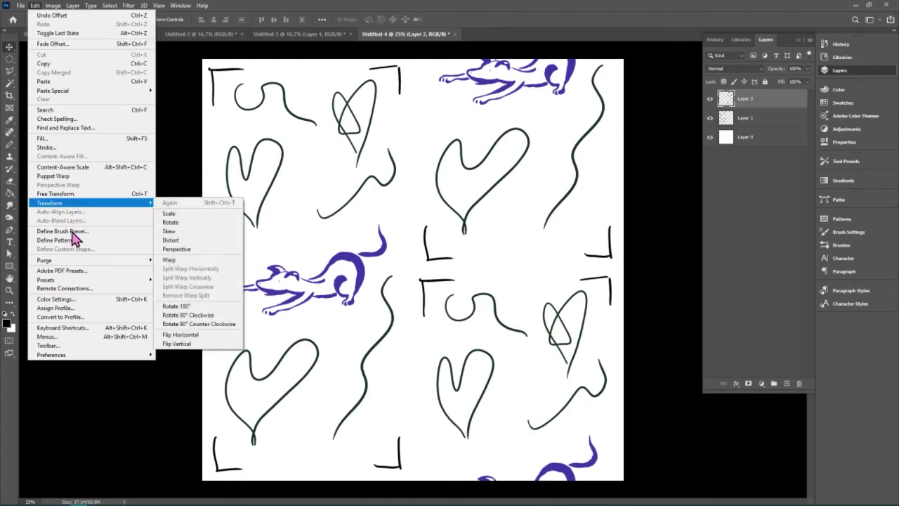
click(57, 239)
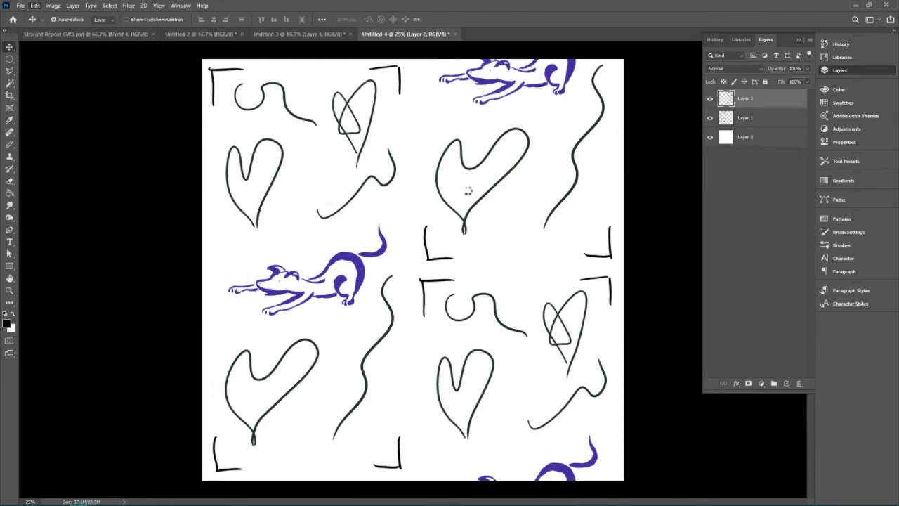
click(517, 176)
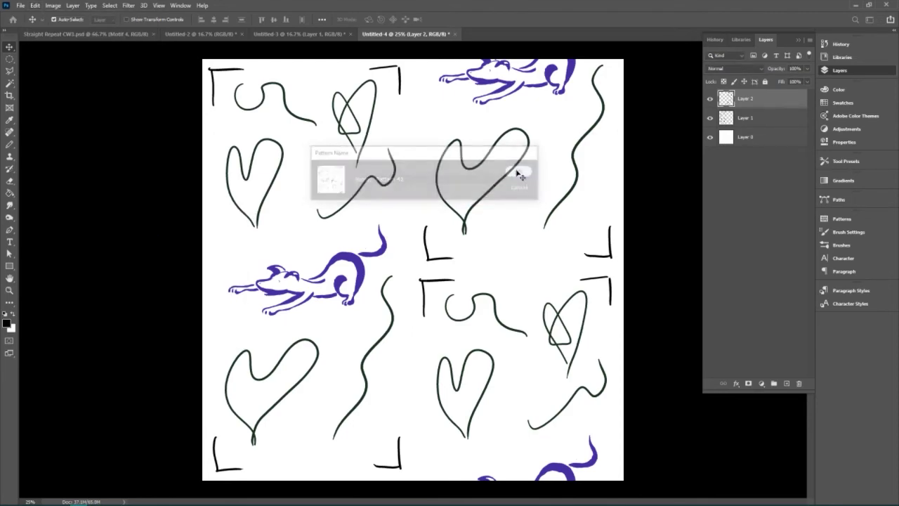
Create a new Tabloid document, 11 x 17 in at 300 ppi
click(21, 6)
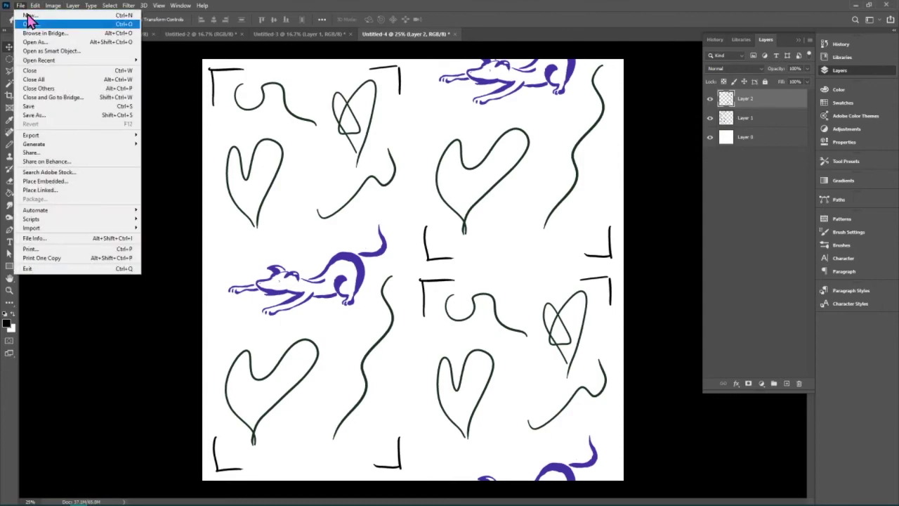
click(30, 16)
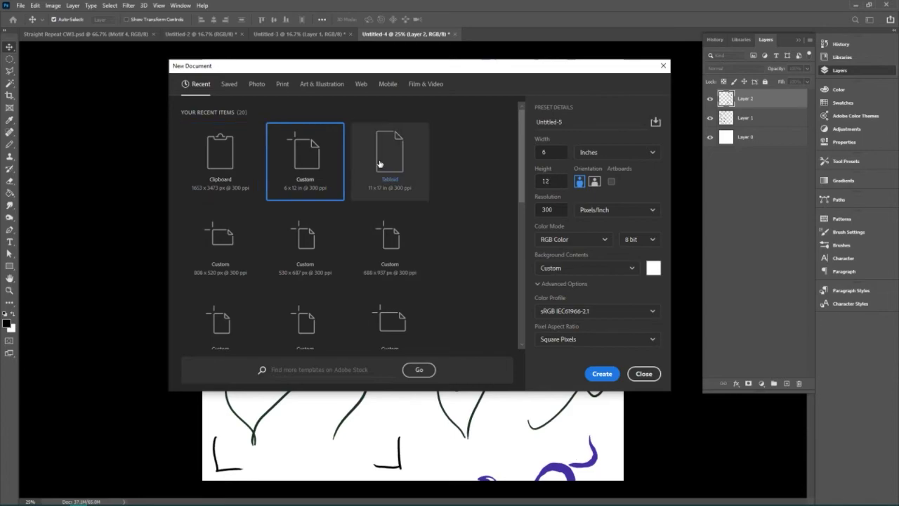
click(614, 375)
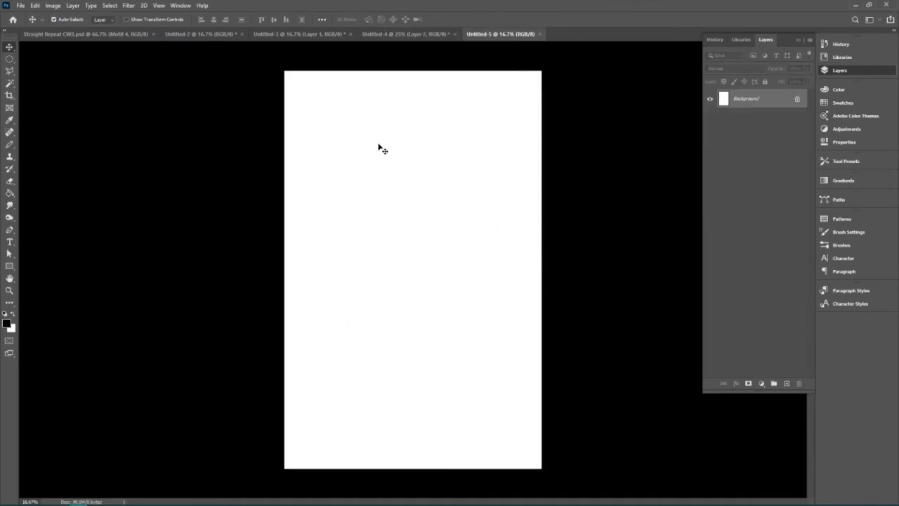
Fill the blank Background layer with the currently chosen custom pattern at 100% opacity
click(19, 6)
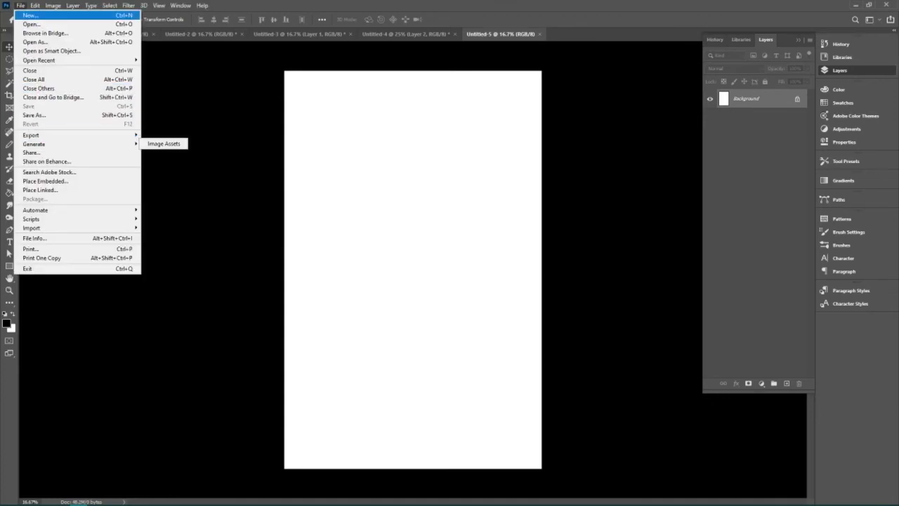
mouse_move(34, 5)
click(49, 135)
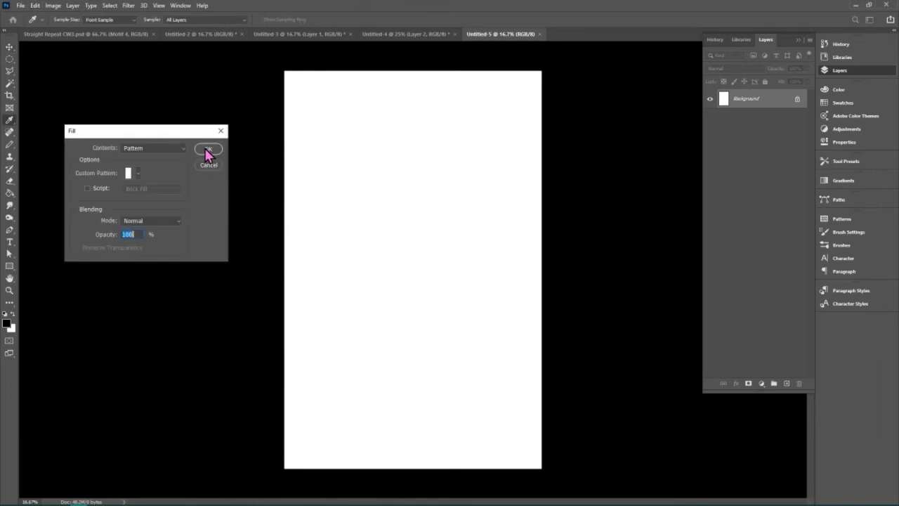
click(208, 149)
key(v)
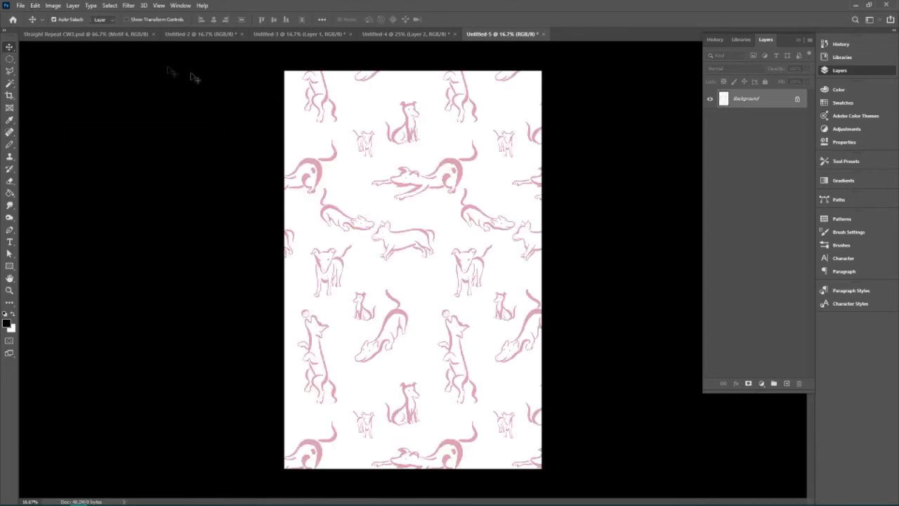
Refill the Background layer with the newly defined half-drop pattern of the purple dog, hearts and corner marks
click(21, 4)
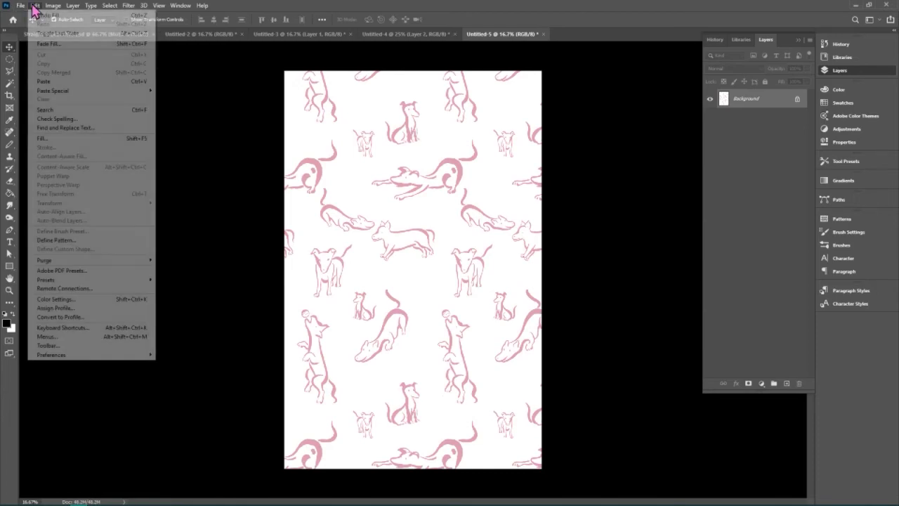
click(61, 137)
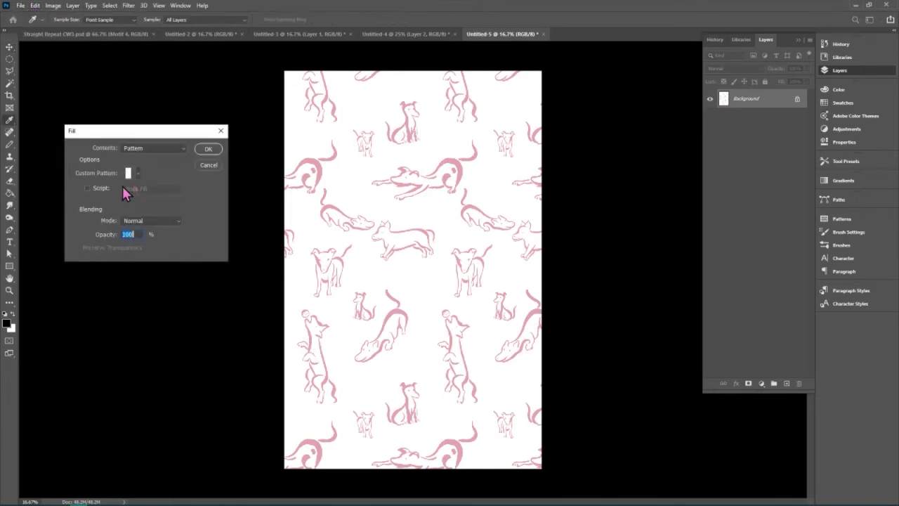
click(136, 174)
double_click(74, 83)
click(210, 147)
key(v)
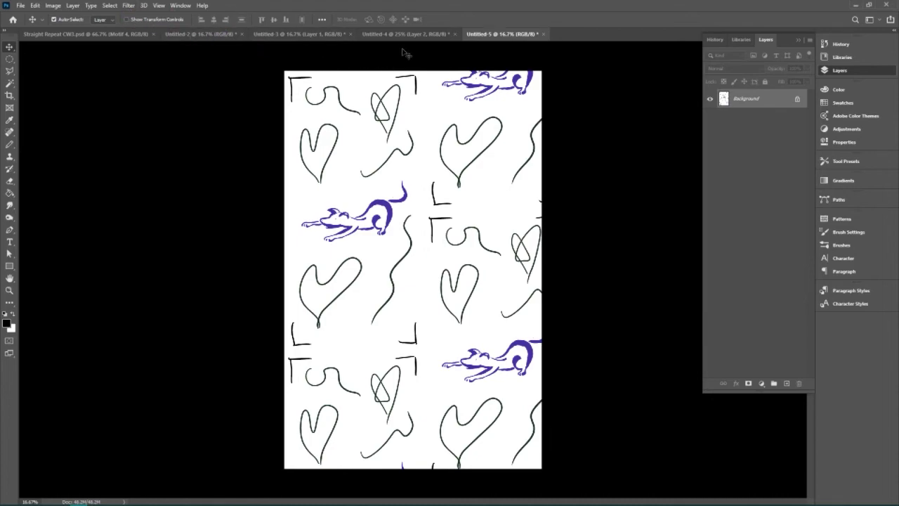
Glance at the Straight Repeat CW3 document, return to Untitled-4, and add a new empty layer above Layer 2
click(105, 34)
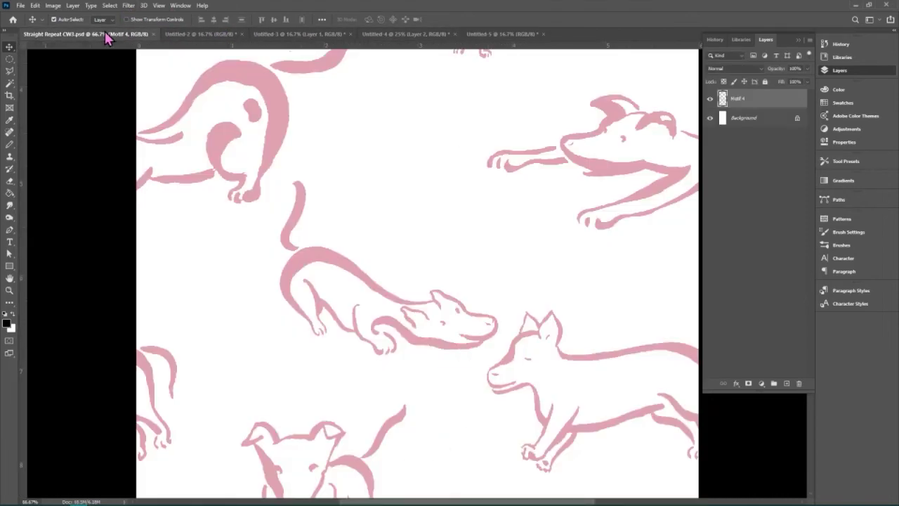
click(408, 33)
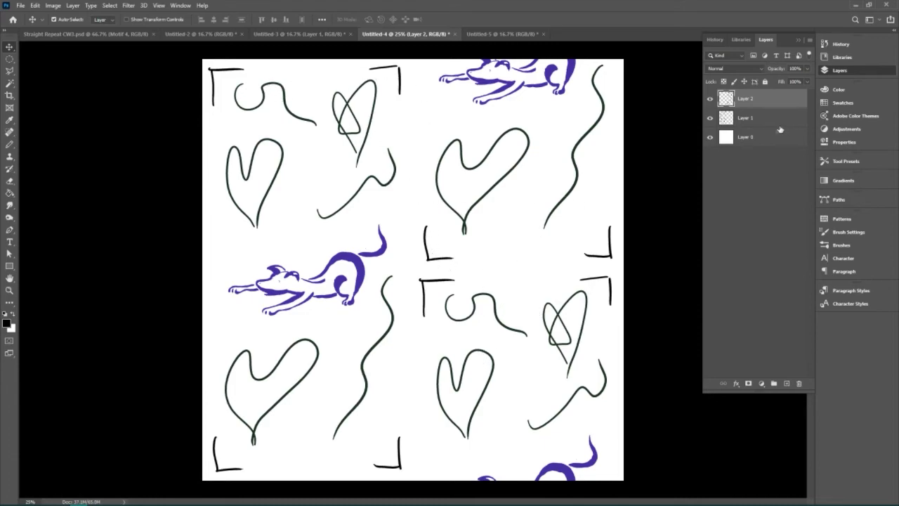
click(786, 384)
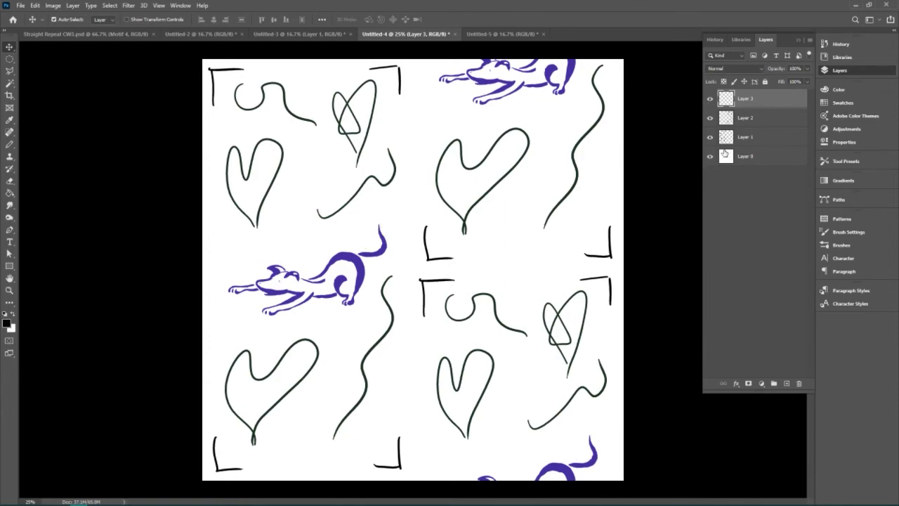
Set the Eraser to Pencil mode and erase the four L-shaped corner marks from the artwork on Layer 1
click(754, 138)
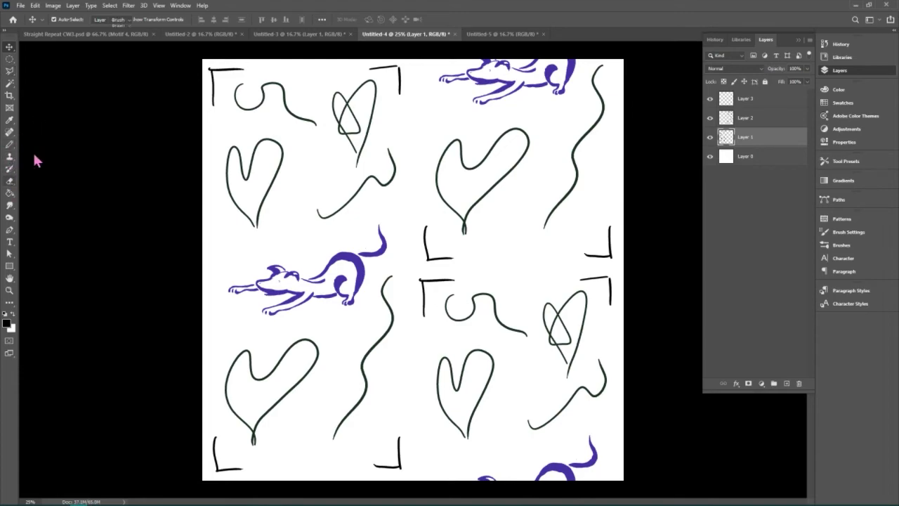
key(e)
click(118, 19)
click(116, 35)
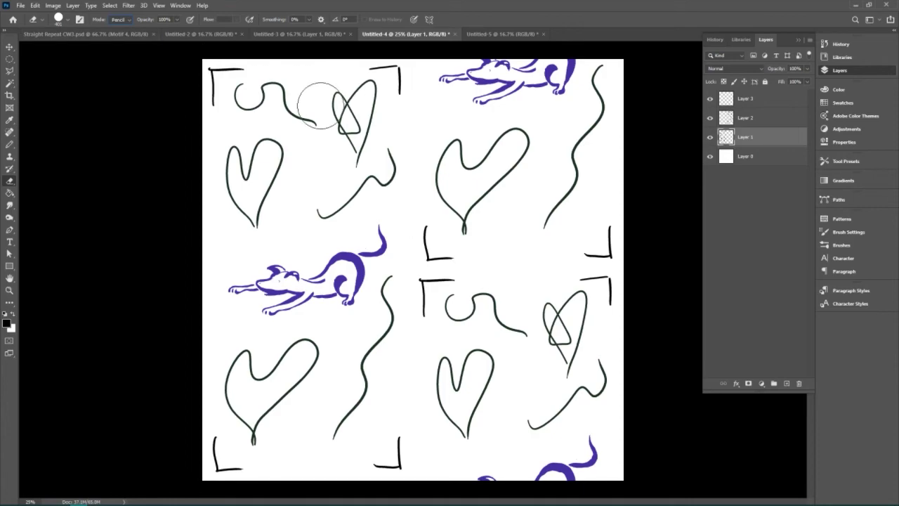
drag(397, 438, 398, 443)
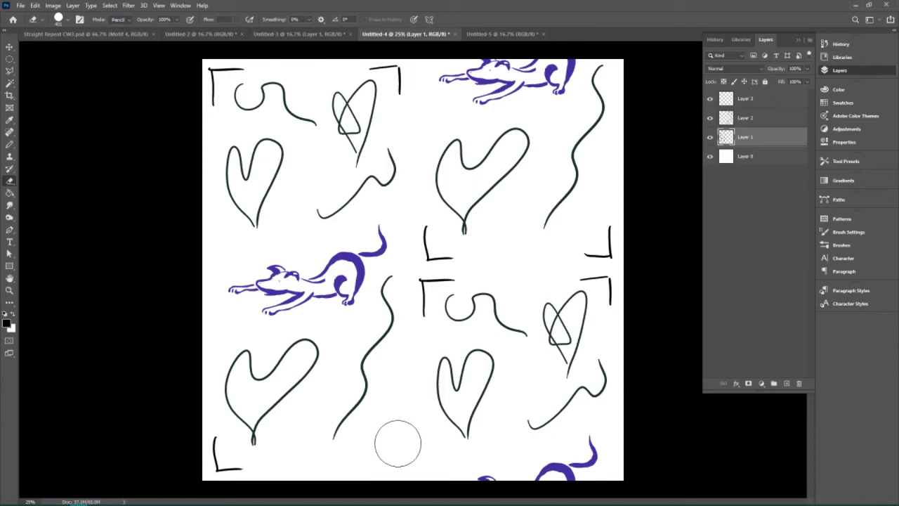
drag(227, 465, 222, 452)
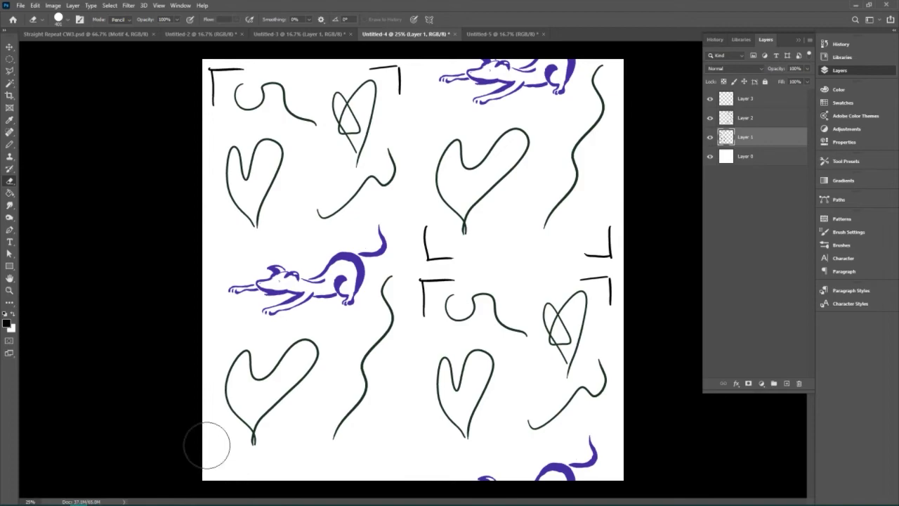
drag(211, 71, 243, 69)
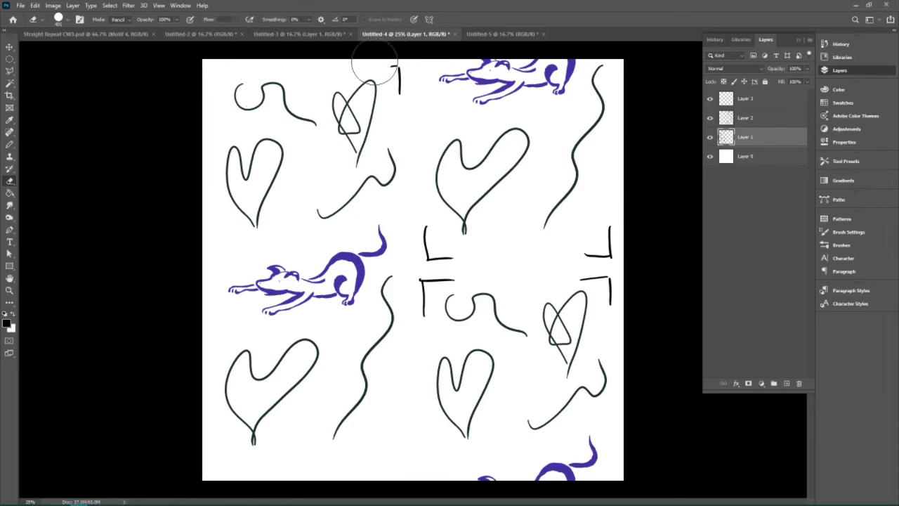
drag(374, 65, 395, 62)
Erase the L-shaped corner marks from the offset copy on Layer 2
key(alt+bracketright)
mouse_move(421, 291)
mouse_down()
mouse_move(448, 262)
mouse_move(457, 225)
mouse_up()
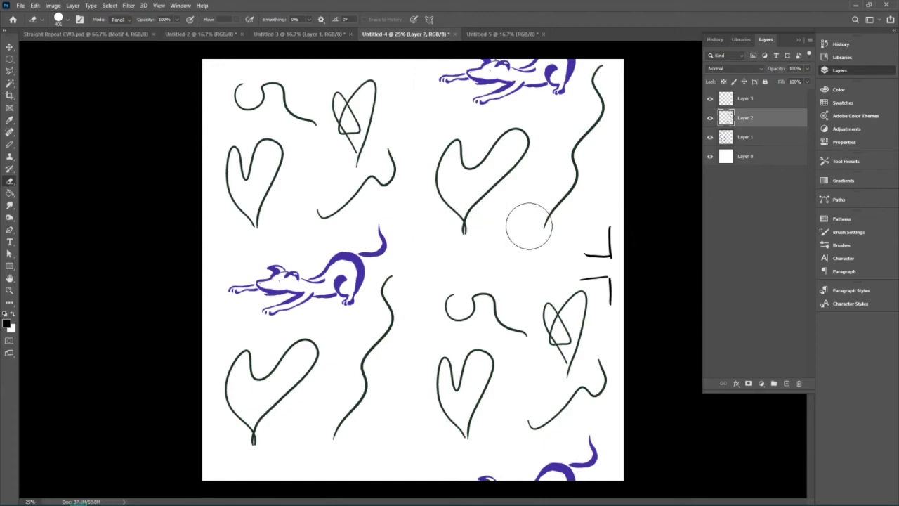
drag(583, 251, 588, 263)
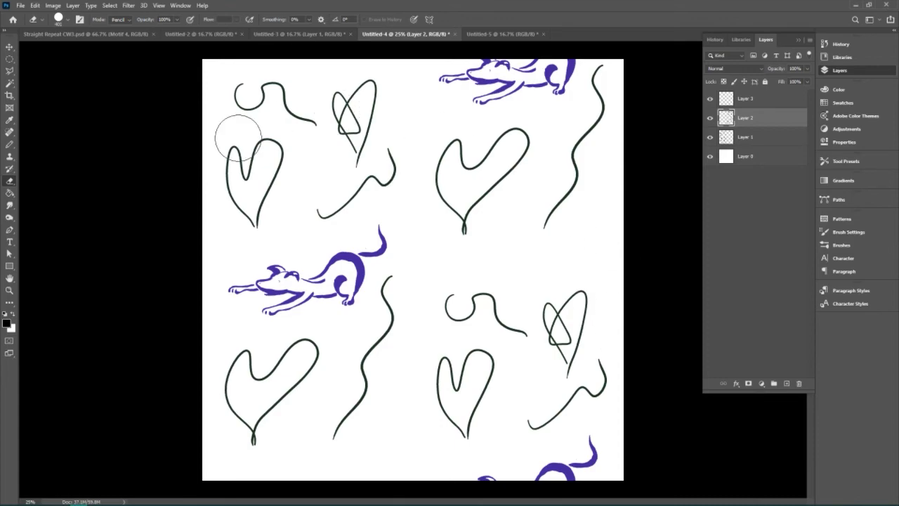
On Layer 3, draw freeform black Pencil fillers in the gaps between the halves and across the copy's middle, then toggle the layer's visibility to check them
key(b)
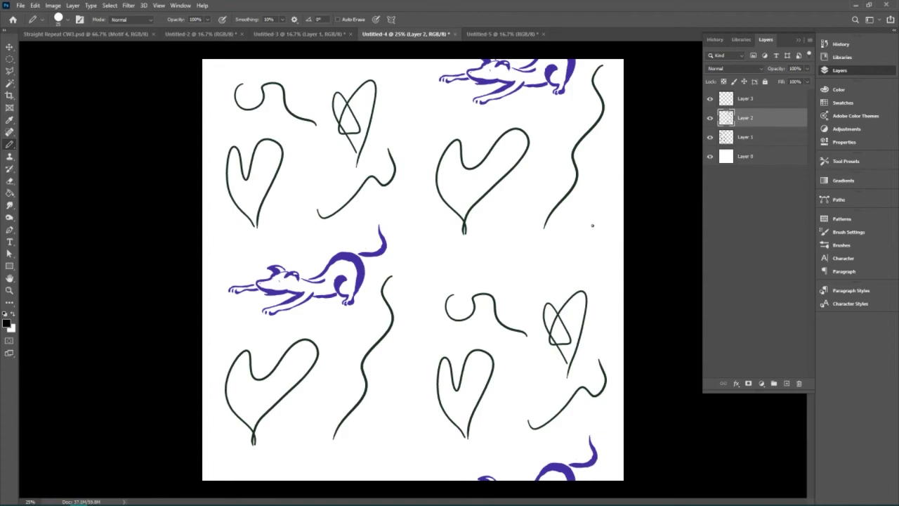
click(750, 102)
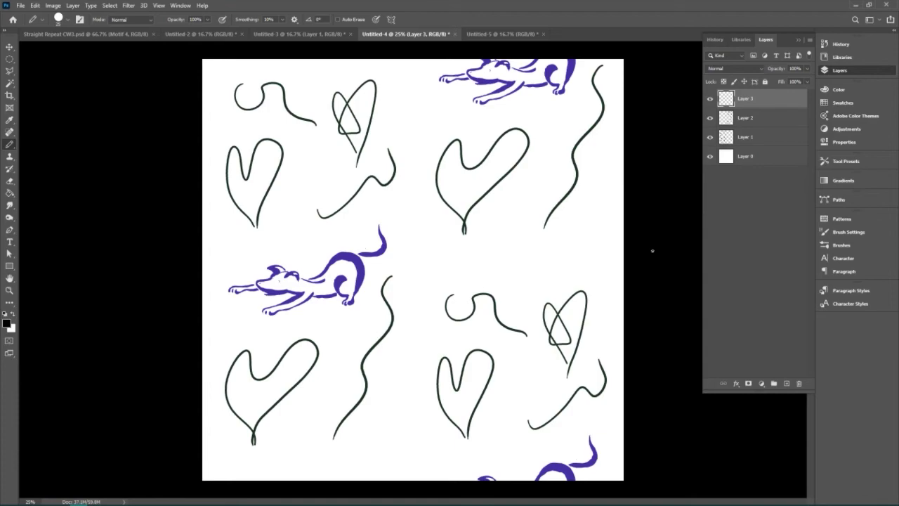
drag(408, 94, 405, 131)
mouse_move(411, 194)
mouse_down()
mouse_move(404, 281)
mouse_move(426, 280)
mouse_move(427, 267)
mouse_move(444, 263)
mouse_move(434, 219)
mouse_move(412, 192)
mouse_up()
mouse_move(419, 343)
mouse_down()
mouse_move(390, 377)
mouse_move(360, 453)
mouse_move(363, 470)
mouse_move(391, 452)
mouse_move(420, 459)
mouse_move(420, 344)
mouse_up()
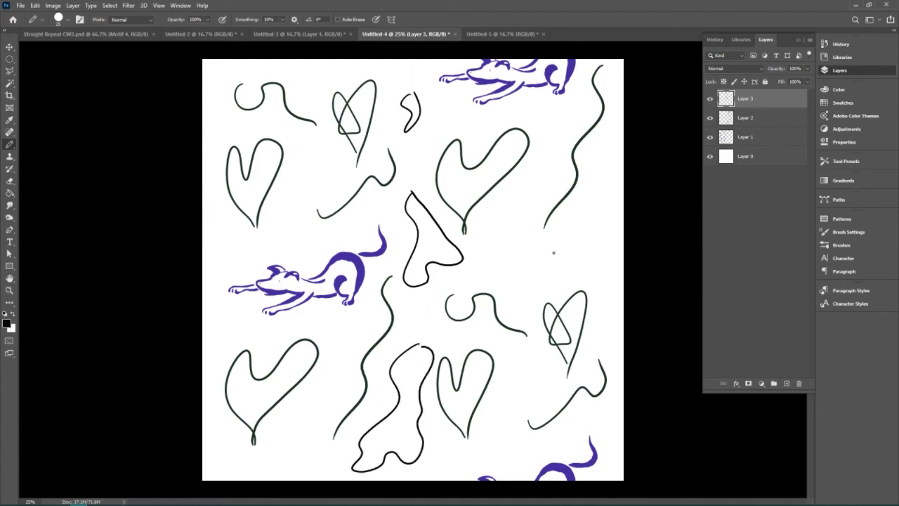
drag(603, 229, 575, 257)
mouse_move(490, 248)
mouse_down()
mouse_move(537, 276)
mouse_move(567, 274)
mouse_move(605, 252)
mouse_up()
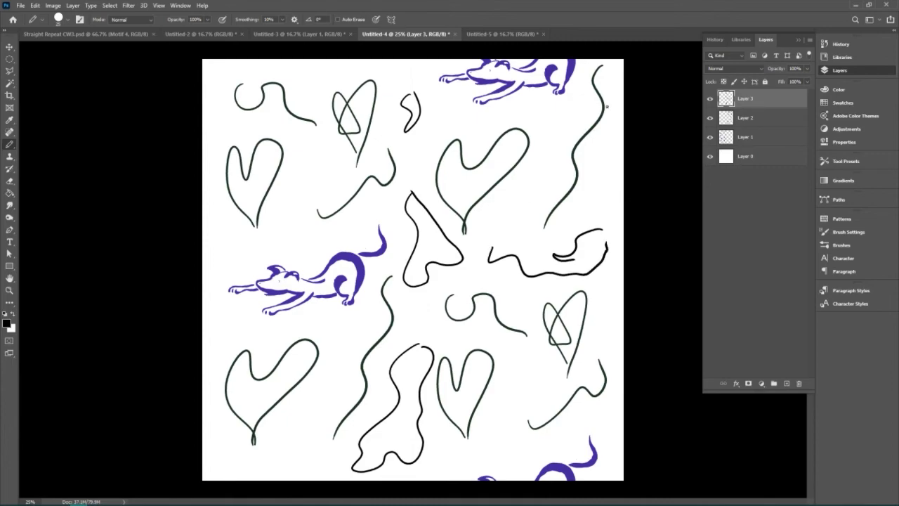
click(711, 101)
click(711, 101)
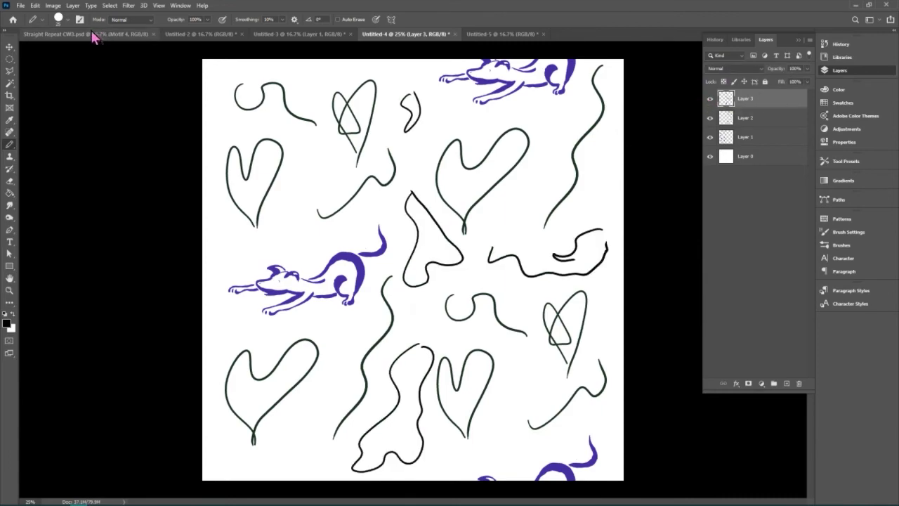
click(10, 47)
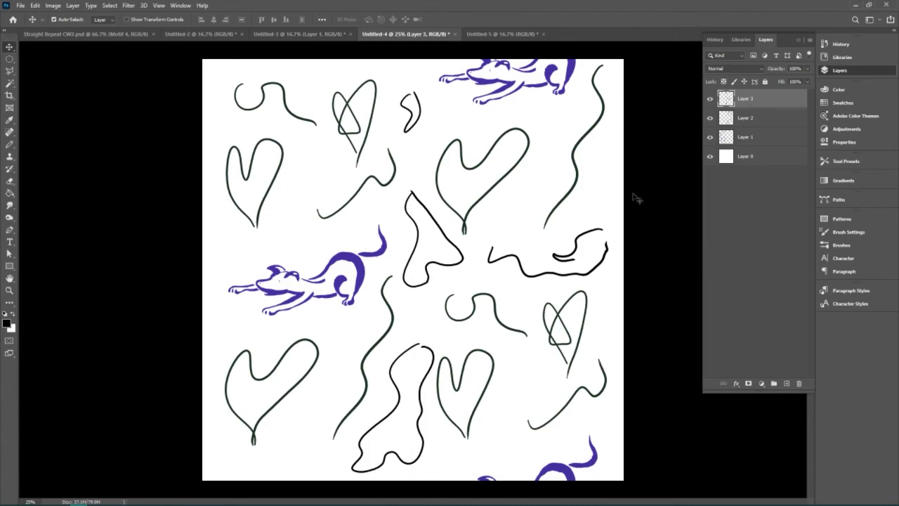
click(811, 41)
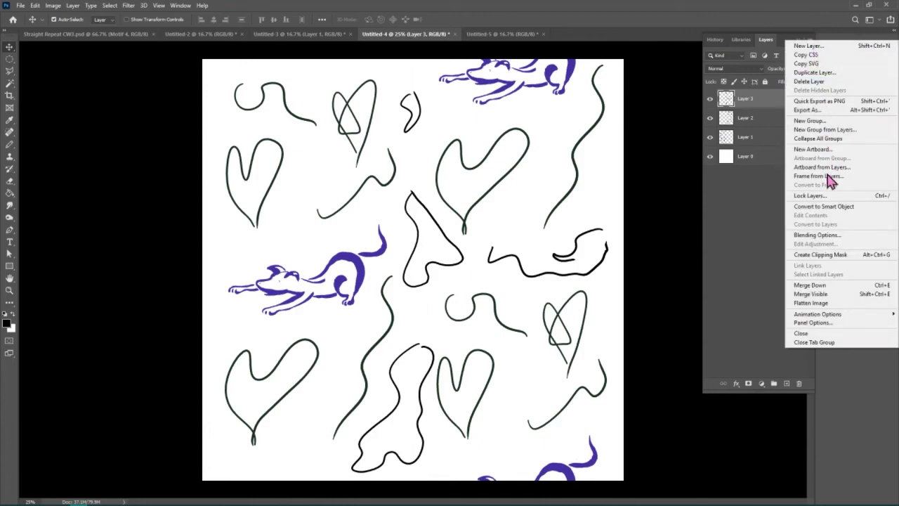
click(752, 251)
key(ctrl+v)
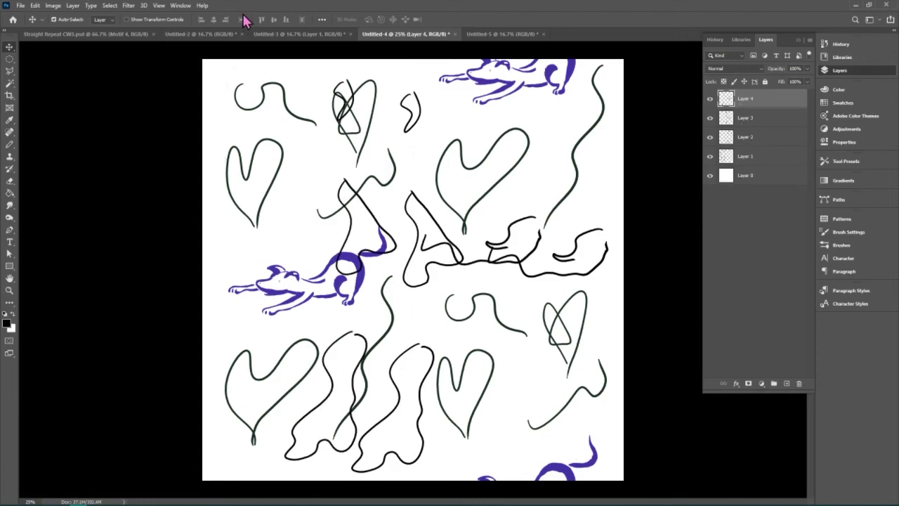
key(ctrl+z)
Paste a copy of Layer 3's black fillers in place on a new layer above it
click(34, 5)
mouse_move(60, 92)
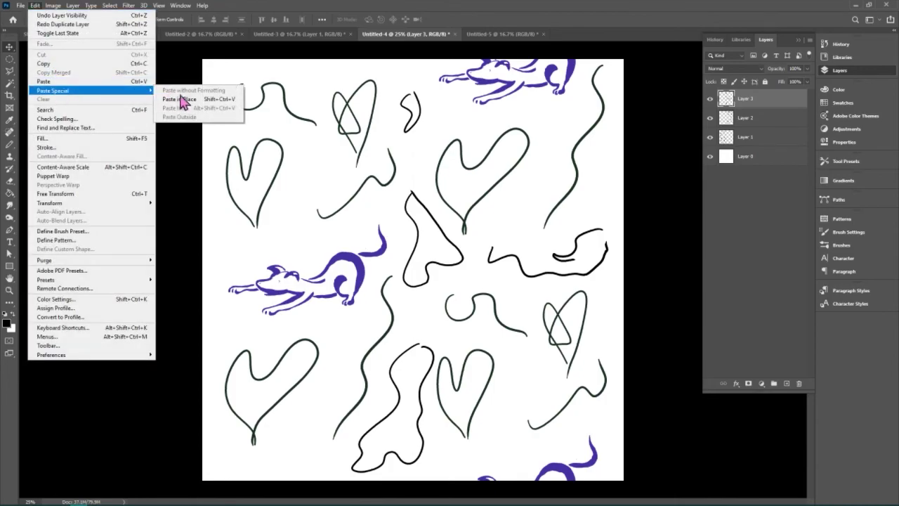
click(186, 99)
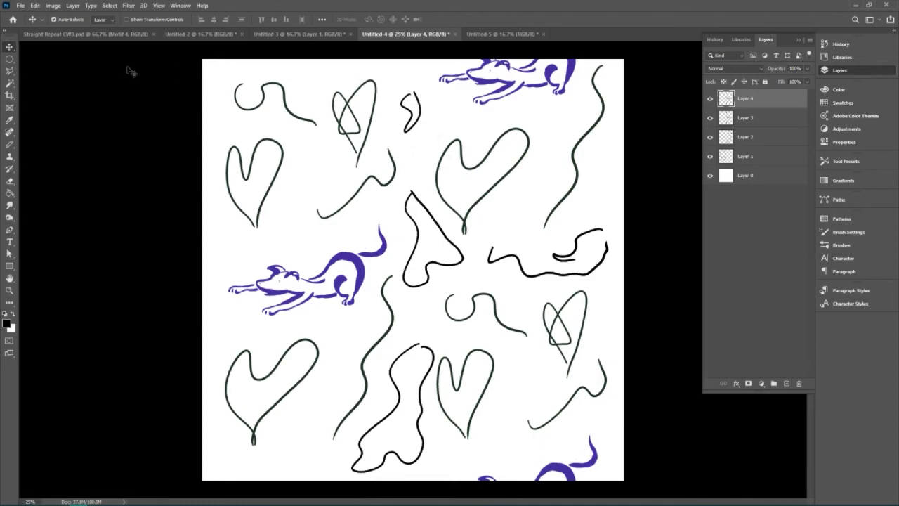
Open the Offset filter for the pasted fillers on Layer 4 and move its dialog clear of the artwork
click(129, 6)
mouse_move(200, 182)
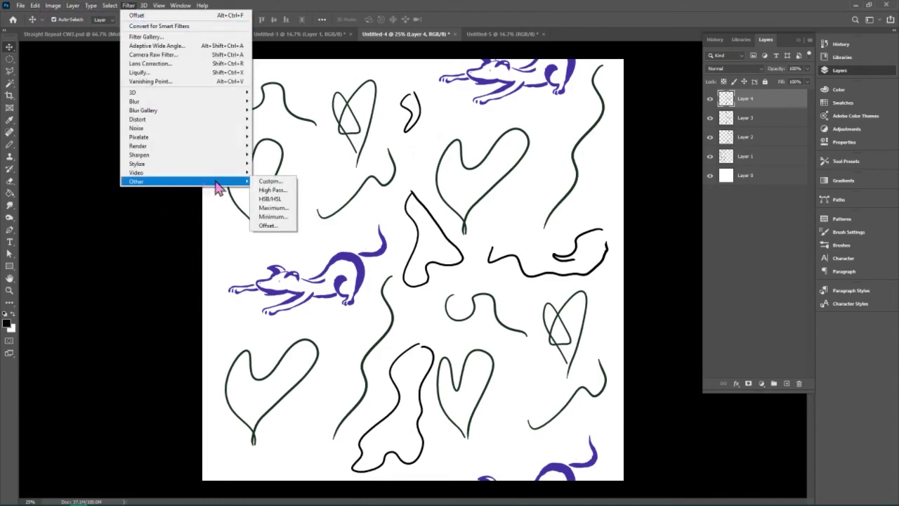
click(268, 226)
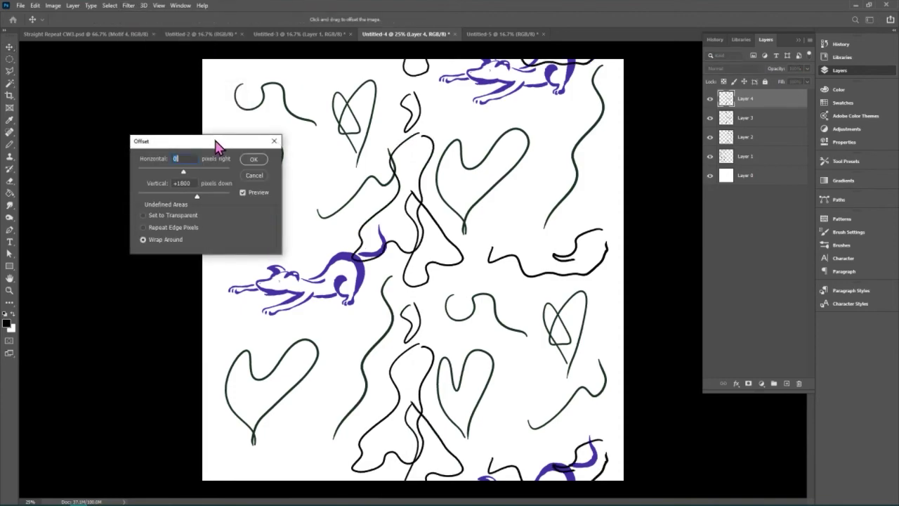
drag(201, 142, 142, 136)
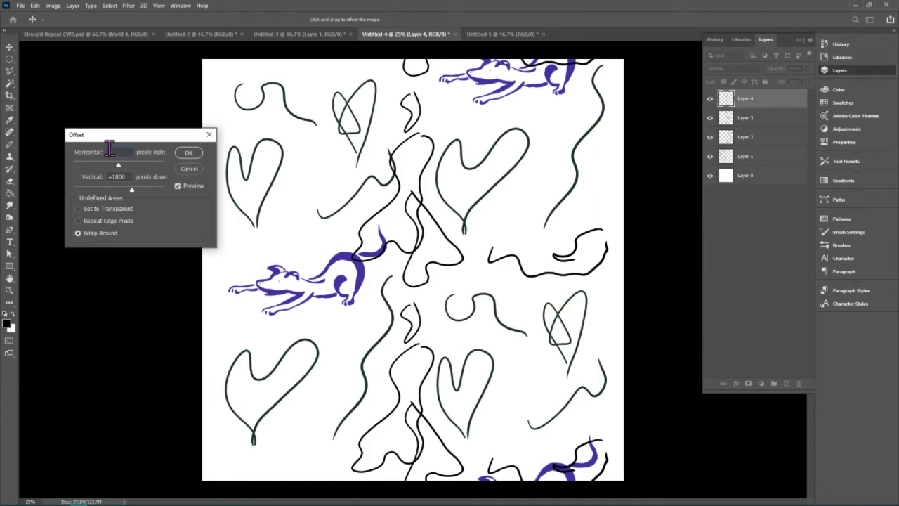
Try a horizontal offset of 900 pixels for the Layer 4 fillers, then clear the value
text(000)
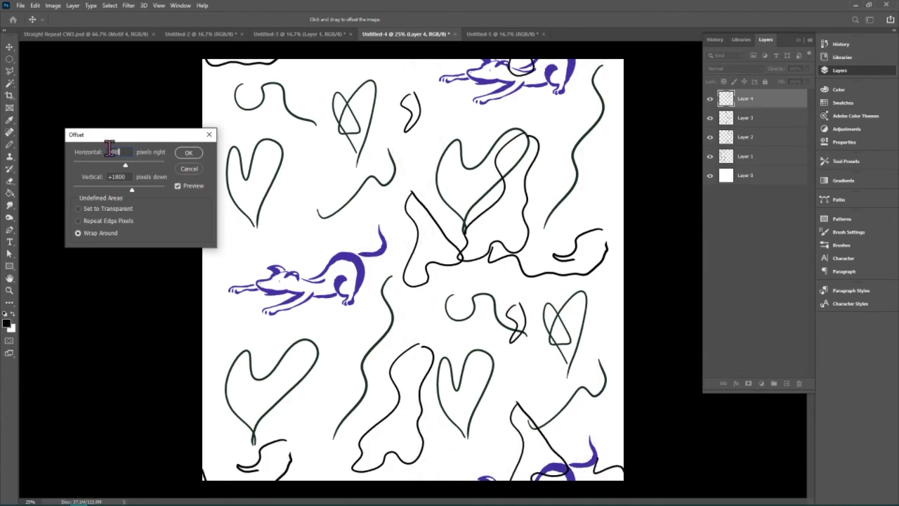
text(900)
key(BackSpace)
key(BackSpace)
key(BackSpace)
text(3)
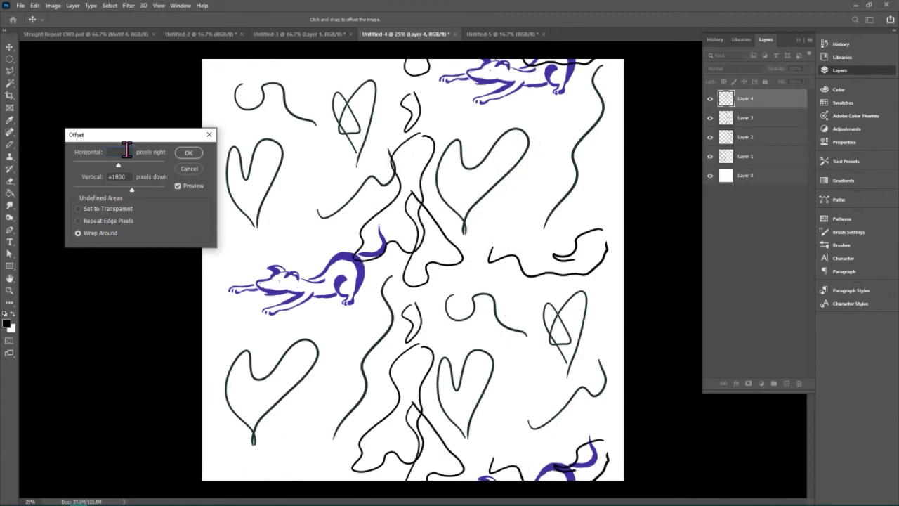
Offset the Layer 4 fillers by 1800 pixels right and 1800 pixels down
text(1800)
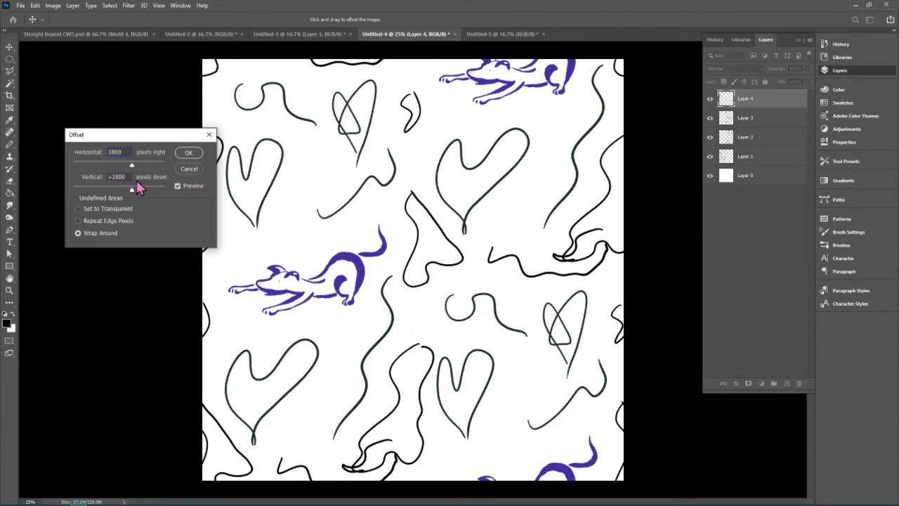
key(Tab)
text(0)
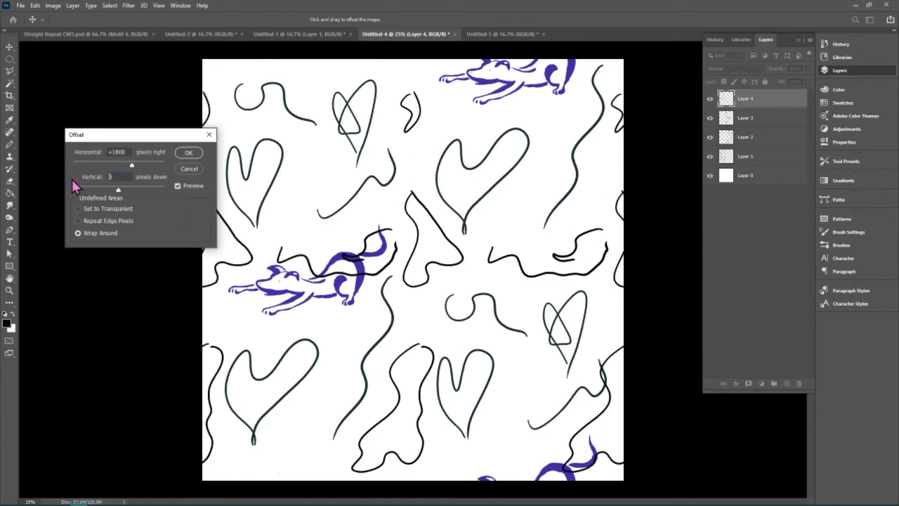
text(1800)
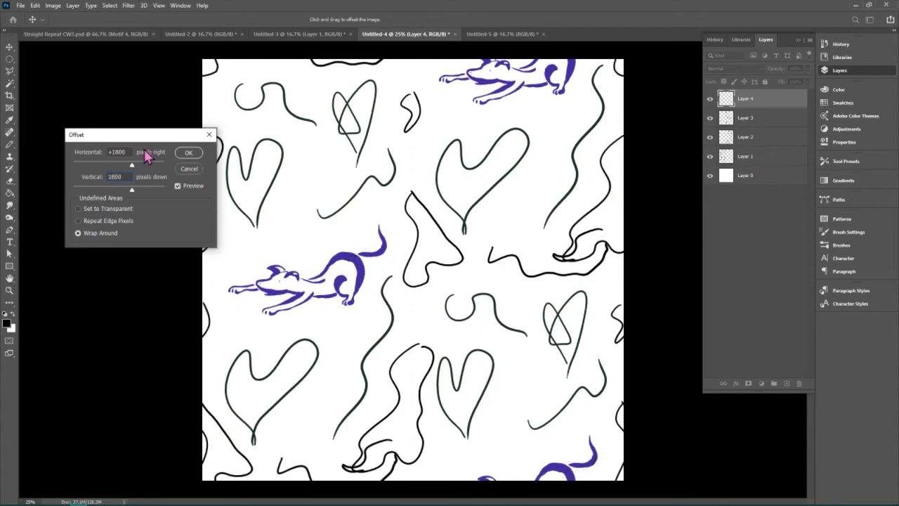
click(117, 152)
click(188, 155)
Lasso the filler curl overlapping the offset copy near the canvas's right edge and delete it from Layer 3
click(9, 72)
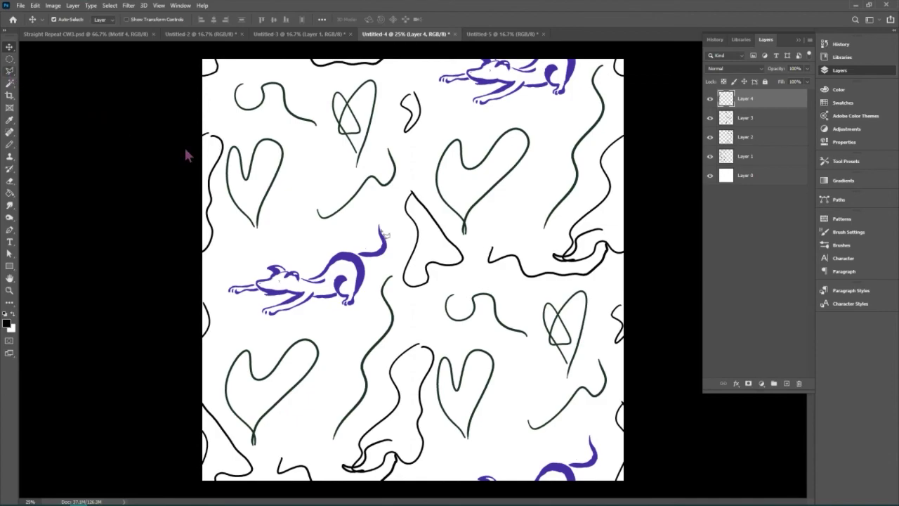
mouse_move(581, 211)
mouse_down()
mouse_move(542, 241)
mouse_move(549, 276)
mouse_move(599, 256)
mouse_move(613, 227)
mouse_up()
click(710, 118)
click(710, 118)
click(750, 120)
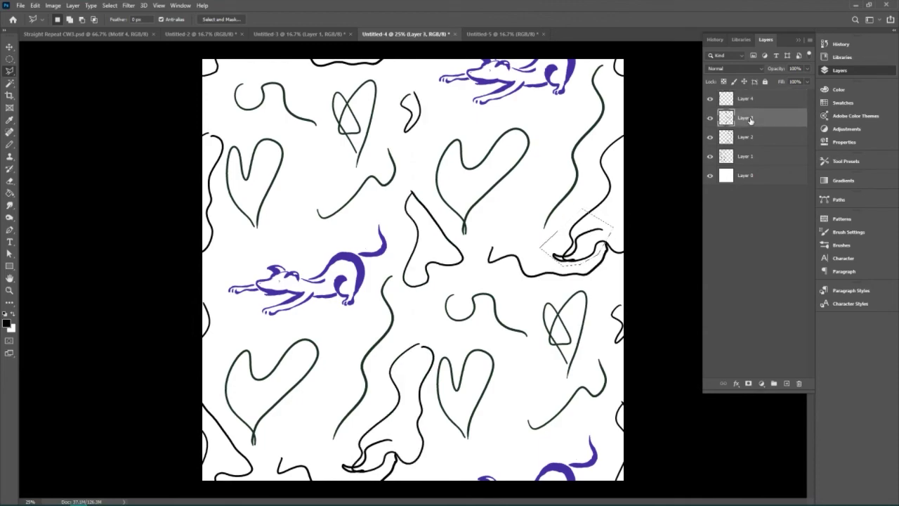
Lasso the overlapping curl at the bottom of the lower-middle filler, delete it from Layer 4, and deselect
mouse_move(371, 432)
mouse_down()
mouse_move(343, 459)
mouse_move(345, 480)
mouse_move(384, 472)
mouse_move(405, 441)
mouse_move(398, 423)
mouse_up()
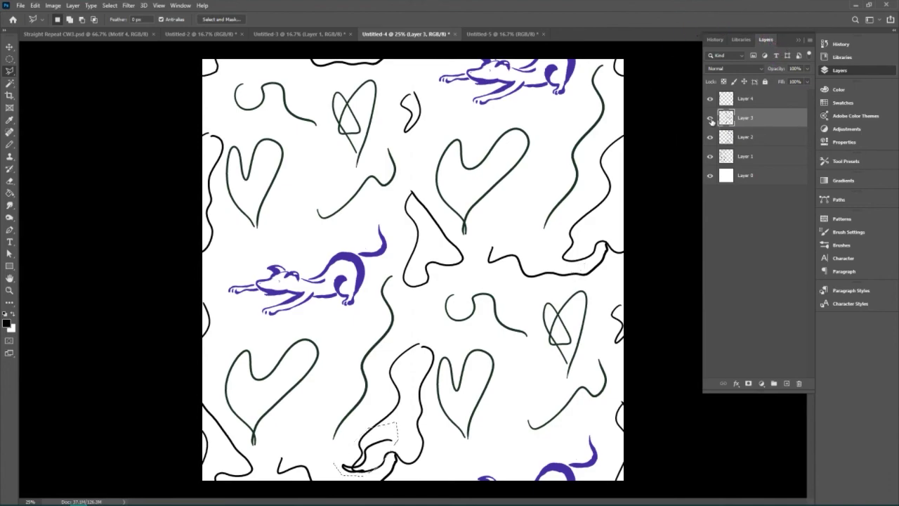
click(738, 104)
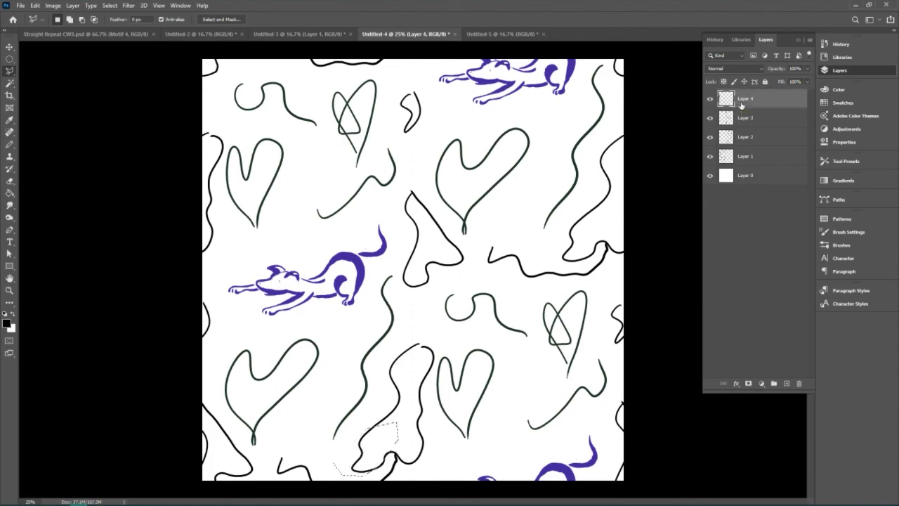
key(ctrl+d)
Define the finished half-drop tile as a pattern named Pattern 43
click(34, 5)
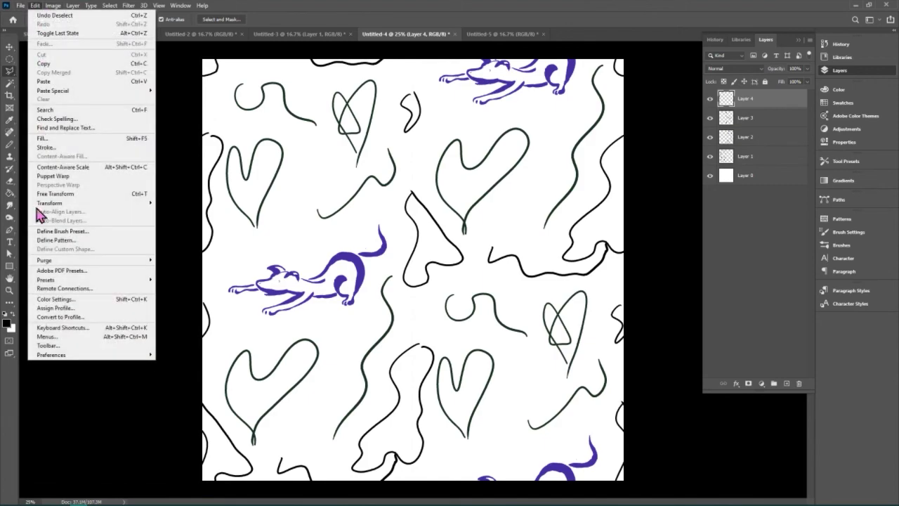
click(60, 240)
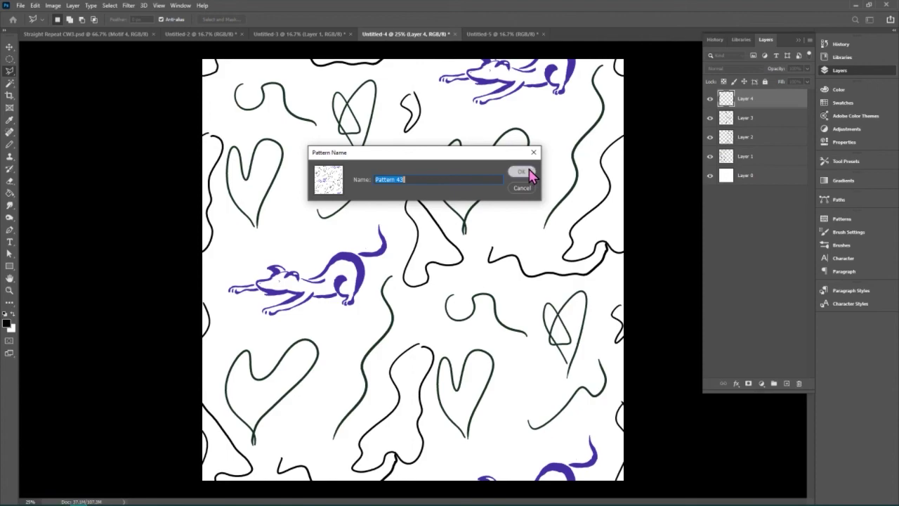
click(523, 172)
Switch to the Untitled-5 document and fill its background with the newly defined half-drop pattern
click(482, 34)
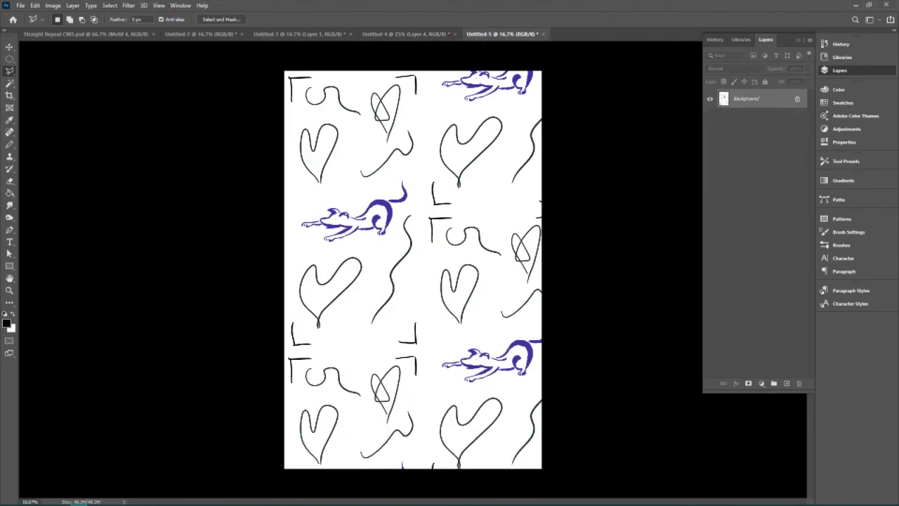
click(34, 6)
click(35, 5)
click(20, 5)
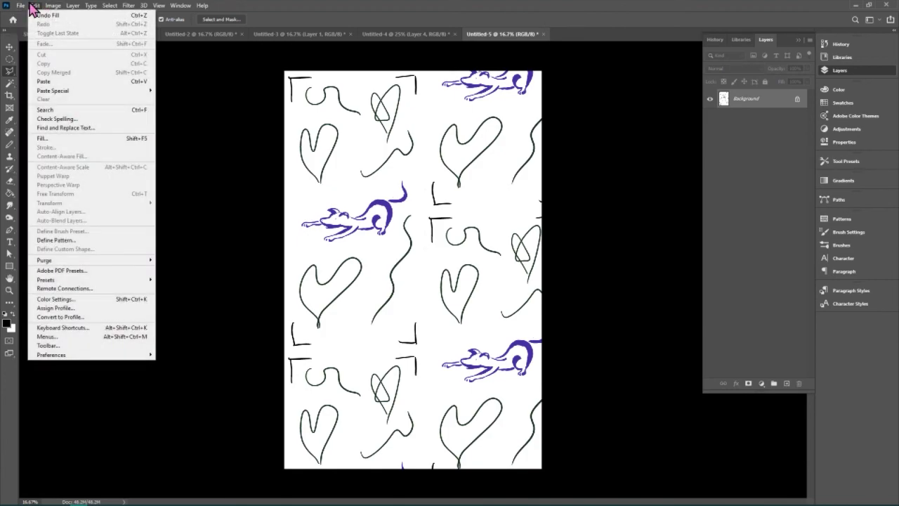
click(42, 140)
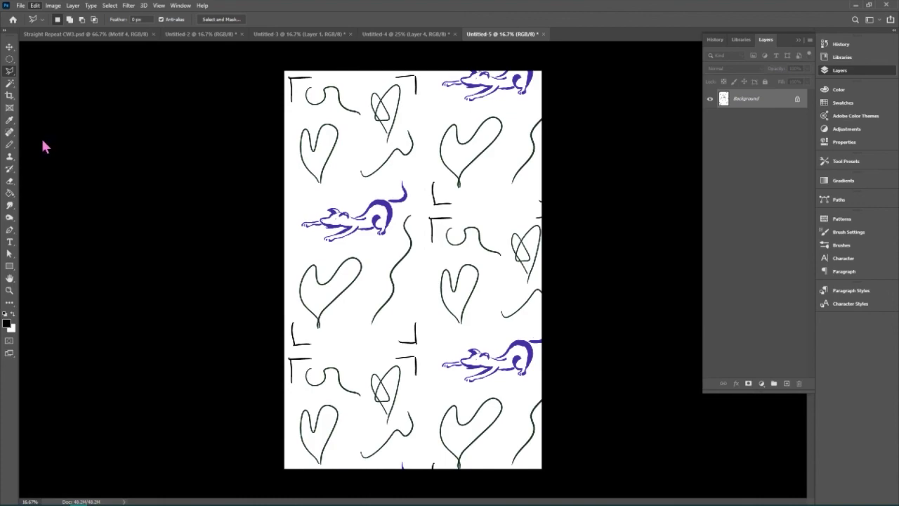
click(140, 179)
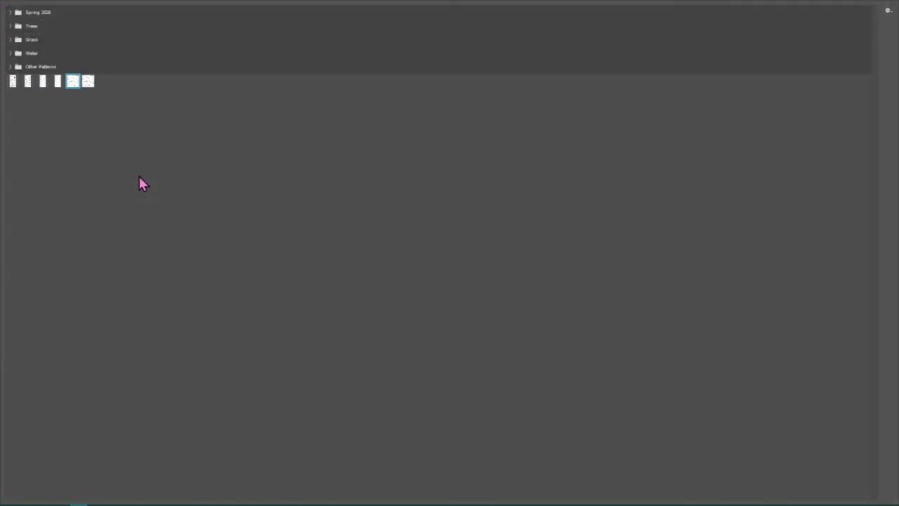
click(88, 81)
key(Return)
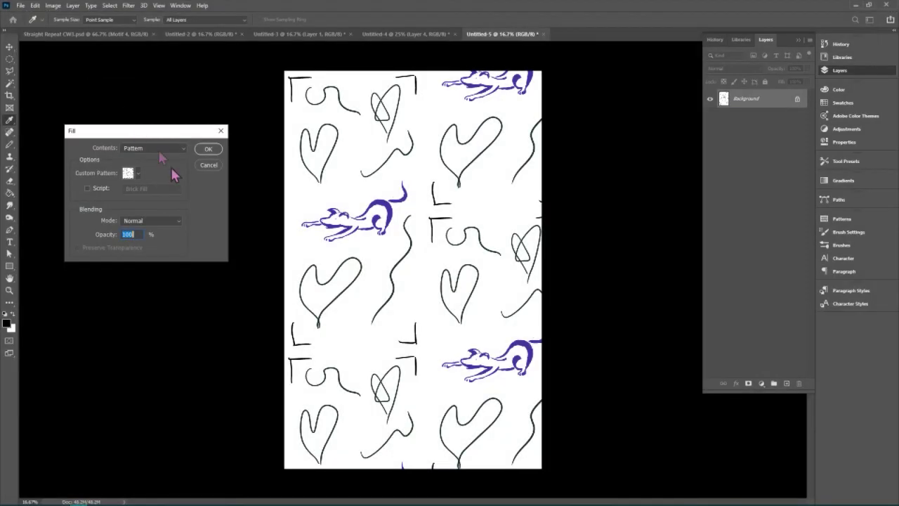
click(208, 151)
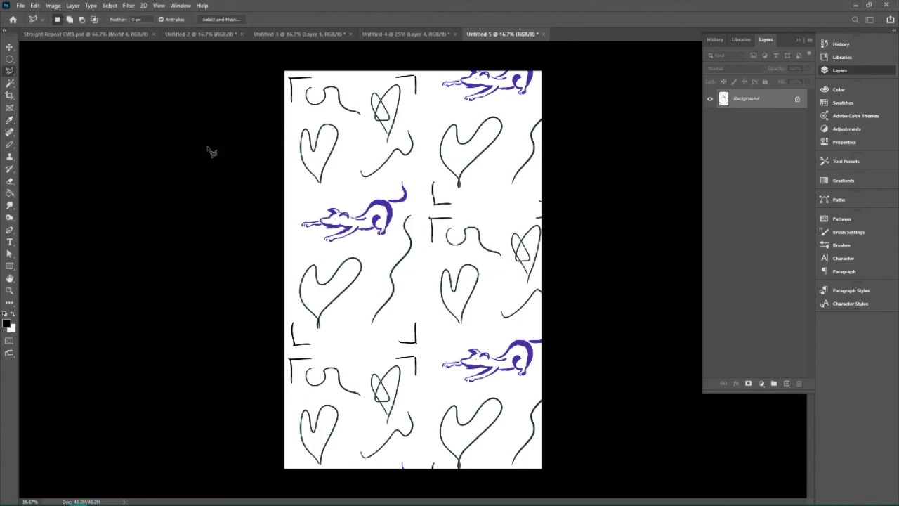